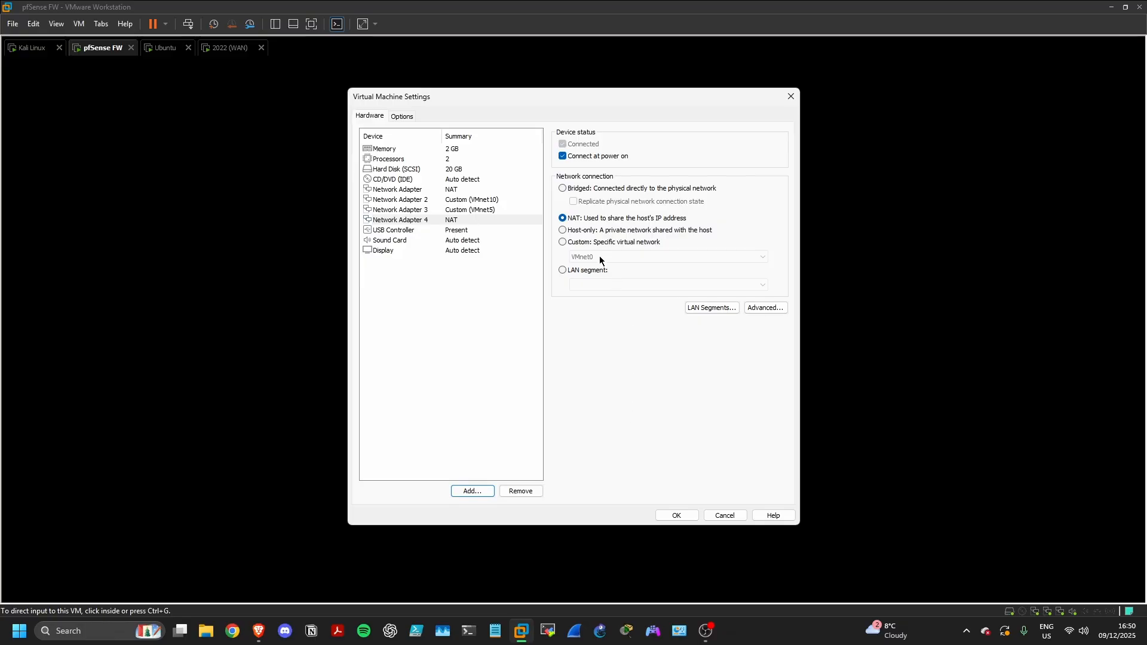
Set Network Adapter 4 to the custom VMnet3 virtual network and save the VM settings
{"action": "left_click", "coordinate": [564, 242]}
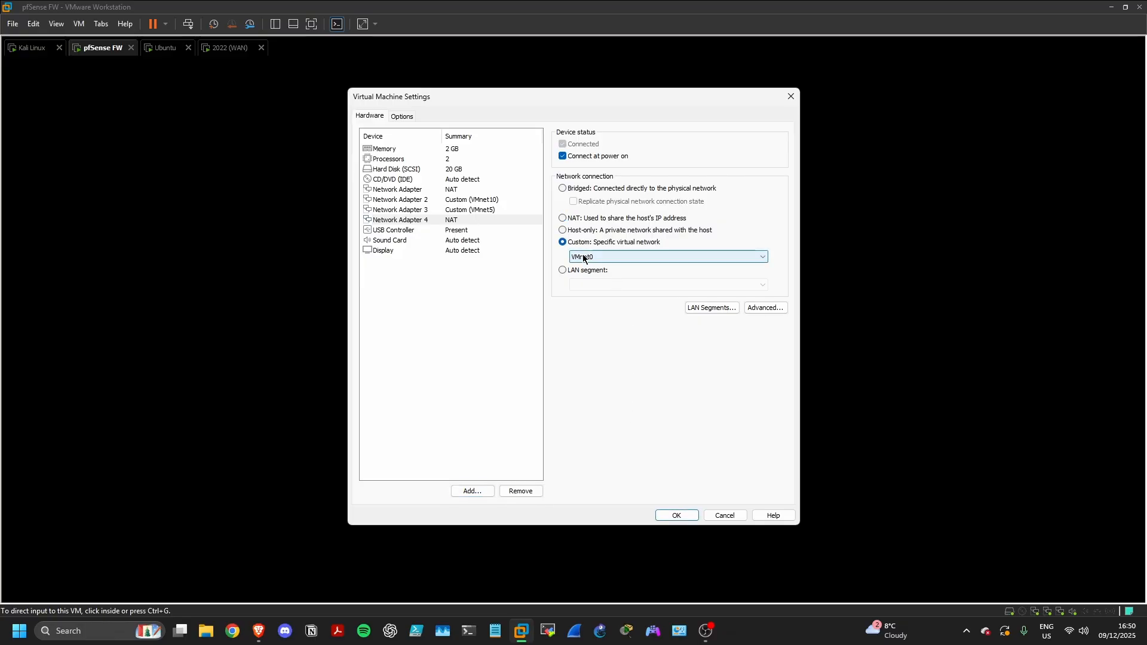
{"action": "left_click", "coordinate": [583, 256]}
{"action": "left_click", "coordinate": [594, 291]}
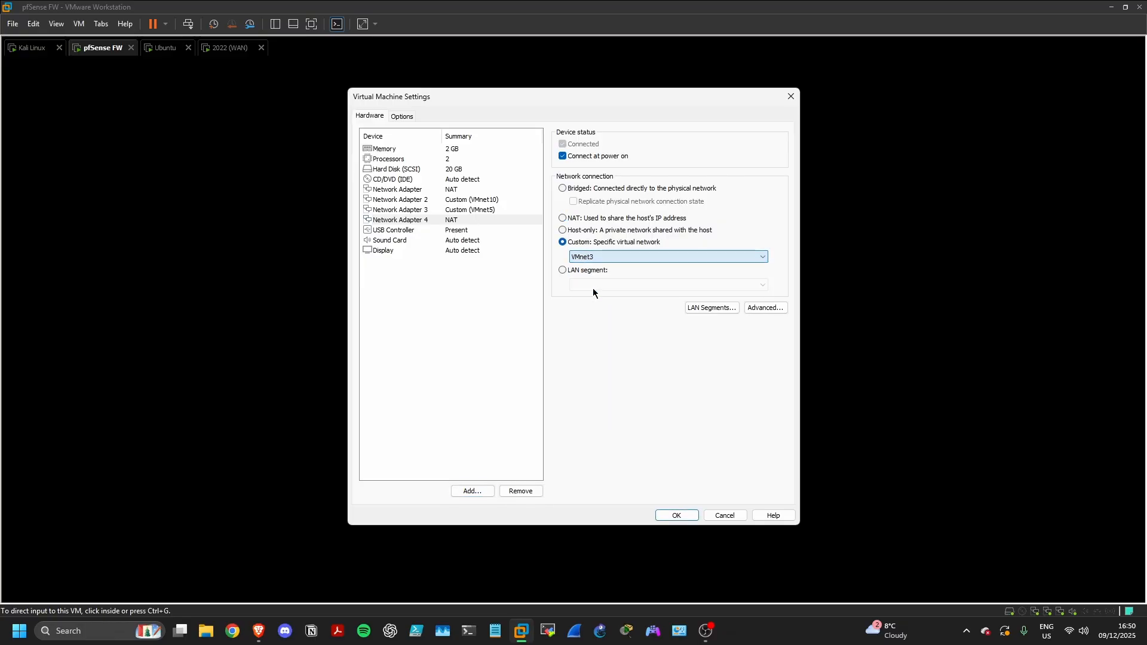
{"action": "left_click", "coordinate": [596, 256]}
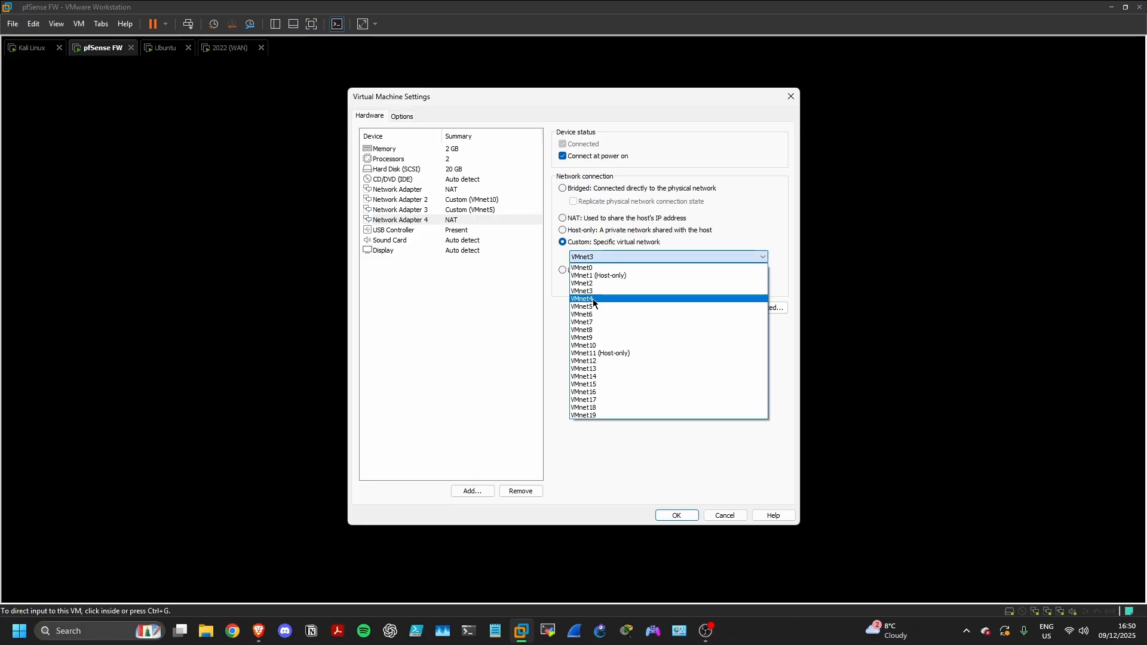
{"action": "left_click", "coordinate": [596, 295]}
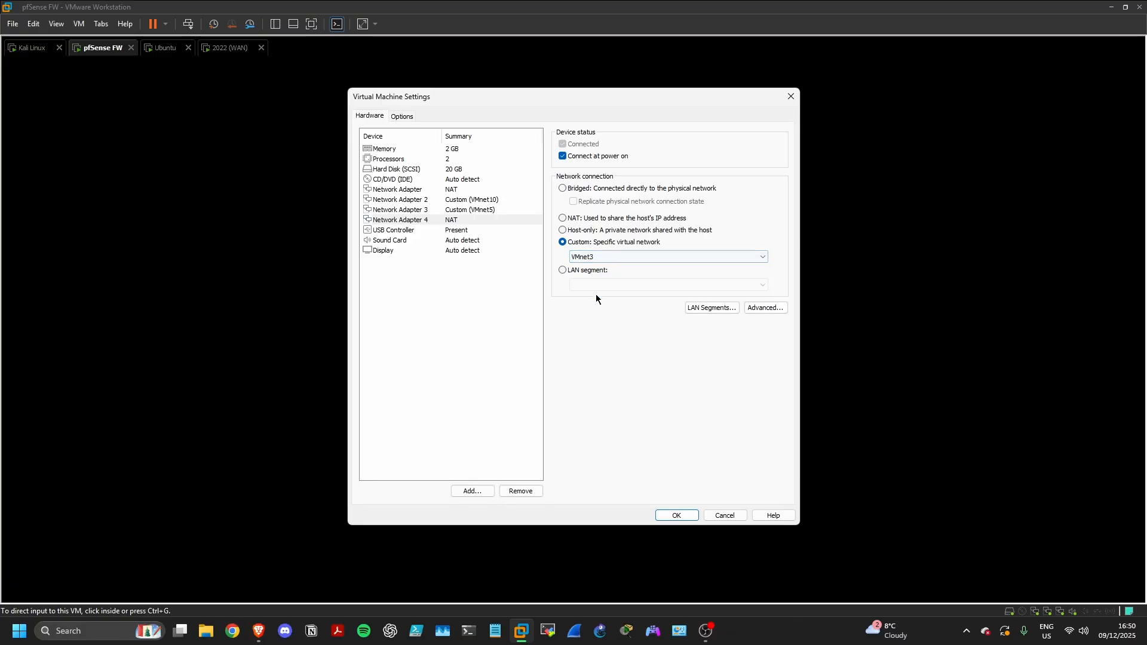
{"action": "left_click", "coordinate": [669, 518]}
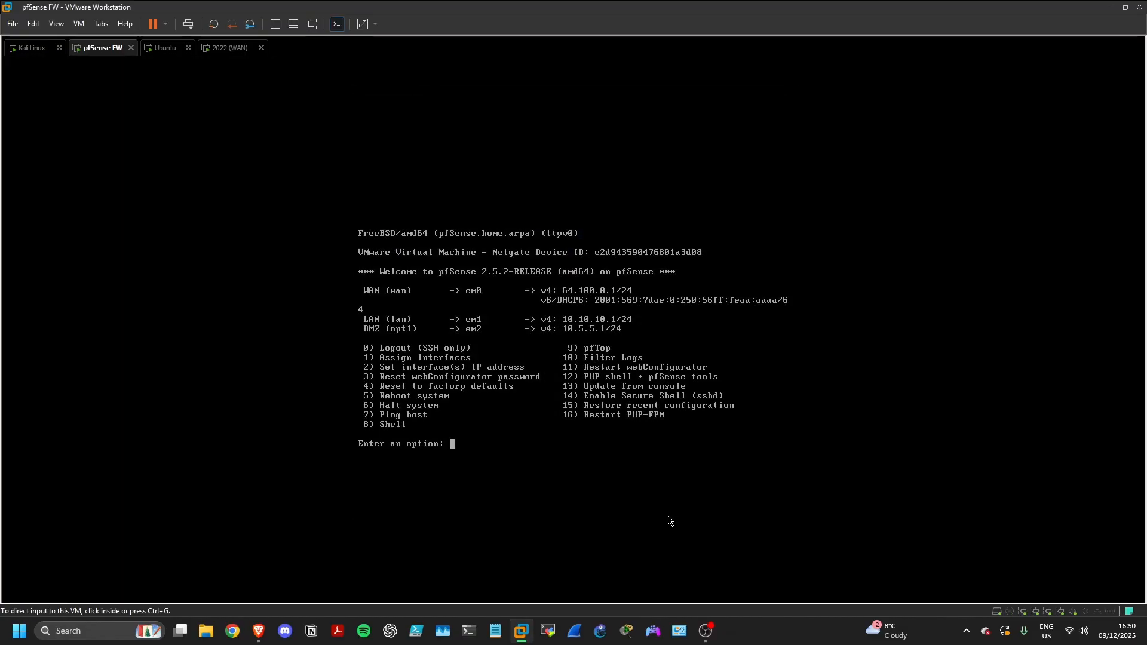
{"action": "left_click", "coordinate": [36, 49]}
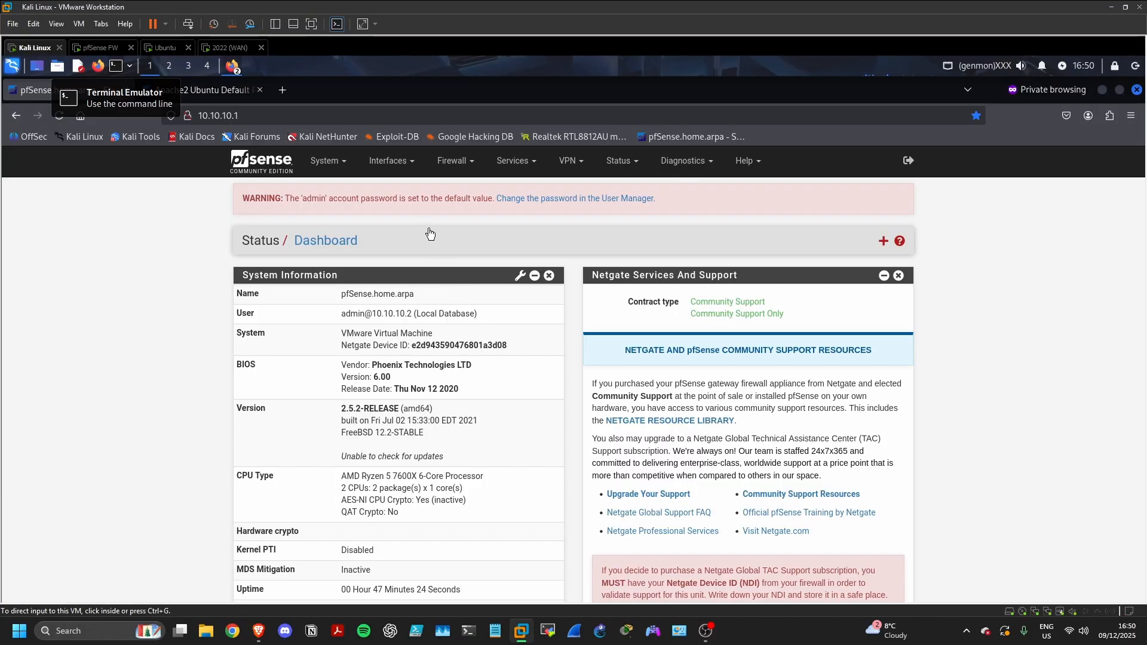
{"action": "left_click", "coordinate": [391, 160]}
{"action": "left_click", "coordinate": [391, 188]}
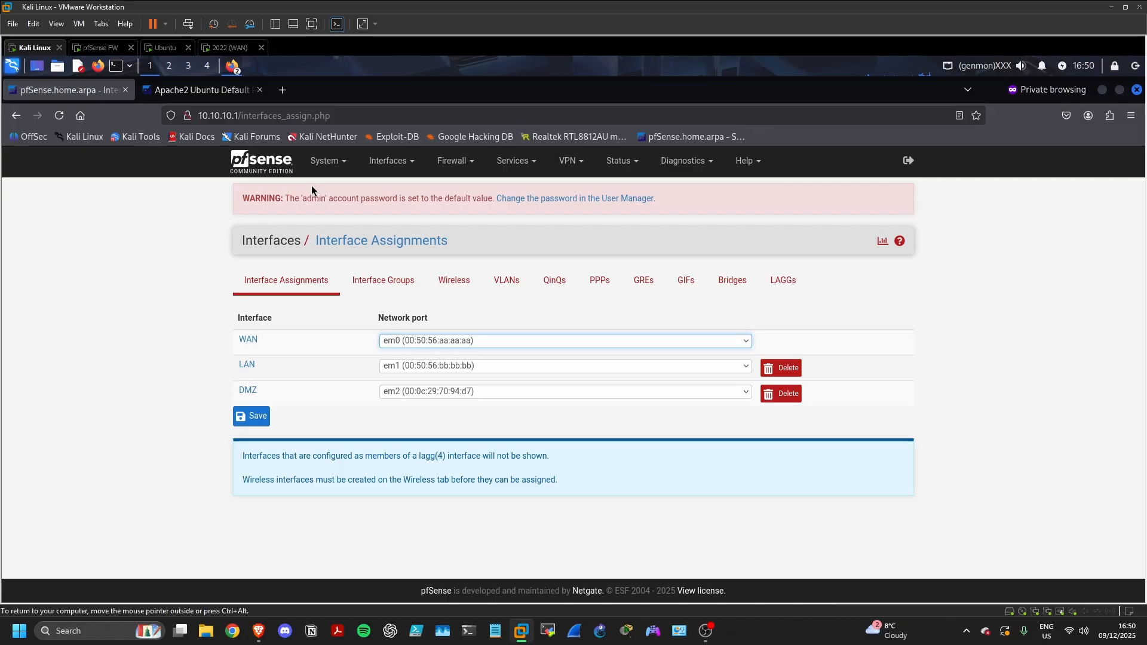
Restart the pfSense FW guest from the VM power options and confirm the restart
{"action": "left_click", "coordinate": [109, 50]}
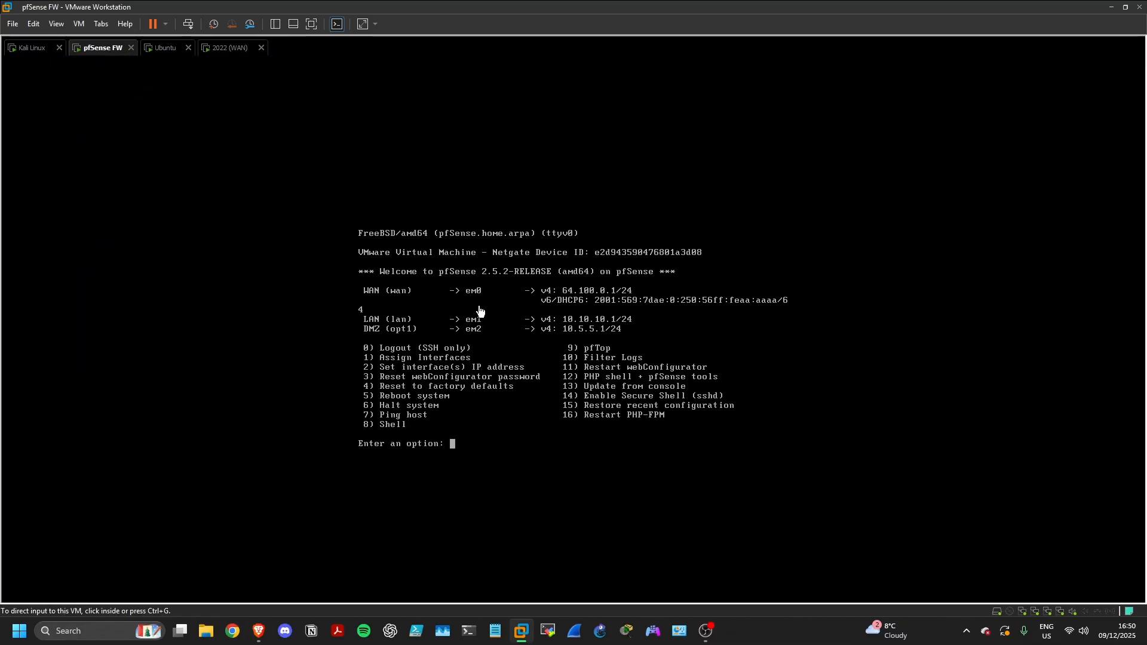
{"action": "left_click", "coordinate": [167, 25]}
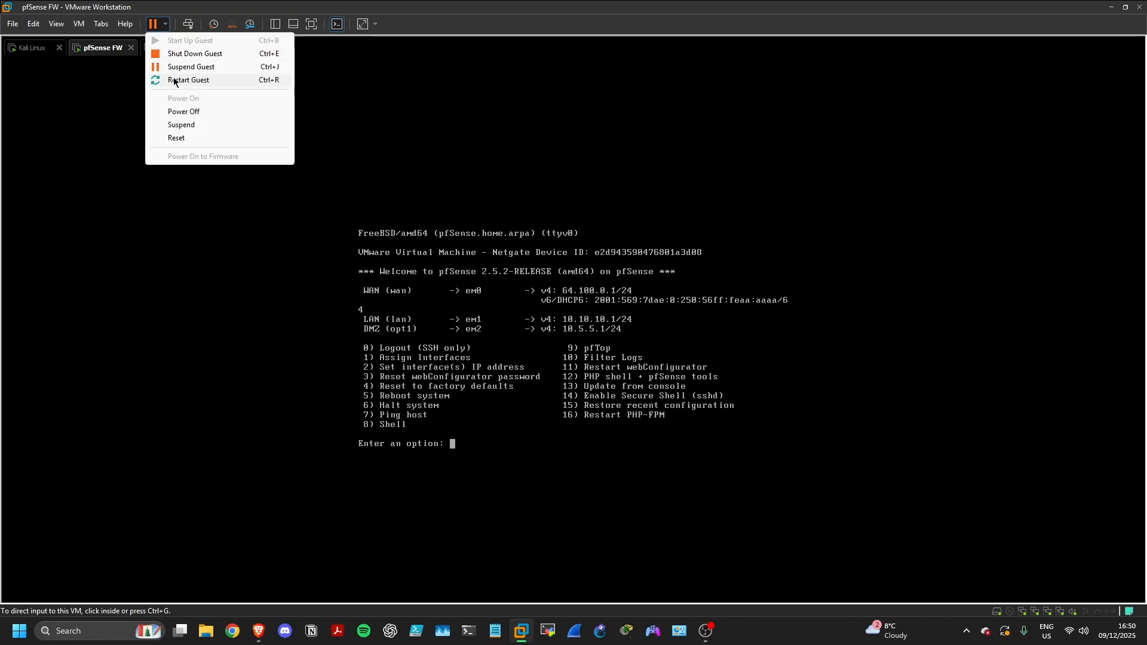
{"action": "left_click", "coordinate": [173, 77]}
{"action": "left_click", "coordinate": [590, 336]}
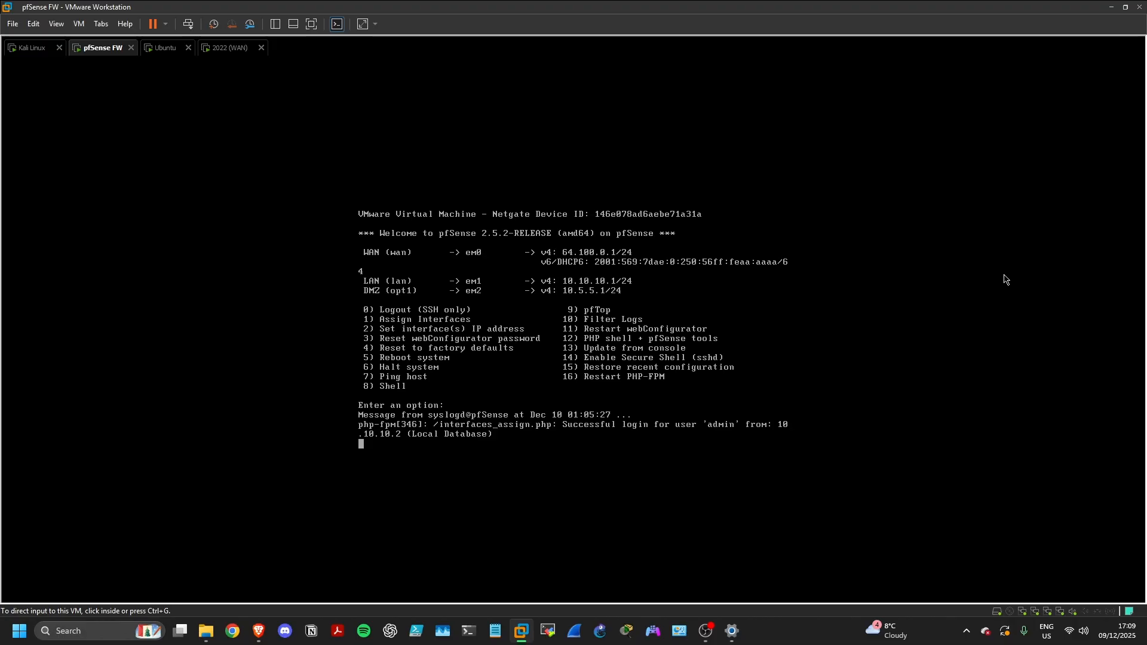
In Kali's browser, add em3 under Interfaces > Assignments and open the new OPT2 settings
{"action": "left_click", "coordinate": [12, 50]}
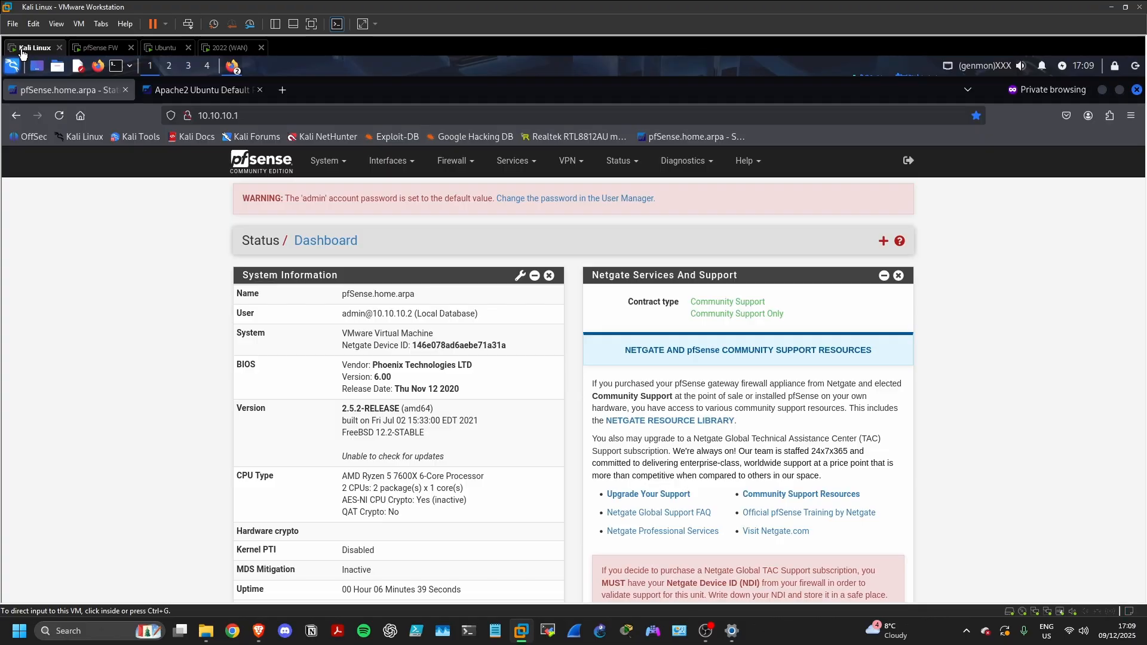
{"action": "left_click", "coordinate": [391, 162]}
{"action": "left_click", "coordinate": [395, 187]}
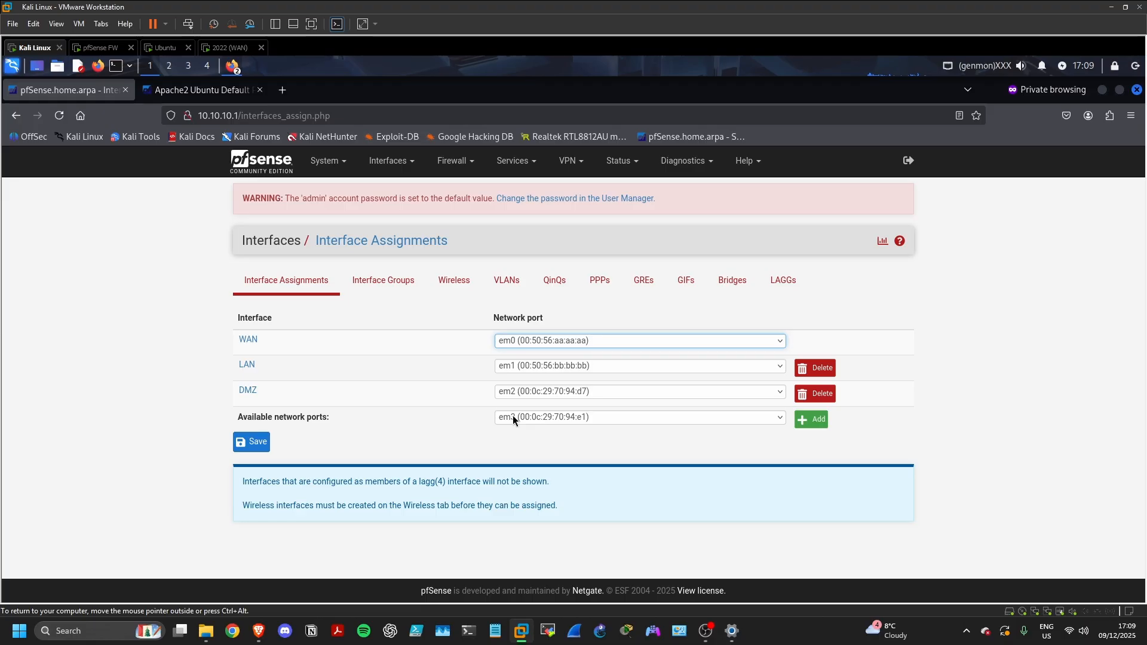
{"action": "left_click", "coordinate": [811, 419]}
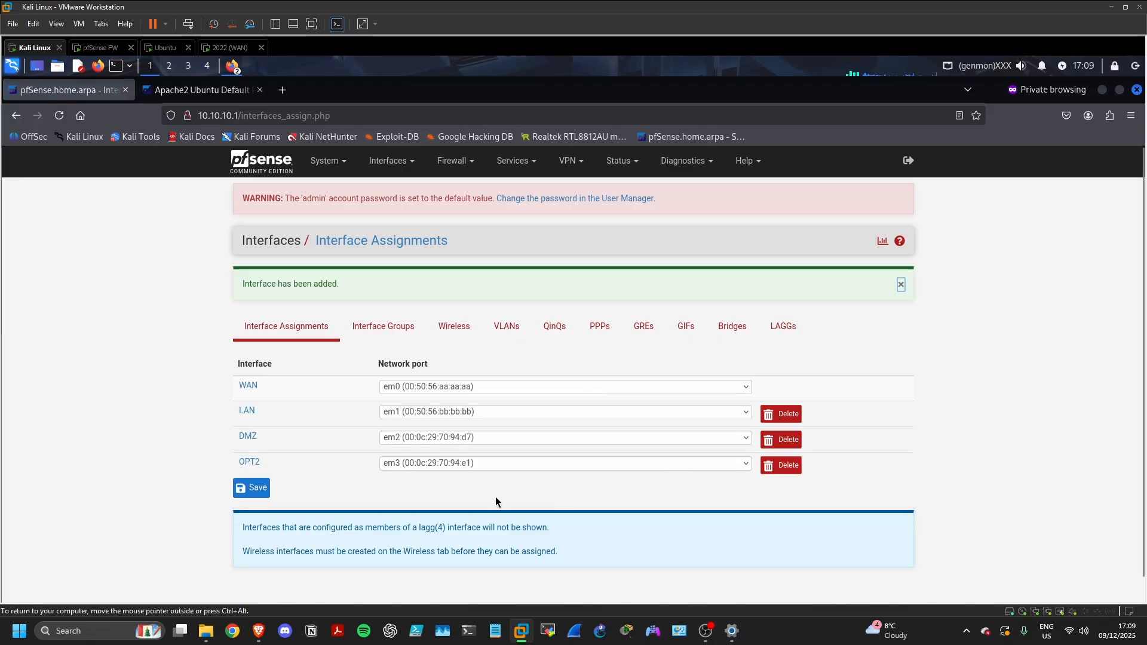
{"action": "left_click", "coordinate": [249, 463]}
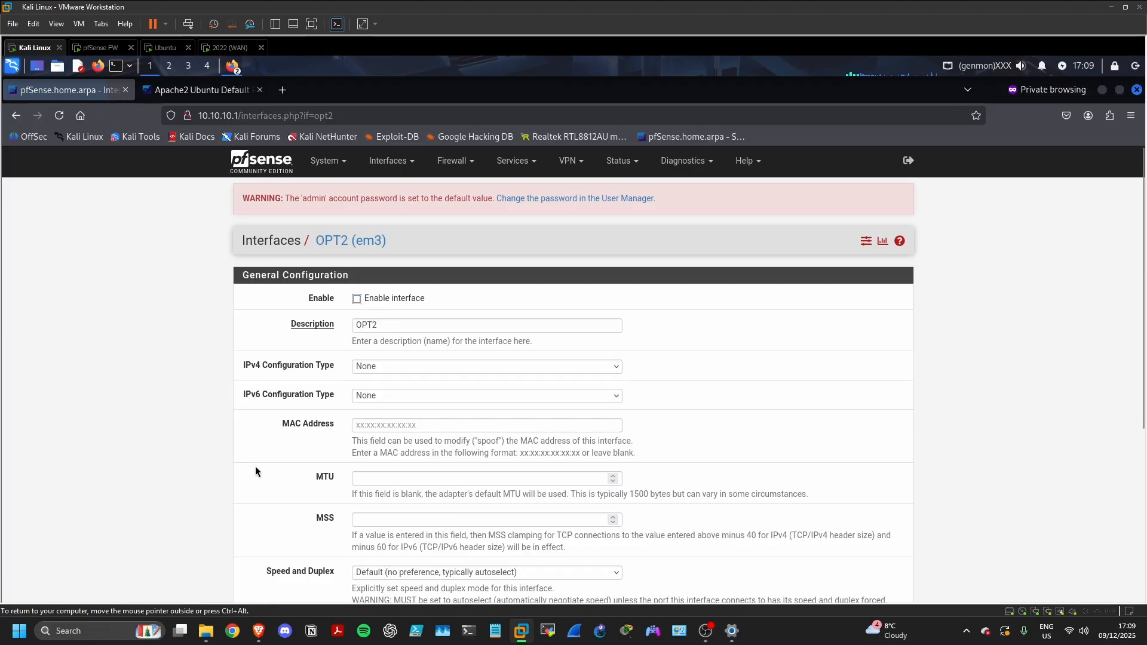
Enable the OPT2 interface and change its description to MGMT
{"action": "left_click", "coordinate": [357, 299]}
{"action": "left_click", "coordinate": [384, 321]}
{"action": "left_click_drag", "start_coordinate": [385, 321], "coordinate": [354, 321]}
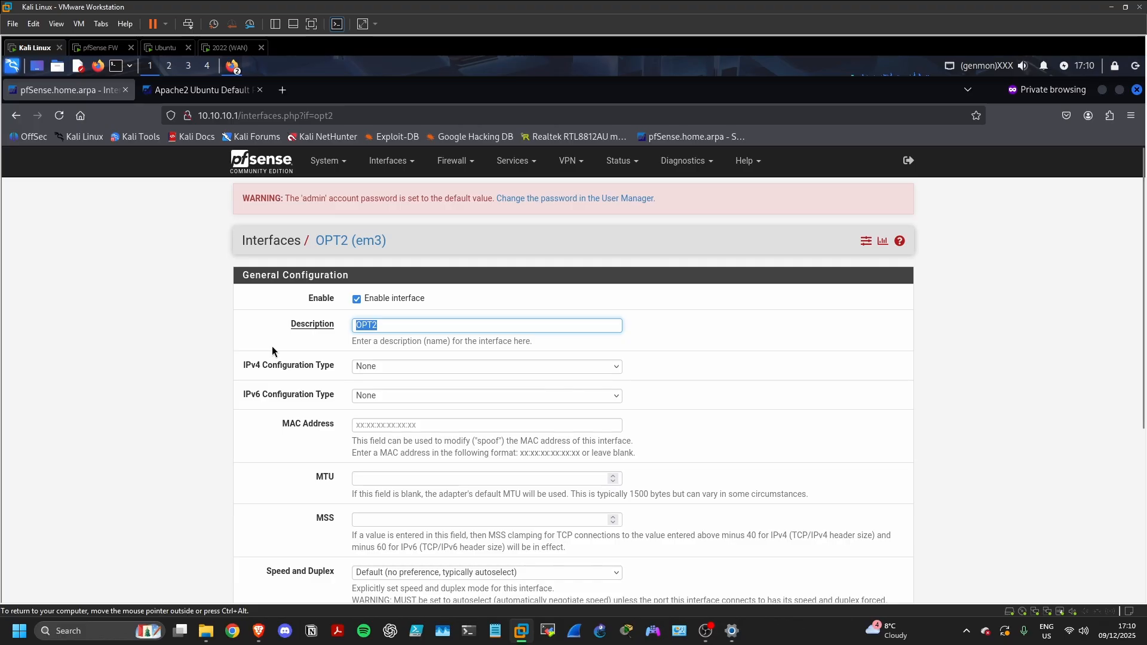
{"action": "type", "text": "MGMT"}
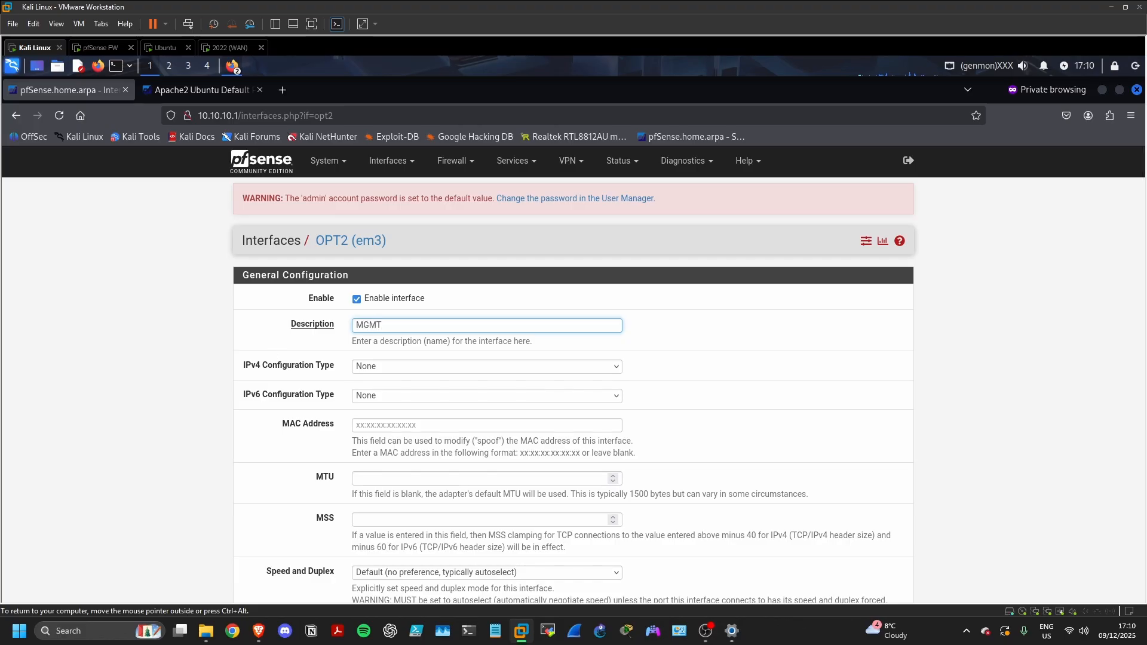
Give the interface a Static IPv4 address of 192.168.200.1 with a /24 prefix
{"action": "left_click", "coordinate": [383, 366]}
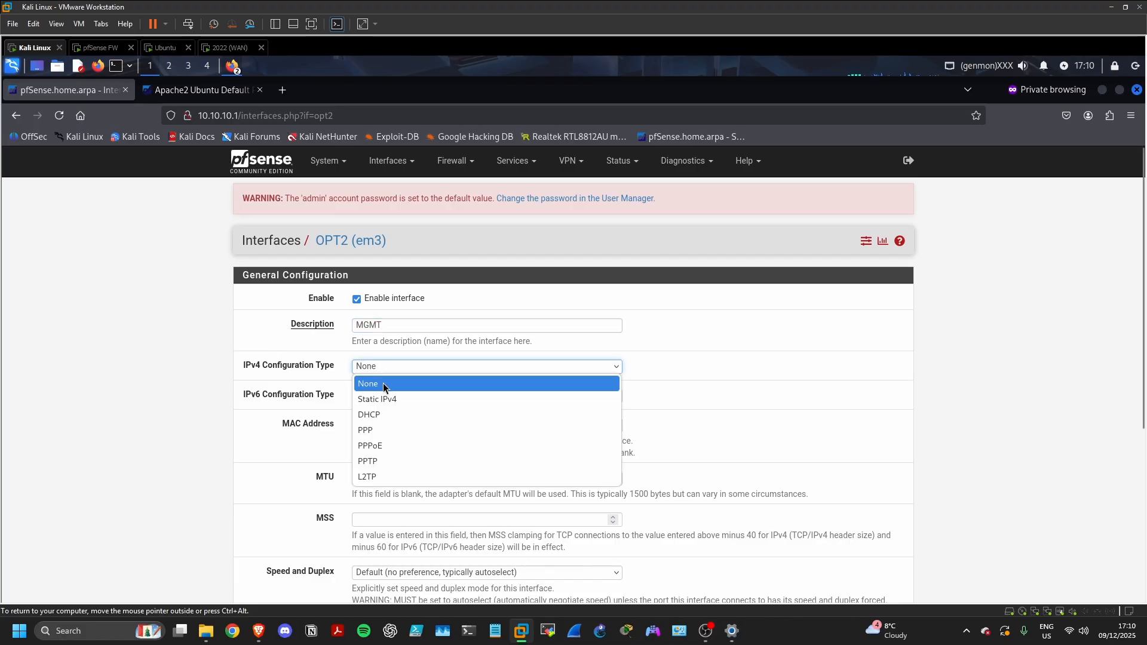
{"action": "left_click", "coordinate": [385, 398]}
{"action": "scroll", "coordinate": [385, 396], "scroll_direction": "down", "scroll_amount": 3}
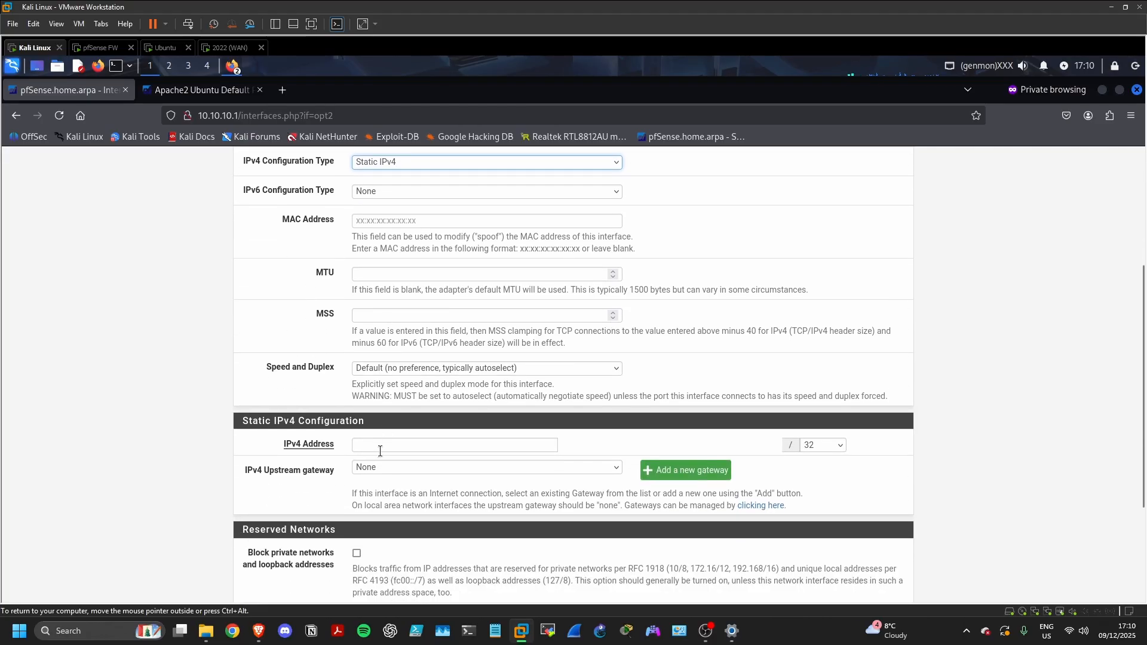
{"action": "left_click", "coordinate": [380, 449]}
{"action": "type", "text": "192."}
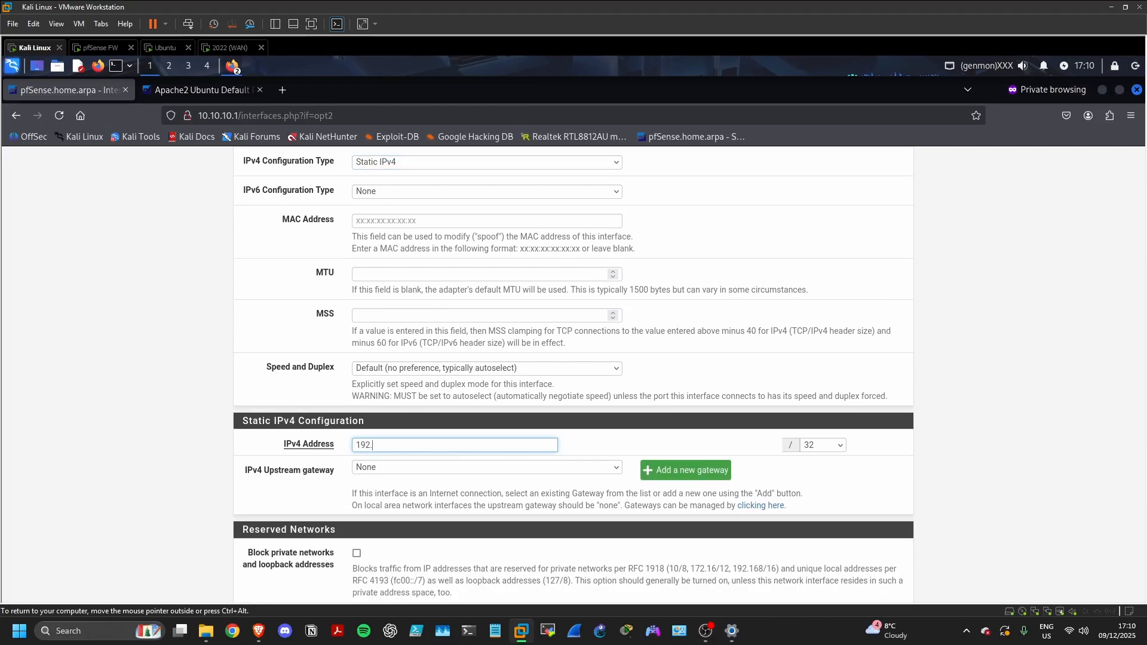
{"action": "type", "text": "168.200.1"}
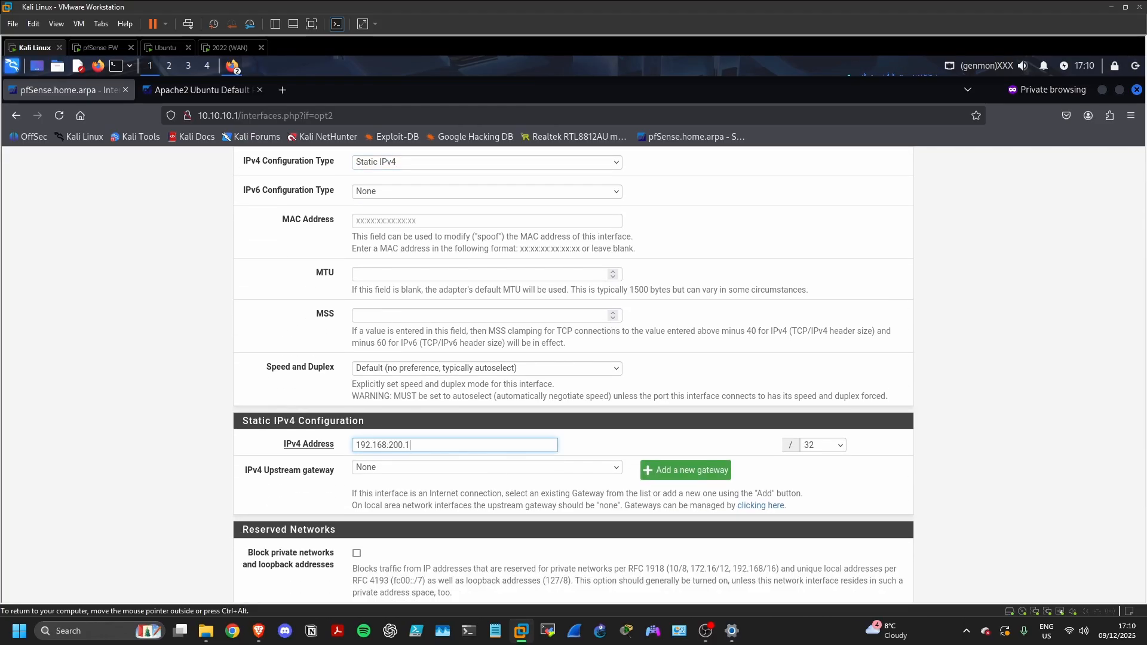
{"action": "left_click", "coordinate": [832, 448]}
{"action": "left_click", "coordinate": [828, 289]}
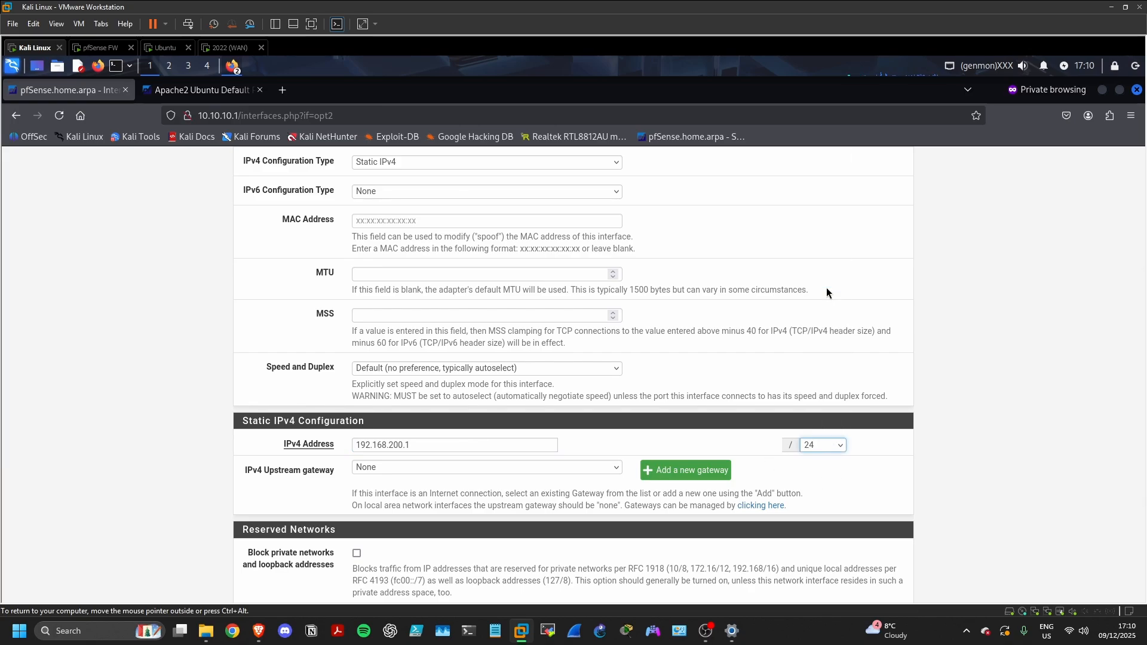
Save the MGMT interface settings and apply the changes
{"action": "scroll", "coordinate": [827, 289], "scroll_direction": "down", "scroll_amount": 2}
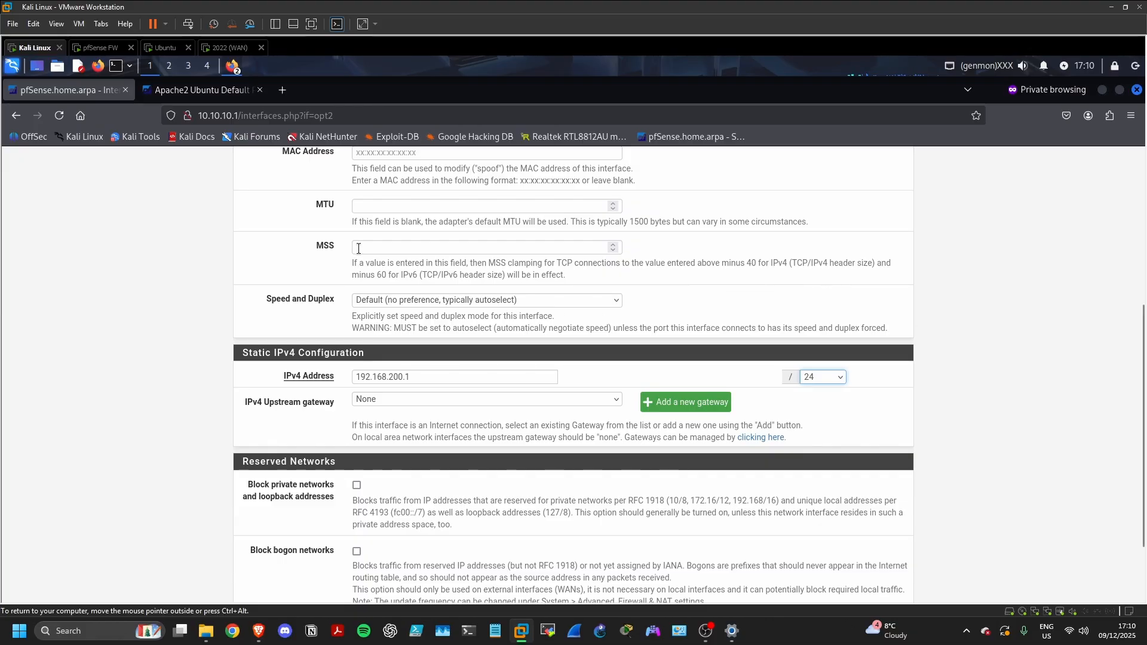
{"action": "scroll", "coordinate": [181, 217], "scroll_direction": "up", "scroll_amount": 3}
{"action": "scroll", "coordinate": [437, 320], "scroll_direction": "down", "scroll_amount": 5}
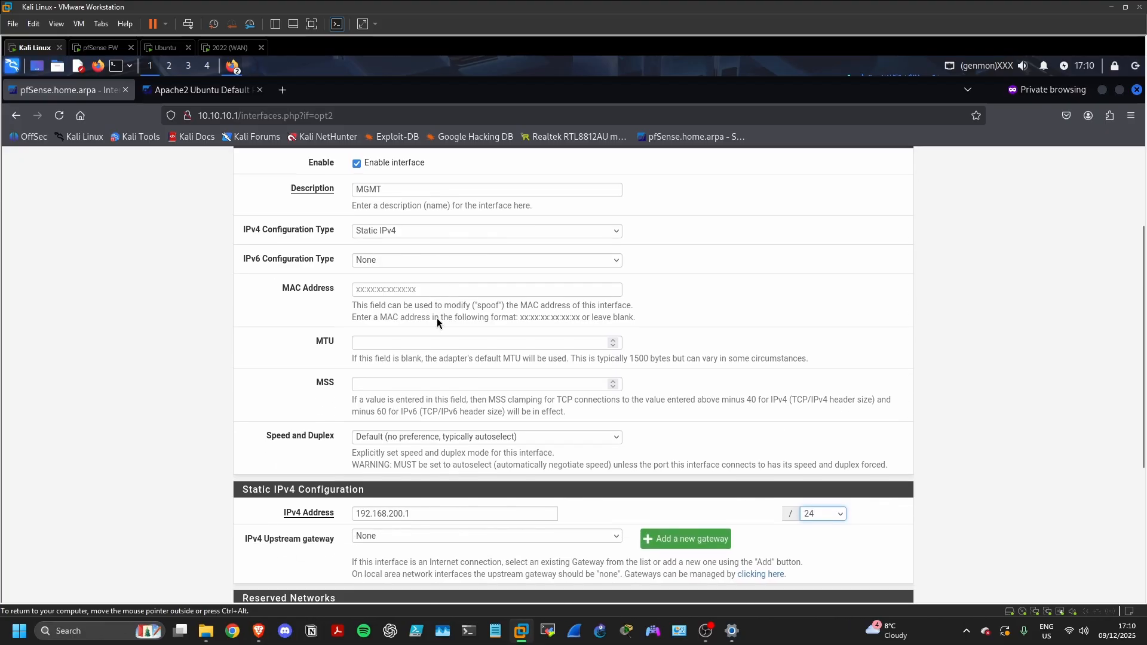
{"action": "left_click", "coordinate": [388, 541]}
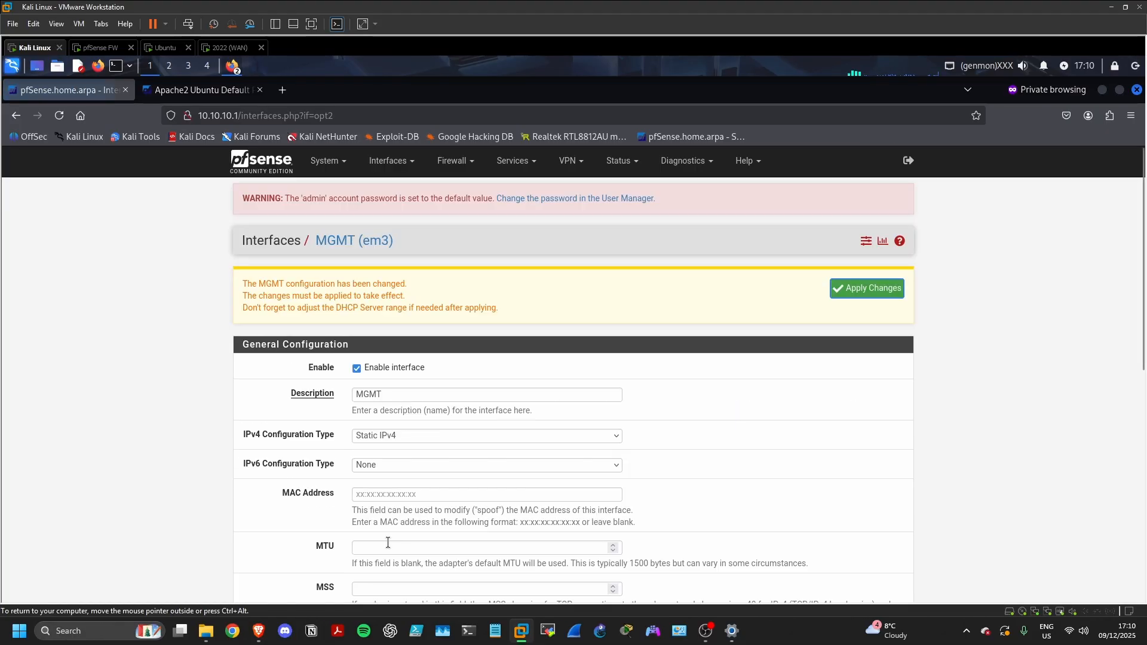
{"action": "left_click", "coordinate": [851, 293]}
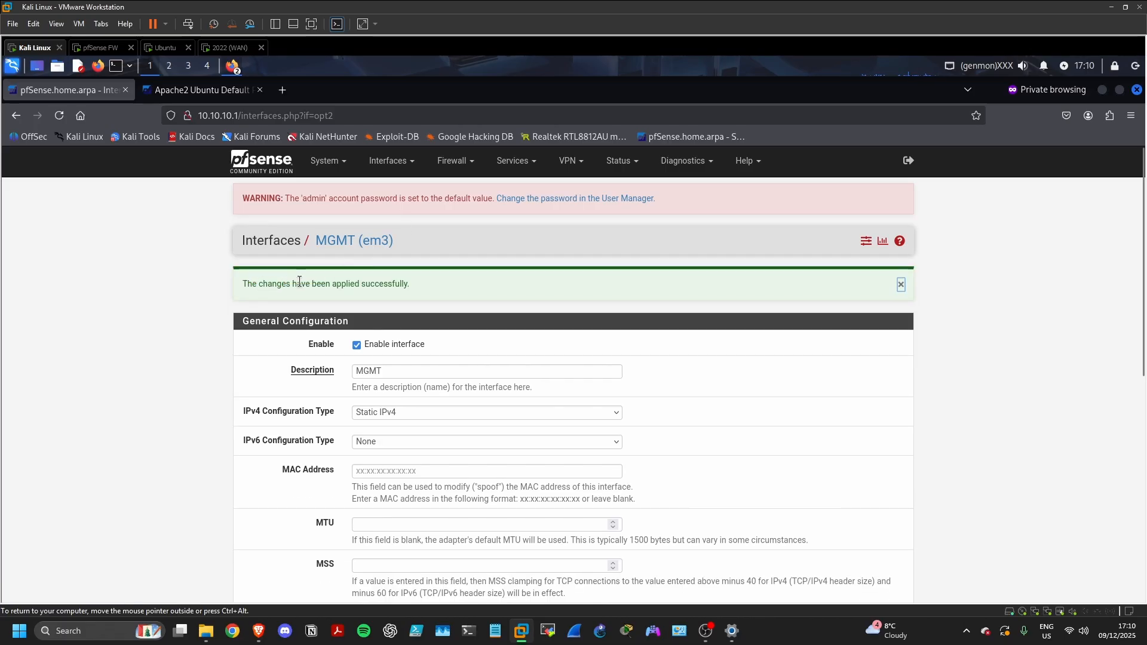
Under Firewall > Rules, open the empty MGMT tab and start adding a new rule
{"action": "left_click", "coordinate": [452, 161]}
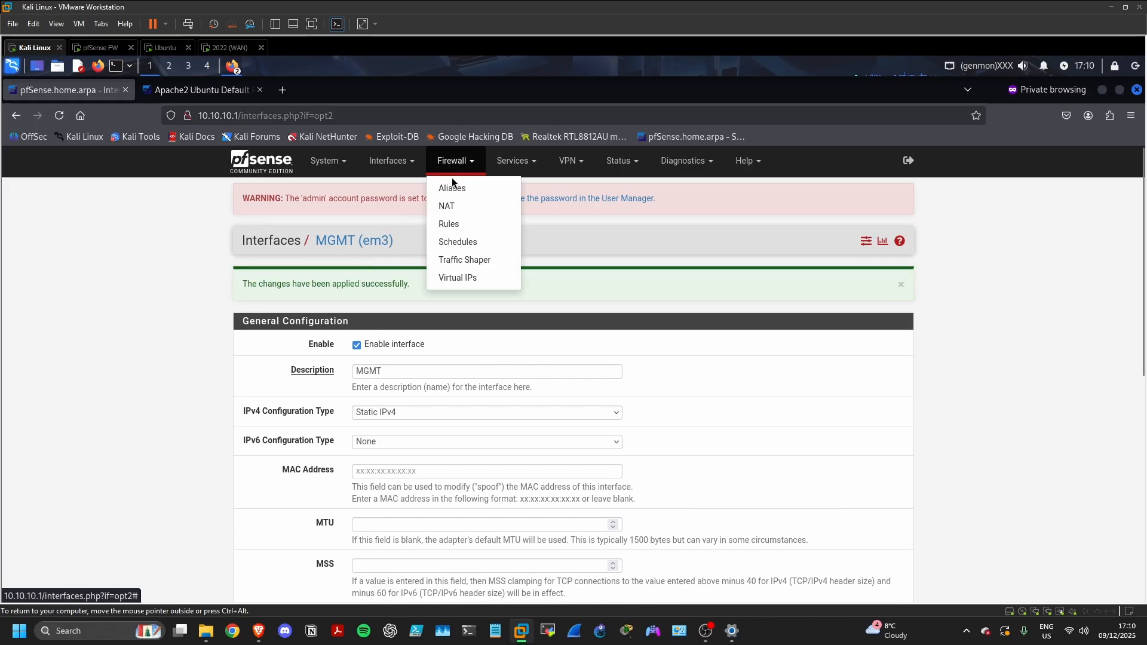
{"action": "left_click", "coordinate": [458, 224]}
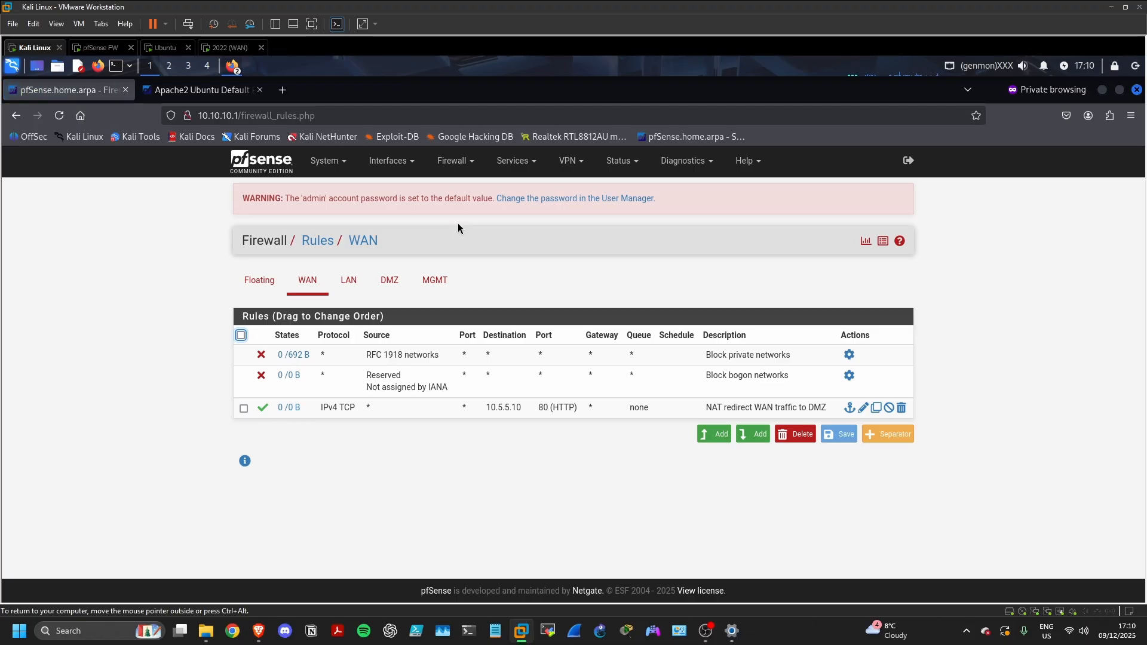
{"action": "left_click", "coordinate": [441, 276]}
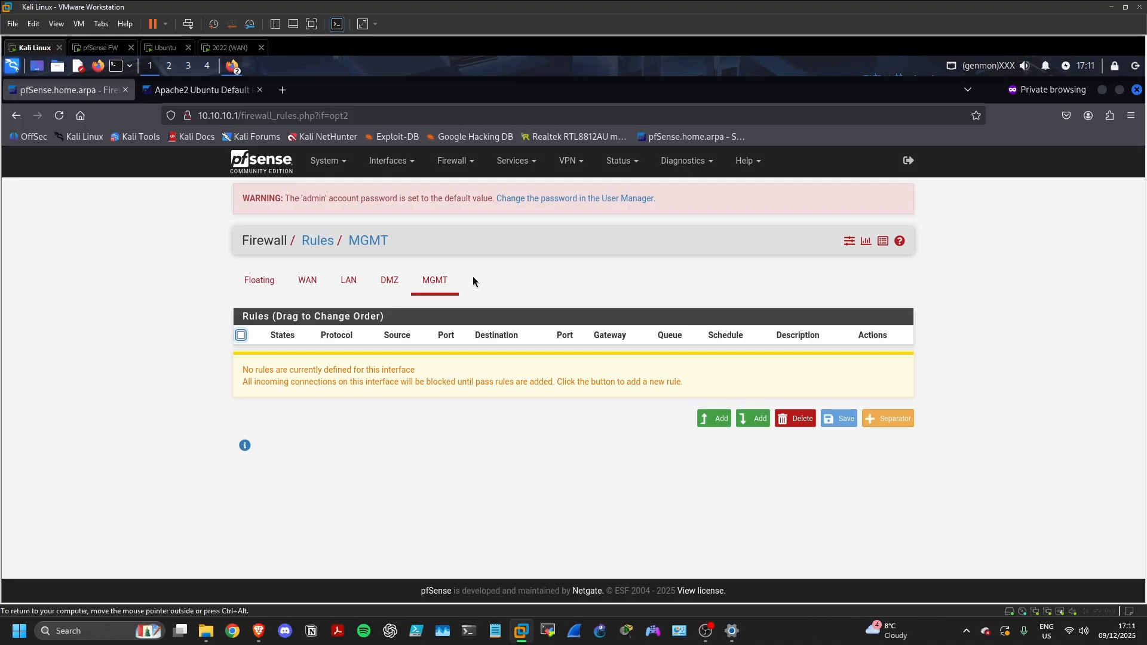
{"action": "left_click", "coordinate": [709, 423]}
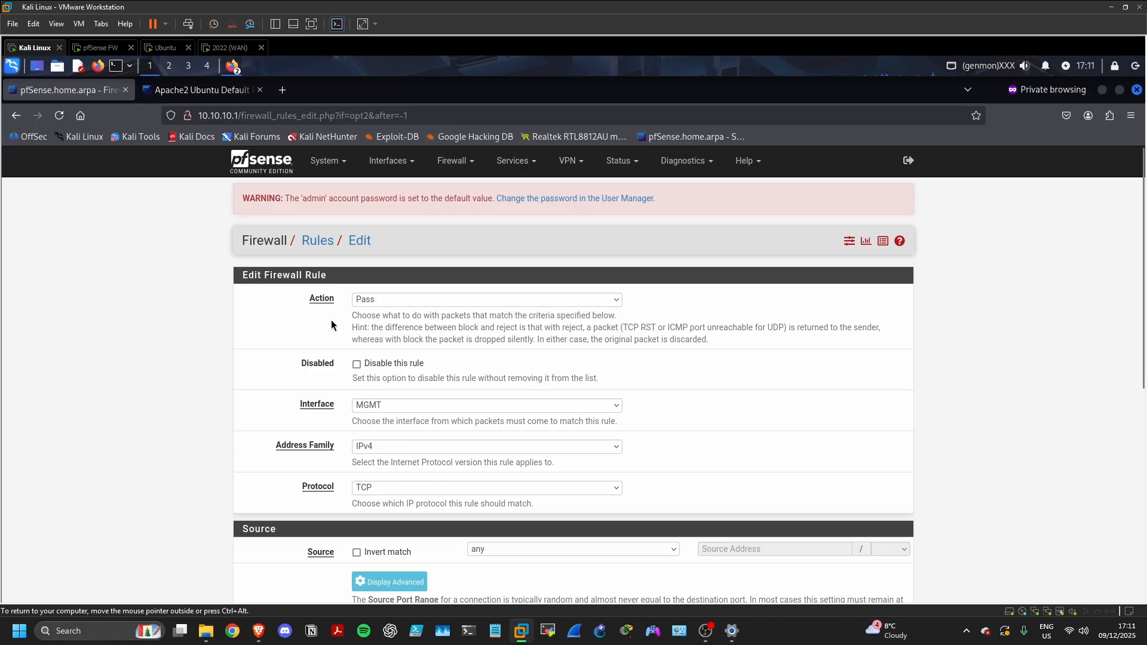
Save a pass rule with source MGMT net, destination MGMT address, port HTTPS (443)
{"action": "scroll", "coordinate": [432, 332], "scroll_direction": "down", "scroll_amount": 2}
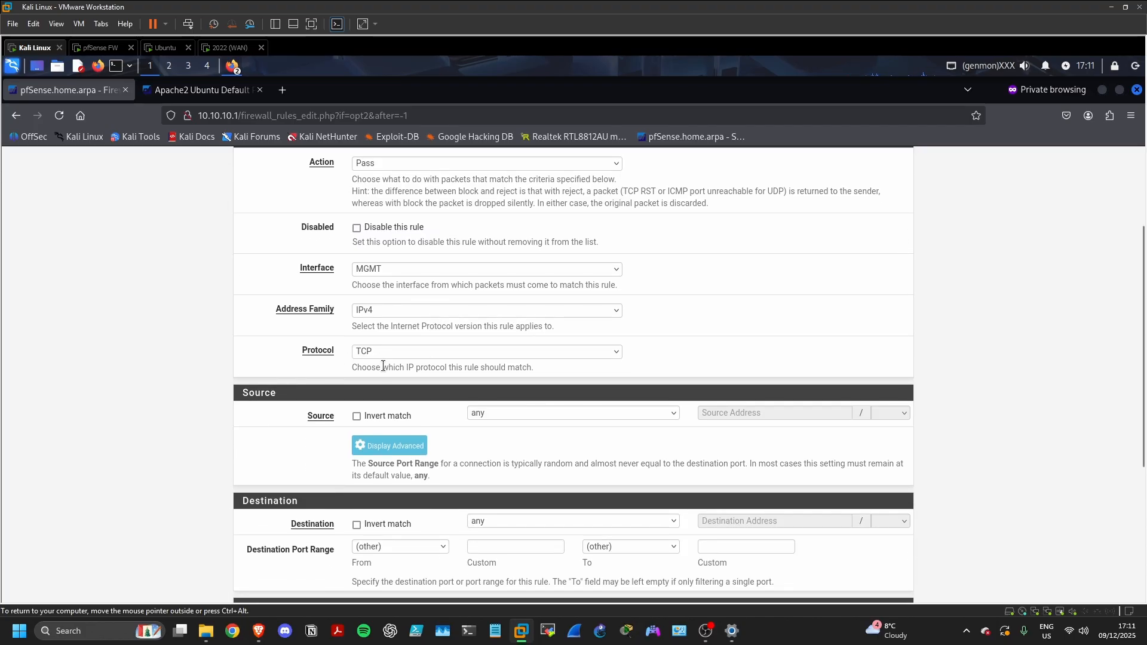
{"action": "left_click", "coordinate": [486, 418]}
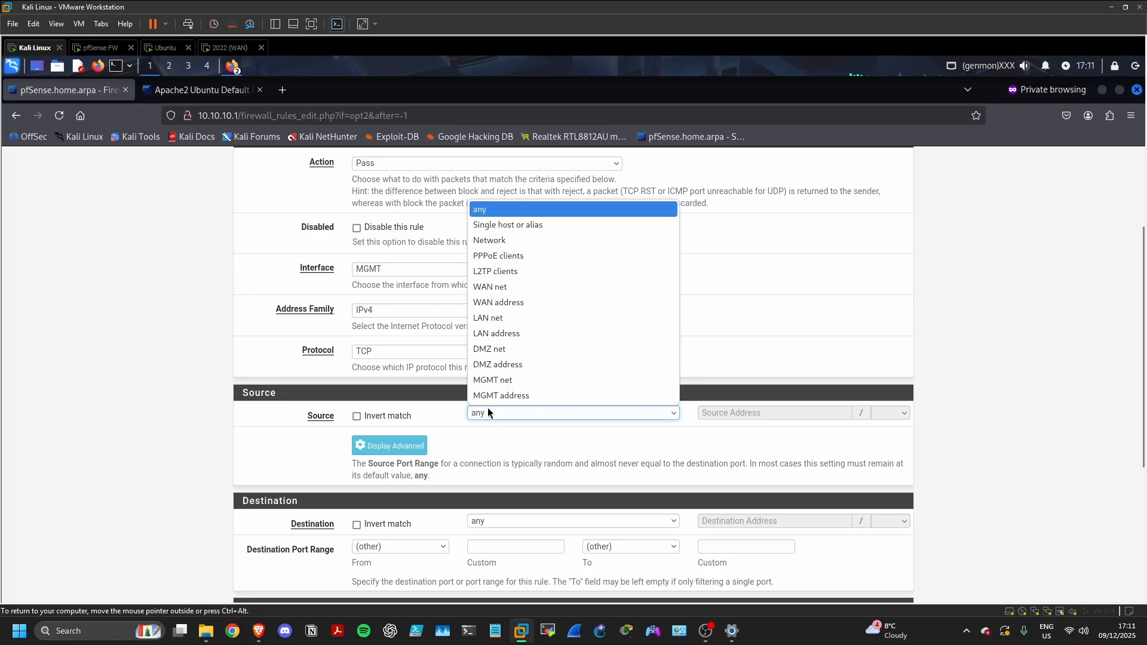
{"action": "left_click", "coordinate": [503, 382]}
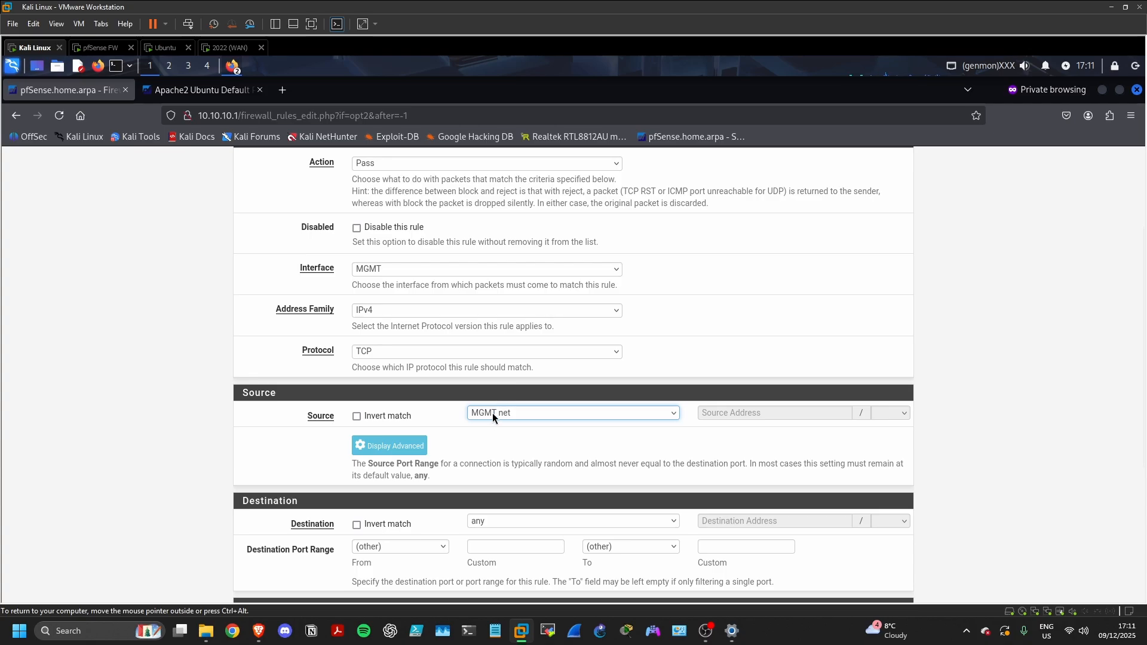
{"action": "scroll", "coordinate": [493, 418], "scroll_direction": "down", "scroll_amount": 2}
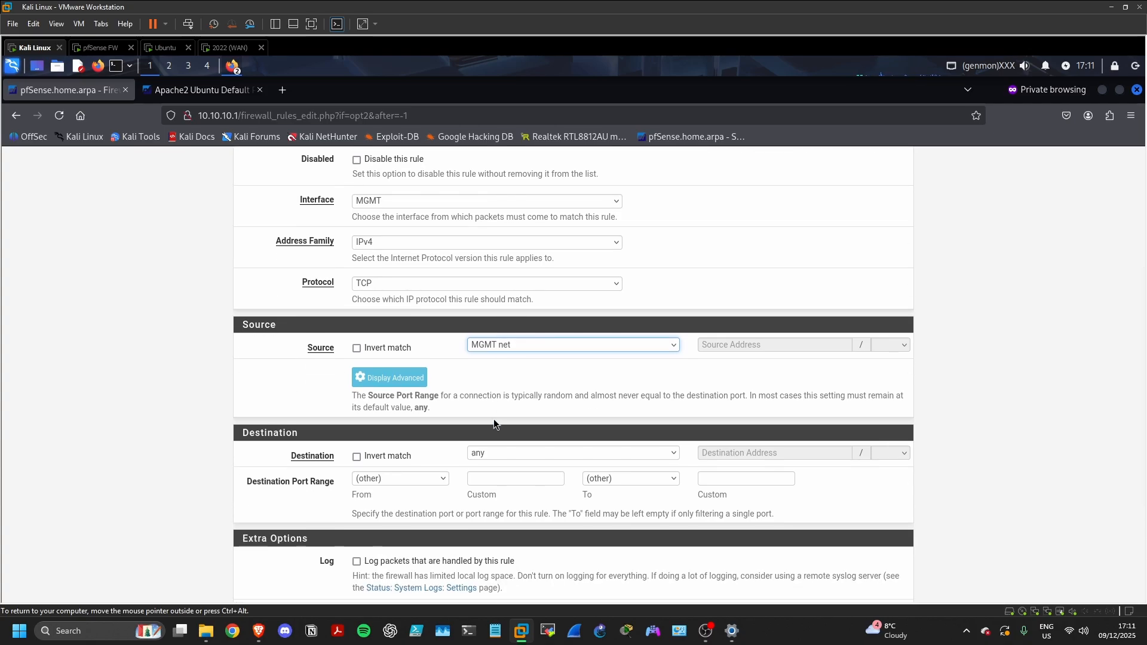
{"action": "scroll", "coordinate": [494, 422], "scroll_direction": "down", "scroll_amount": 2}
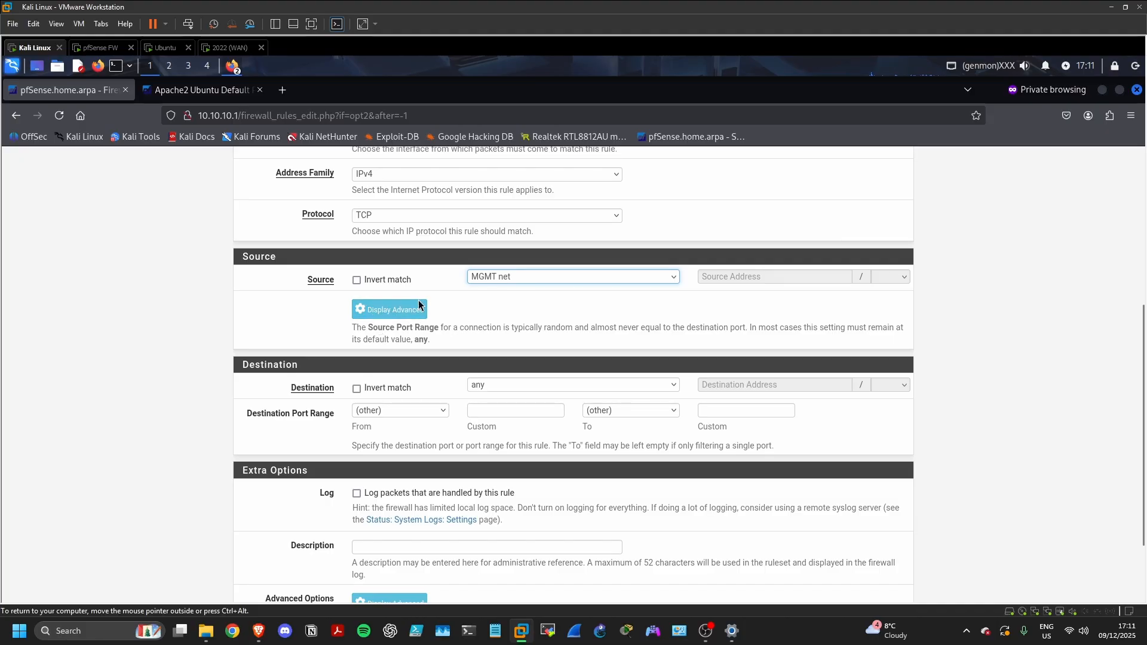
{"action": "left_click", "coordinate": [505, 390]}
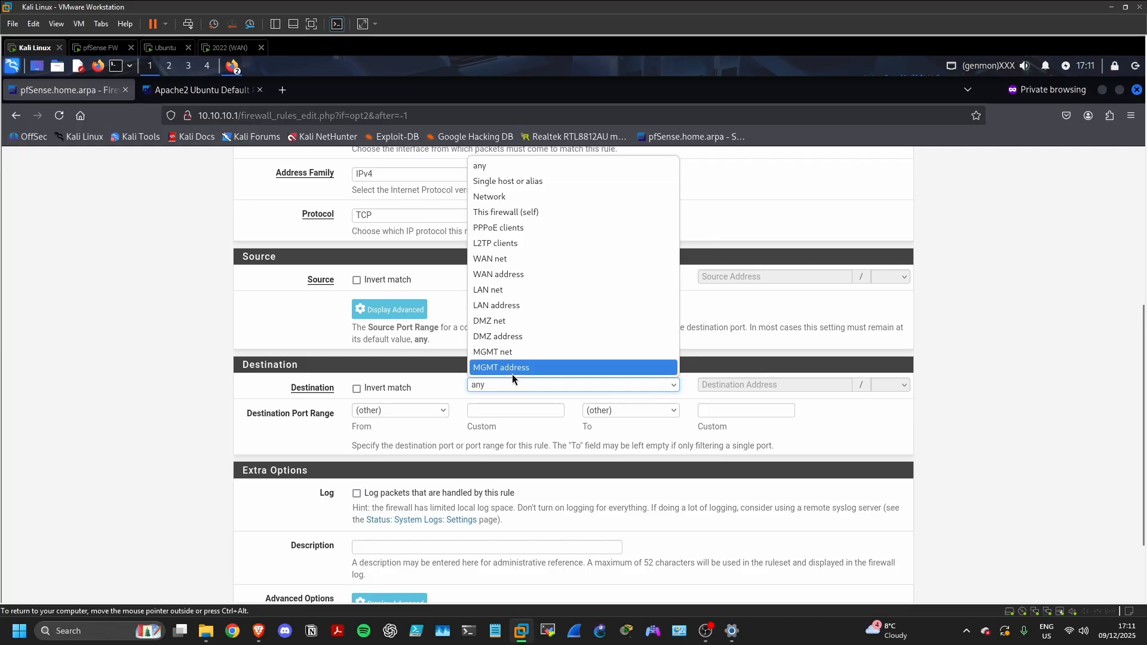
{"action": "left_click", "coordinate": [511, 374]}
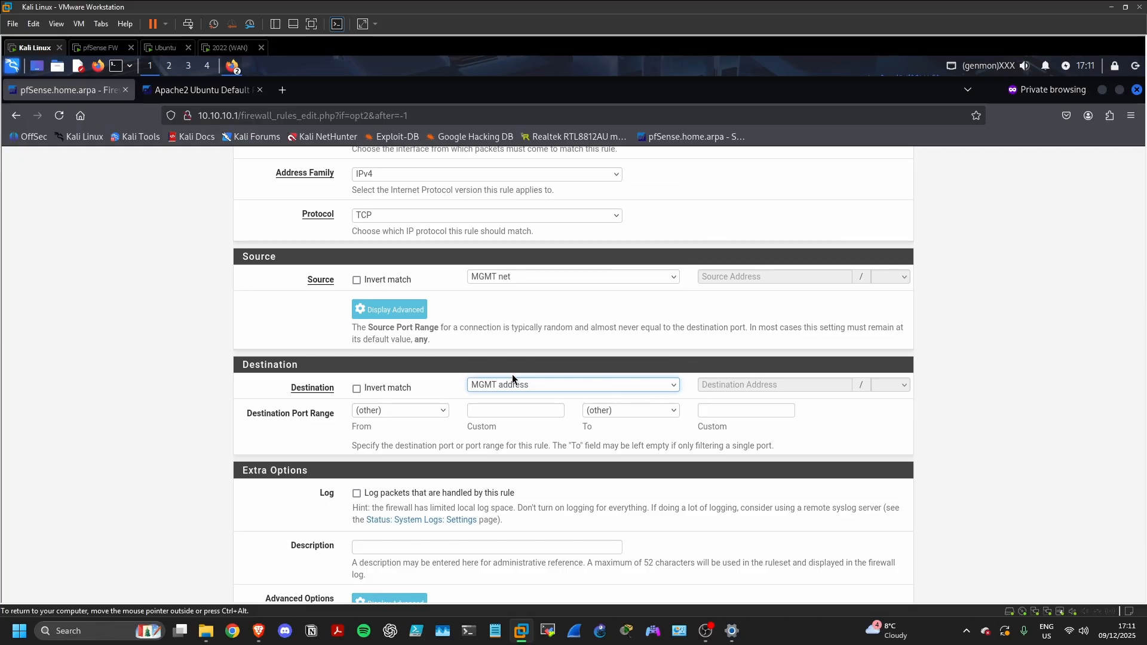
{"action": "left_click", "coordinate": [415, 414]}
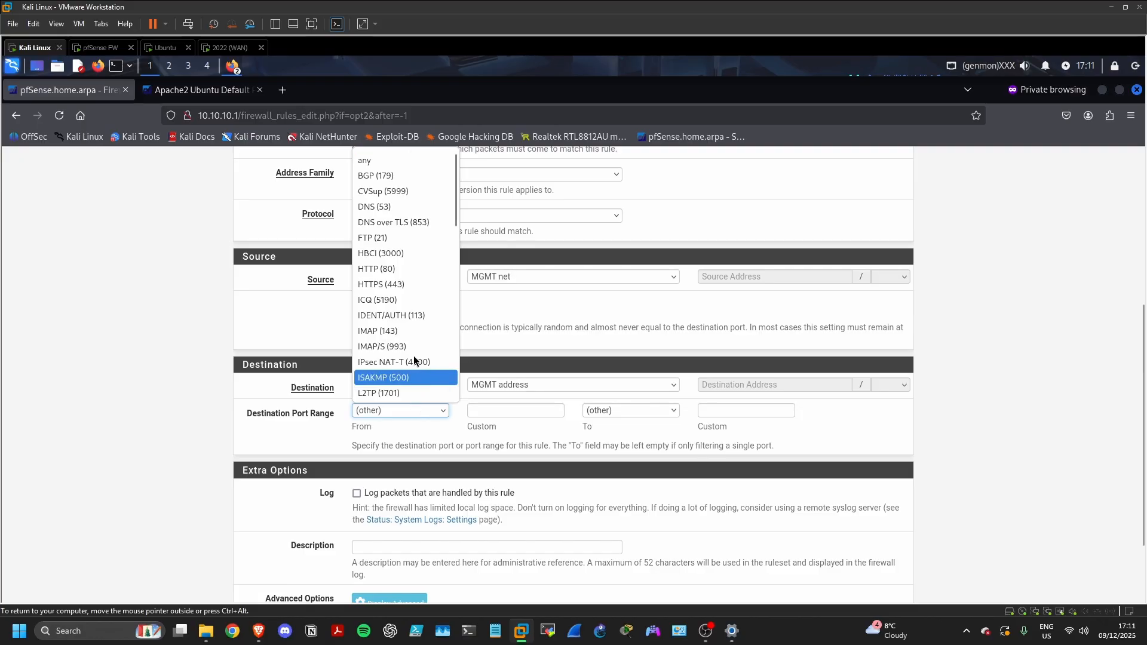
{"action": "left_click", "coordinate": [396, 294]}
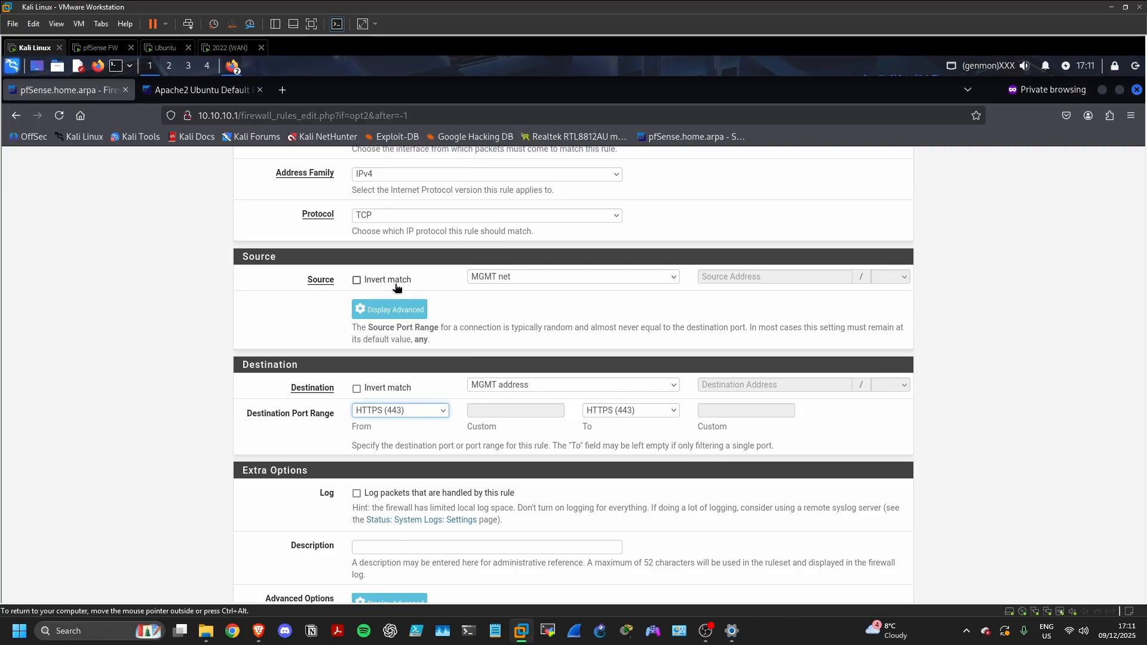
{"action": "scroll", "coordinate": [443, 445], "scroll_direction": "down", "scroll_amount": 2}
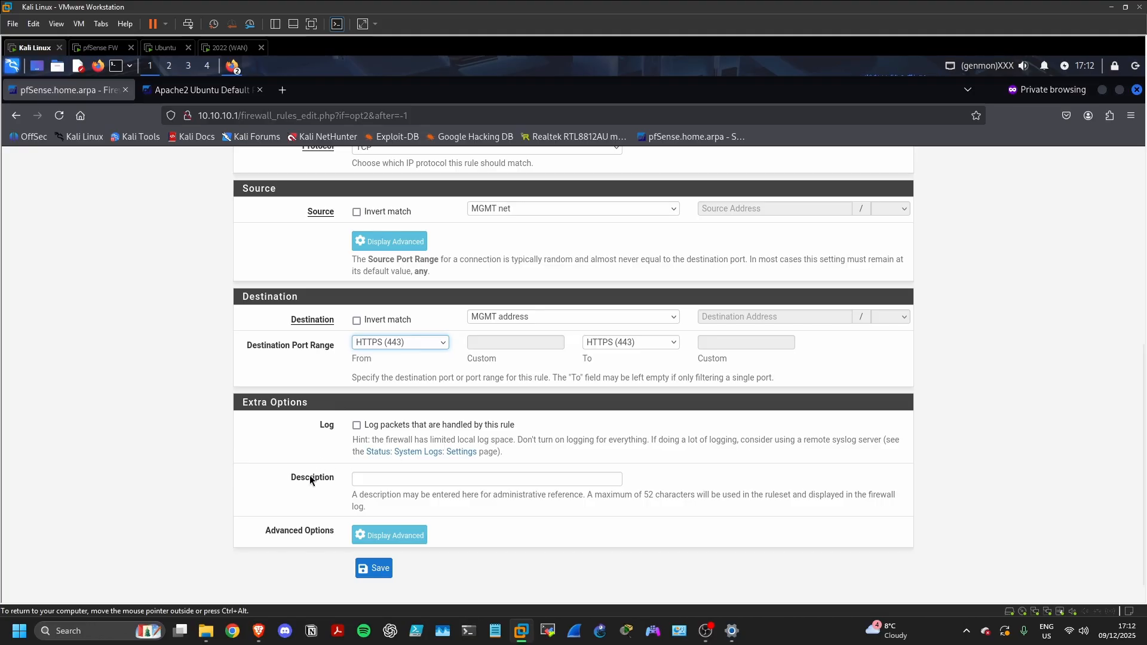
{"action": "left_click", "coordinate": [377, 567]}
Apply the firewall rule changes and serve the web interface over HTTPS on port 443
{"action": "left_click", "coordinate": [838, 281]}
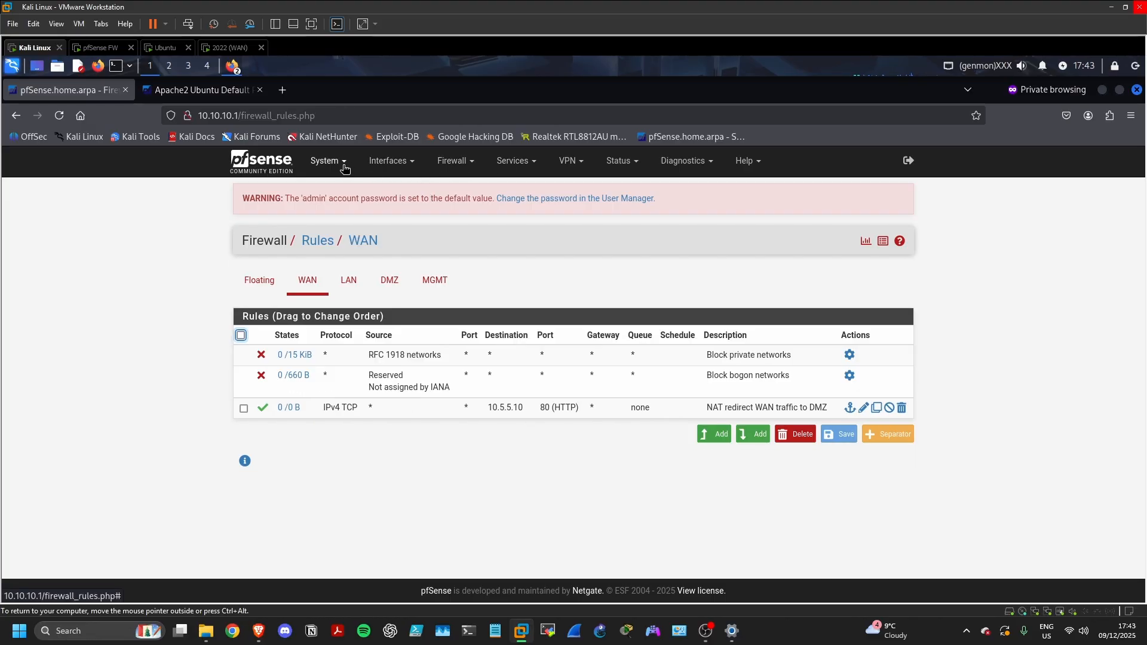
{"action": "left_click", "coordinate": [328, 161]}
{"action": "left_click", "coordinate": [333, 189]}
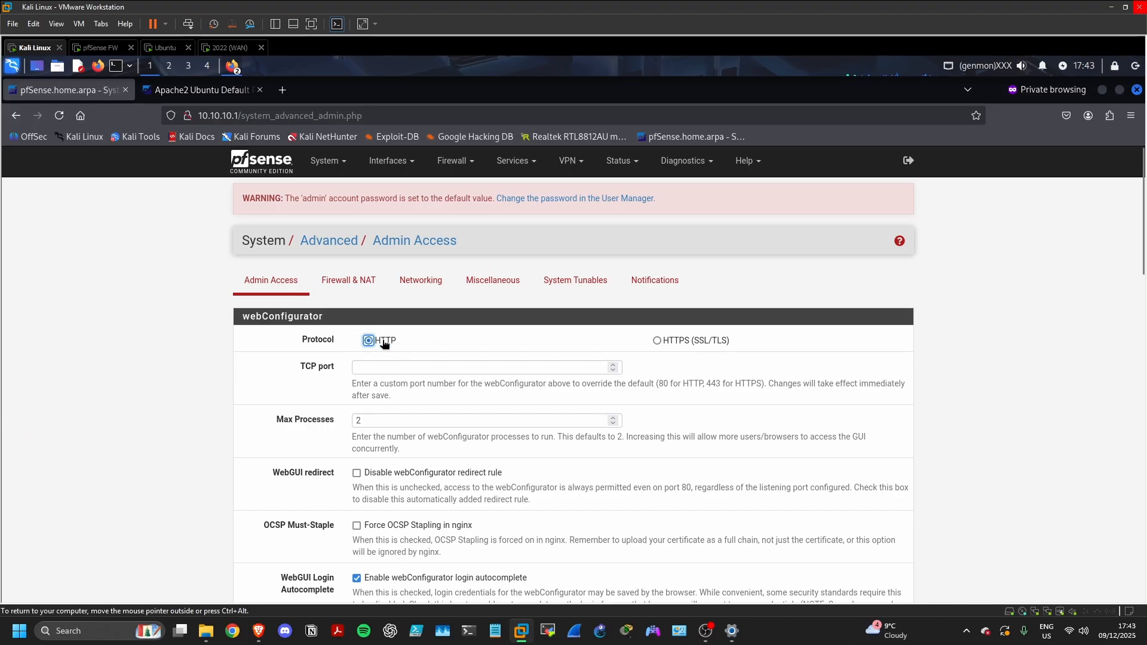
{"action": "left_click", "coordinate": [658, 341]}
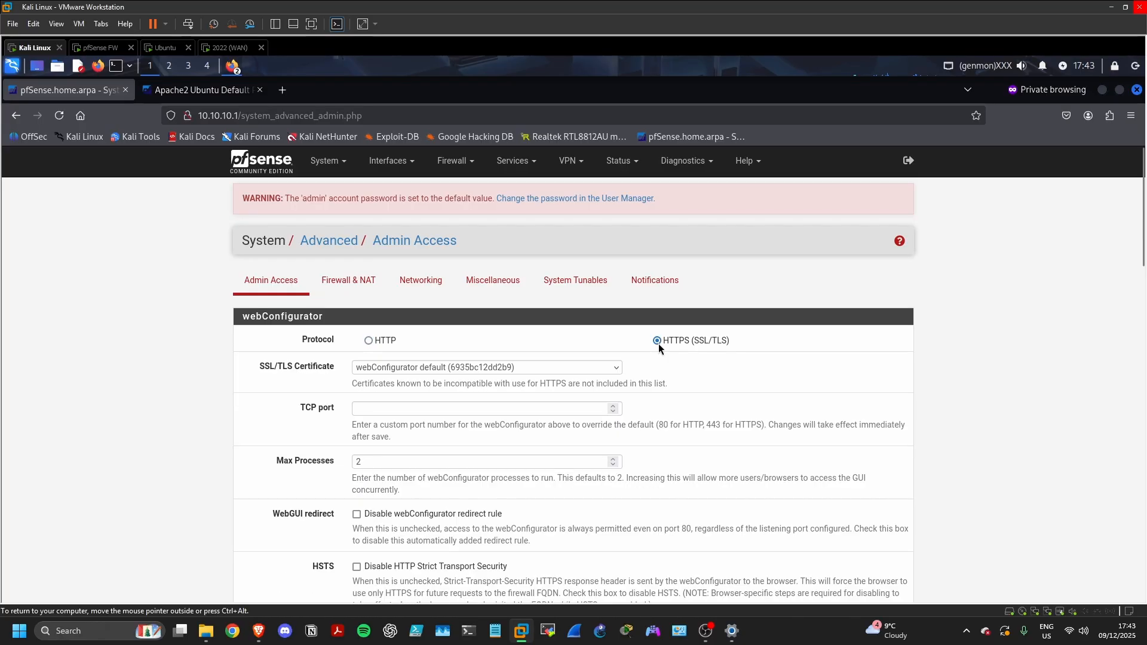
{"action": "left_click", "coordinate": [498, 407]}
{"action": "type", "text": "44"}
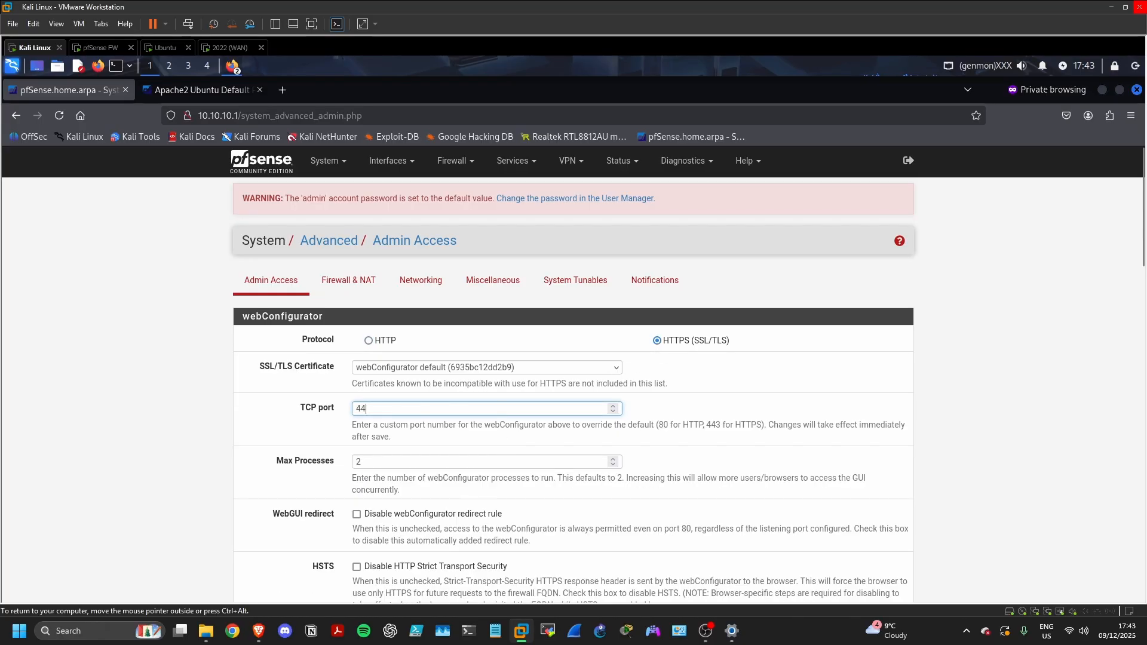
{"action": "type", "text": "3"}
Disable the web interface redirect and anti-lockout rules, then save the Admin Access settings
{"action": "scroll", "coordinate": [486, 452], "scroll_direction": "down", "scroll_amount": 3}
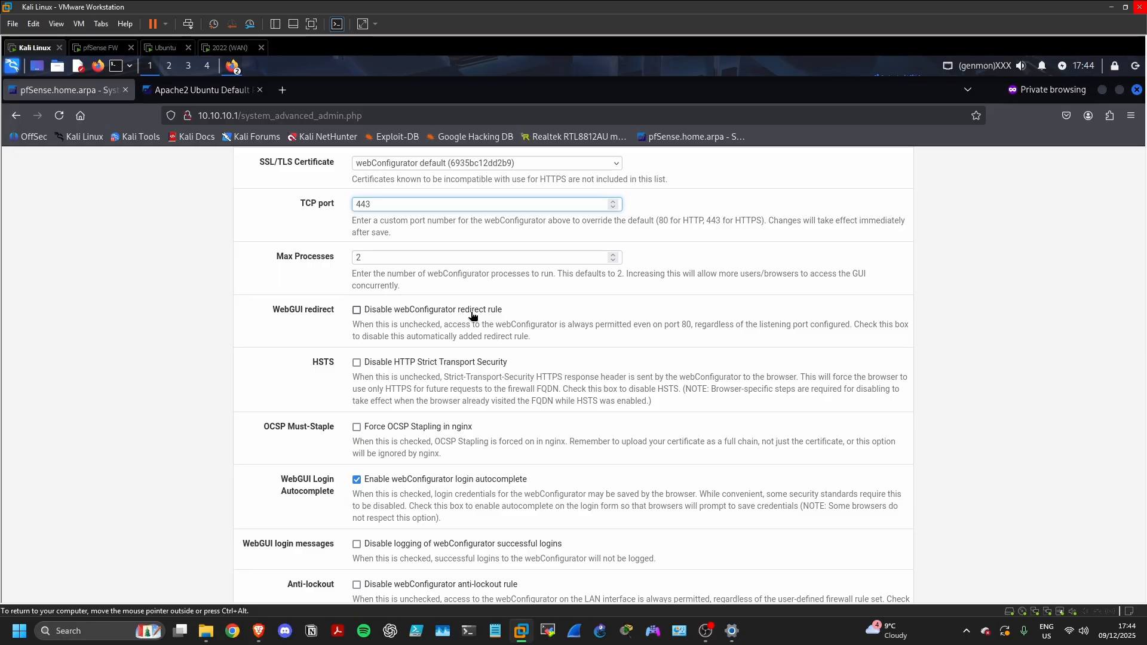
{"action": "left_click", "coordinate": [357, 310]}
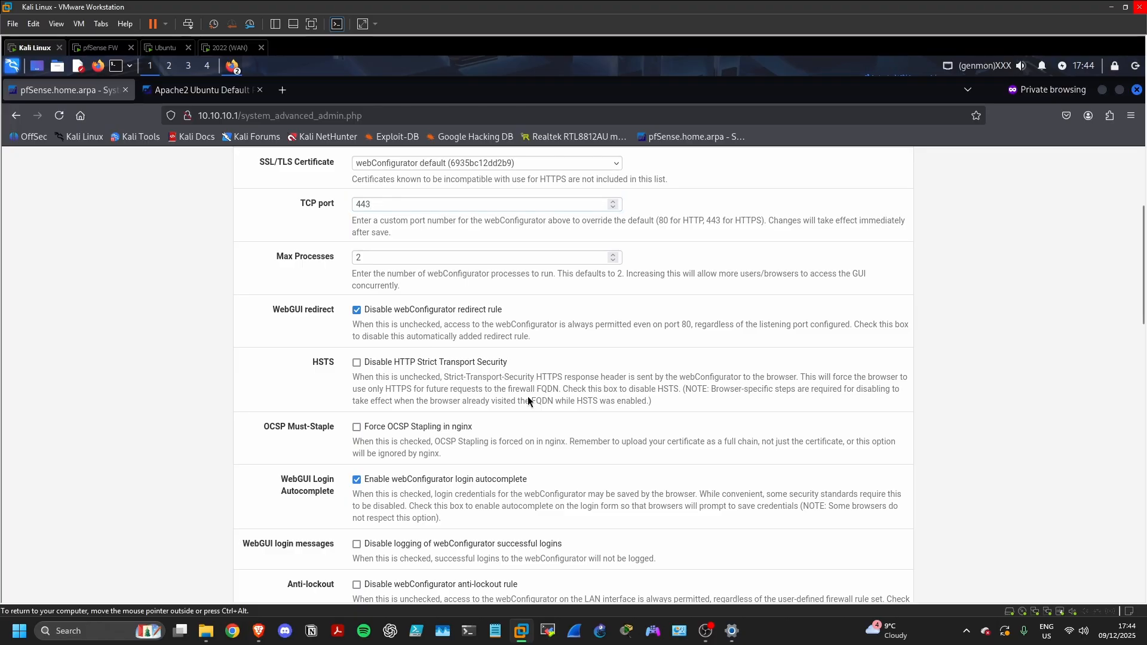
{"action": "scroll", "coordinate": [533, 416], "scroll_direction": "down", "scroll_amount": 3}
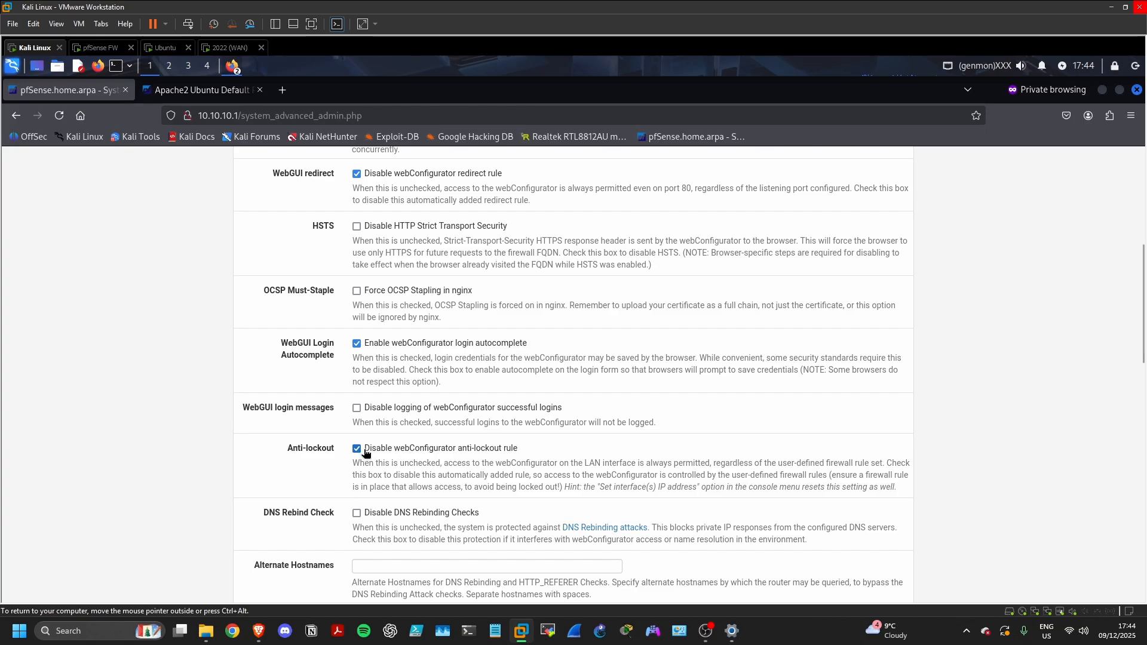
{"action": "scroll", "coordinate": [405, 472], "scroll_direction": "down", "scroll_amount": 5}
{"action": "scroll", "coordinate": [407, 478], "scroll_direction": "down", "scroll_amount": 10}
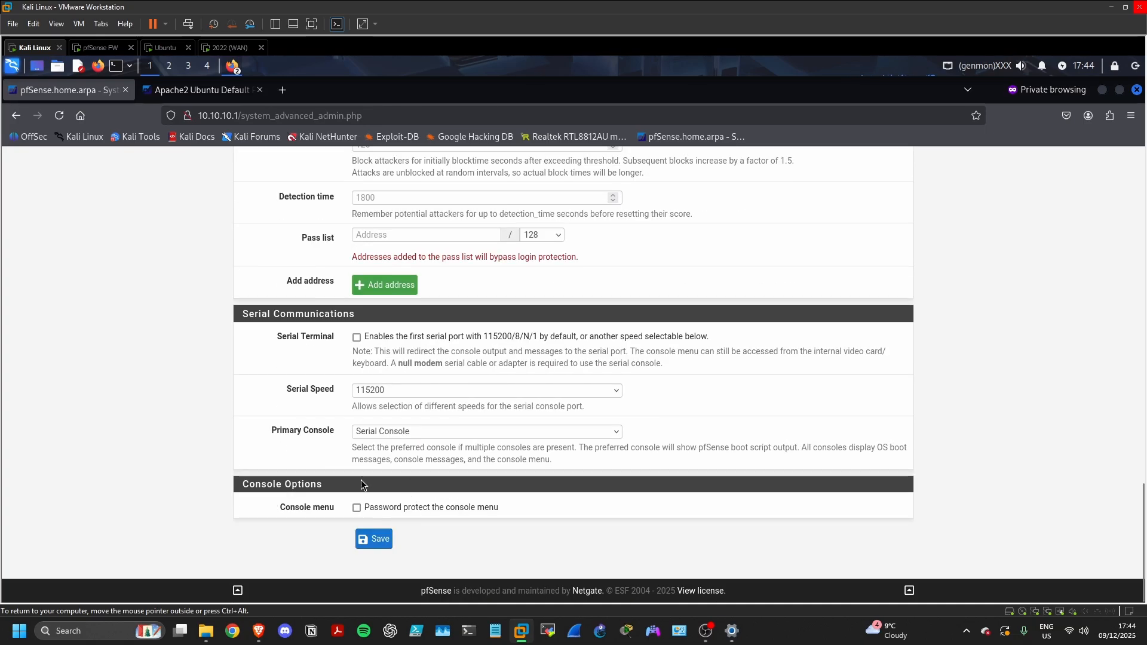
{"action": "left_click", "coordinate": [368, 538]}
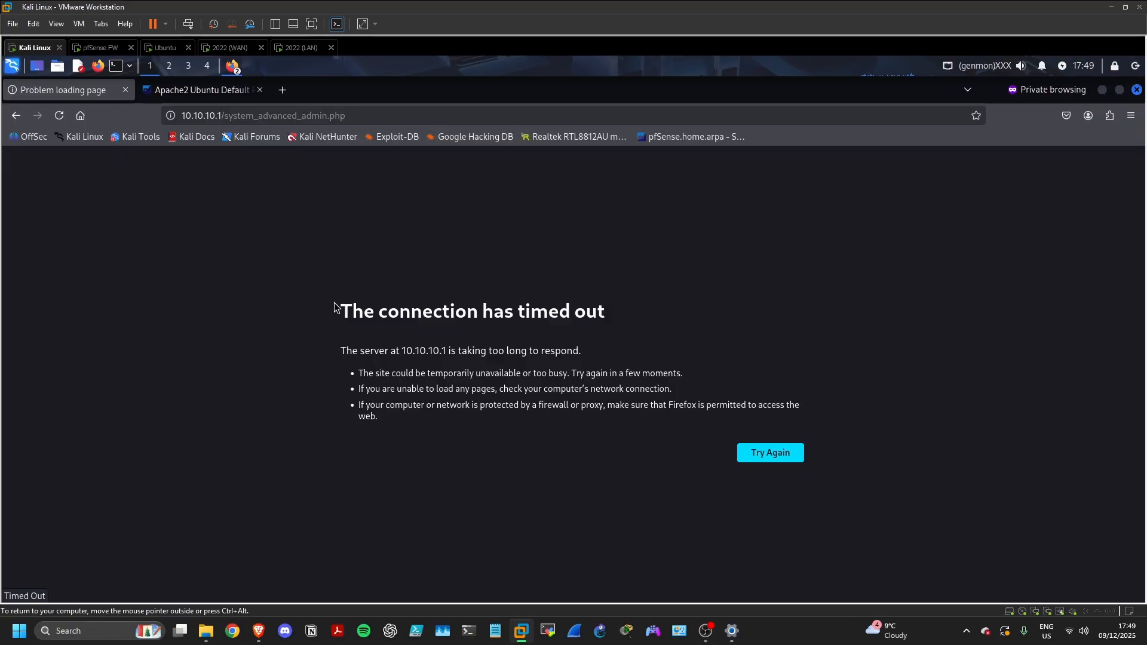
{"action": "left_click_drag", "start_coordinate": [335, 302], "coordinate": [819, 404]}
{"action": "left_click", "coordinate": [772, 304]}
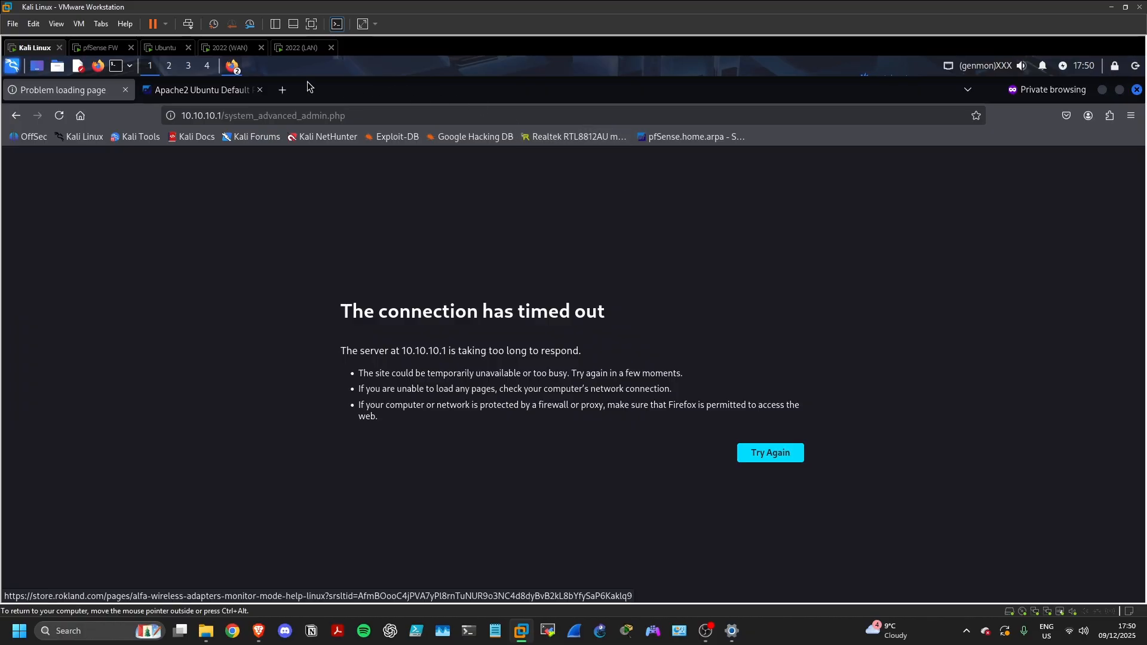
On the 2022 (WAN) server, check IIS Default Web Site, leaving the localhost welcome page visible
{"action": "left_click", "coordinate": [232, 52]}
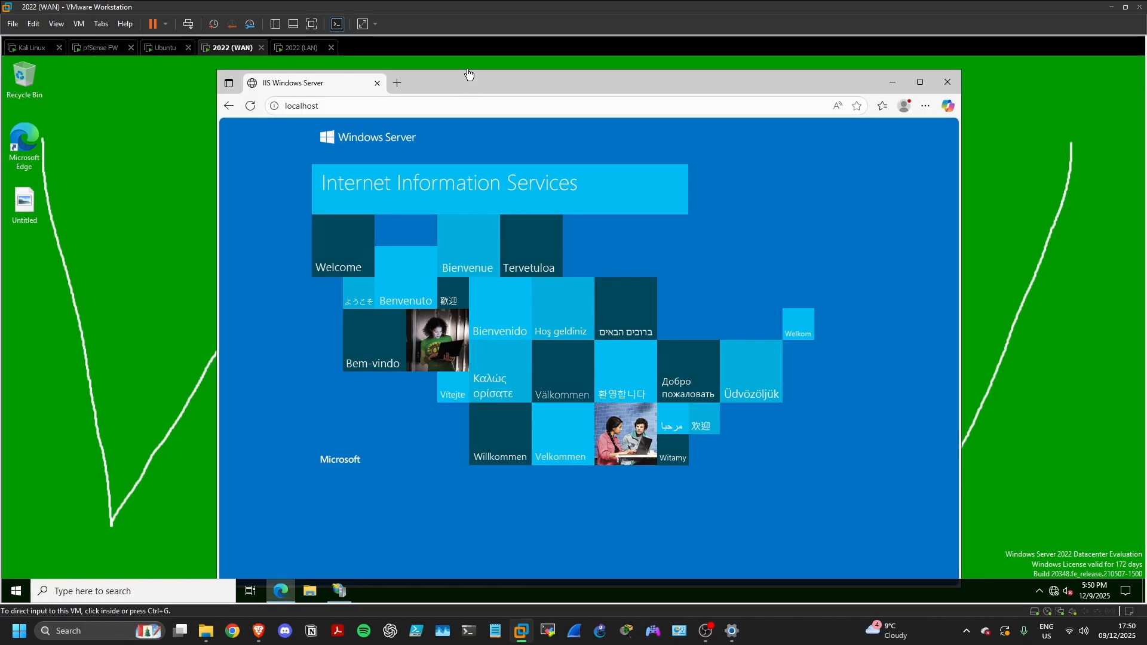
{"action": "left_click_drag", "start_coordinate": [454, 85], "coordinate": [446, 84]}
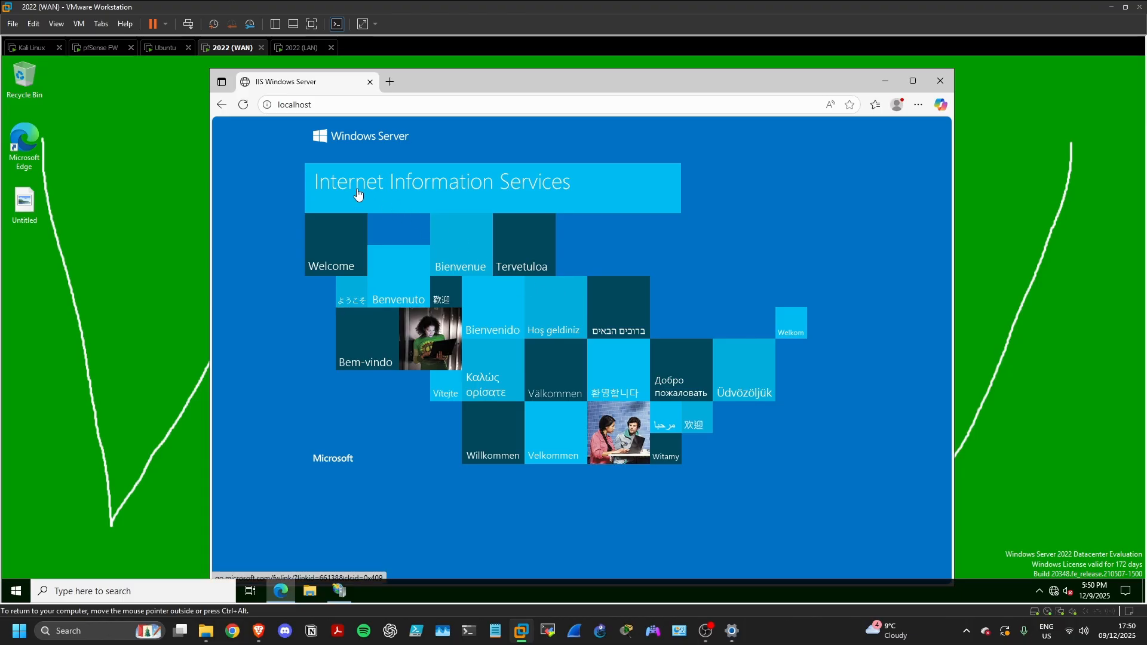
{"action": "left_click", "coordinate": [339, 591]}
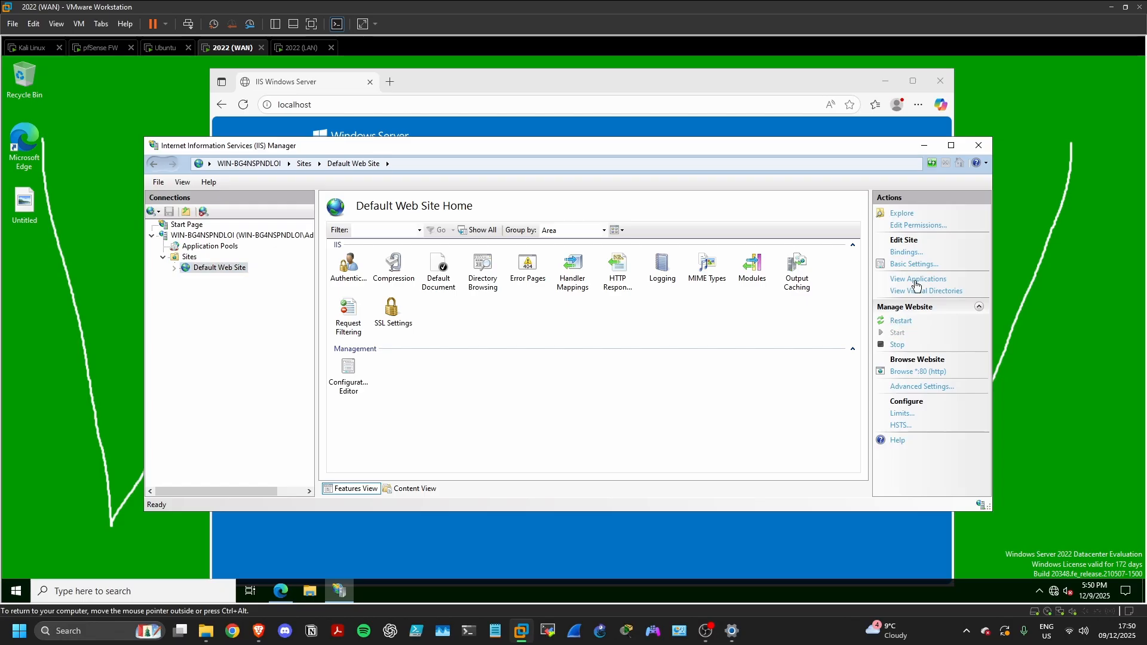
{"action": "left_click", "coordinate": [926, 147]}
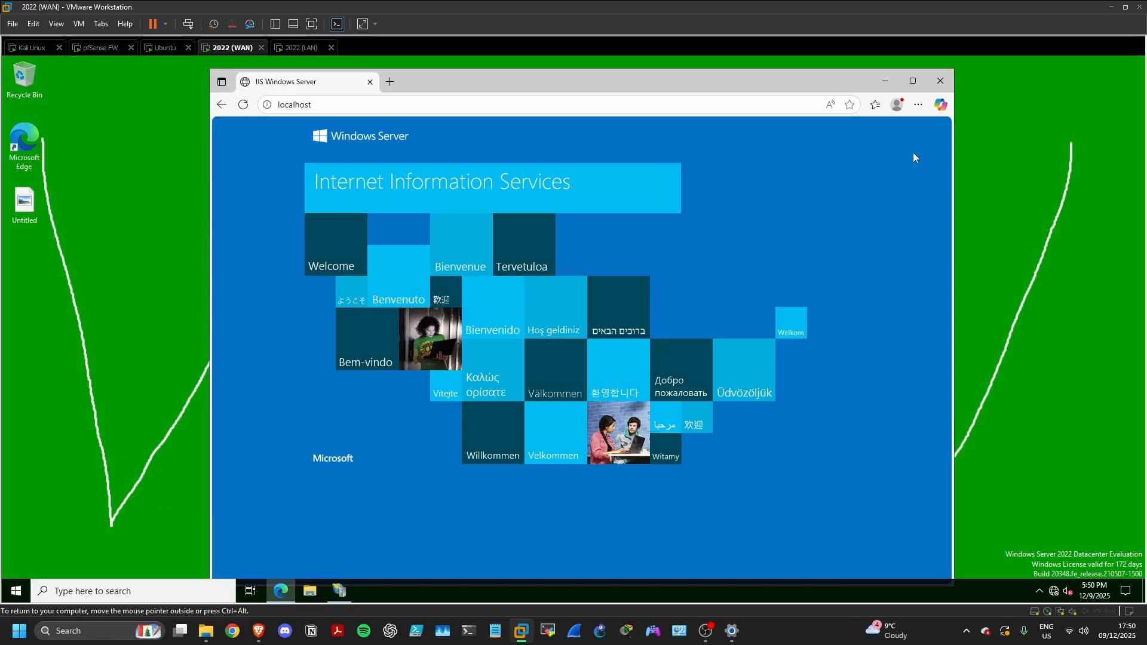
On the 2022 (LAN) server, highlight the ipconfig Default Gateway 10.10.10.1 in Command Prompt
{"action": "left_click", "coordinate": [292, 48]}
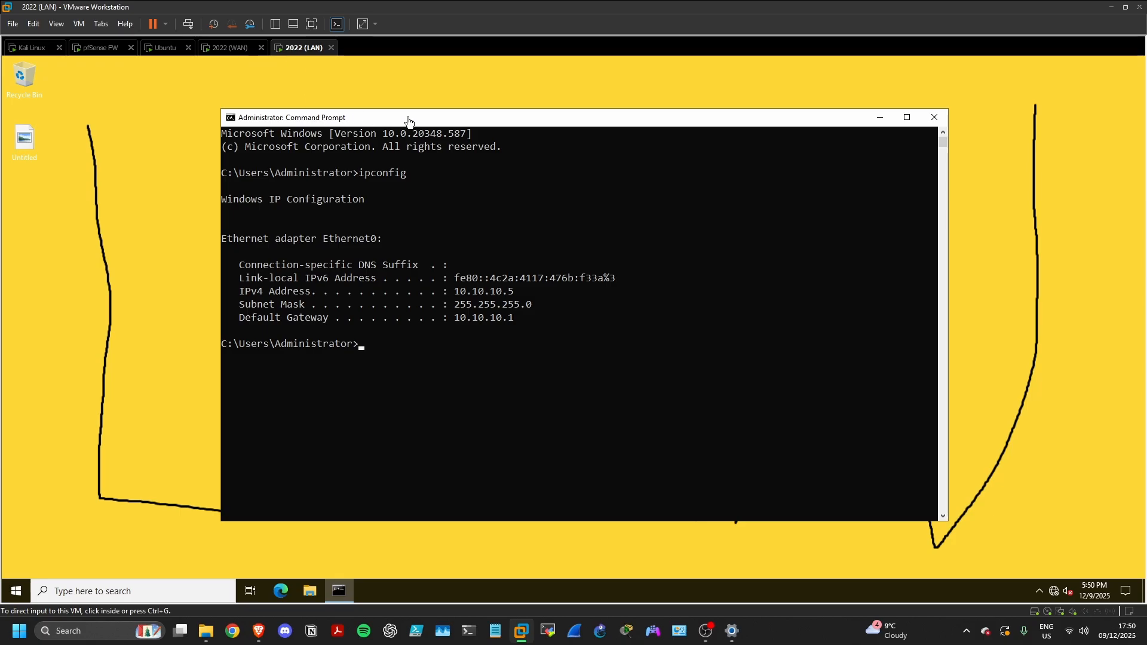
{"action": "left_click_drag", "start_coordinate": [394, 122], "coordinate": [375, 124]}
{"action": "left_click_drag", "start_coordinate": [435, 293], "coordinate": [495, 327]}
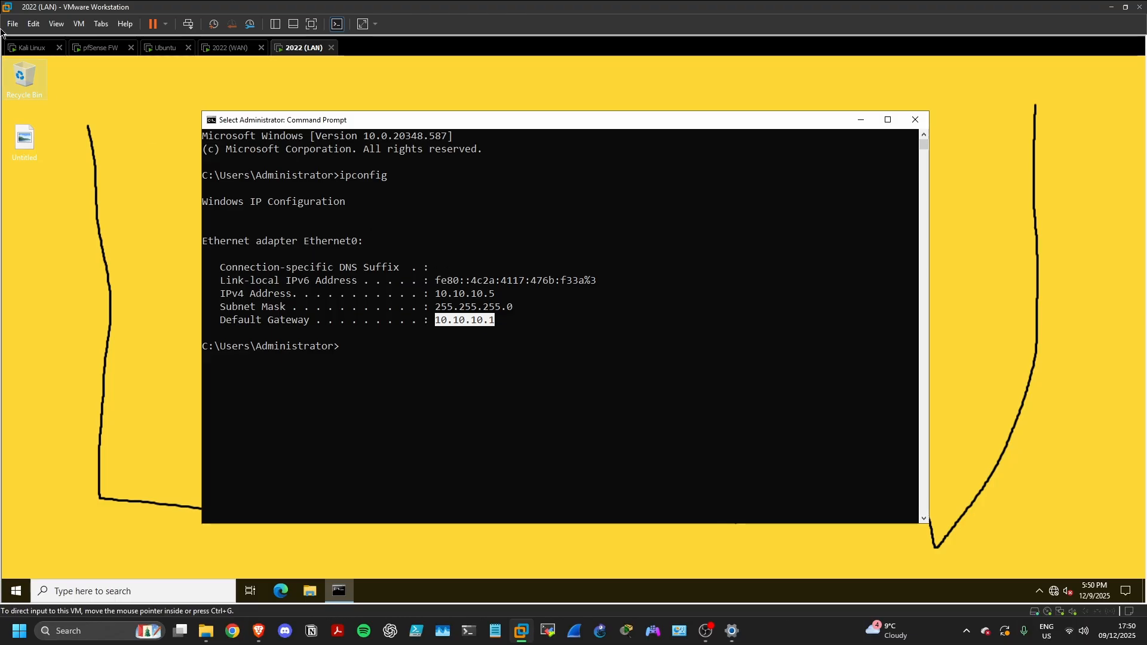
Back on Kali, disconnect the FIREWALL (MGMT) network connection
{"action": "left_click", "coordinate": [42, 52]}
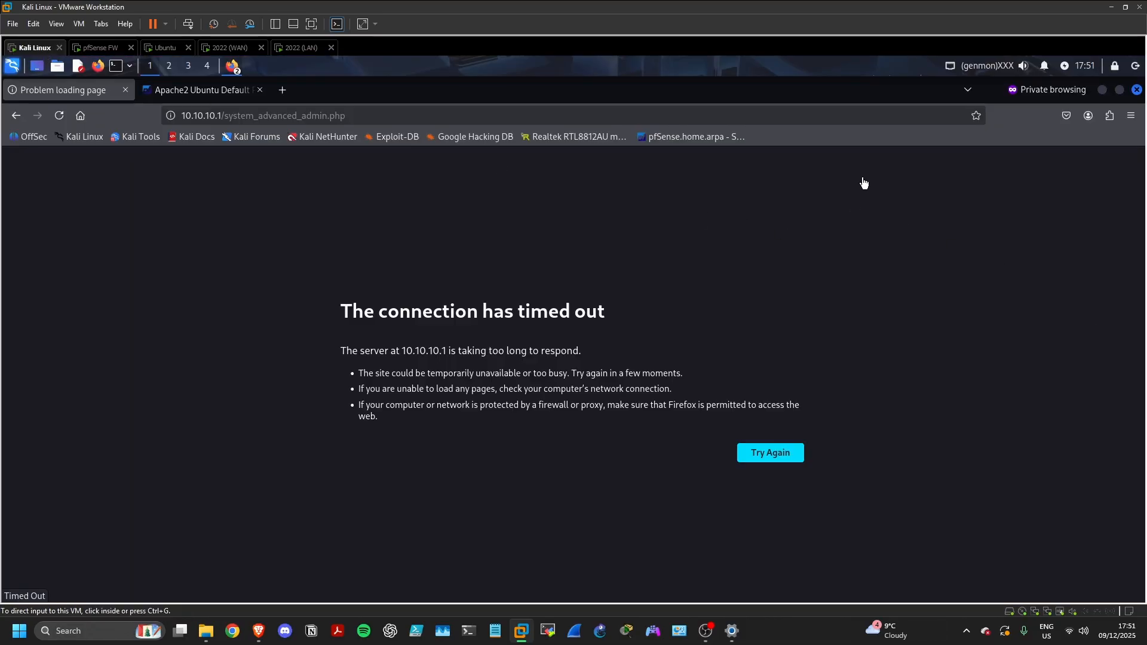
{"action": "left_click", "coordinate": [952, 68]}
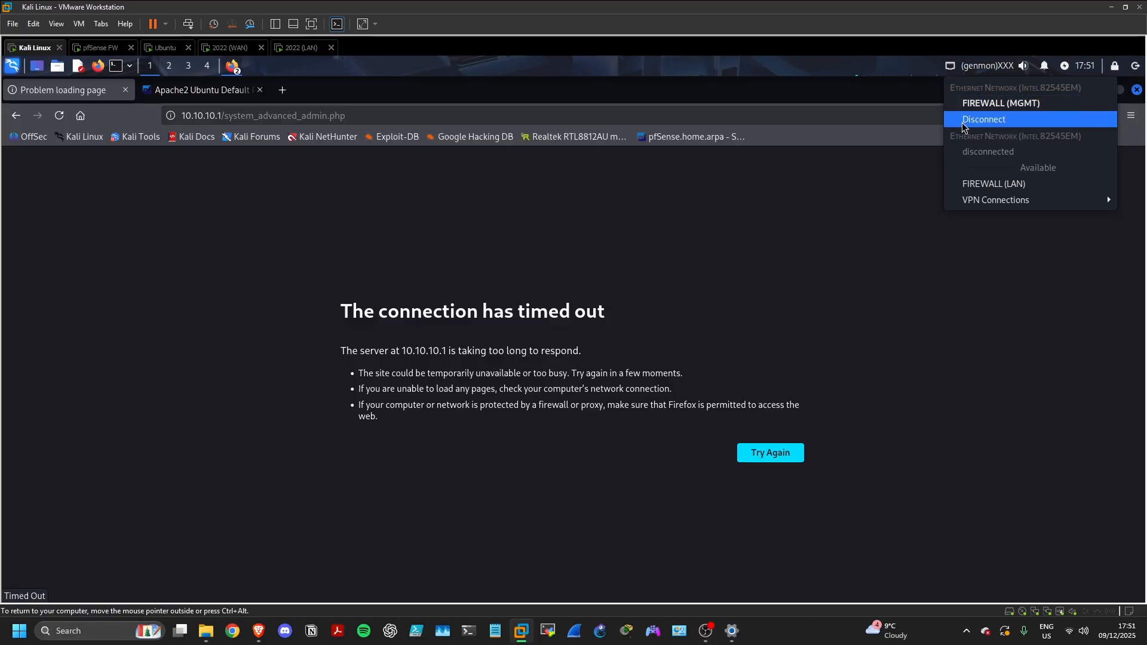
{"action": "left_click", "coordinate": [969, 106]}
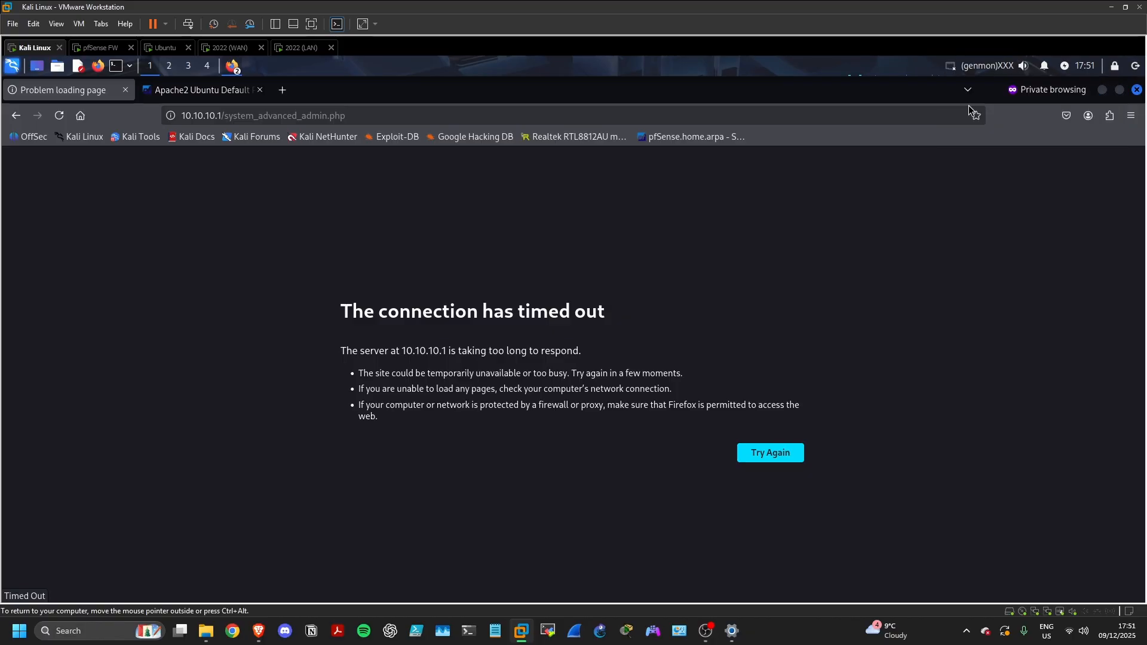
Re-save the FIREWALL (MGMT) profile's manual IPv4 192.168.200.2/24, gateway 192.168.200.1
{"action": "left_click", "coordinate": [951, 67]}
{"action": "right_click", "coordinate": [950, 68]}
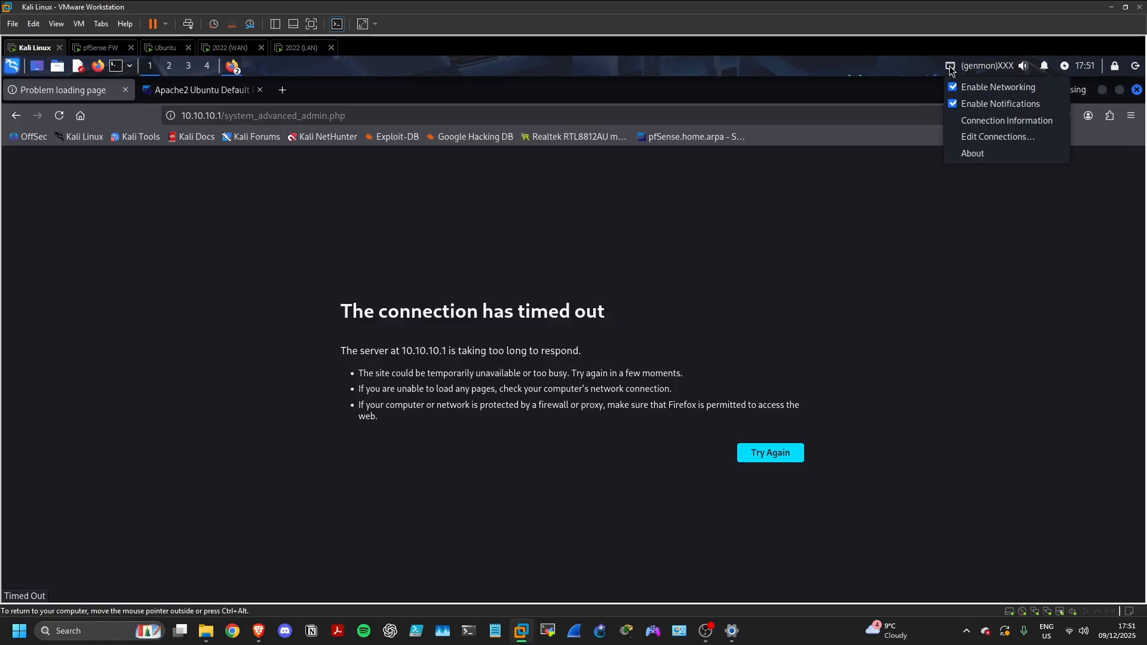
{"action": "left_click", "coordinate": [986, 137]}
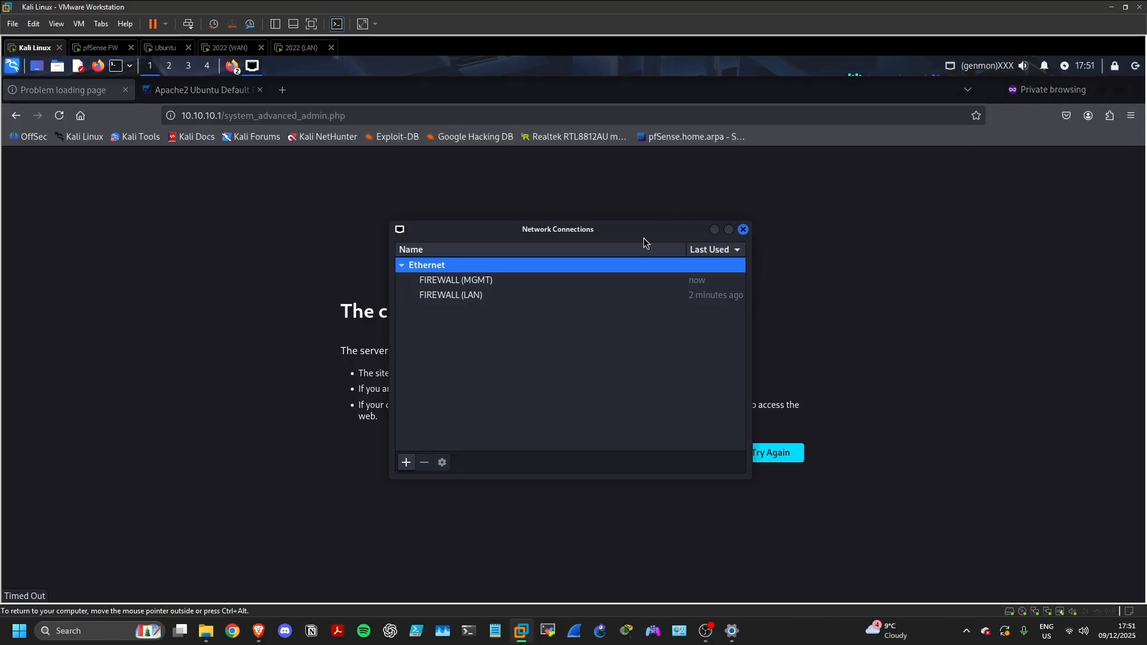
{"action": "double_click", "coordinate": [512, 282]}
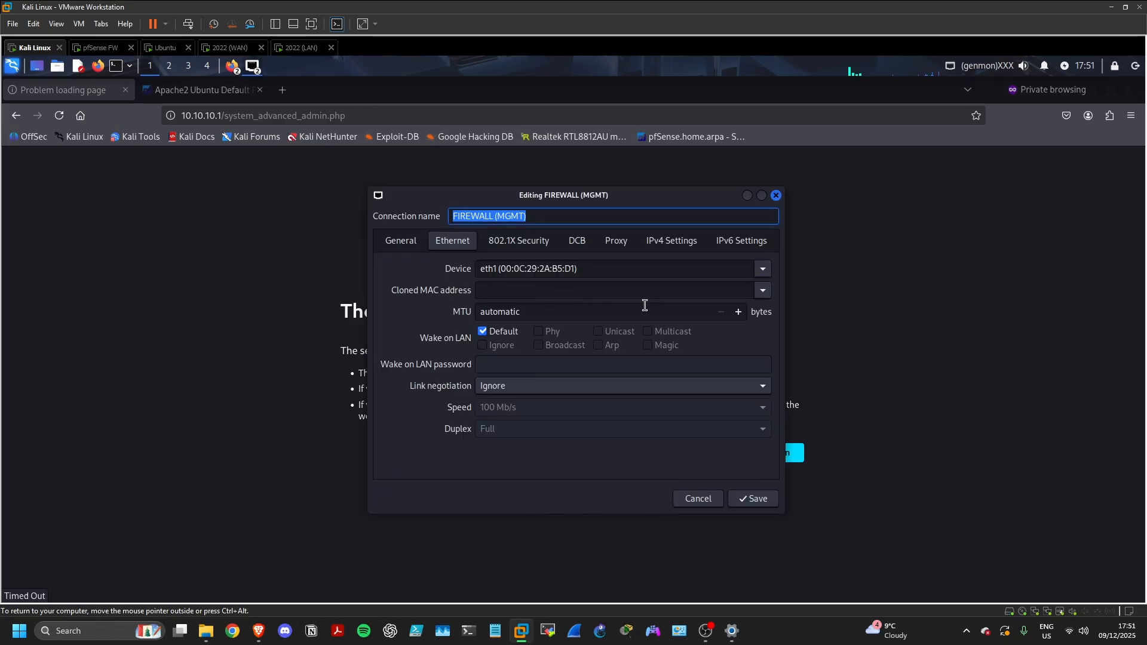
{"action": "left_click", "coordinate": [672, 240]}
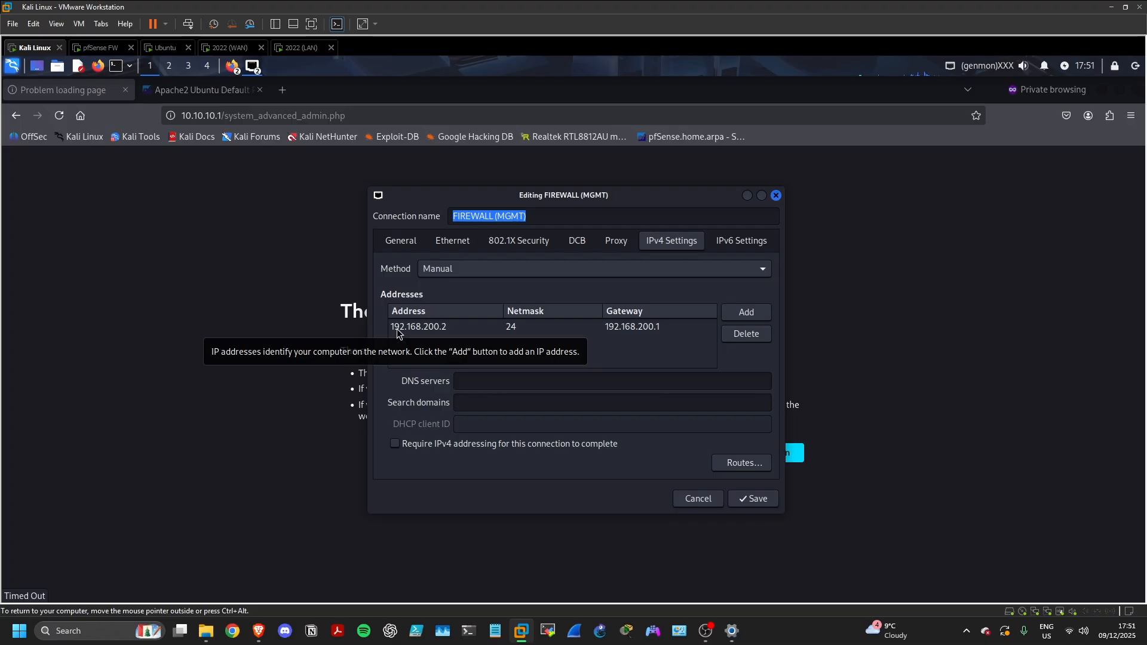
{"action": "left_click", "coordinate": [753, 499]}
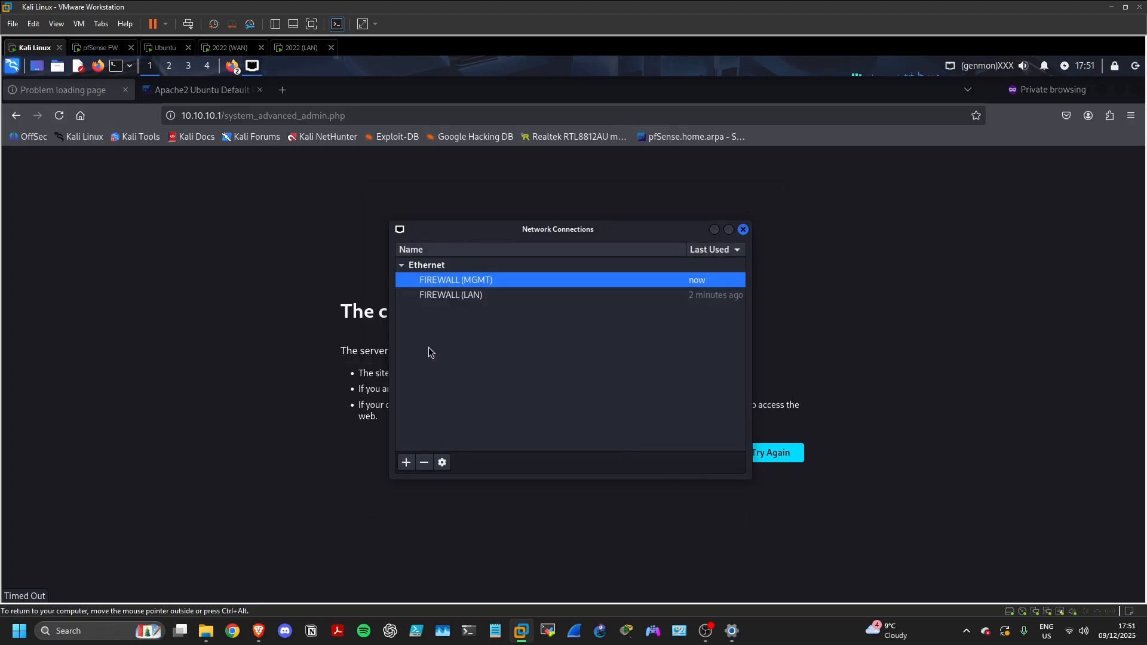
{"action": "left_click", "coordinate": [744, 230]}
{"action": "left_click", "coordinate": [459, 121]}
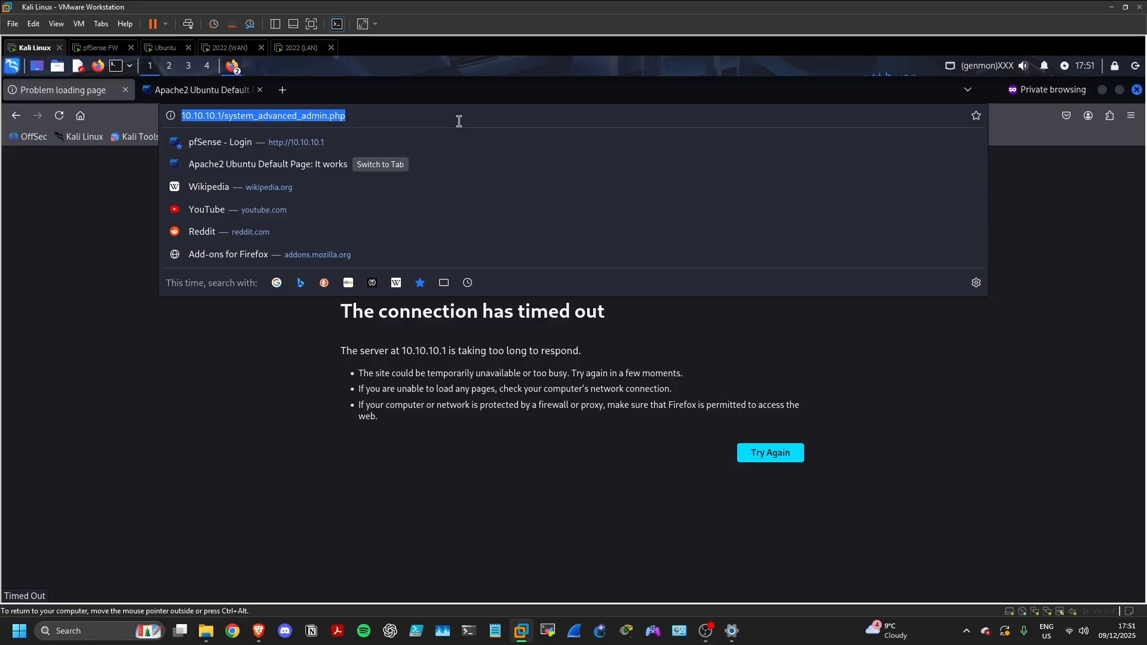
{"action": "type", "text": "hpp"}
{"action": "key", "text": "BackSpace"}
{"action": "key", "text": "BackSpace"}
{"action": "type", "text": "ttp"}
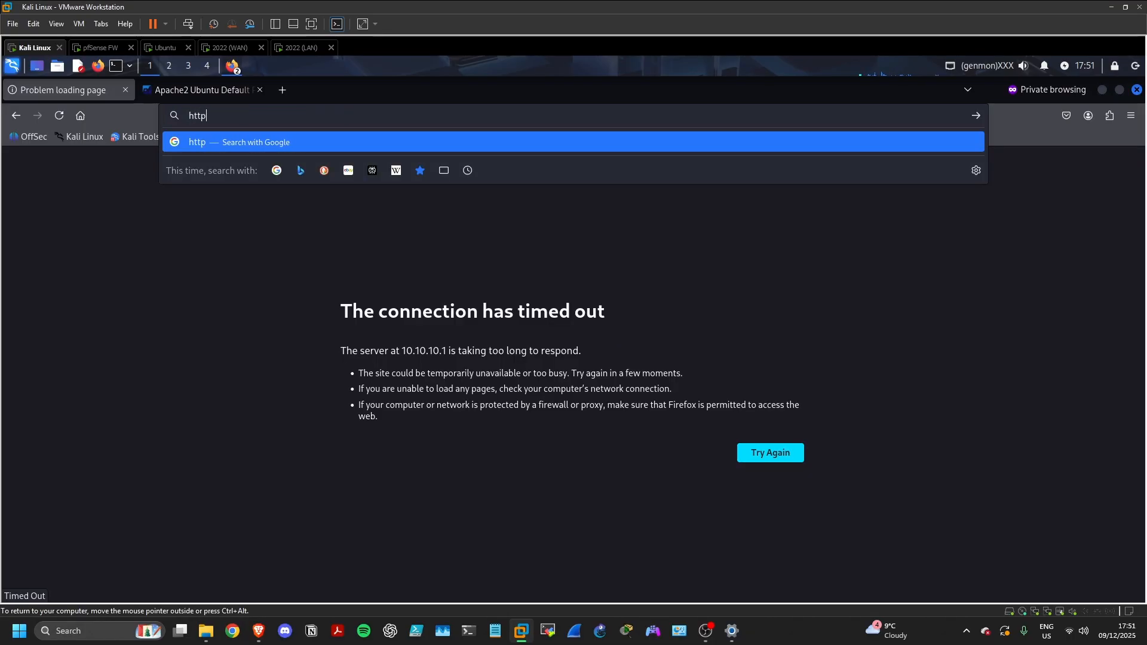
{"action": "type", "text": "s://19"}
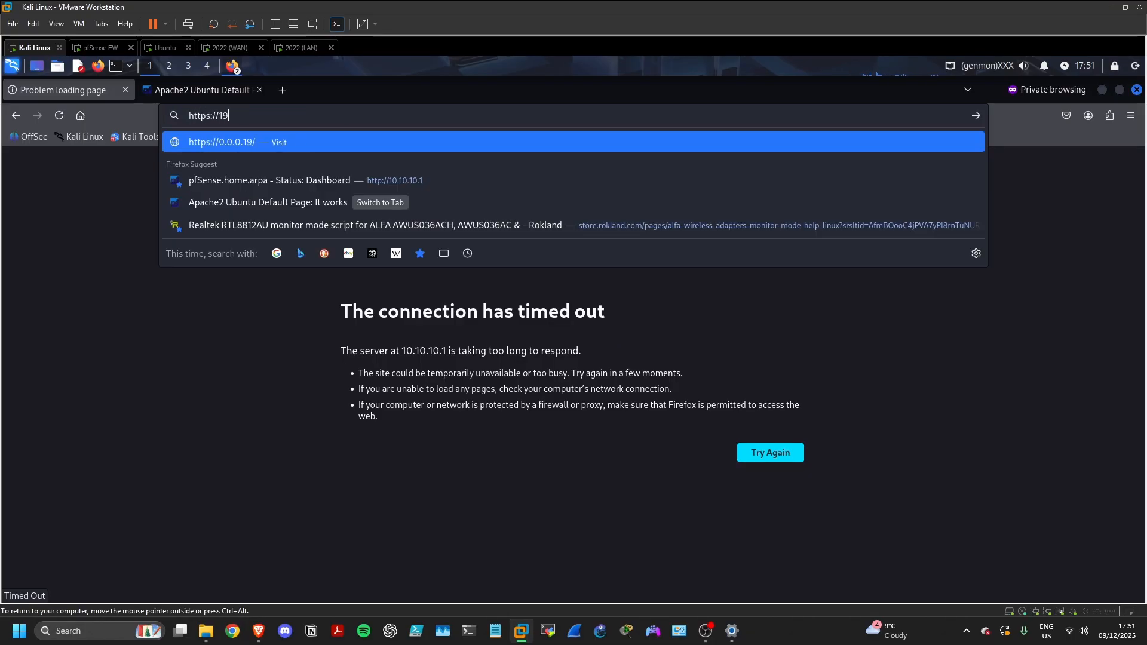
{"action": "type", "text": "2.168.200.1"}
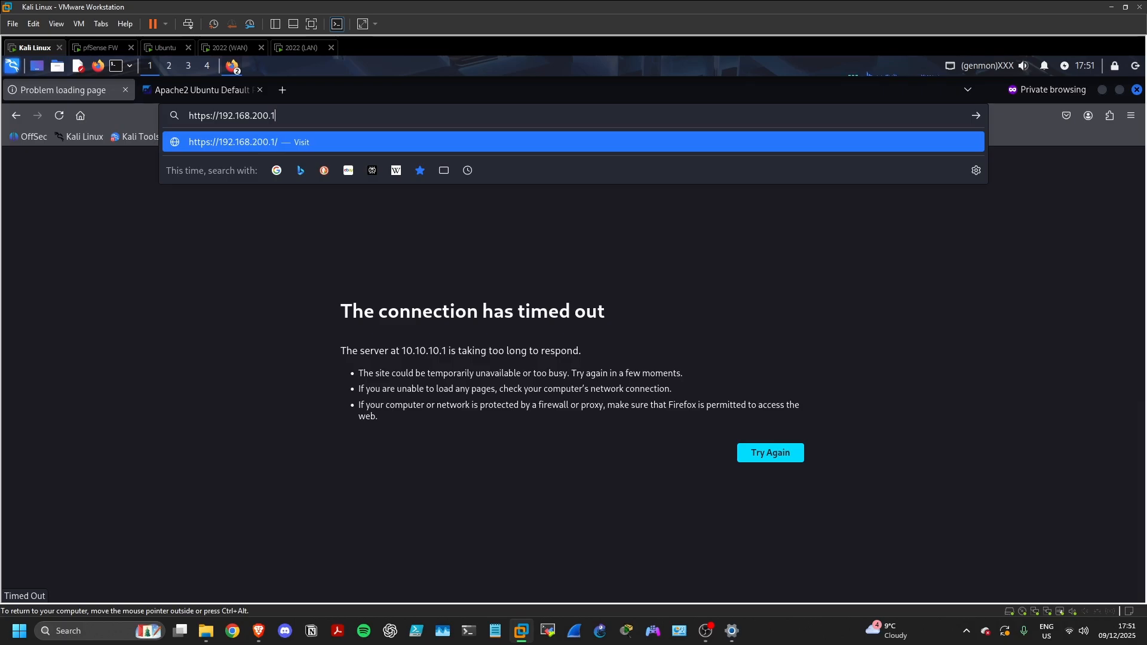
{"action": "key", "text": "Return"}
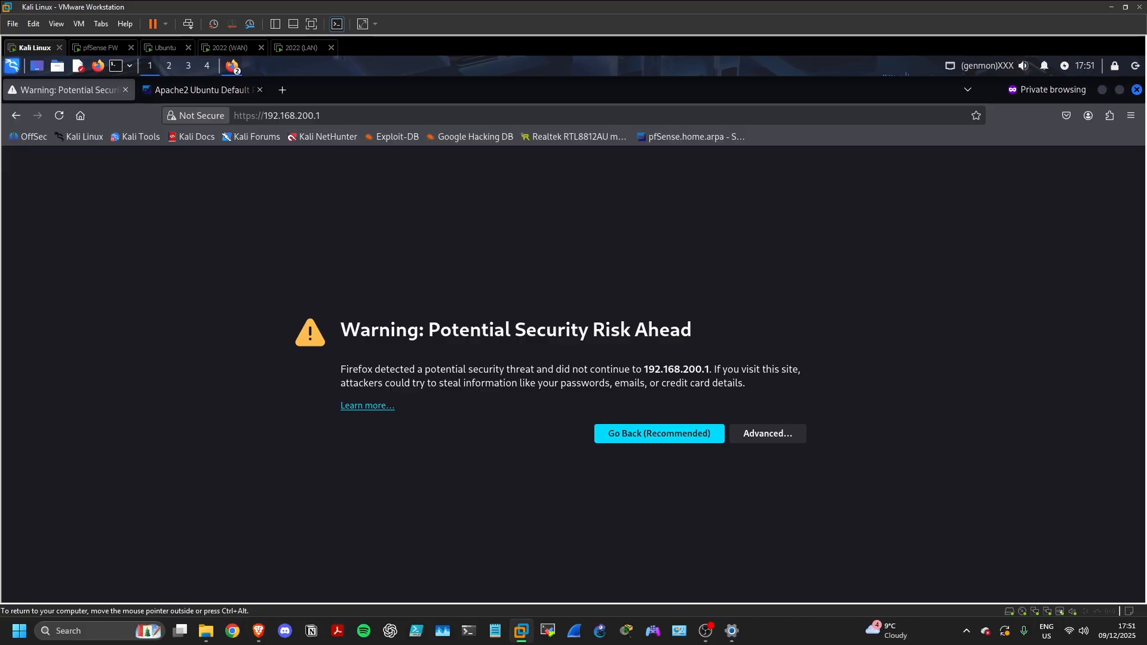
{"action": "left_click", "coordinate": [762, 439]}
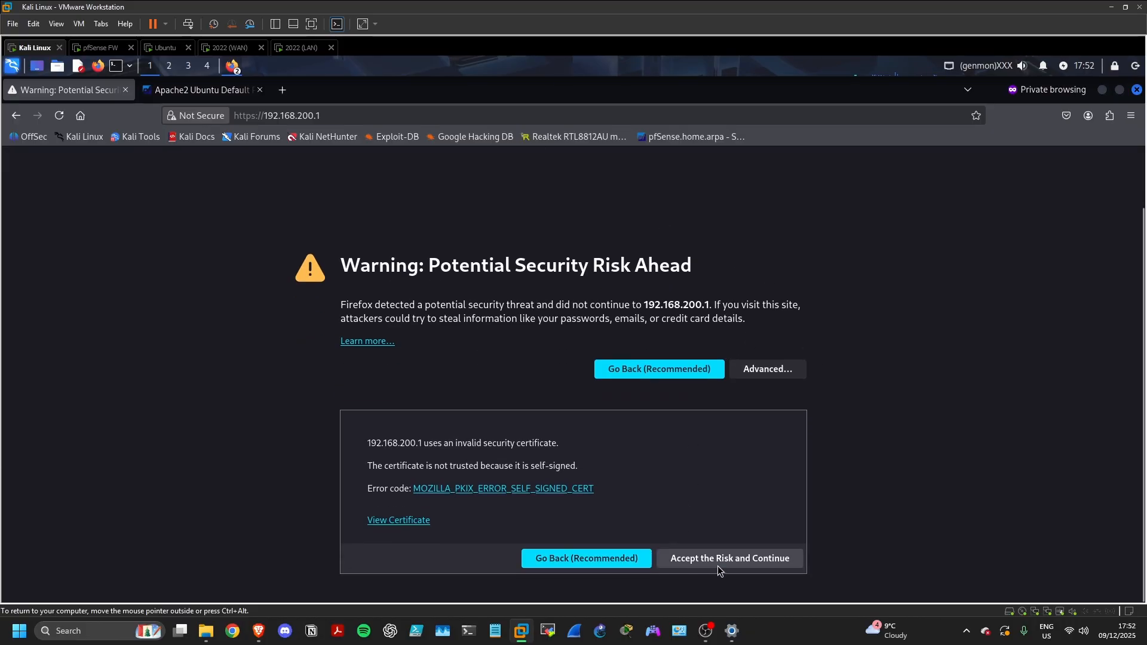
{"action": "left_click", "coordinate": [719, 563]}
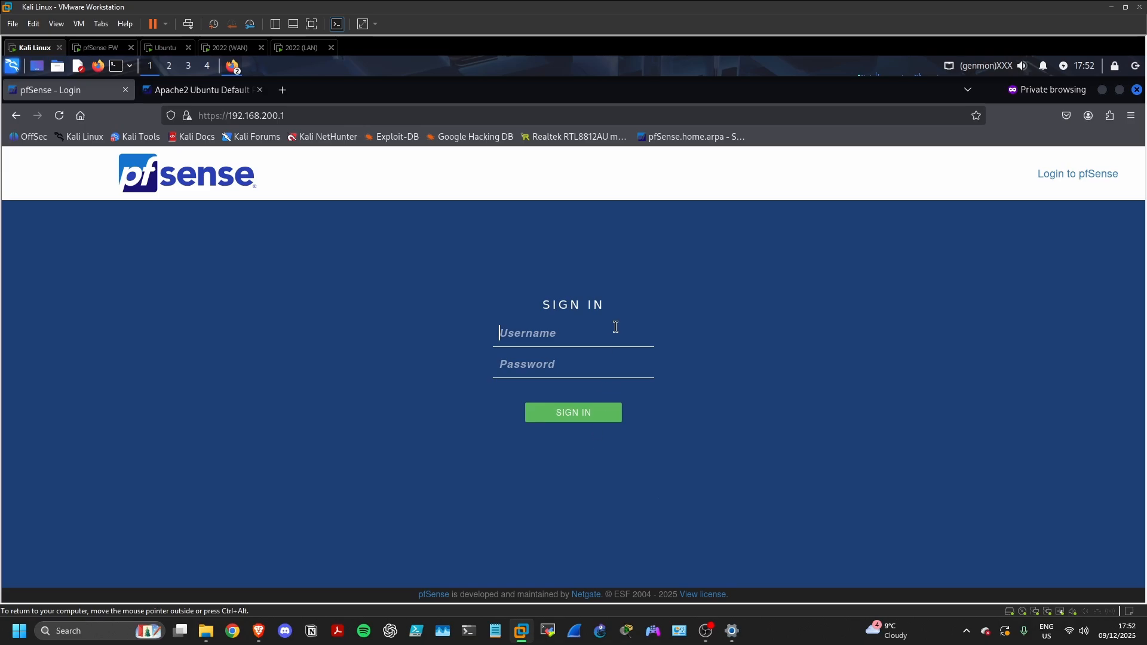
Sign in as admin with the default administrator password, then open the Firewall menu
{"action": "type", "text": "admin"}
{"action": "left_click", "coordinate": [601, 362]}
{"action": "type", "text": "pfse"}
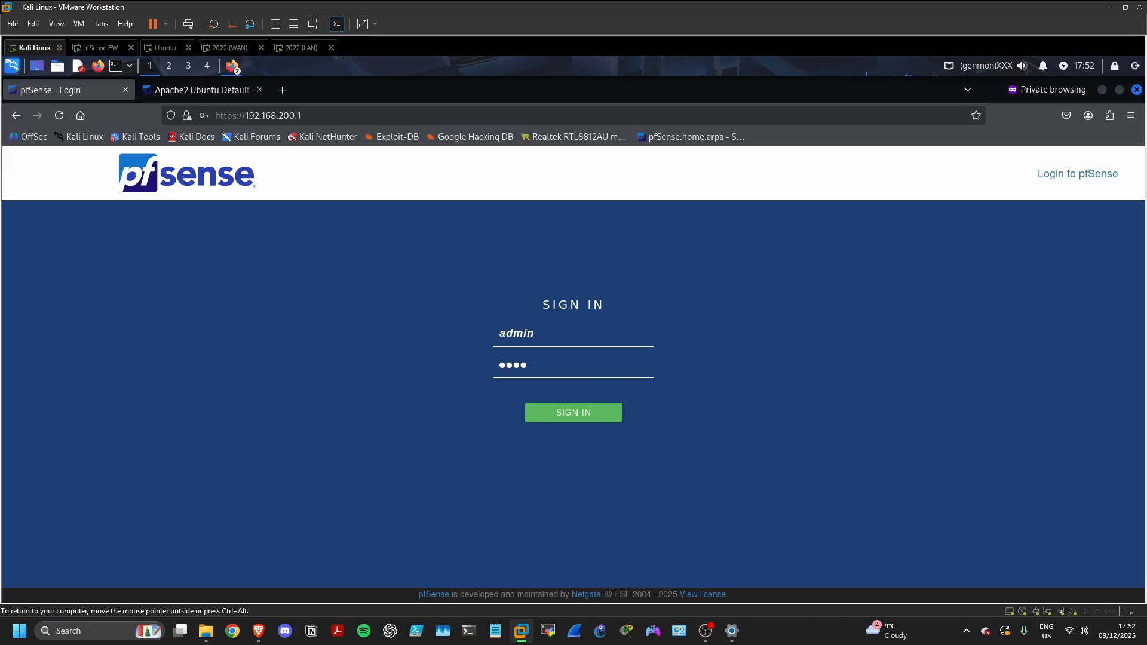
{"action": "key", "text": "BackSpace"}
{"action": "key", "text": "BackSpace"}
{"action": "key", "text": "BackSpace"}
{"action": "type", "text": "fsense"}
{"action": "key", "text": "Return"}
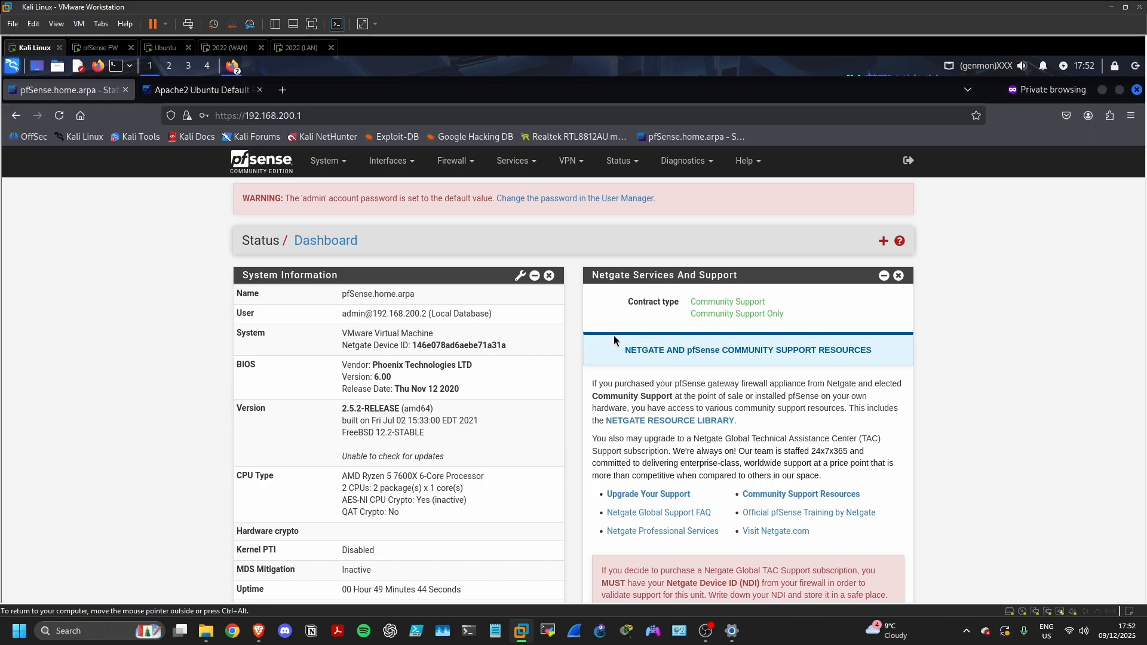
{"action": "left_click", "coordinate": [449, 160]}
On Firewall > Rules > LAN, delete the default IPv4 and IPv6 allow rules and start a new rule
{"action": "left_click", "coordinate": [460, 226]}
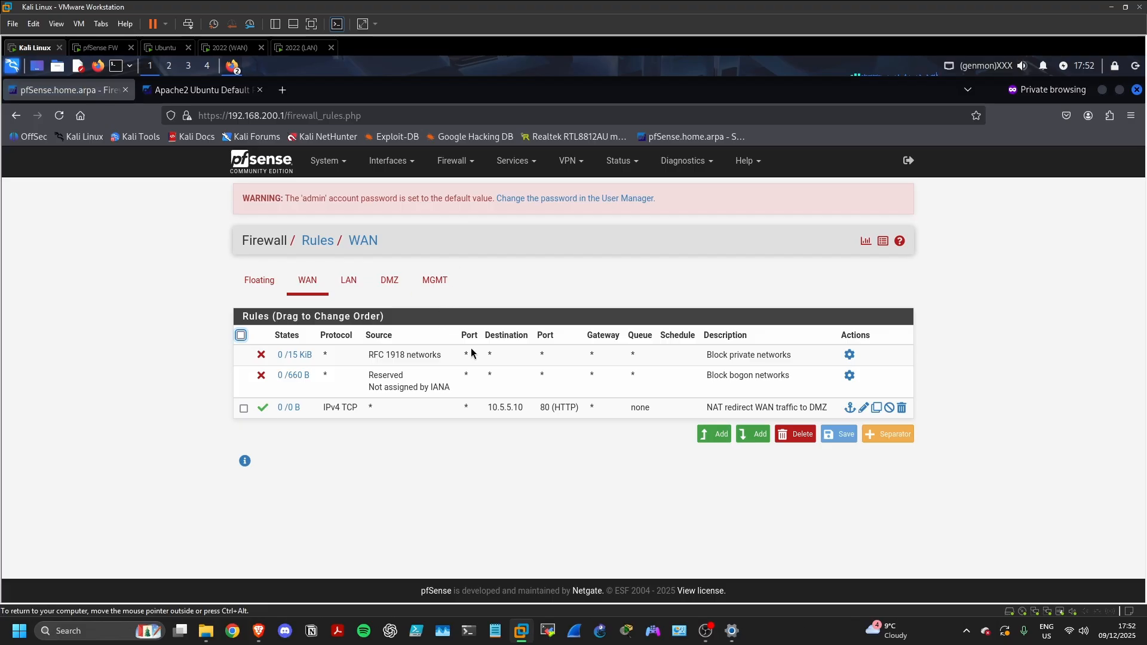
{"action": "left_click", "coordinate": [354, 290]}
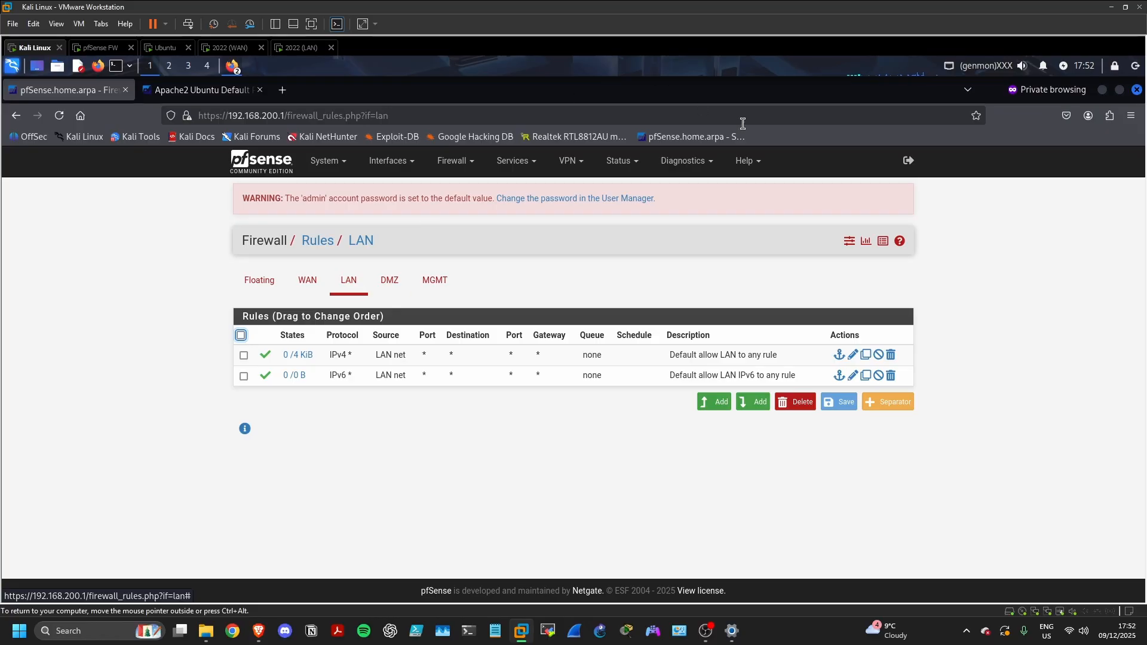
{"action": "left_click", "coordinate": [890, 375]}
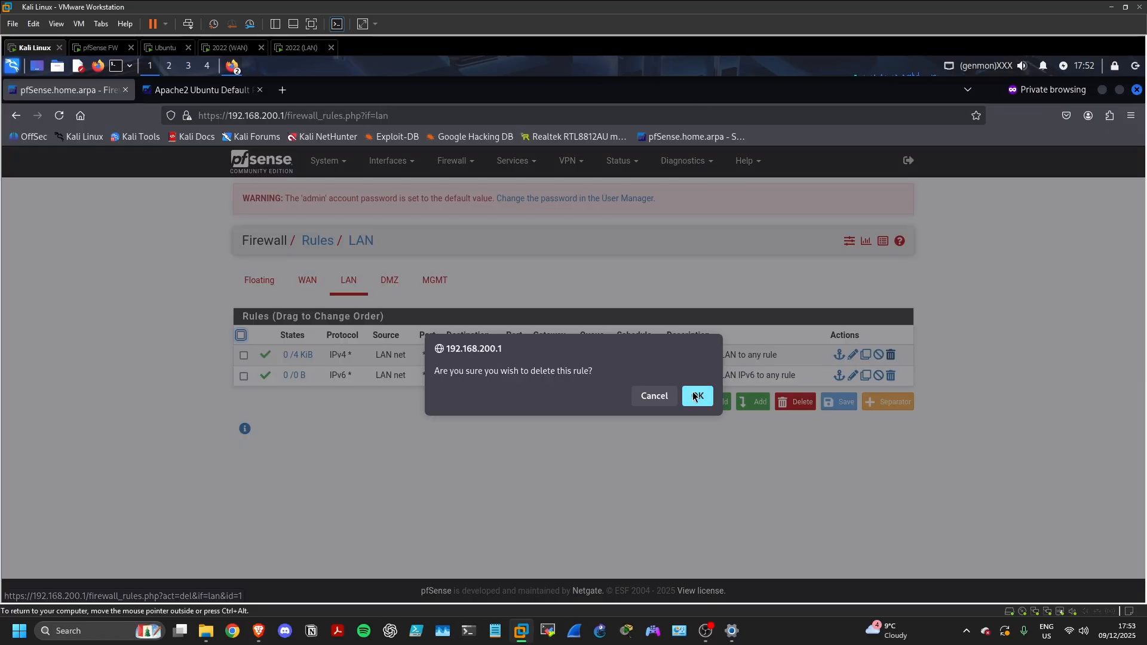
{"action": "left_click", "coordinate": [697, 396]}
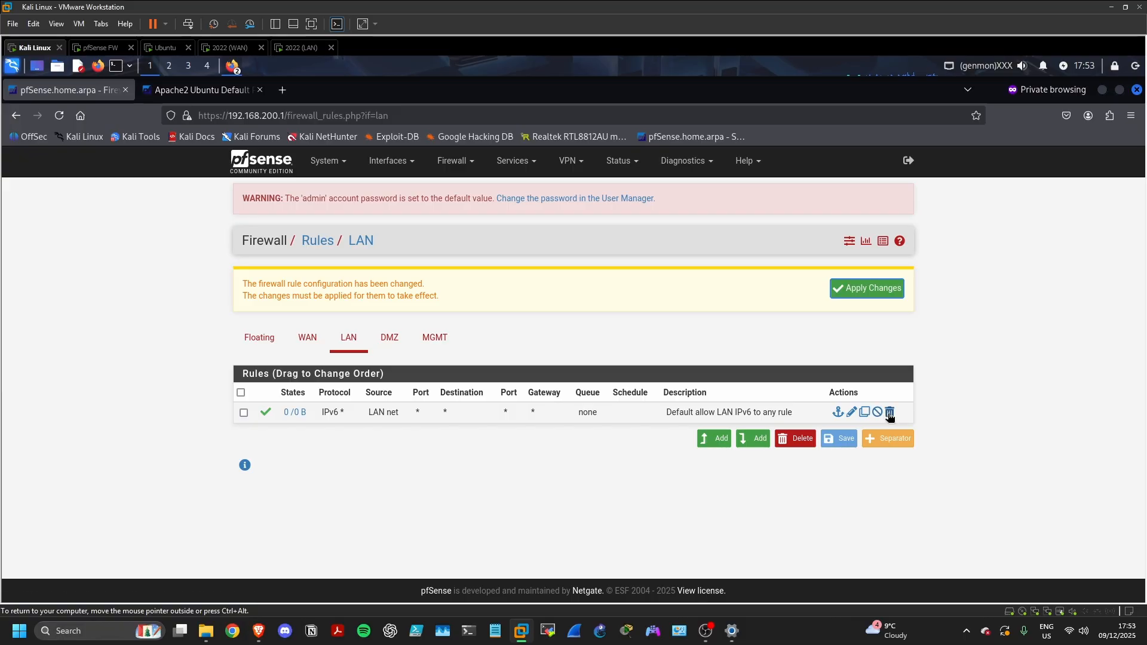
{"action": "left_click", "coordinate": [890, 413]}
{"action": "left_click", "coordinate": [705, 407]}
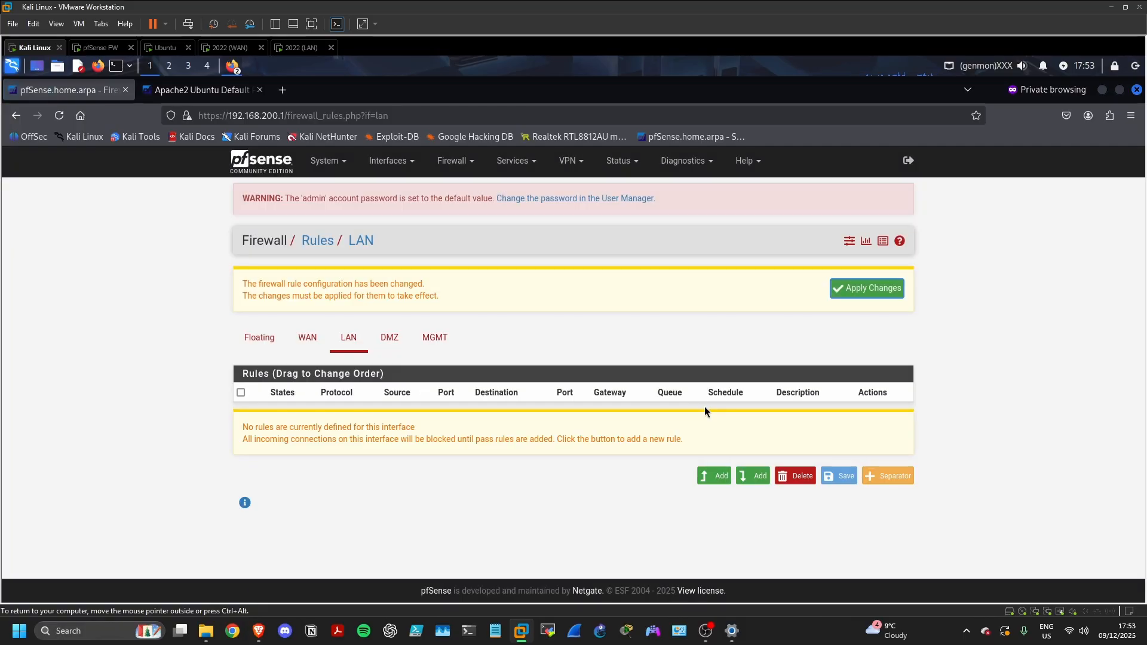
{"action": "left_click", "coordinate": [715, 476]}
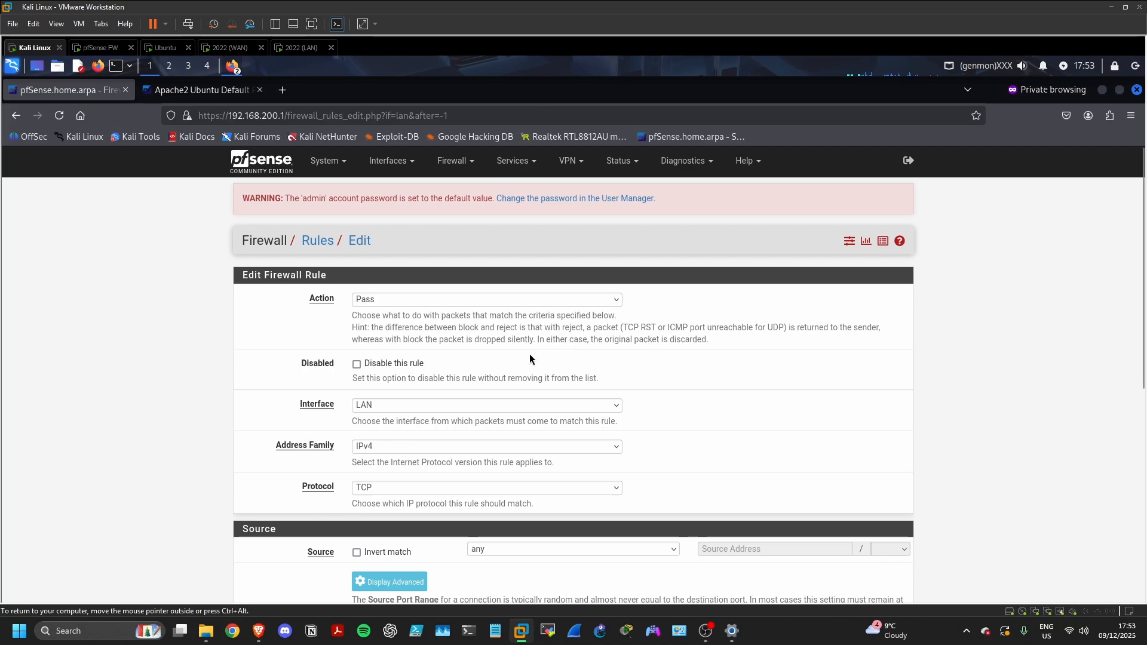
Set the new rule to TCP/UDP with destination LAN address on port DNS (53)
{"action": "scroll", "coordinate": [433, 312], "scroll_direction": "down", "scroll_amount": 1}
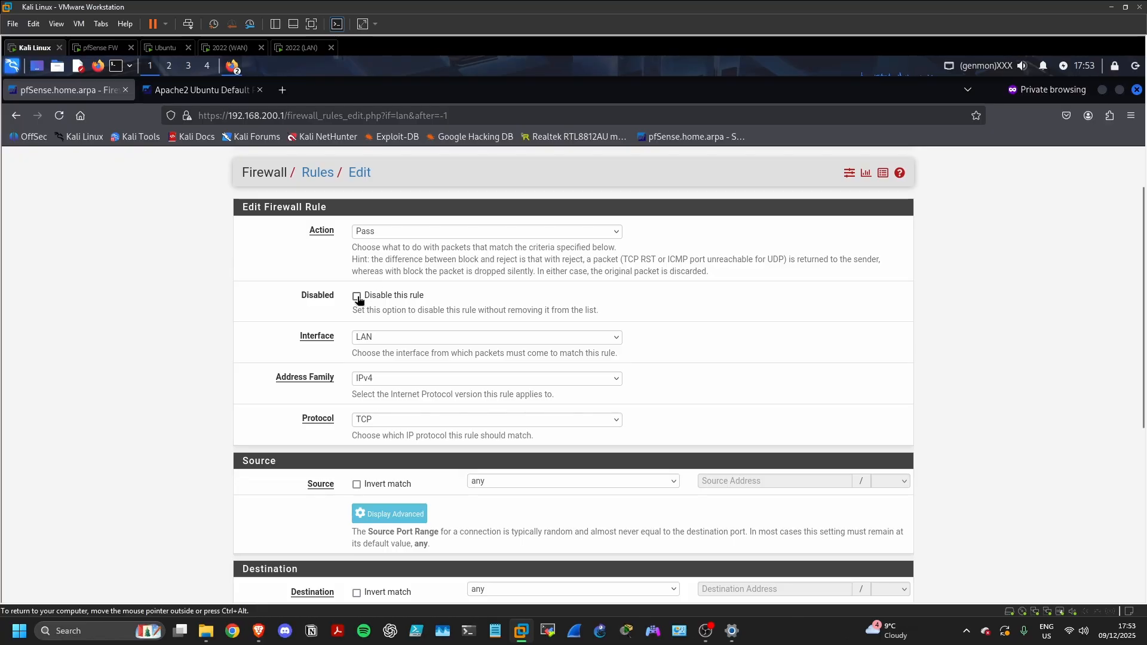
{"action": "scroll", "coordinate": [274, 358], "scroll_direction": "down", "scroll_amount": 2}
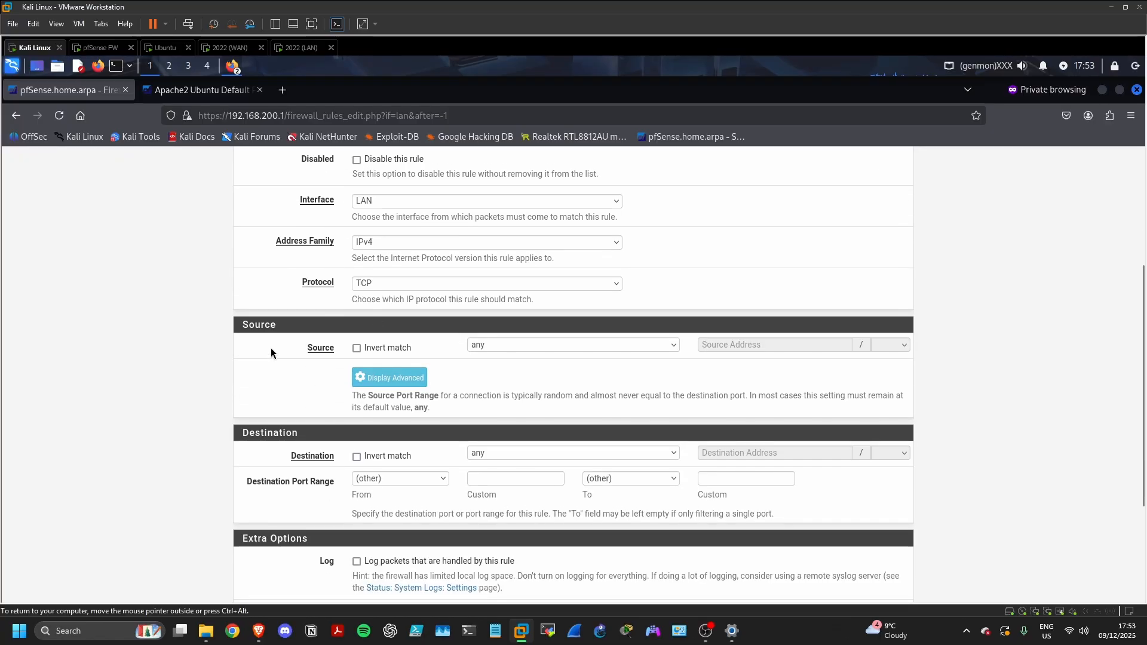
{"action": "left_click", "coordinate": [375, 288]}
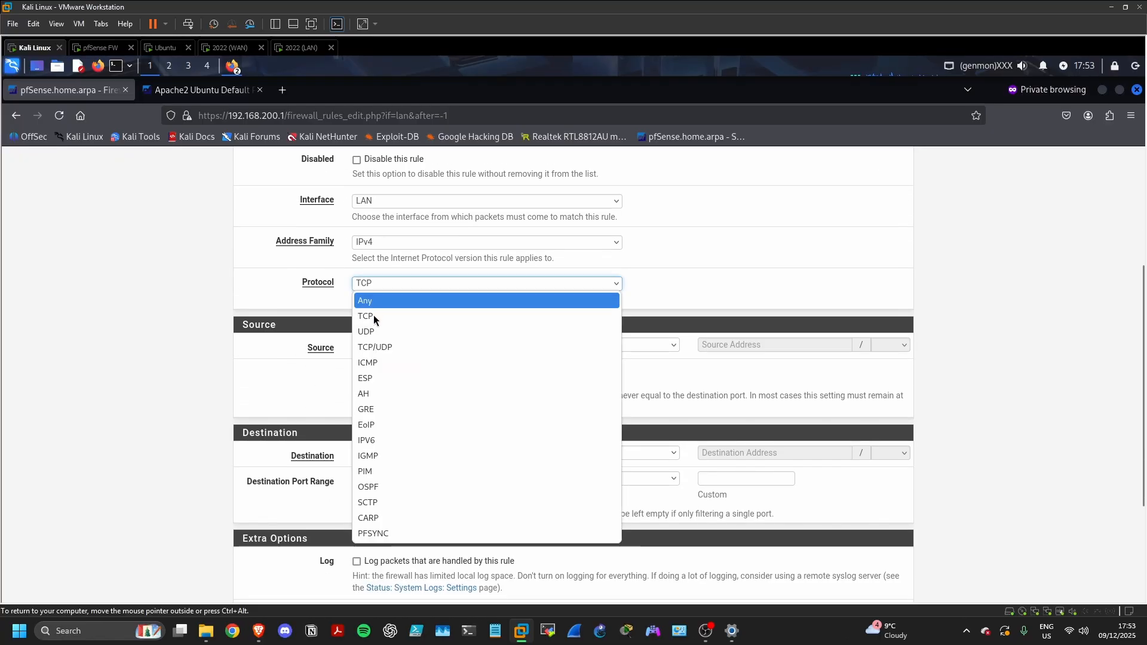
{"action": "left_click", "coordinate": [376, 347]}
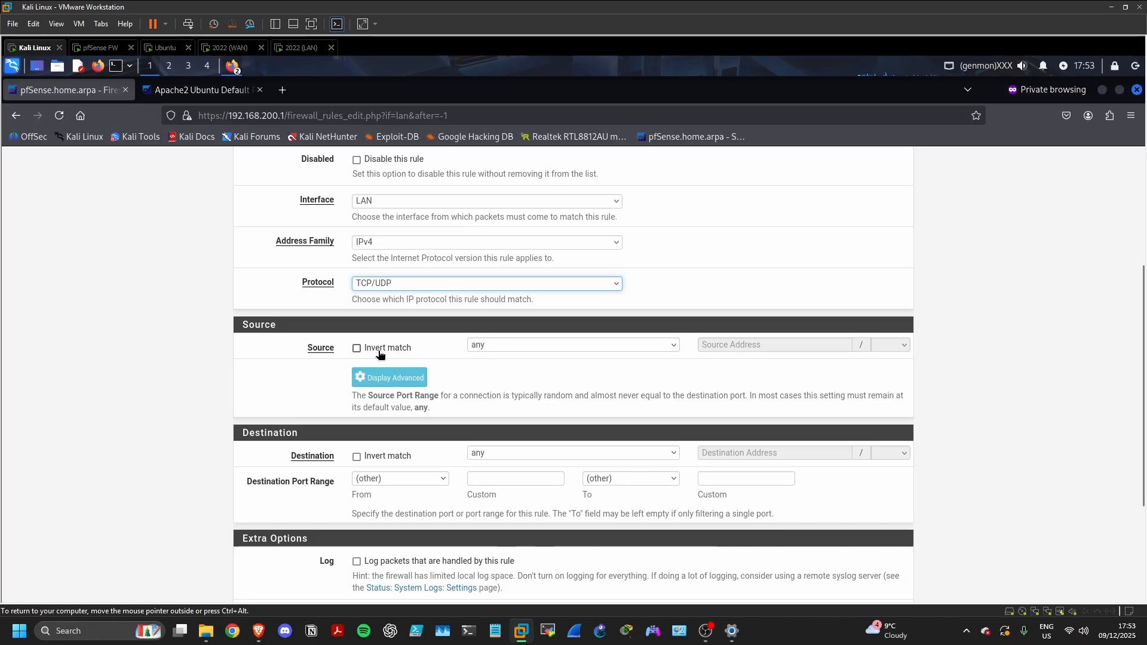
{"action": "scroll", "coordinate": [522, 397], "scroll_direction": "down", "scroll_amount": 2}
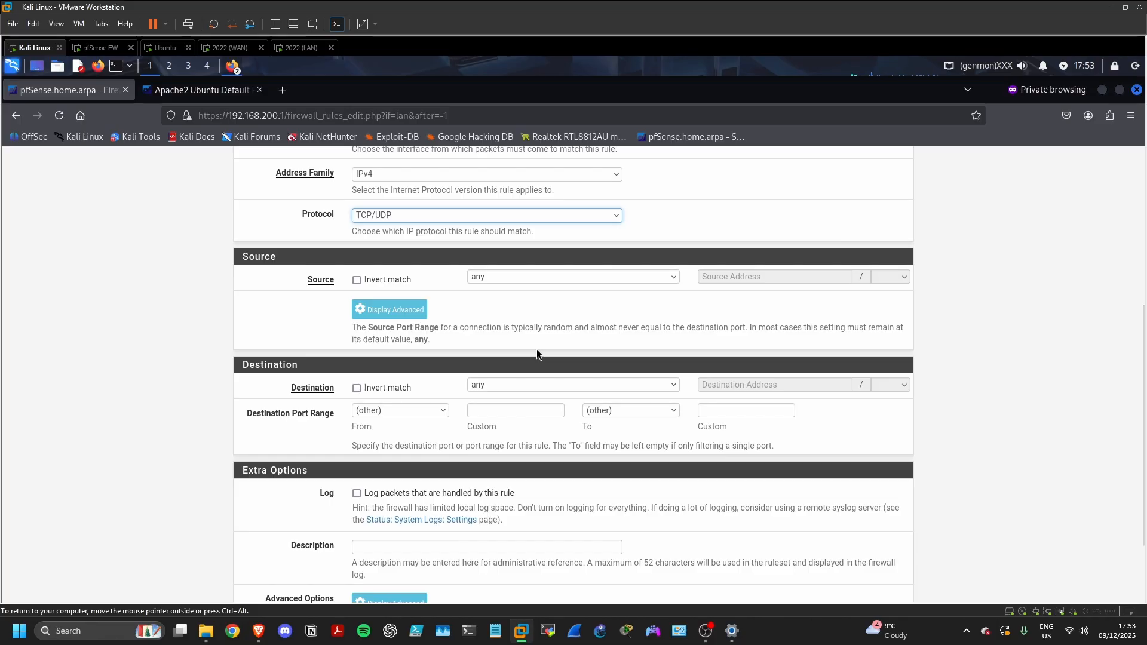
{"action": "scroll", "coordinate": [526, 371], "scroll_direction": "down", "scroll_amount": 2}
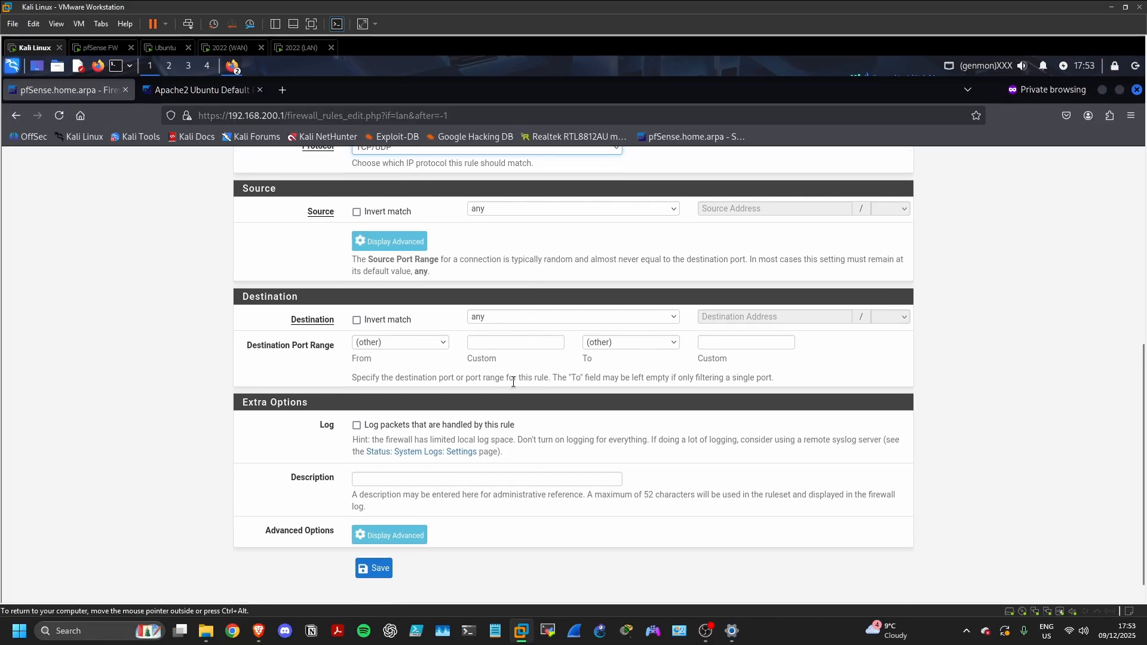
{"action": "left_click", "coordinate": [496, 321]}
{"action": "left_click", "coordinate": [497, 474]}
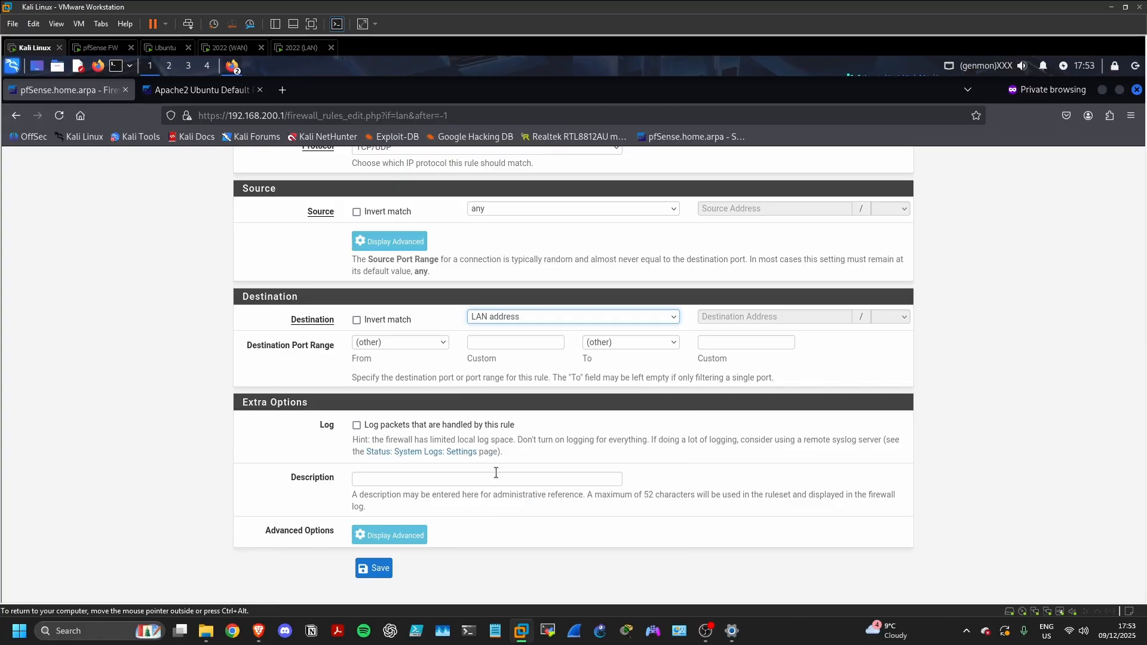
{"action": "left_click", "coordinate": [429, 343]}
{"action": "left_click", "coordinate": [413, 424]}
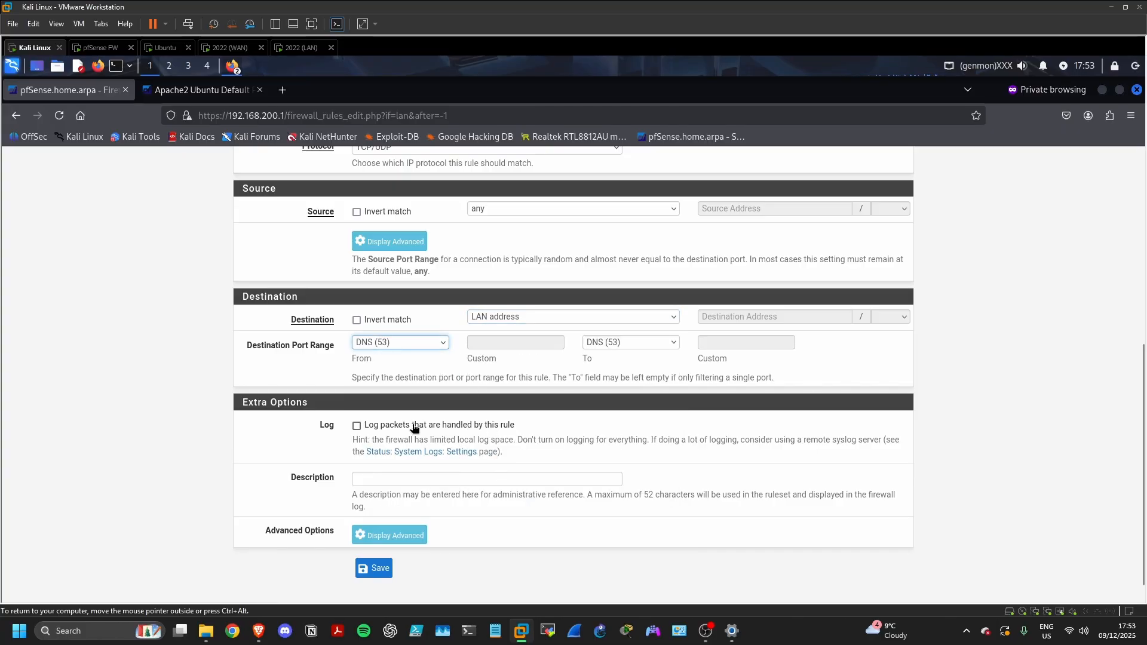
Describe the rule 'allow LAN to use firewall for DNZ queries' and save it
{"action": "scroll", "coordinate": [418, 433], "scroll_direction": "down", "scroll_amount": 1}
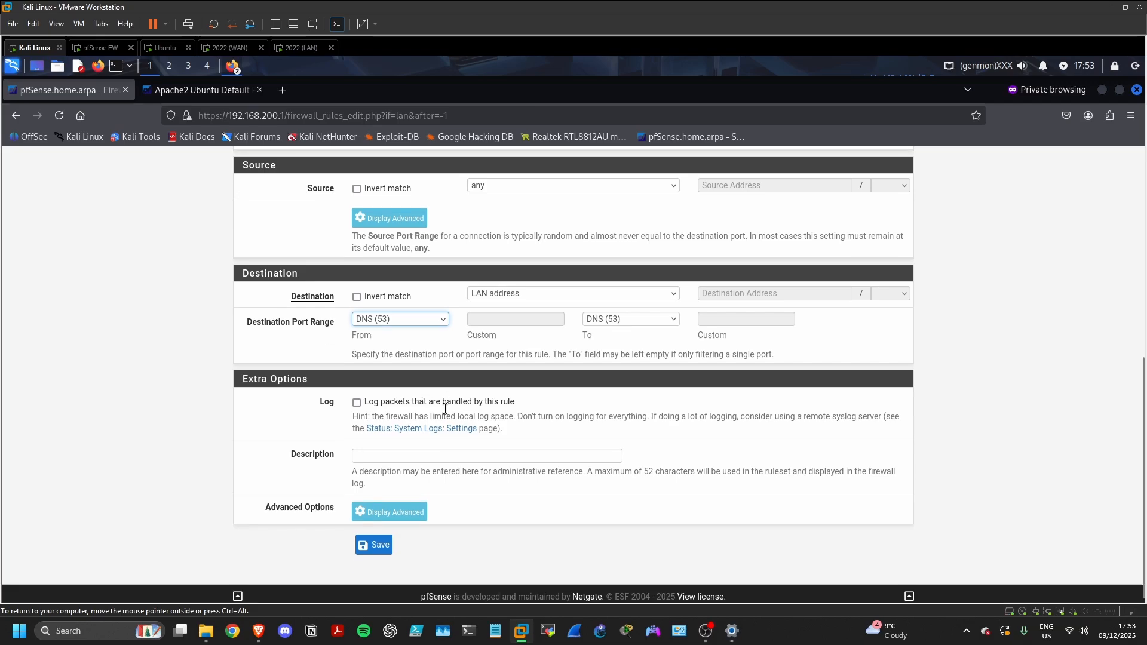
{"action": "left_click", "coordinate": [421, 447]}
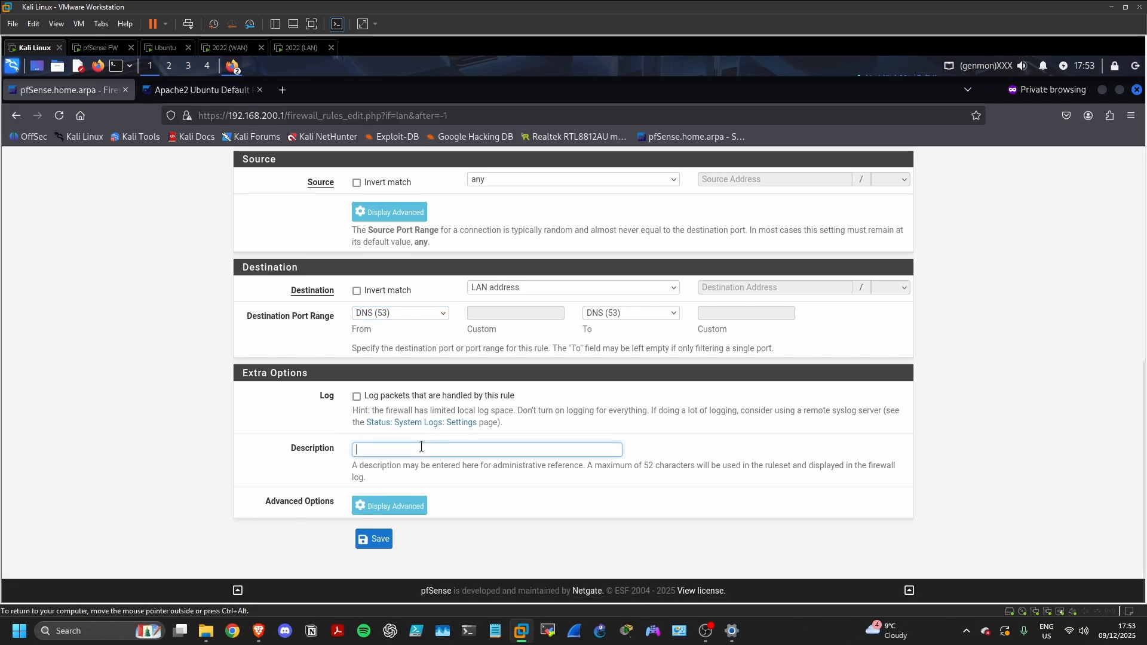
{"action": "type", "text": "allo"}
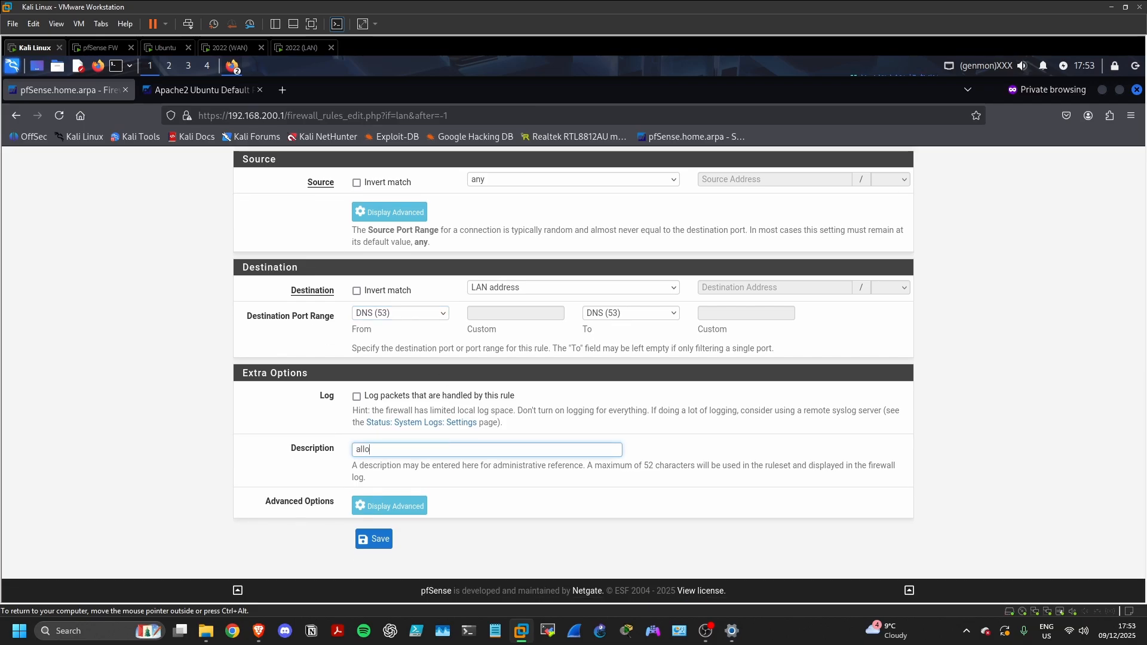
{"action": "type", "text": "w LAN to use firew"}
{"action": "type", "text": "all for DNZ "}
{"action": "type", "text": "q"}
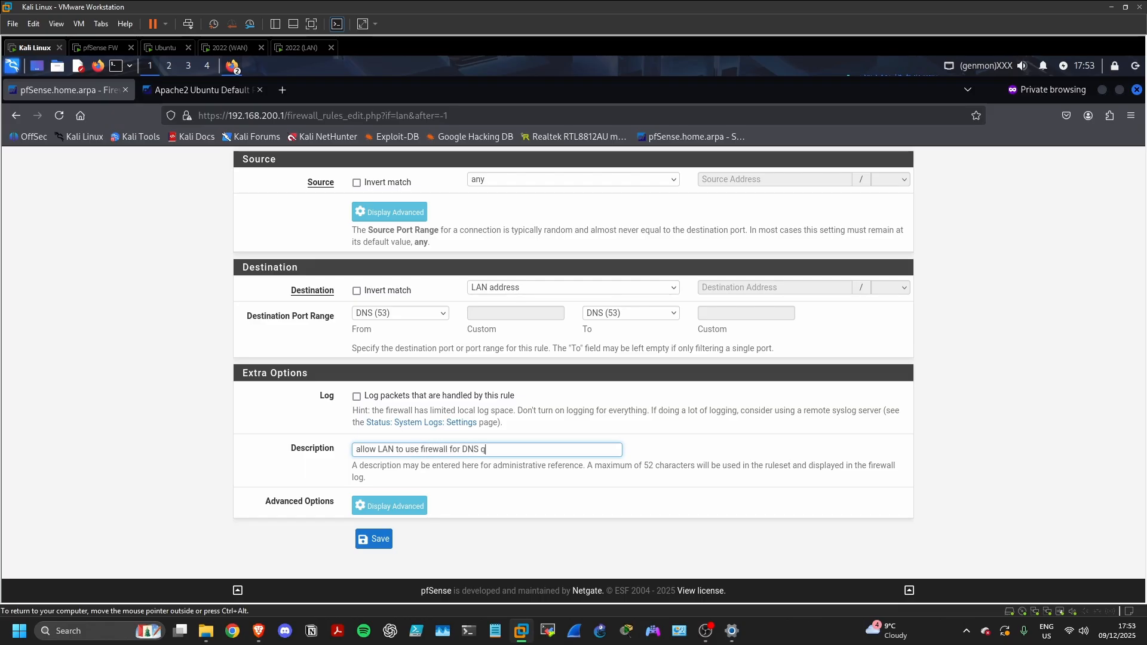
{"action": "type", "text": "ueries"}
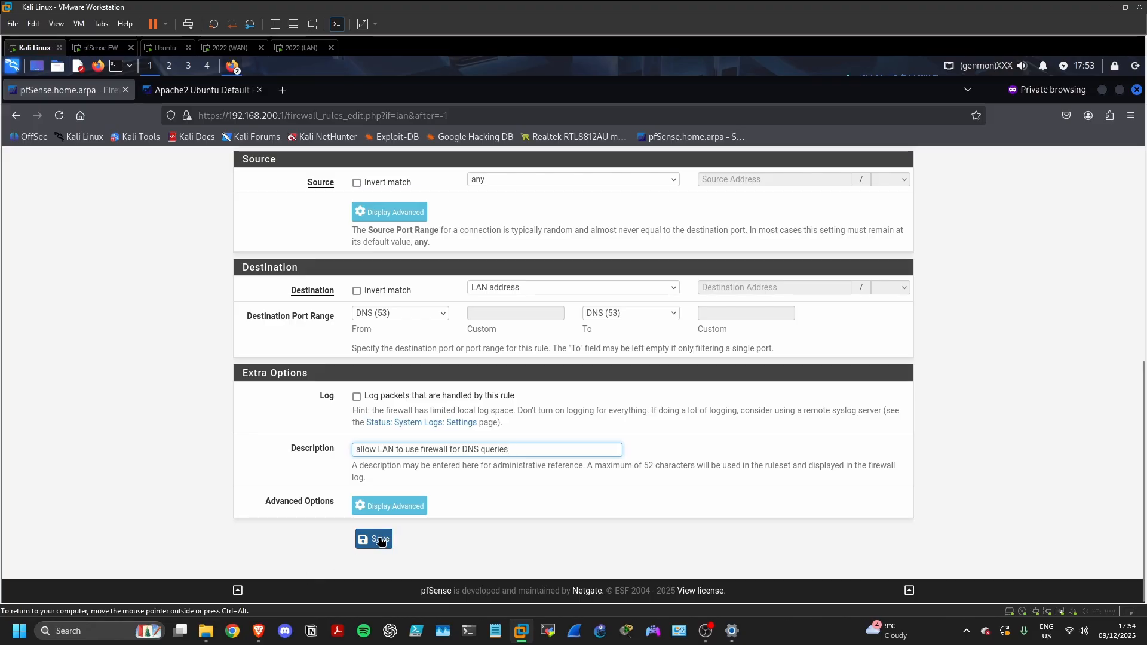
{"action": "left_click", "coordinate": [381, 539]}
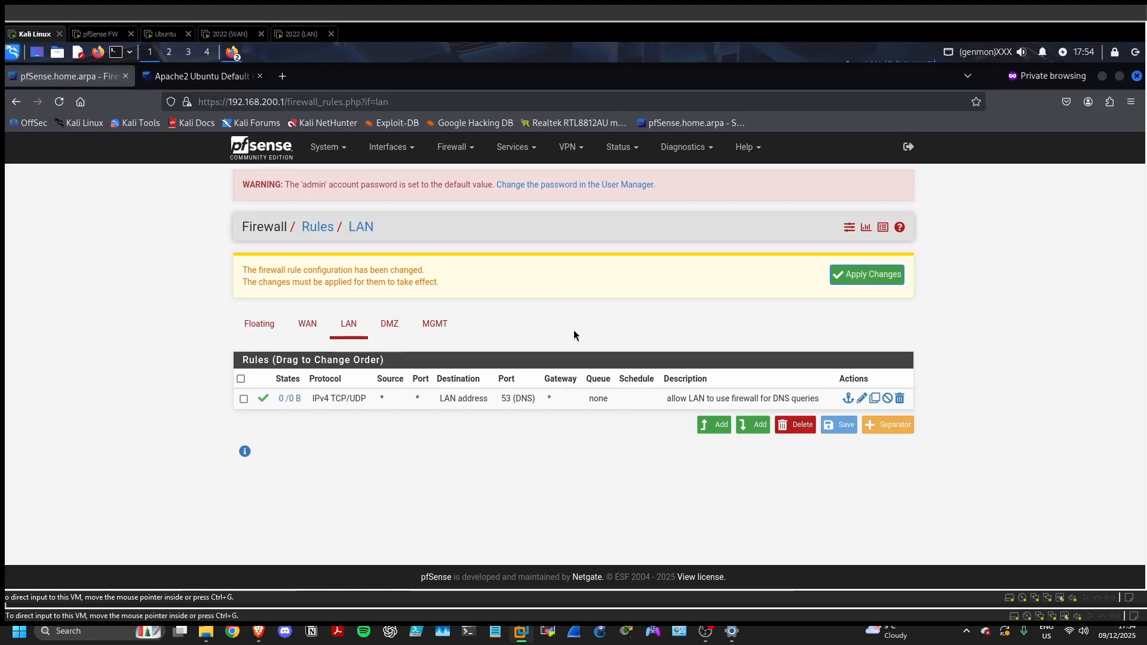
Apply the pending DNS rule change and start another new LAN rule
{"action": "left_click", "coordinate": [867, 274]}
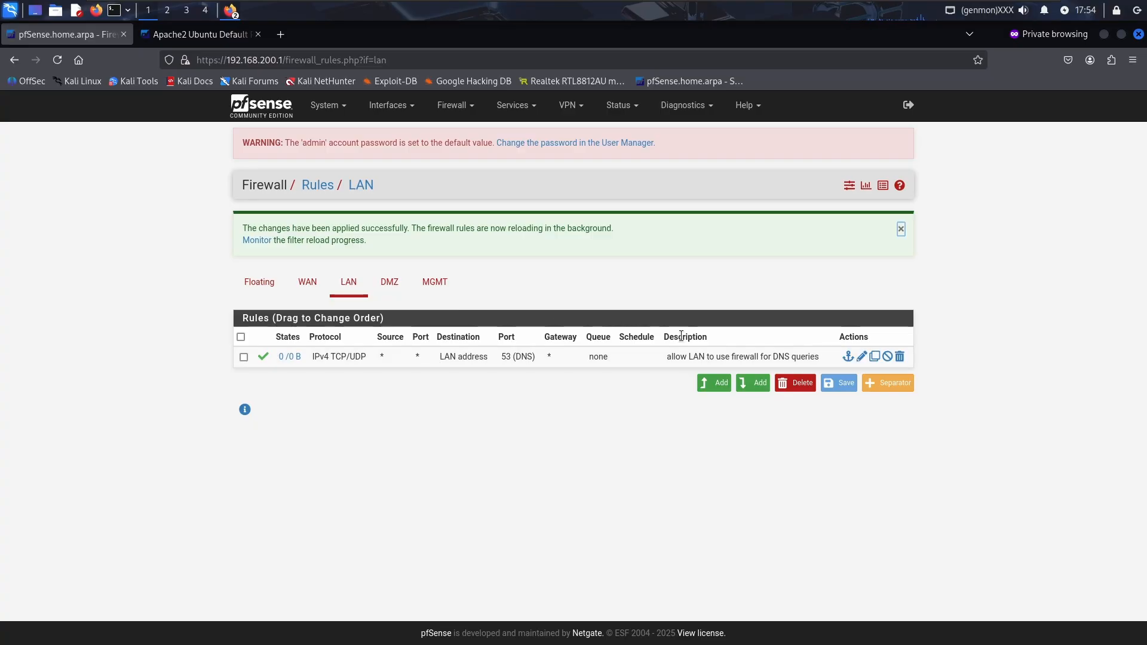
{"action": "left_click", "coordinate": [720, 384]}
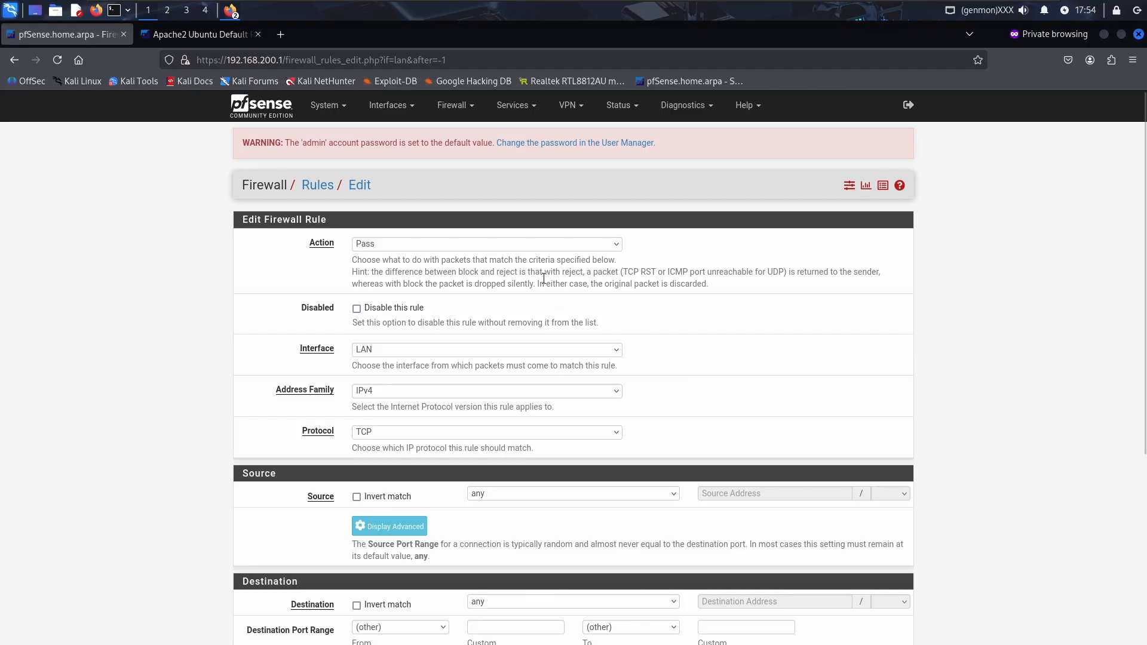
Create a Block rule for any protocol to LAN address, then save and apply it
{"action": "left_click", "coordinate": [533, 245]}
{"action": "left_click", "coordinate": [511, 276]}
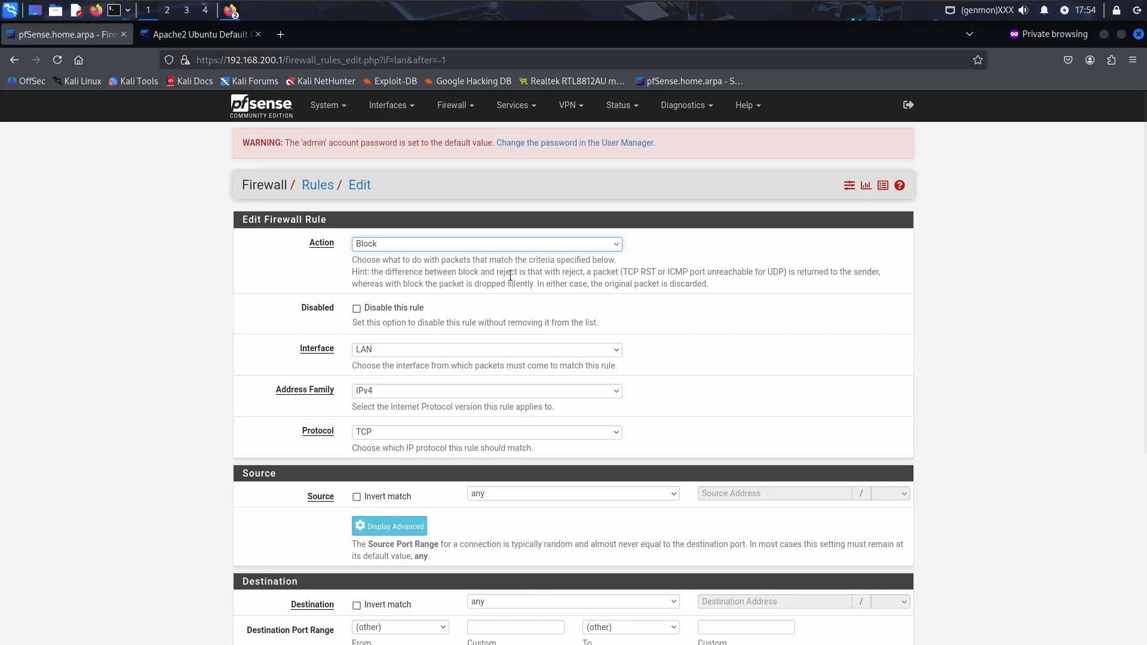
{"action": "scroll", "coordinate": [529, 307], "scroll_direction": "down", "scroll_amount": 3}
{"action": "scroll", "coordinate": [568, 377], "scroll_direction": "down", "scroll_amount": 1}
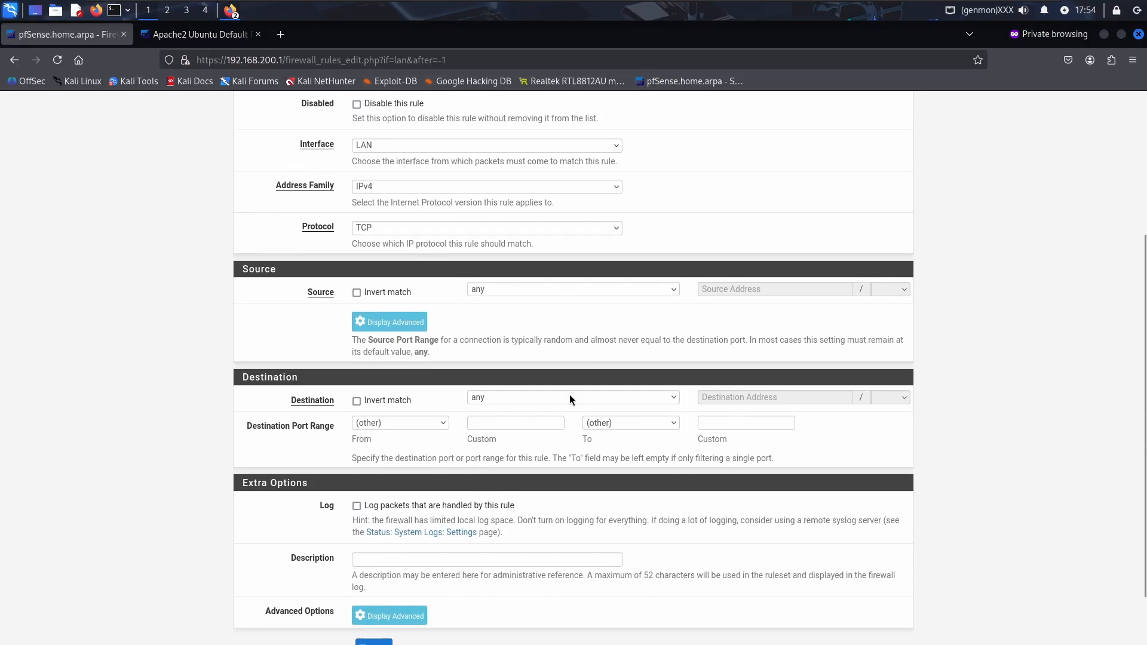
{"action": "left_click", "coordinate": [570, 398]}
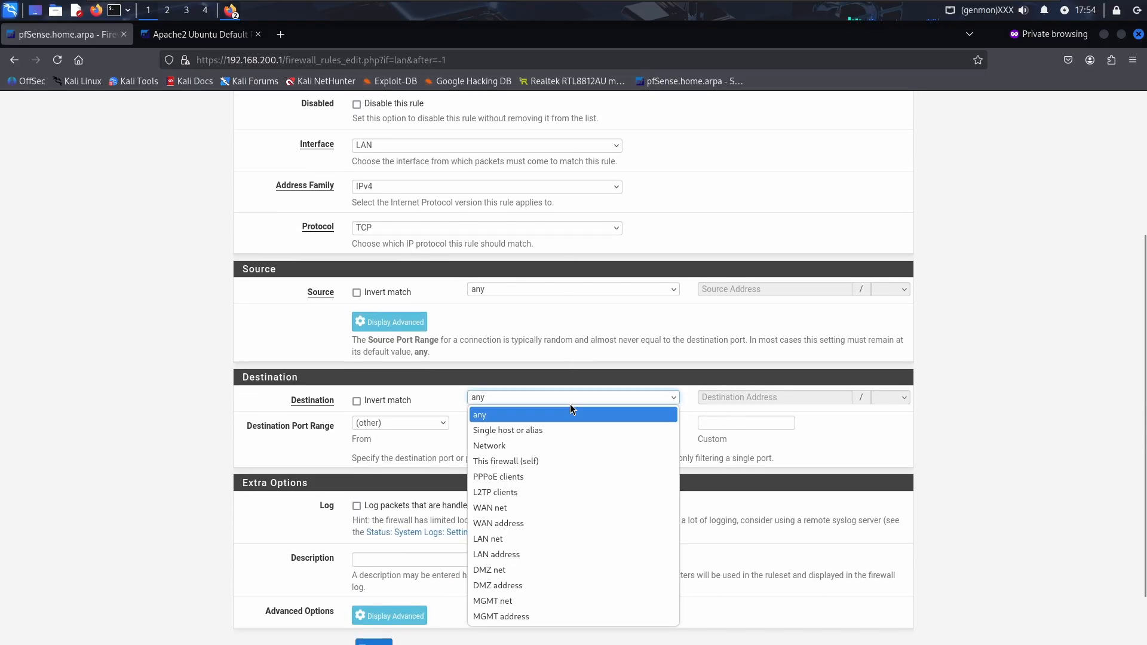
{"action": "left_click", "coordinate": [537, 555]}
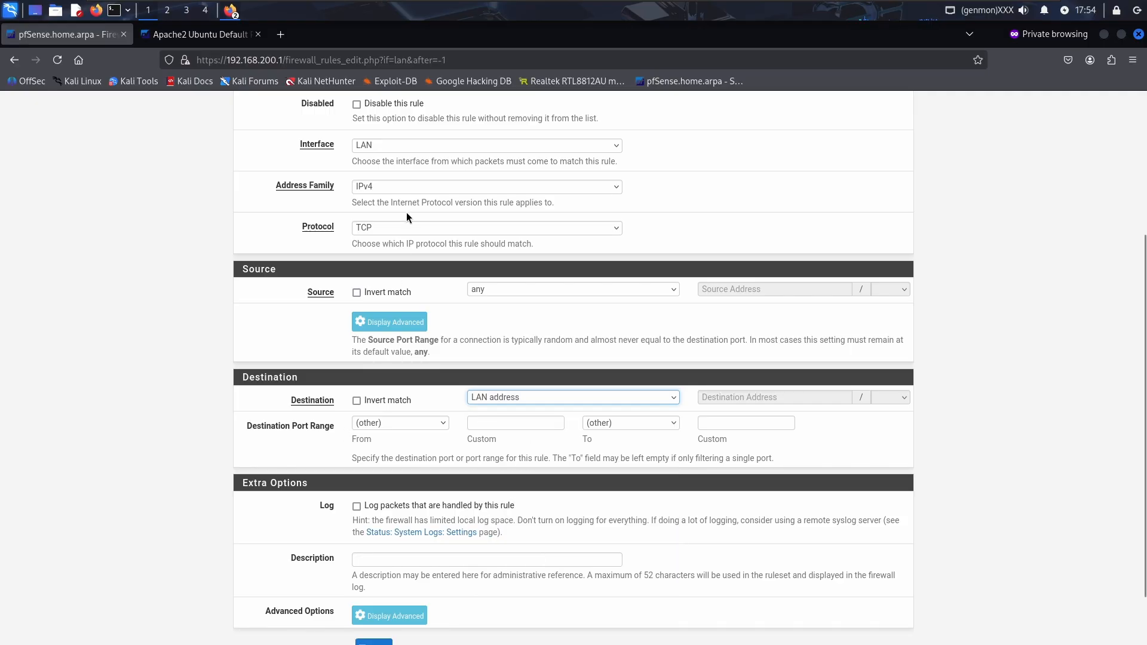
{"action": "left_click", "coordinate": [413, 227]}
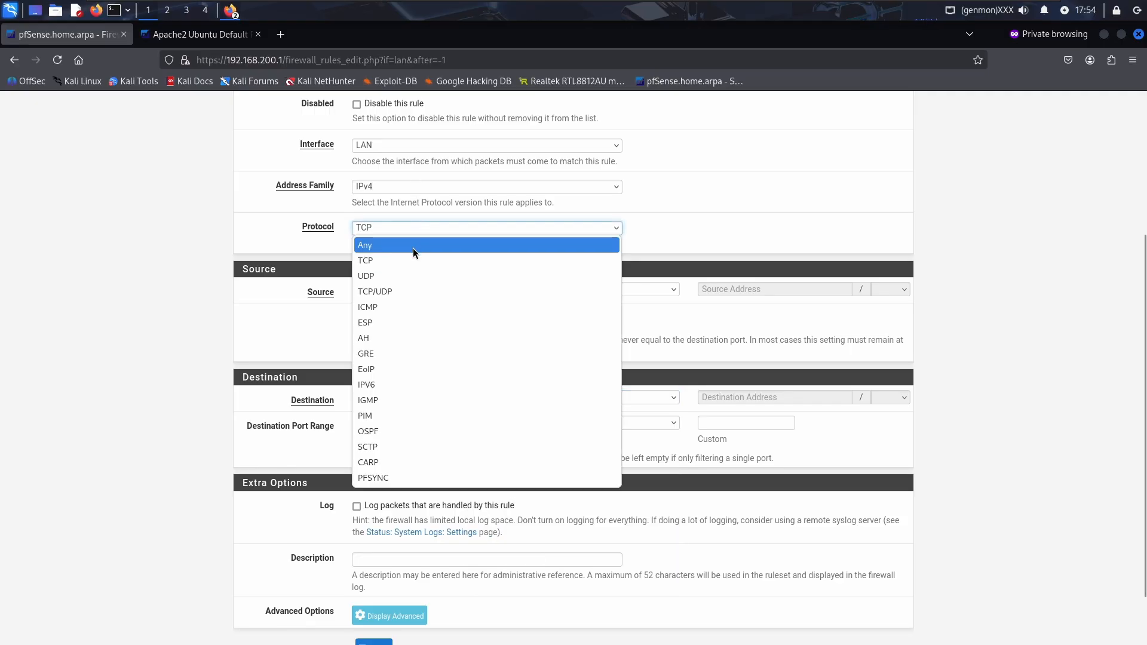
{"action": "left_click", "coordinate": [413, 249]}
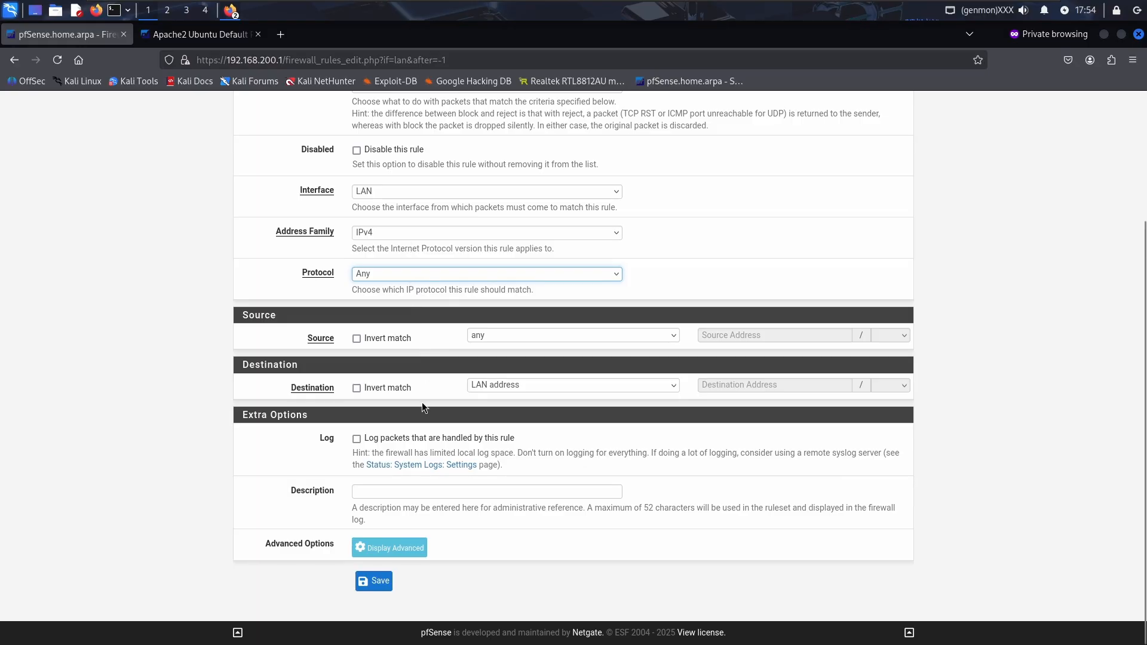
{"action": "left_click", "coordinate": [372, 582]}
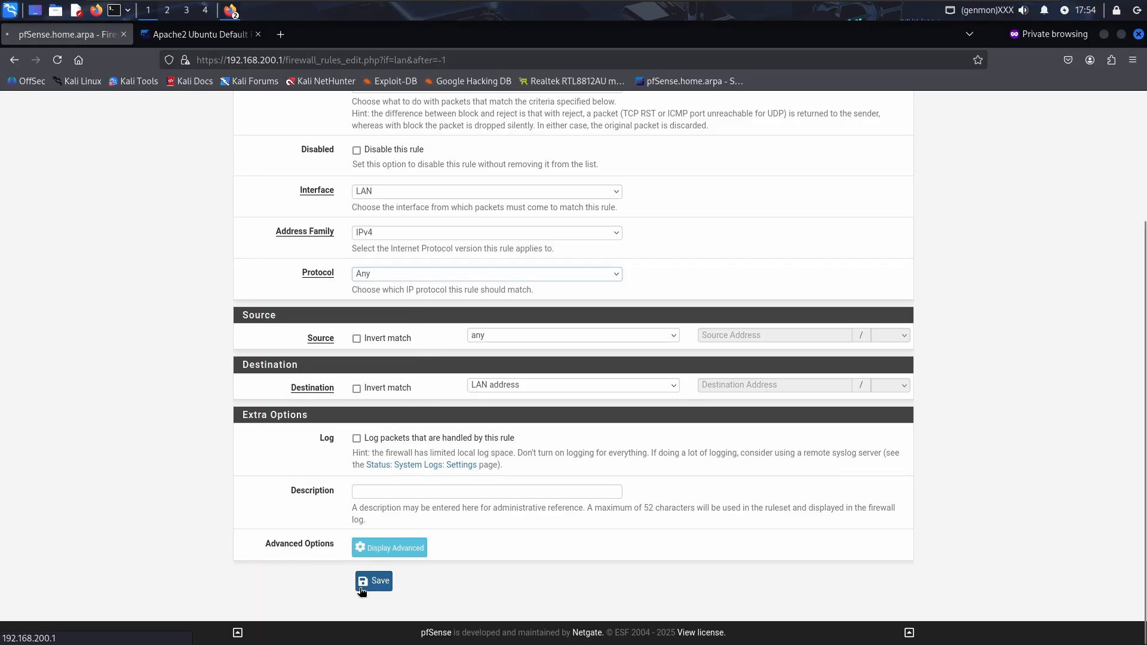
{"action": "left_click", "coordinate": [840, 239]}
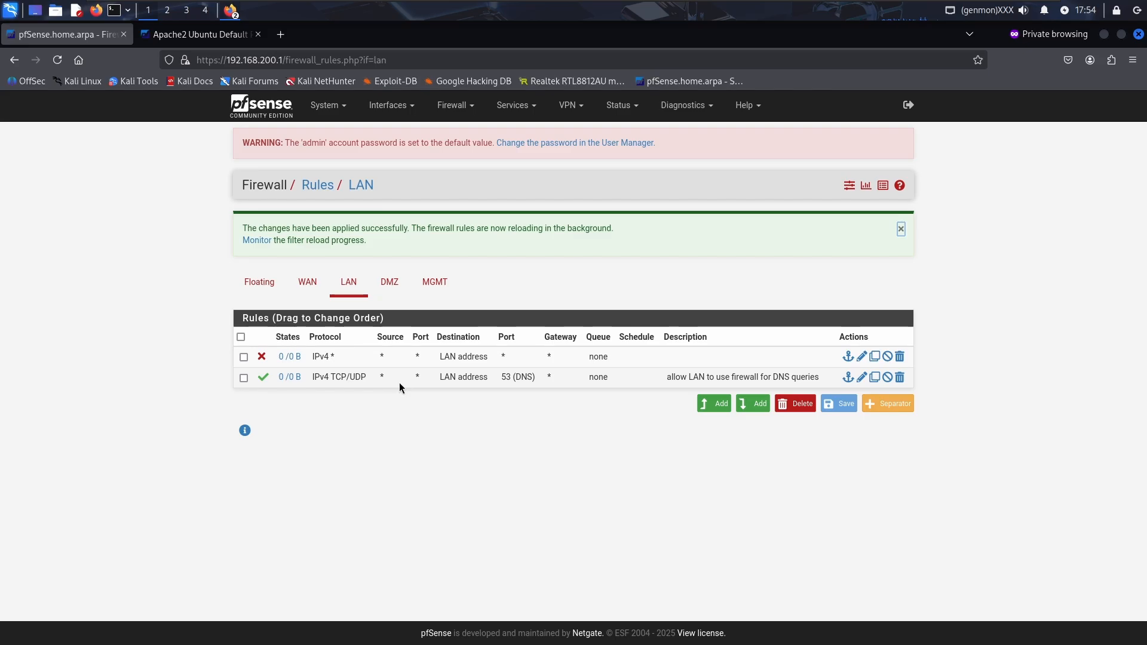
Drag the DNS rule above the block rule, then retry starting a new rule past the leave-page prompts
{"action": "left_click_drag", "start_coordinate": [399, 383], "coordinate": [401, 359]}
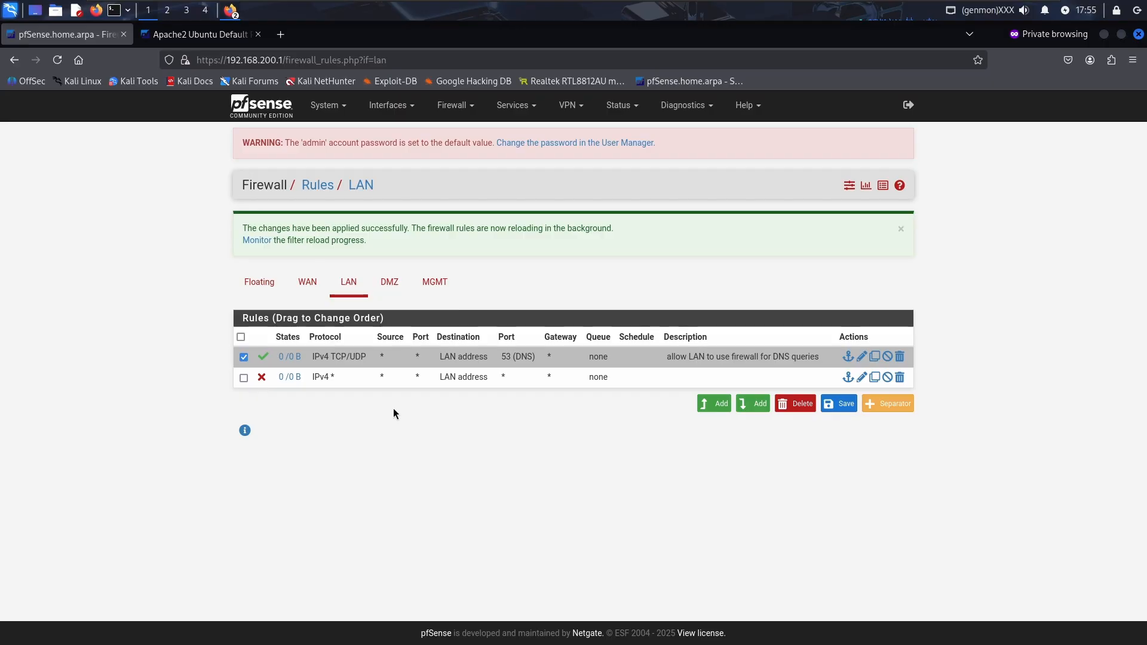
{"action": "left_click", "coordinate": [242, 358]}
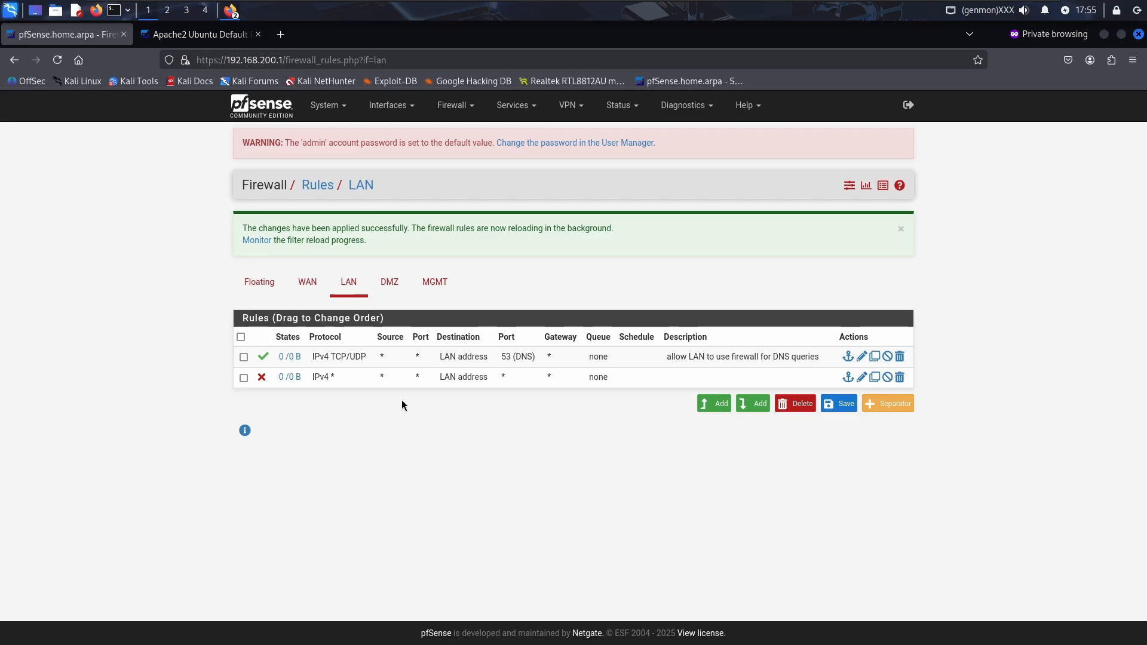
{"action": "left_click", "coordinate": [712, 404]}
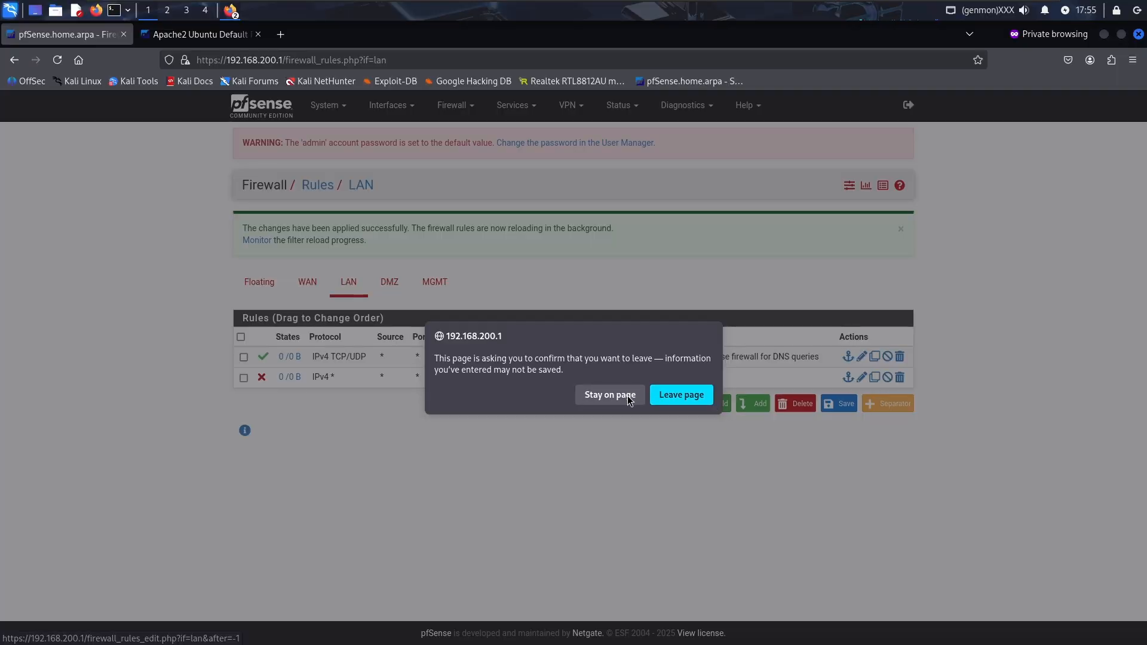
{"action": "left_click", "coordinate": [627, 396]}
{"action": "left_click", "coordinate": [711, 402]}
{"action": "left_click", "coordinate": [642, 397]}
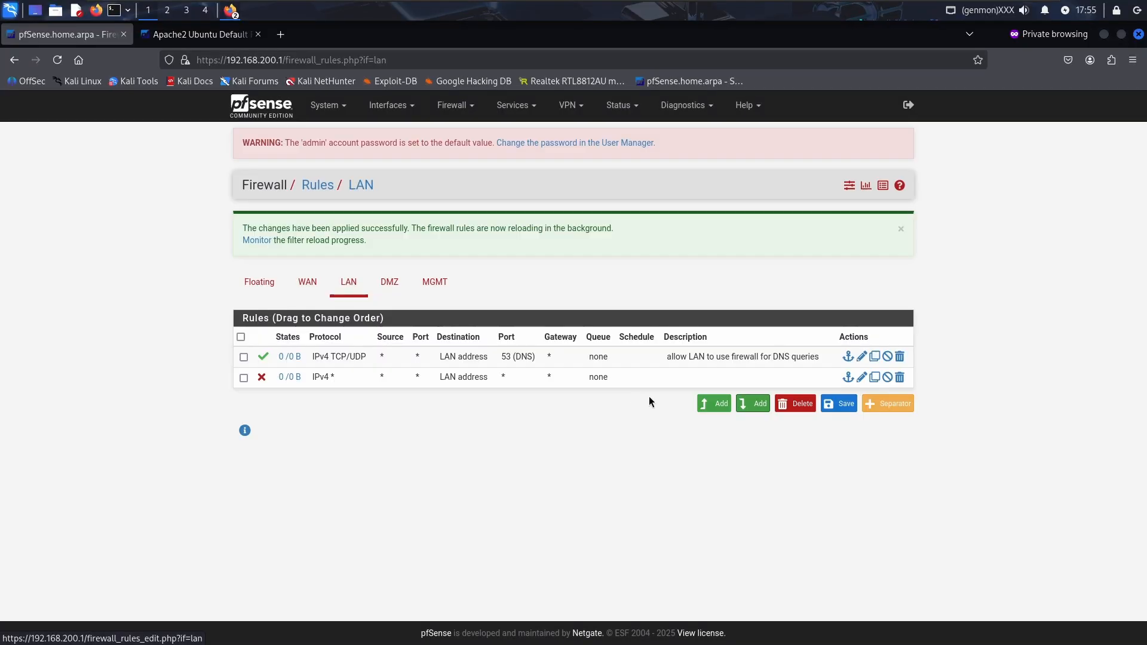
{"action": "left_click", "coordinate": [753, 403]}
Set up a new Block rule for any protocol with destination DMZ net
{"action": "left_click", "coordinate": [683, 394]}
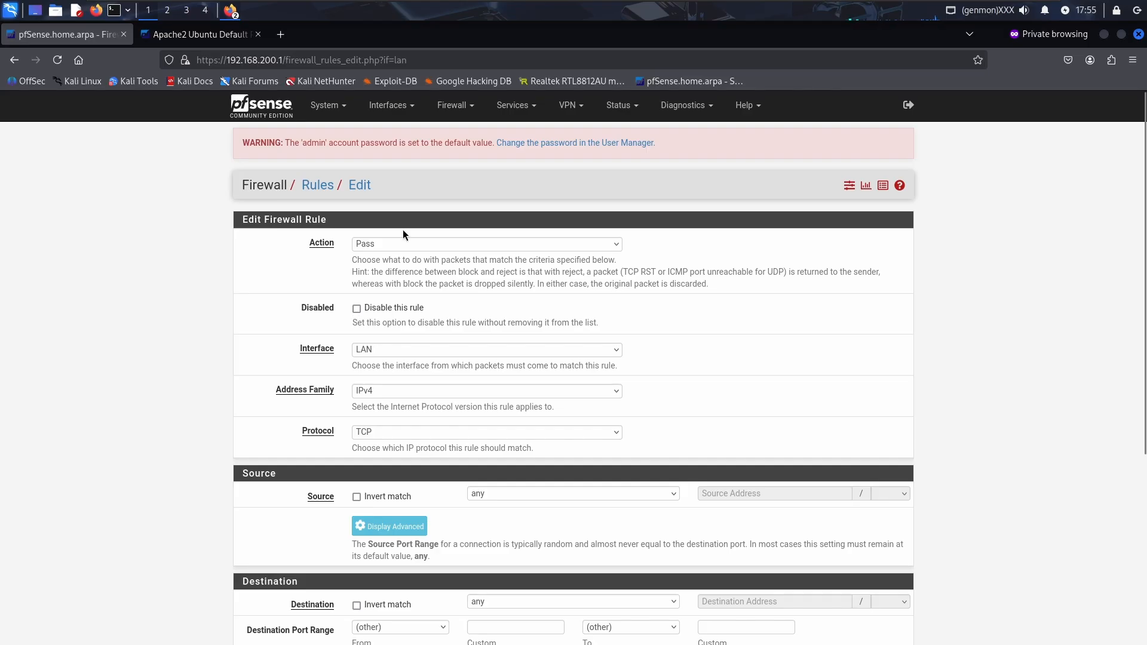
{"action": "left_click", "coordinate": [412, 243]}
{"action": "left_click", "coordinate": [430, 273]}
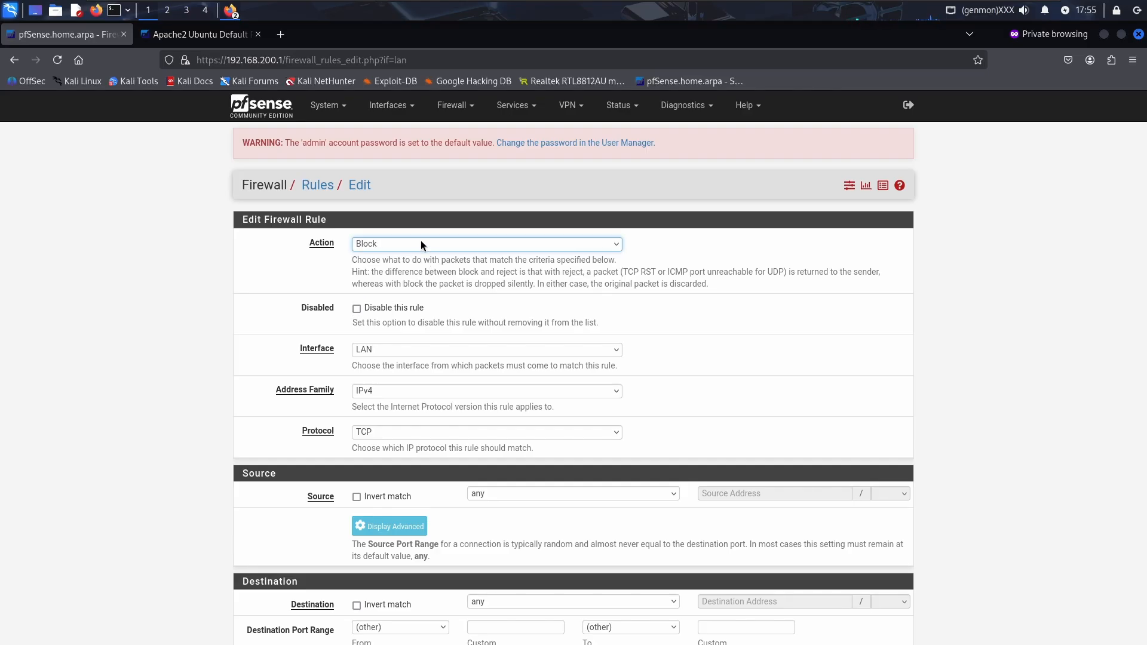
{"action": "scroll", "coordinate": [485, 446], "scroll_direction": "down", "scroll_amount": 2}
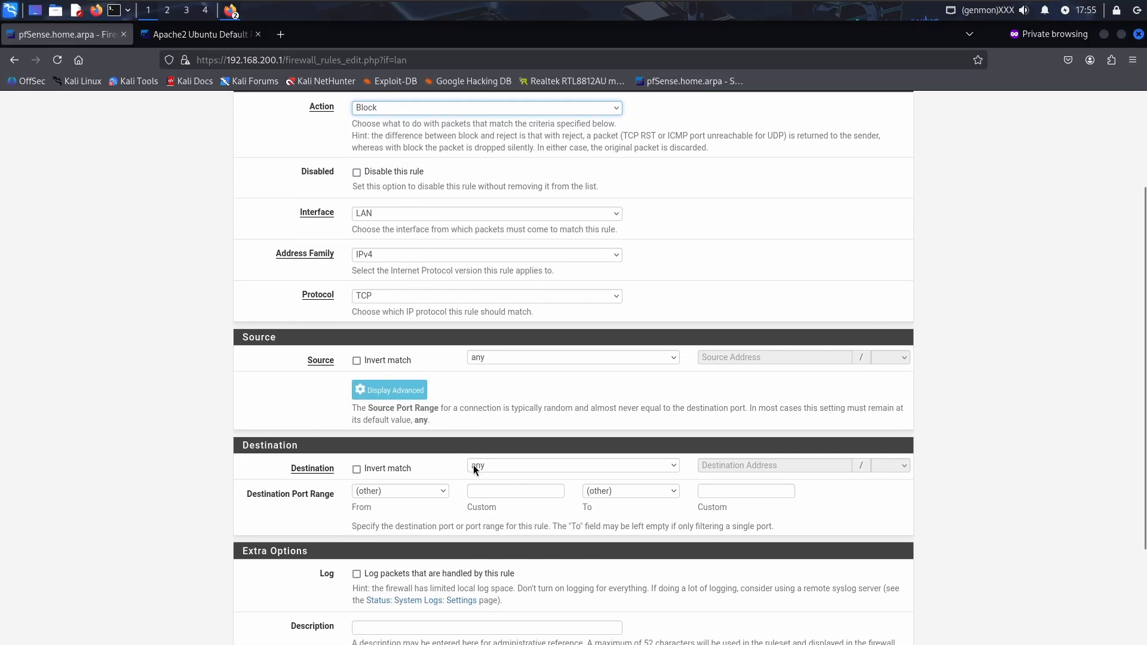
{"action": "left_click", "coordinate": [473, 465]}
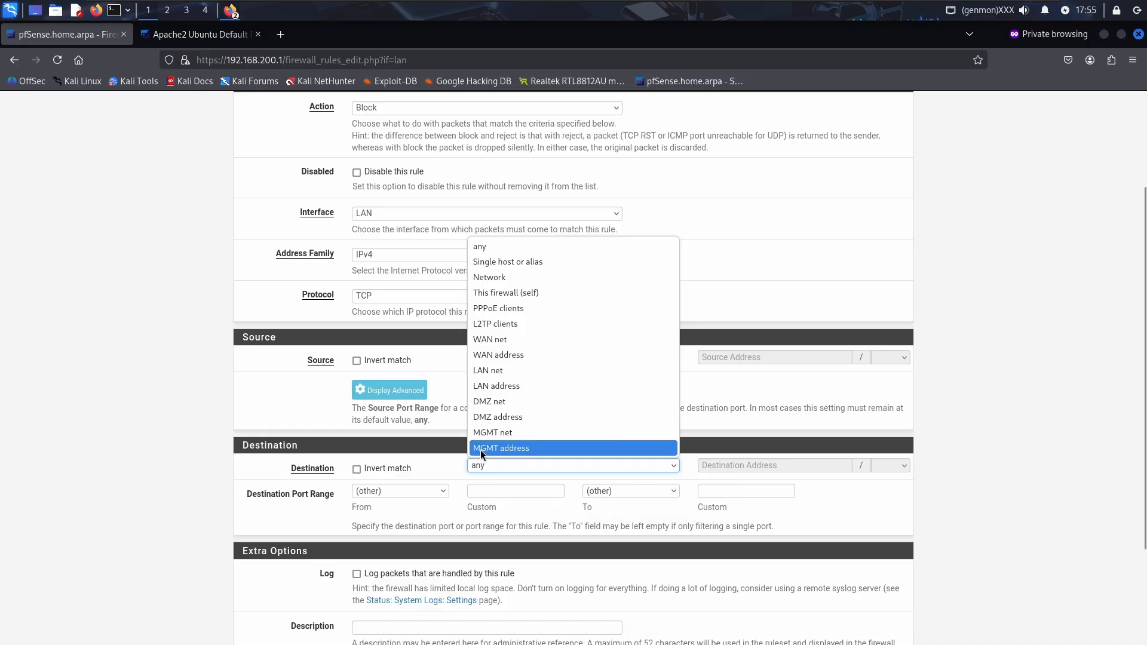
{"action": "left_click", "coordinate": [497, 402]}
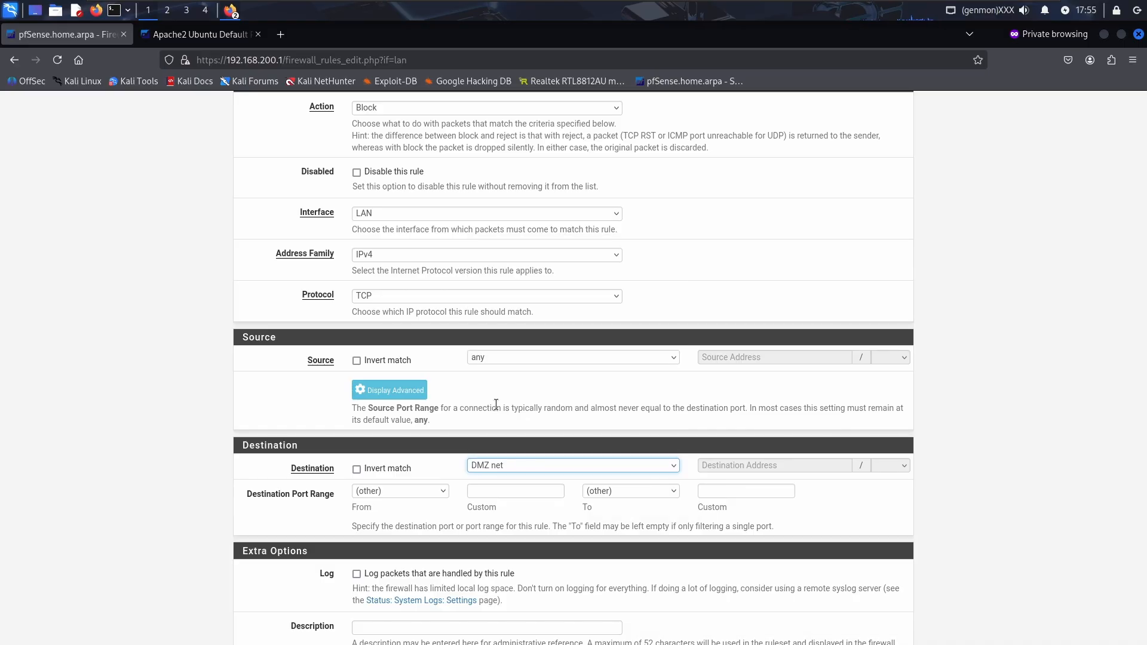
{"action": "scroll", "coordinate": [478, 413], "scroll_direction": "down", "scroll_amount": 1}
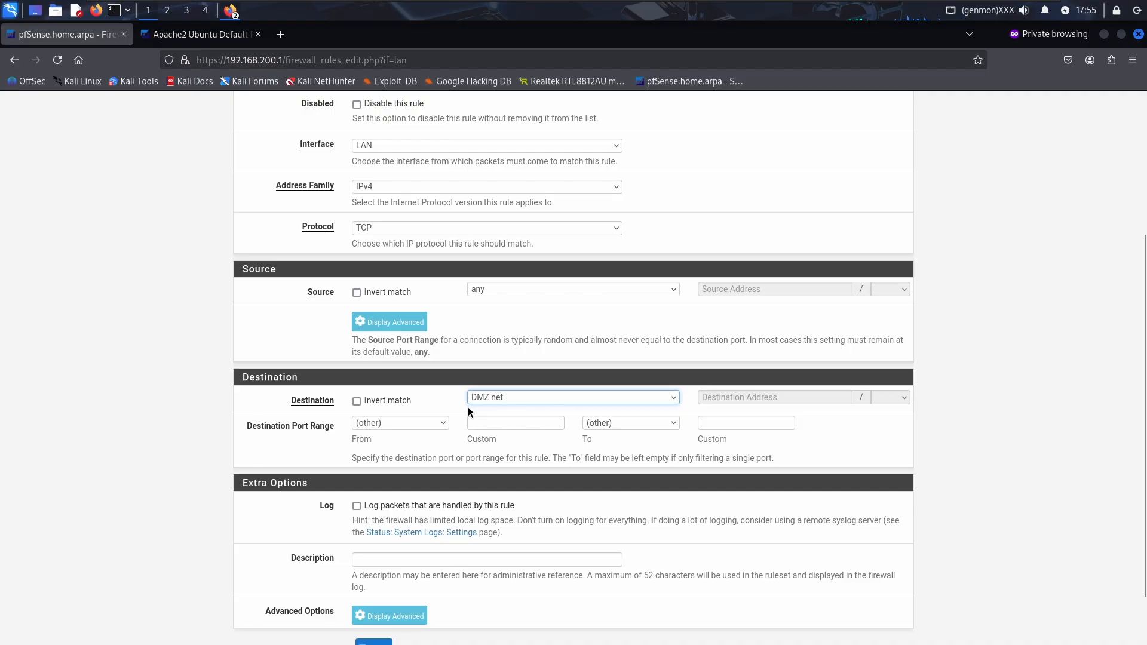
{"action": "left_click", "coordinate": [383, 232]}
{"action": "left_click", "coordinate": [382, 247]}
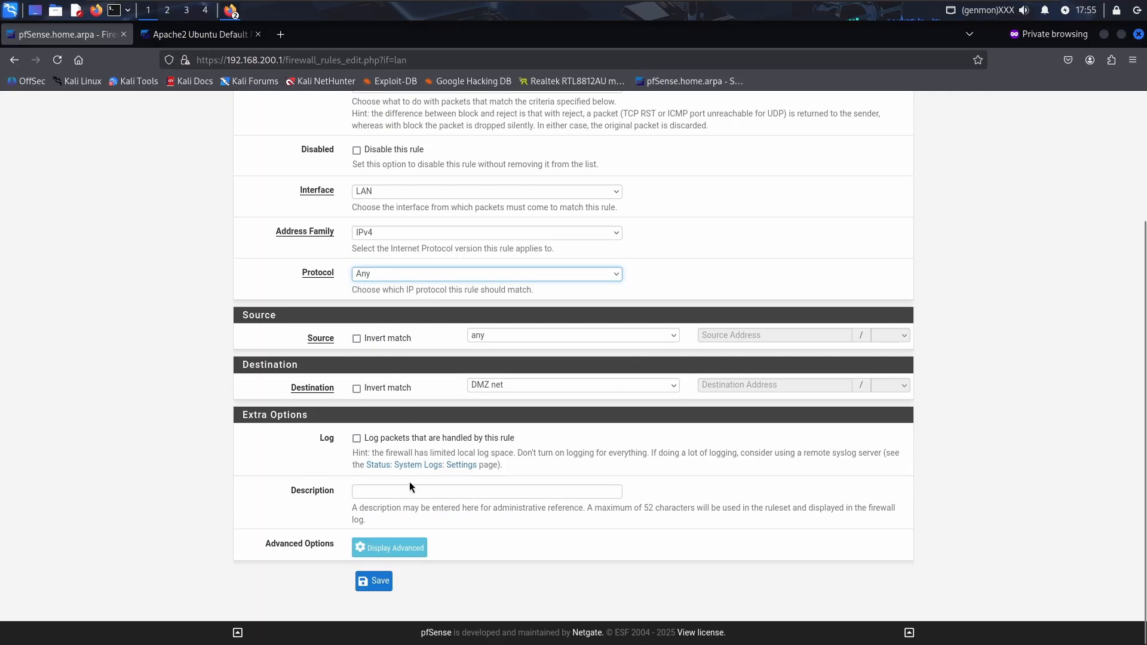
Save and apply the DMZ rule, then drag the LAN-address block rule below the DNS rule
{"action": "left_click", "coordinate": [380, 581]}
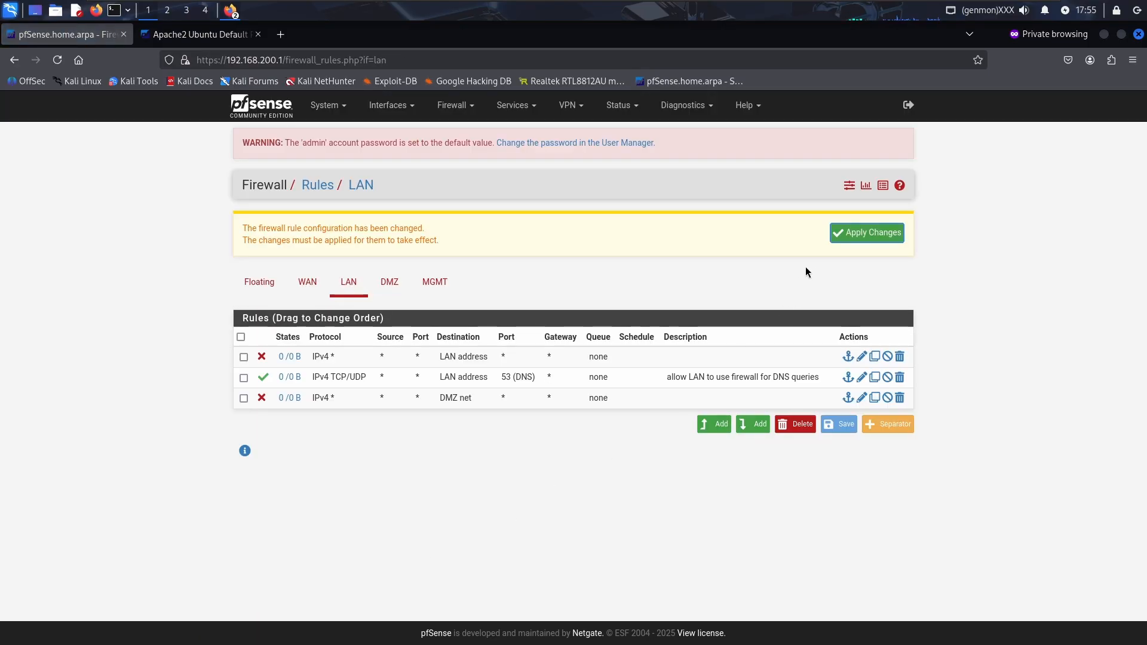
{"action": "left_click", "coordinate": [849, 234]}
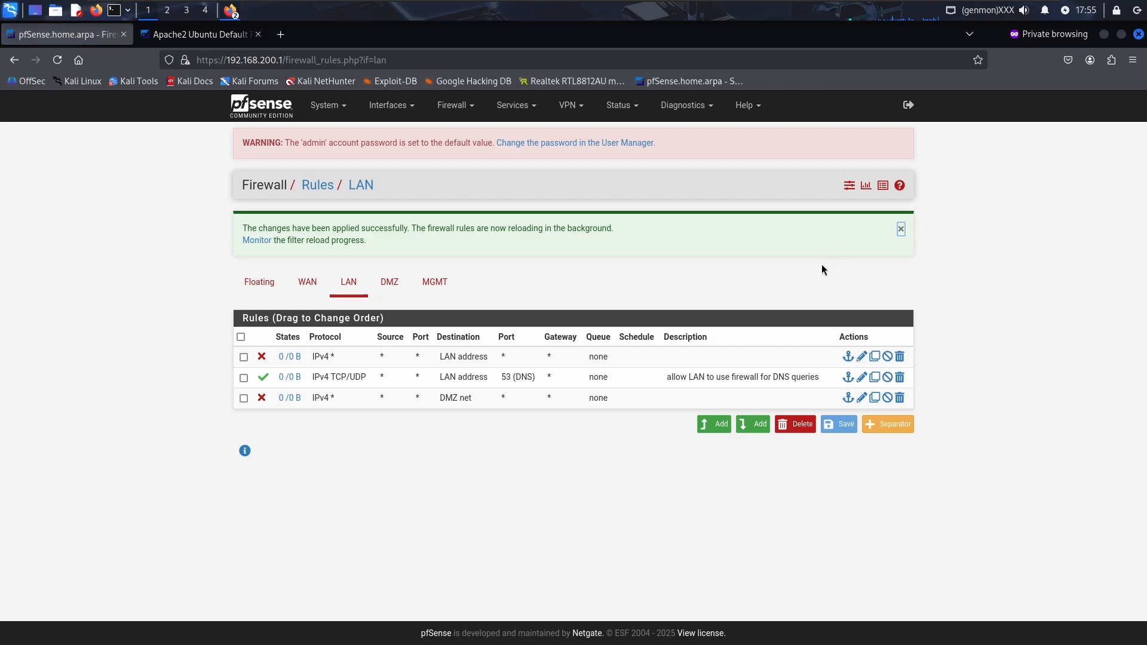
{"action": "mouse_move", "coordinate": [622, 365]}
{"action": "left_mouse_down"}
{"action": "mouse_move", "coordinate": [617, 379]}
{"action": "mouse_move", "coordinate": [751, 387]}
{"action": "left_mouse_up"}
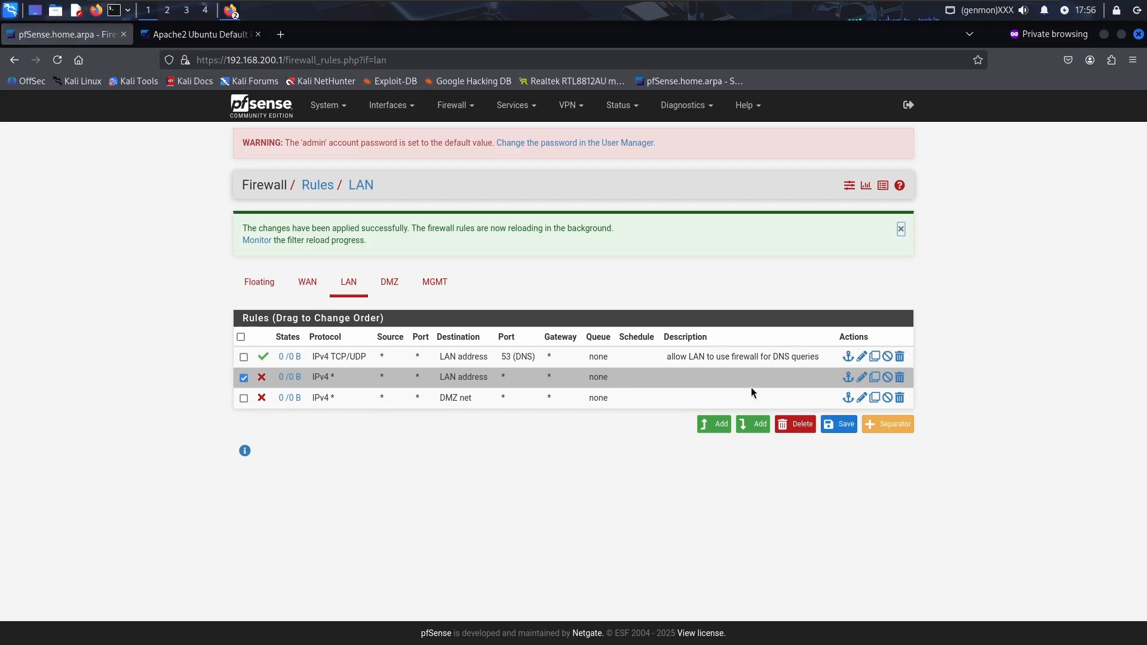
Give the DMZ block rule the description 'deny LAN to DMZ', save, apply, and move DNS rule up
{"action": "left_click", "coordinate": [861, 398]}
{"action": "left_click", "coordinate": [682, 395]}
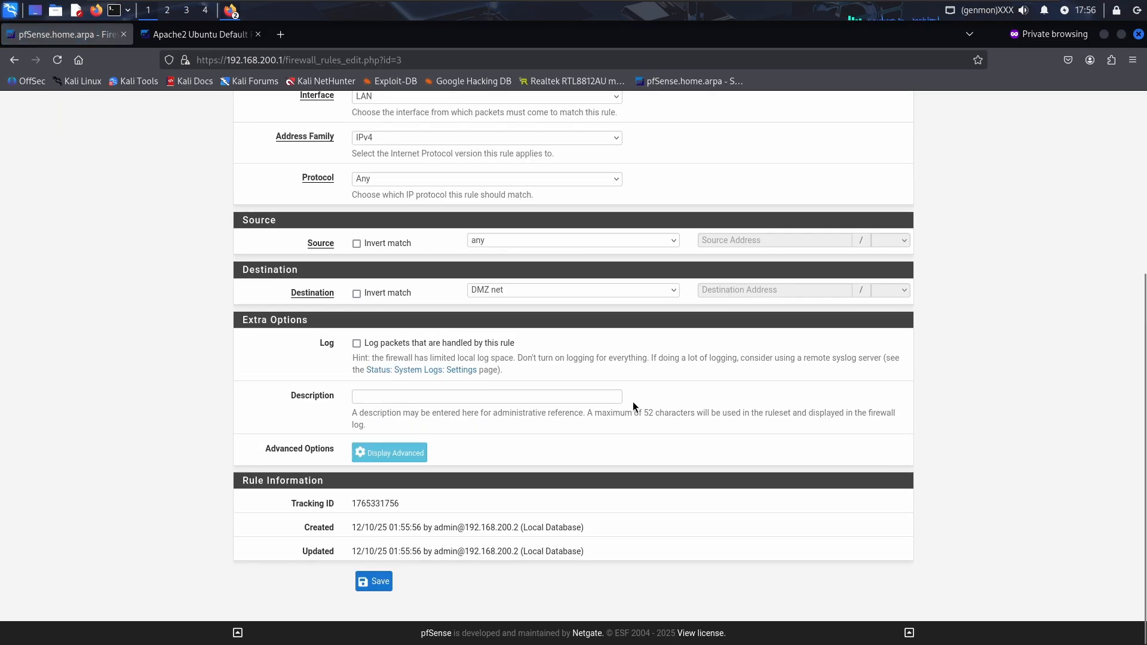
{"action": "left_click", "coordinate": [555, 397]}
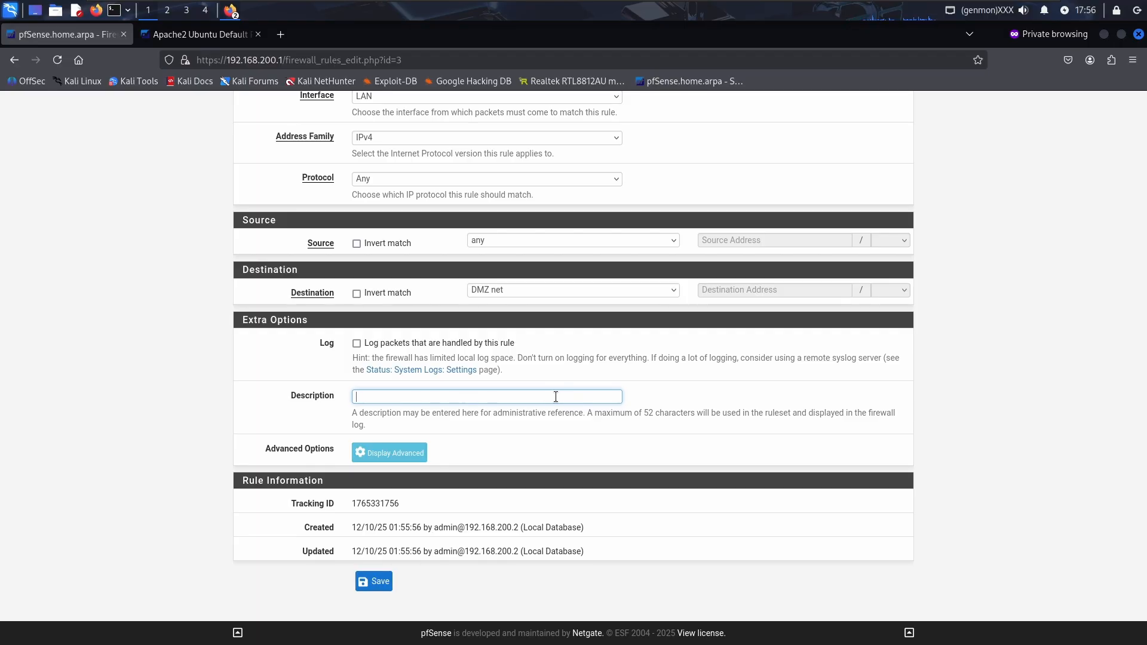
{"action": "type", "text": "deny LAN to DMZ"}
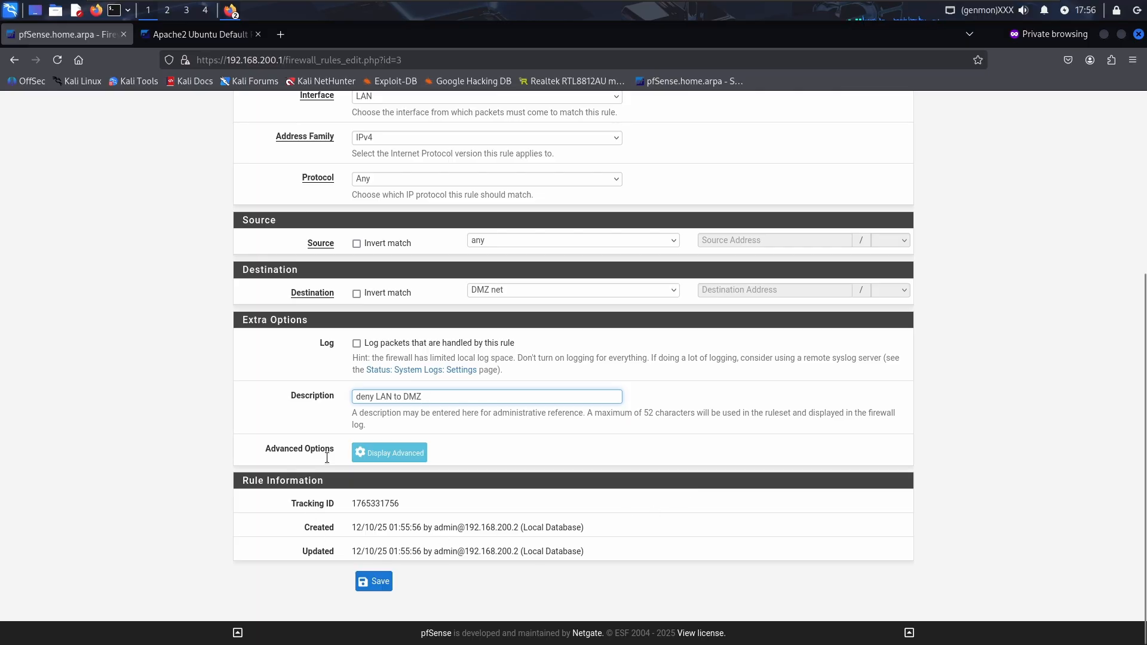
{"action": "left_click_drag", "start_coordinate": [356, 397], "coordinate": [381, 536]}
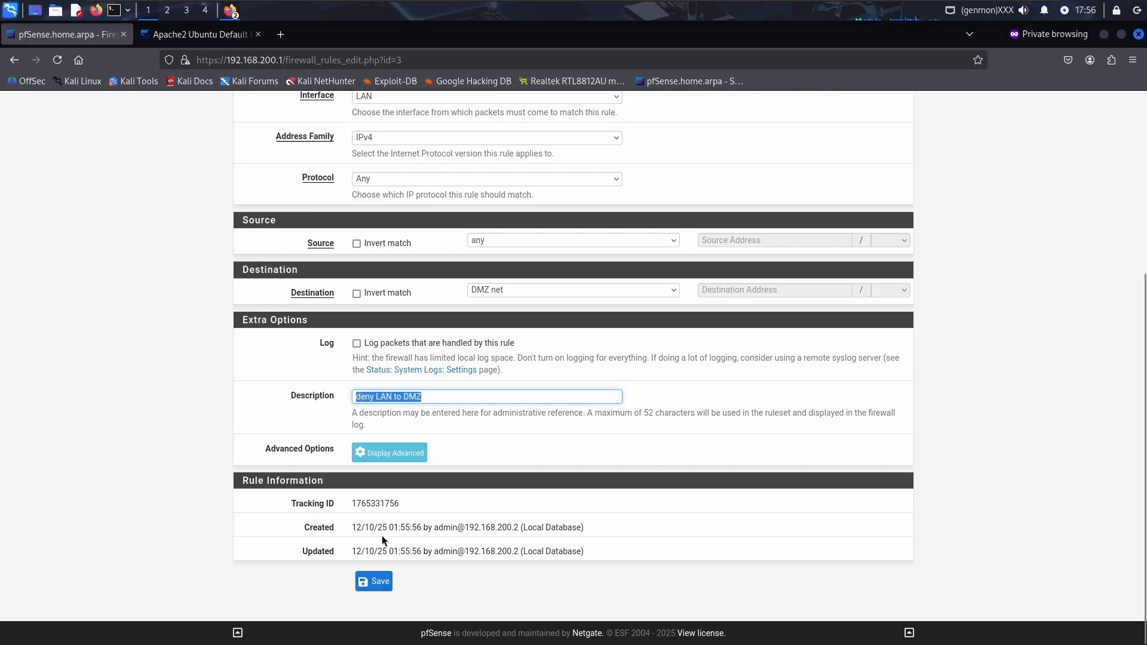
{"action": "left_click", "coordinate": [376, 580]}
{"action": "left_click", "coordinate": [844, 238]}
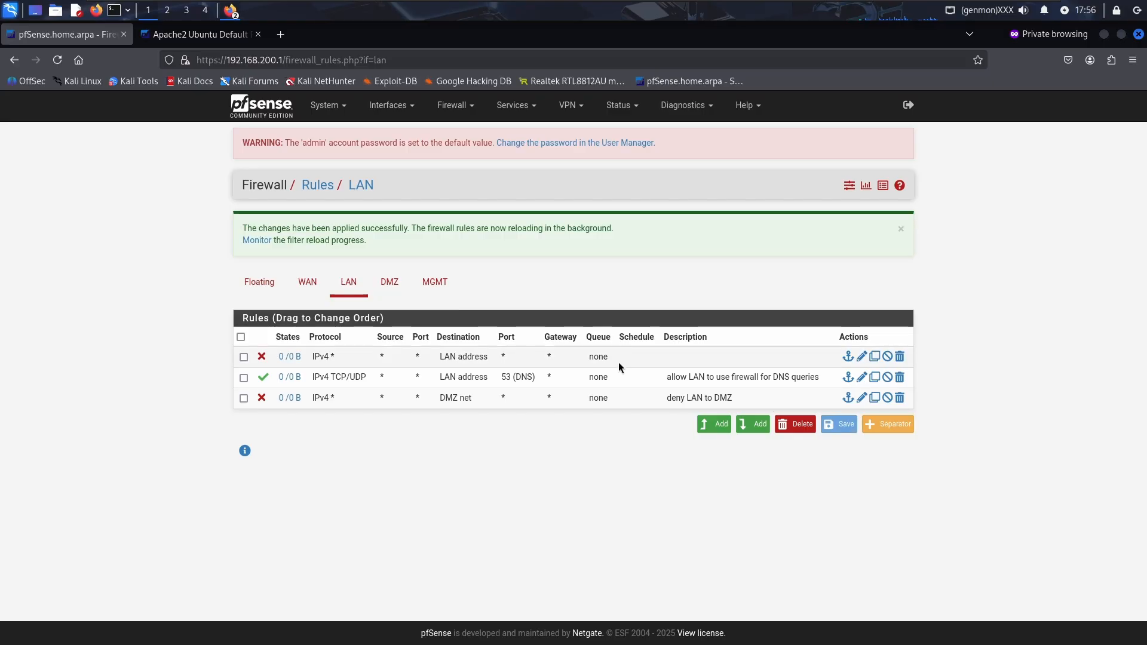
{"action": "left_click_drag", "start_coordinate": [619, 362], "coordinate": [629, 351]}
Describe the LAN-address block rule as 'deny LAN firewall access', then save and apply
{"action": "left_click", "coordinate": [862, 378]}
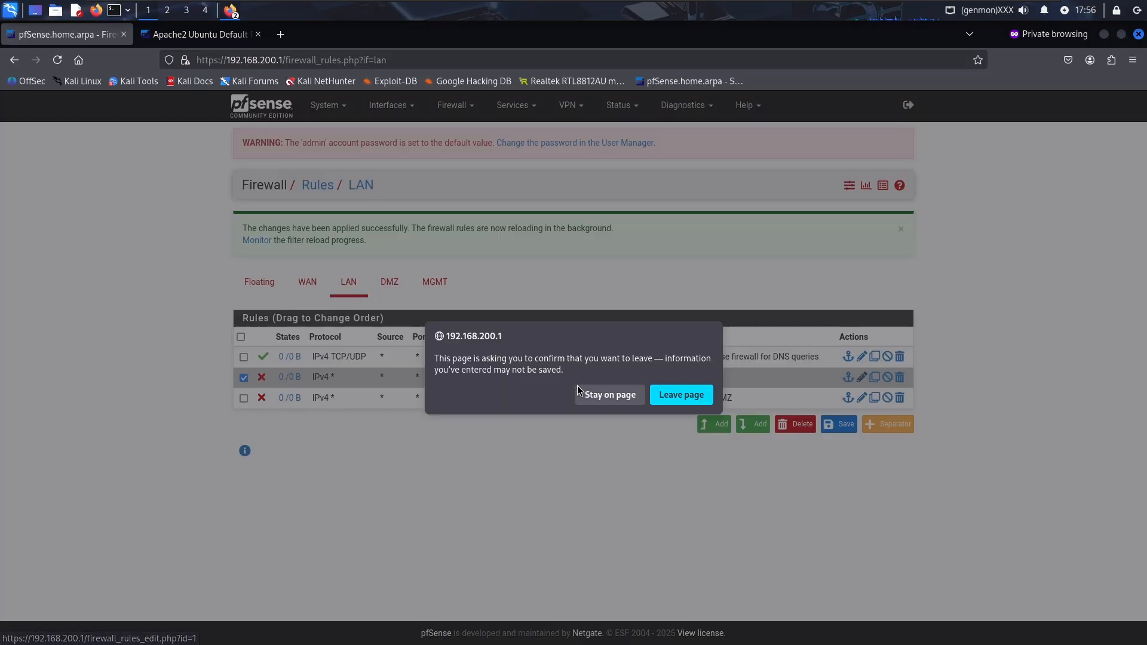
{"action": "left_click", "coordinate": [678, 398]}
{"action": "scroll", "coordinate": [597, 400], "scroll_direction": "down", "scroll_amount": 5}
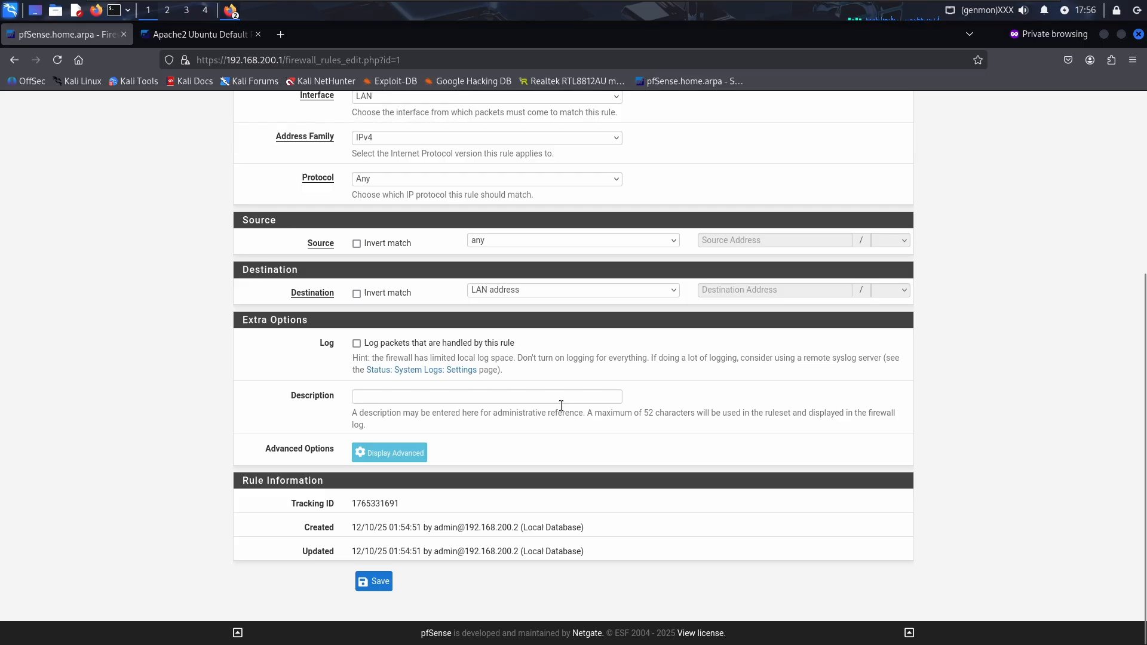
{"action": "left_click", "coordinate": [516, 396]}
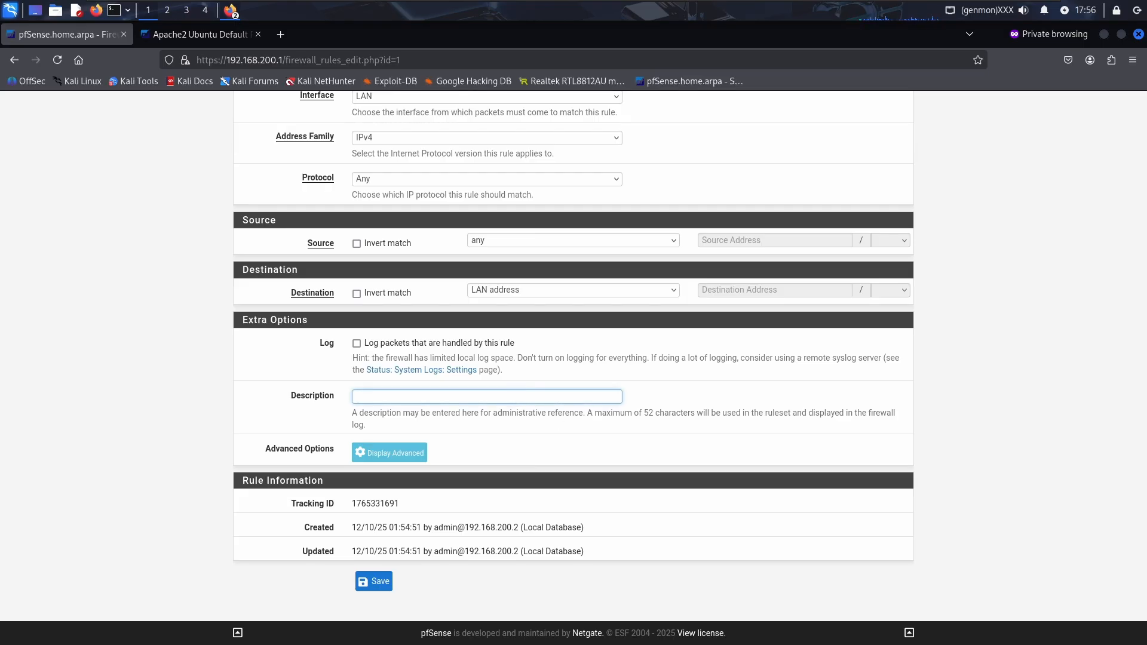
{"action": "type", "text": "deny LAN firewall access"}
{"action": "left_click", "coordinate": [377, 581]}
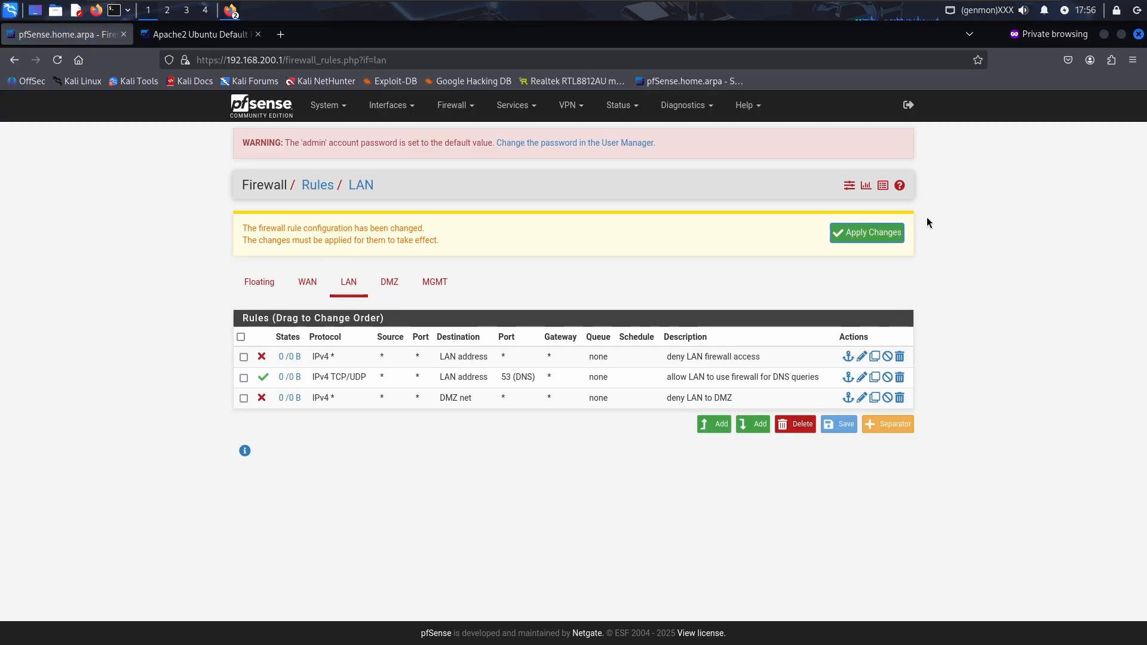
{"action": "left_click", "coordinate": [853, 232]}
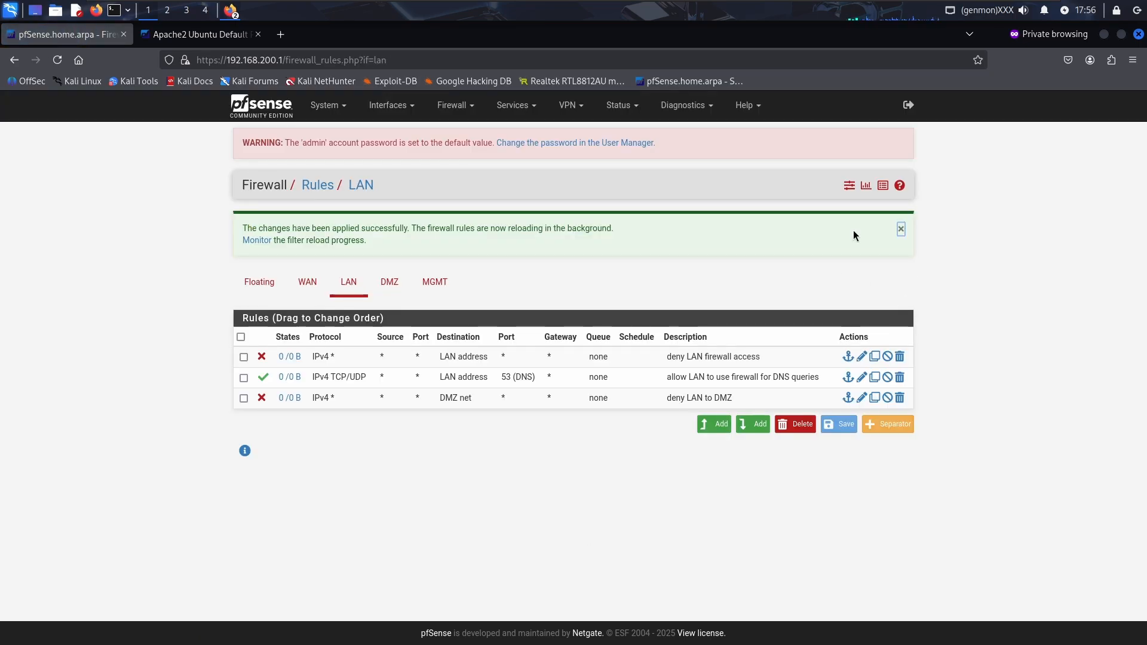
Move that rule below the DNS rule and save the new rule order
{"action": "left_click_drag", "start_coordinate": [512, 357], "coordinate": [431, 379]}
{"action": "left_click", "coordinate": [839, 424]}
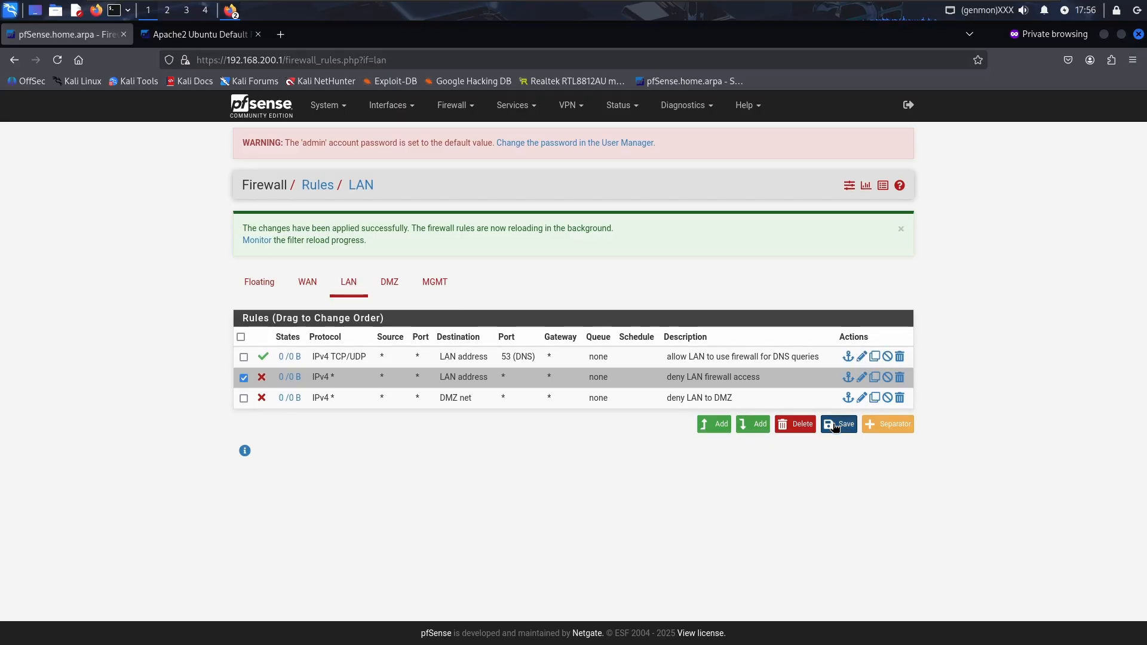
{"action": "left_click", "coordinate": [753, 424]}
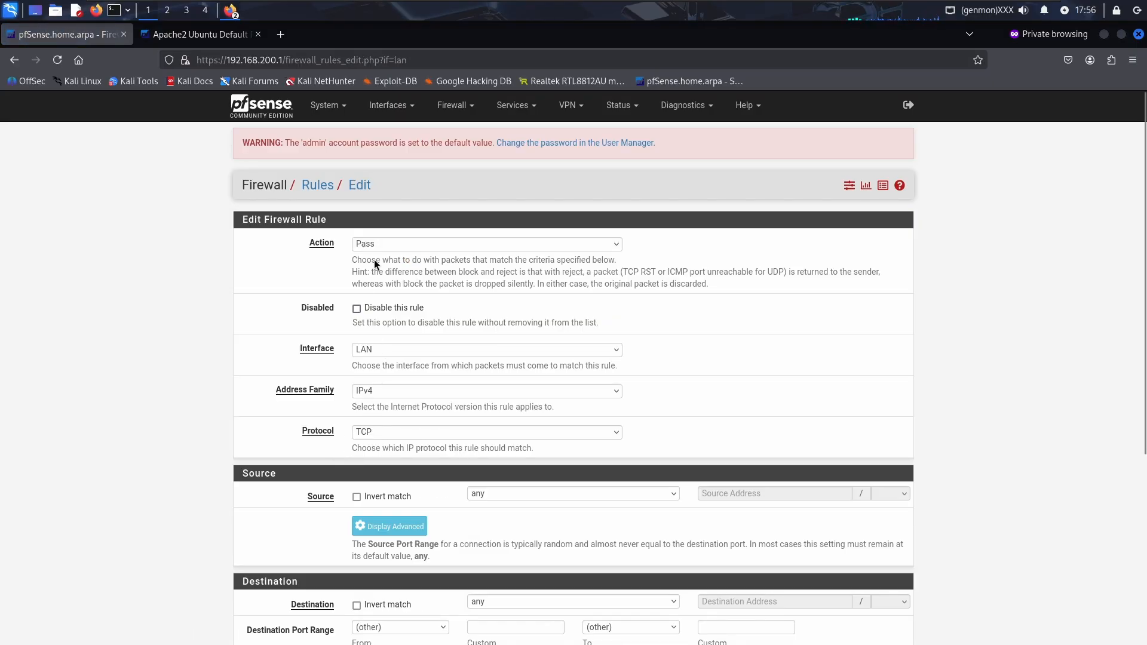
Set the new LAN rule to Block, protocol Any, destination MGMT net
{"action": "left_click", "coordinate": [404, 243]}
{"action": "left_click", "coordinate": [393, 276]}
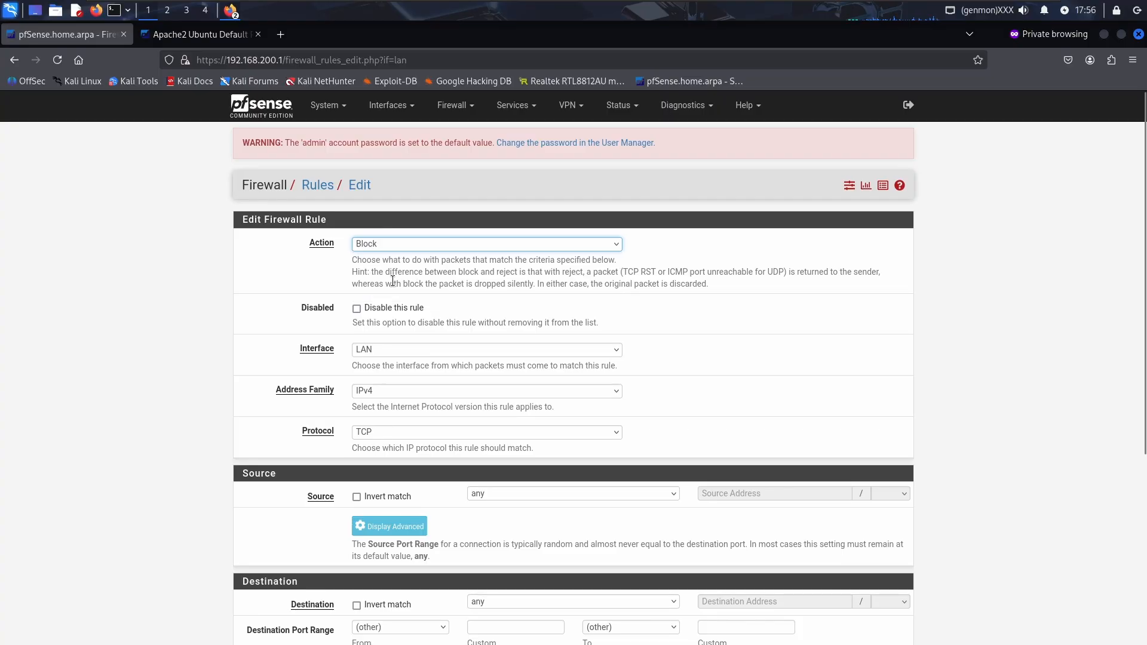
{"action": "scroll", "coordinate": [426, 321], "scroll_direction": "down", "scroll_amount": 2}
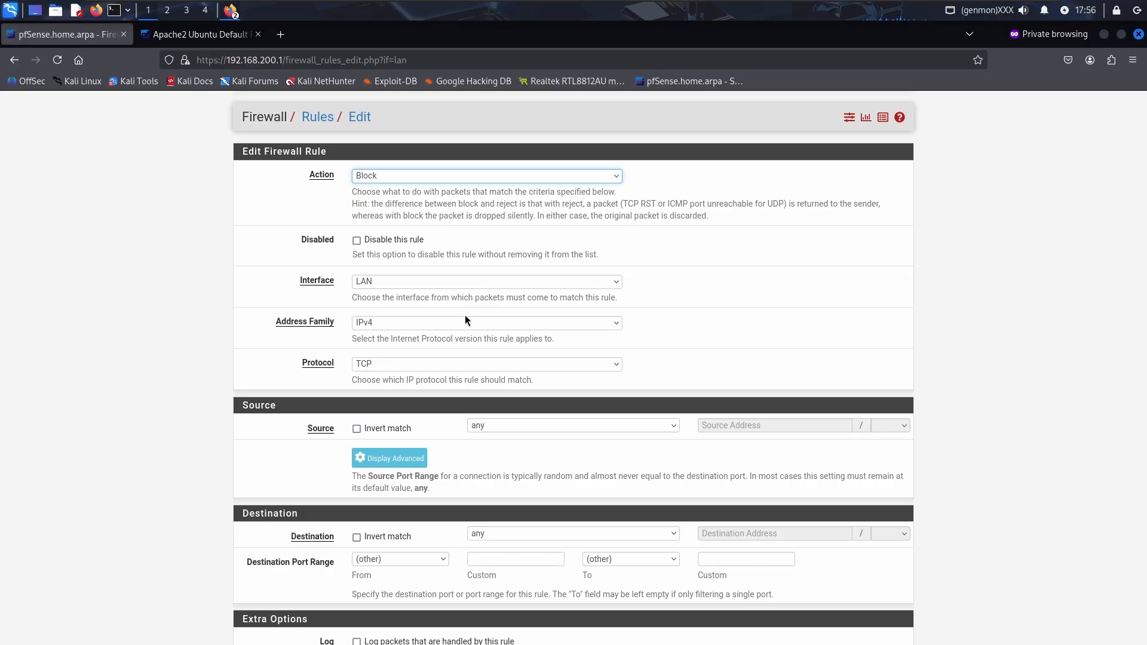
{"action": "left_click", "coordinate": [467, 365]}
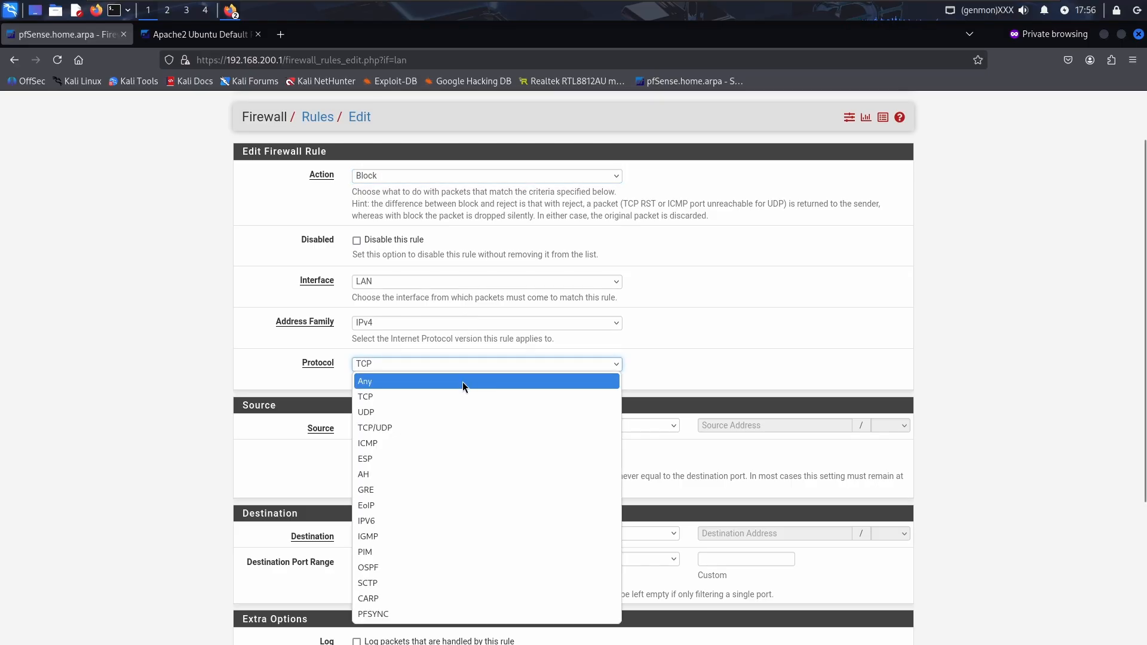
{"action": "left_click", "coordinate": [463, 383]}
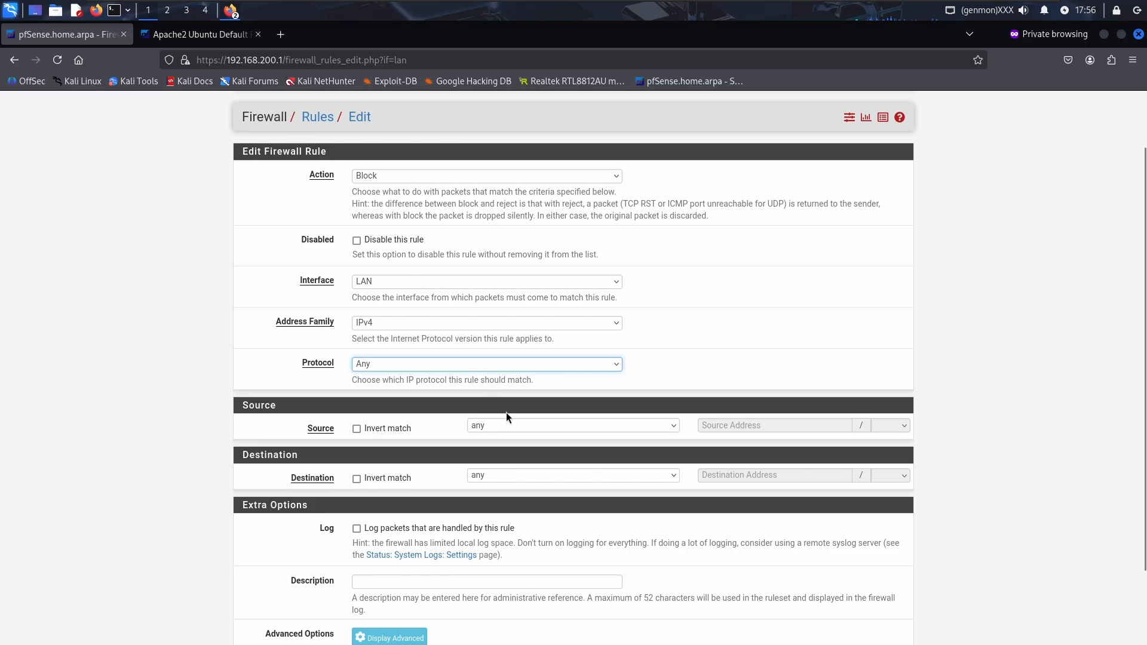
{"action": "scroll", "coordinate": [507, 413], "scroll_direction": "down", "scroll_amount": 3}
{"action": "left_click", "coordinate": [511, 386]}
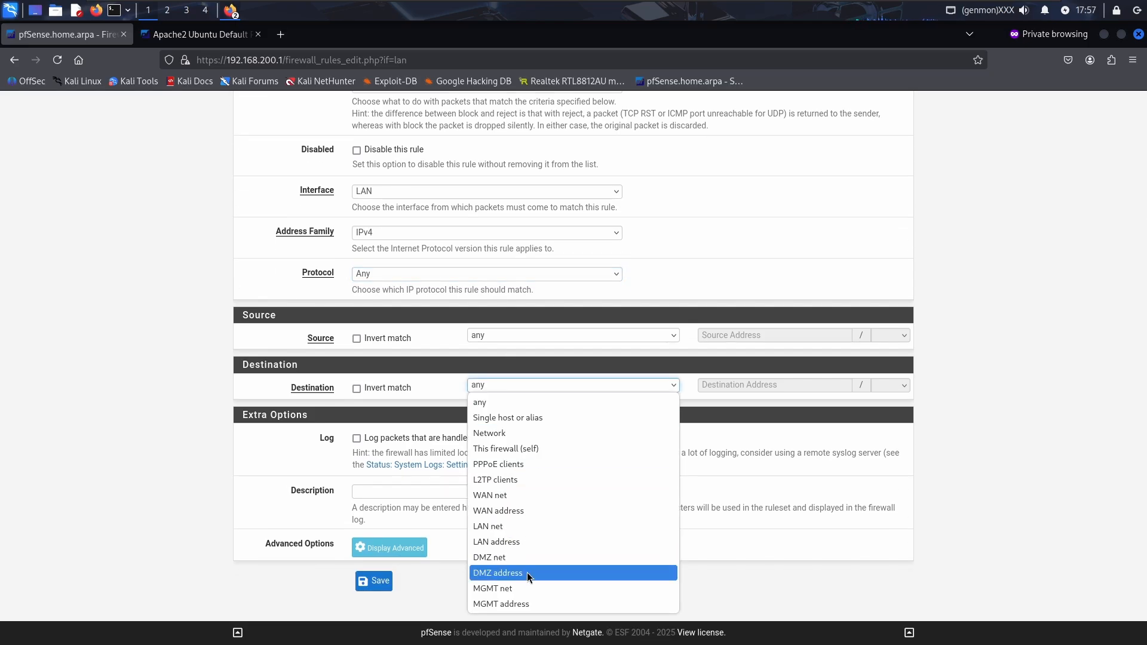
{"action": "left_click", "coordinate": [522, 589]}
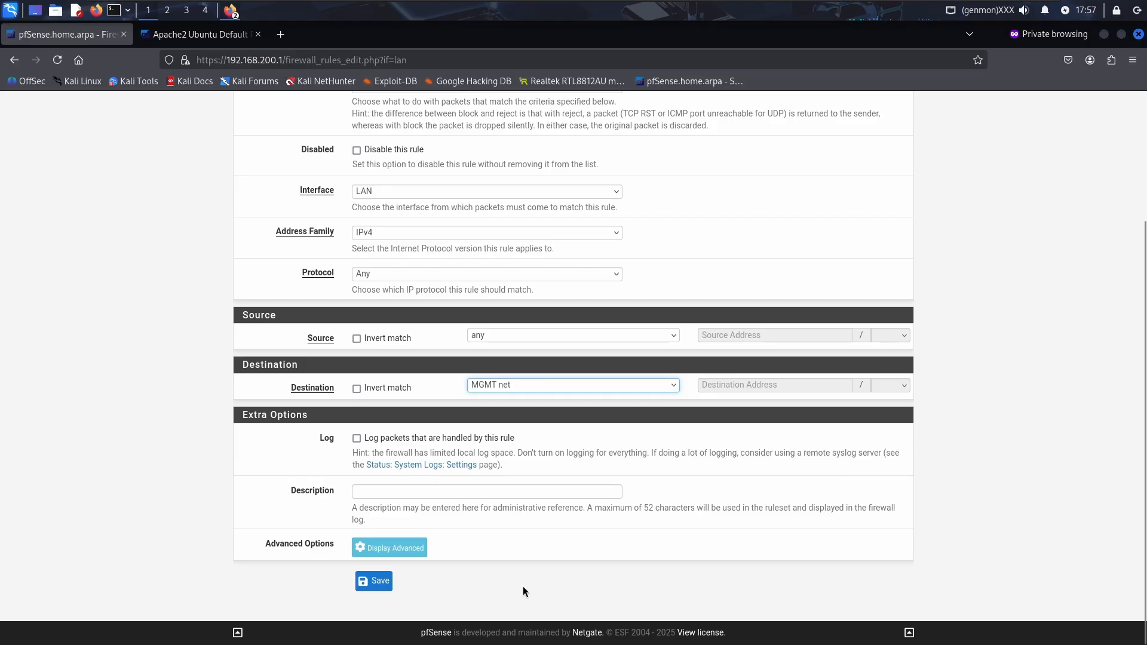
Describe the rule 'deny LAN to MGMT', save it, and apply the changes
{"action": "left_click", "coordinate": [425, 494]}
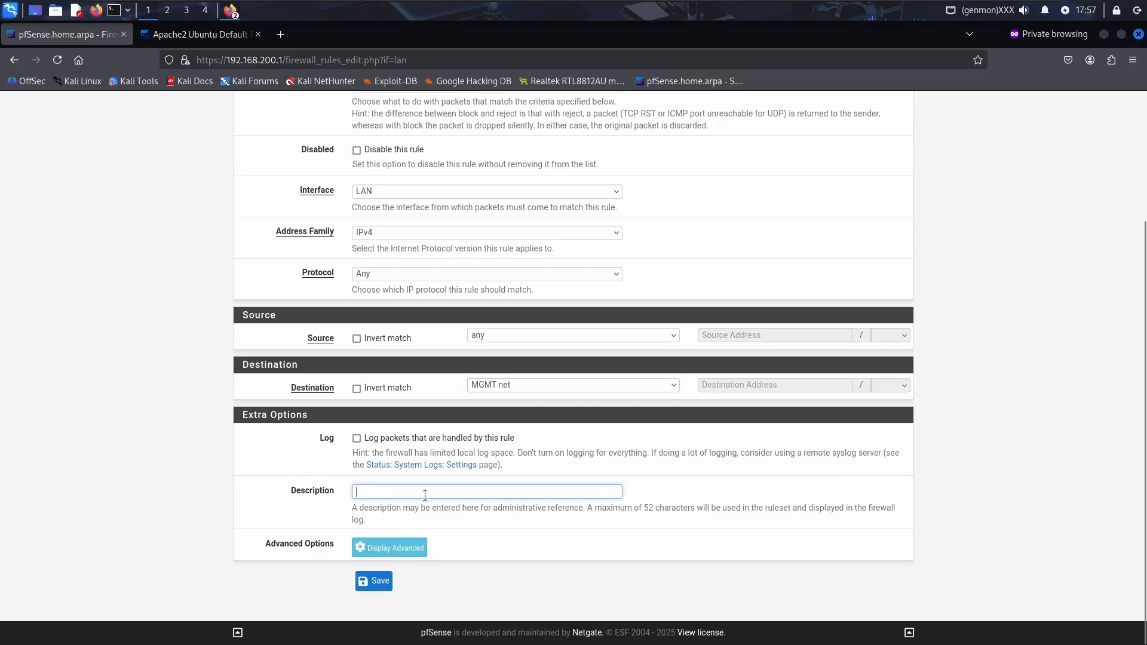
{"action": "type", "text": "deny L"}
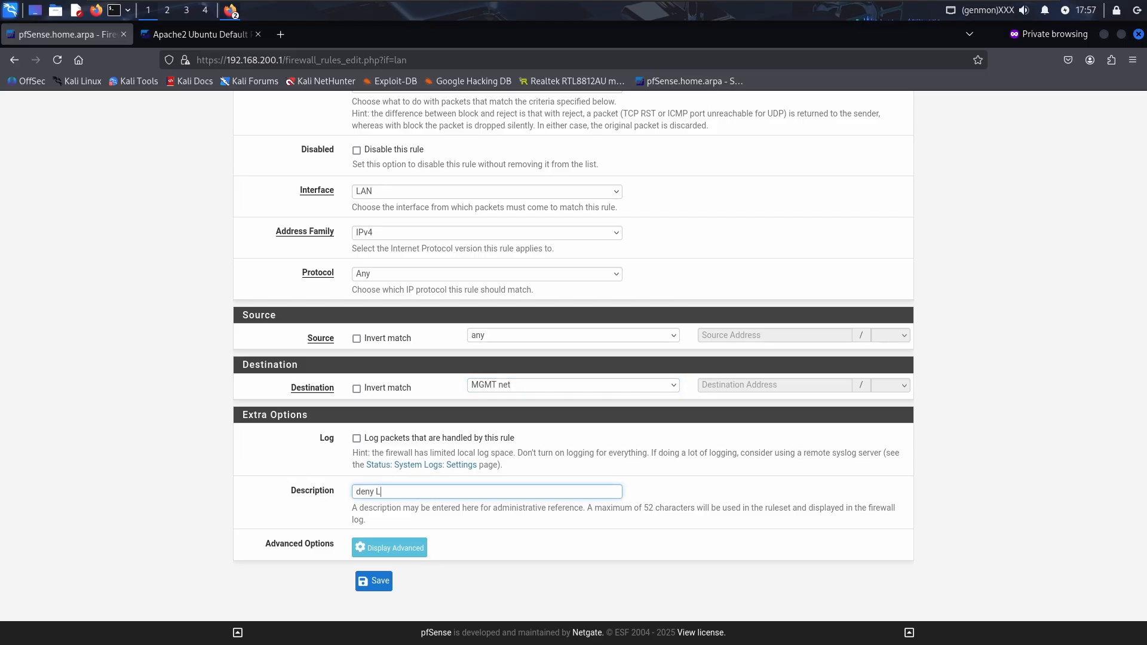
{"action": "type", "text": "AN to MGMT"}
{"action": "left_click", "coordinate": [374, 582]}
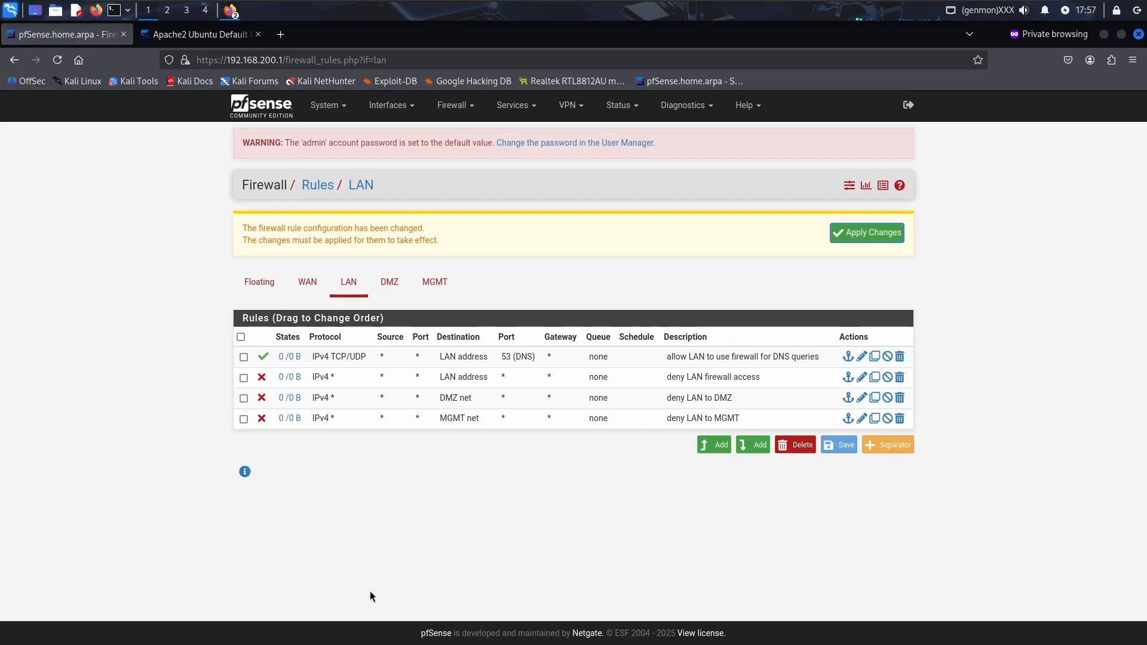
{"action": "left_click", "coordinate": [883, 233]}
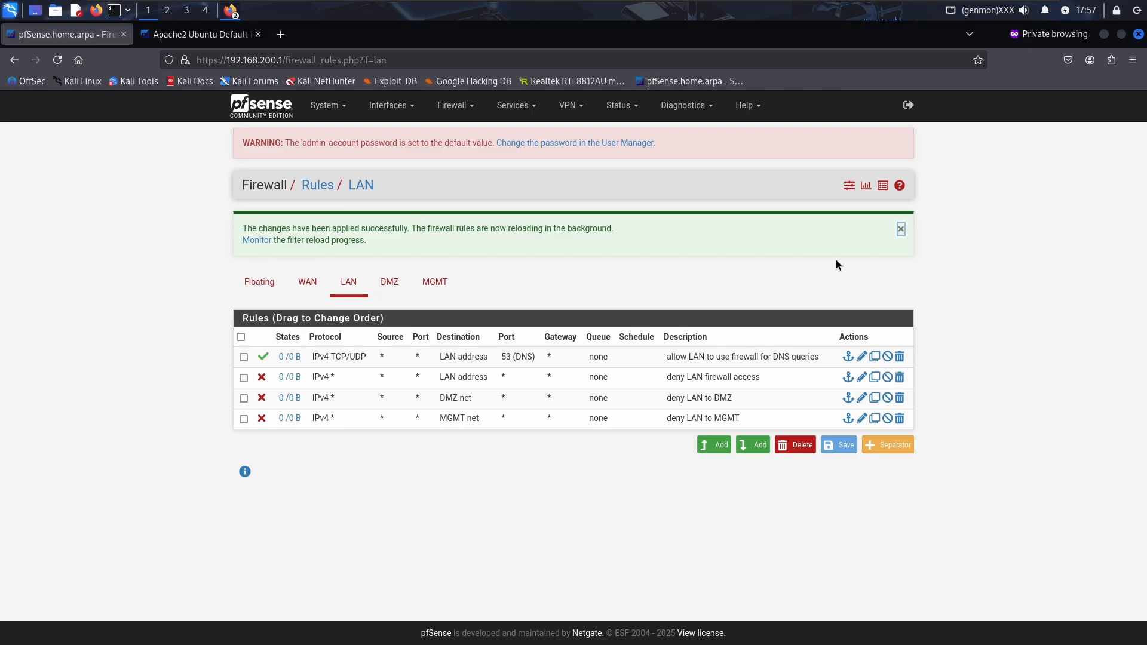
Start another LAN rule, keeping destination any, with protocol TCP
{"action": "left_click", "coordinate": [746, 442]}
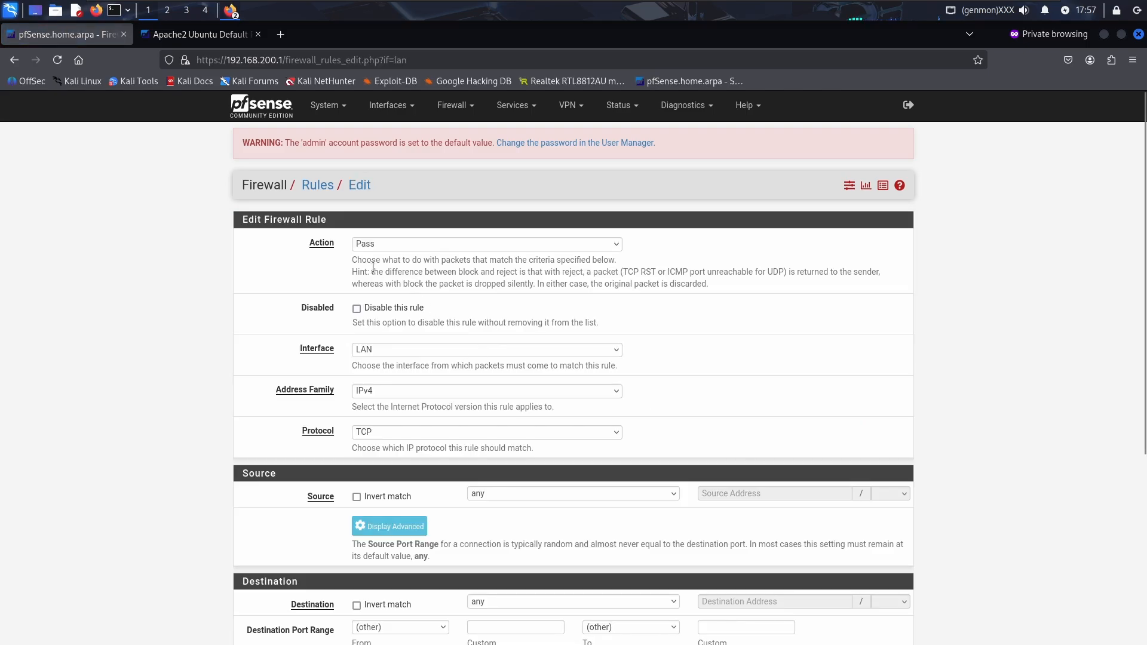
{"action": "scroll", "coordinate": [374, 252], "scroll_direction": "down", "scroll_amount": 3}
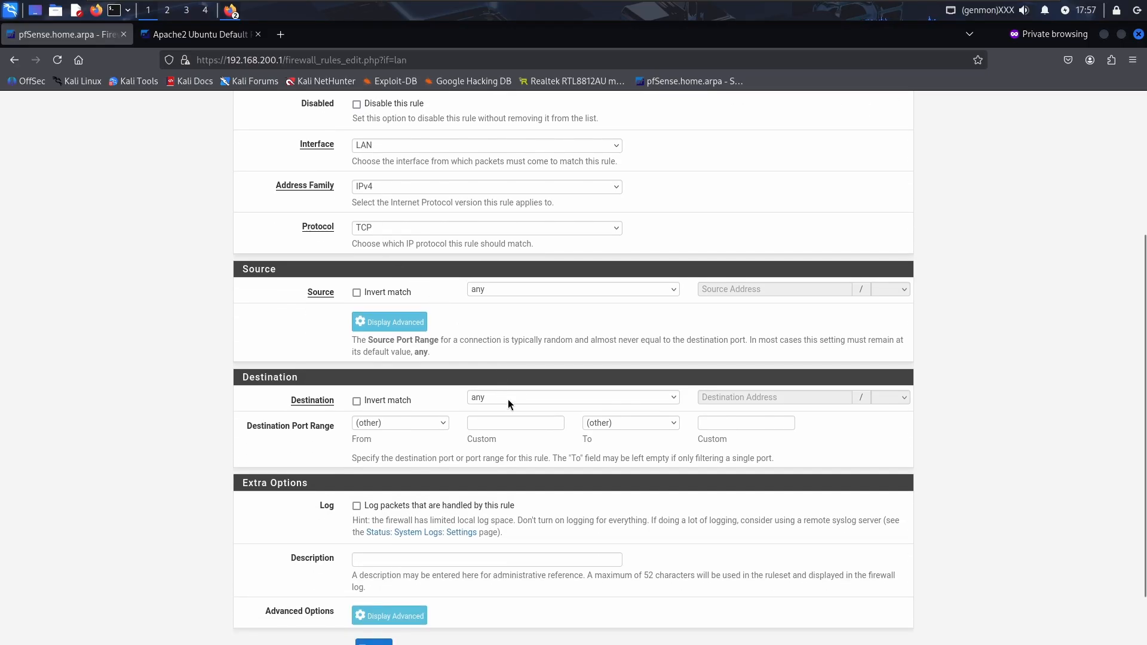
{"action": "left_click", "coordinate": [508, 399]}
{"action": "left_click", "coordinate": [508, 399]}
{"action": "left_click", "coordinate": [420, 227]}
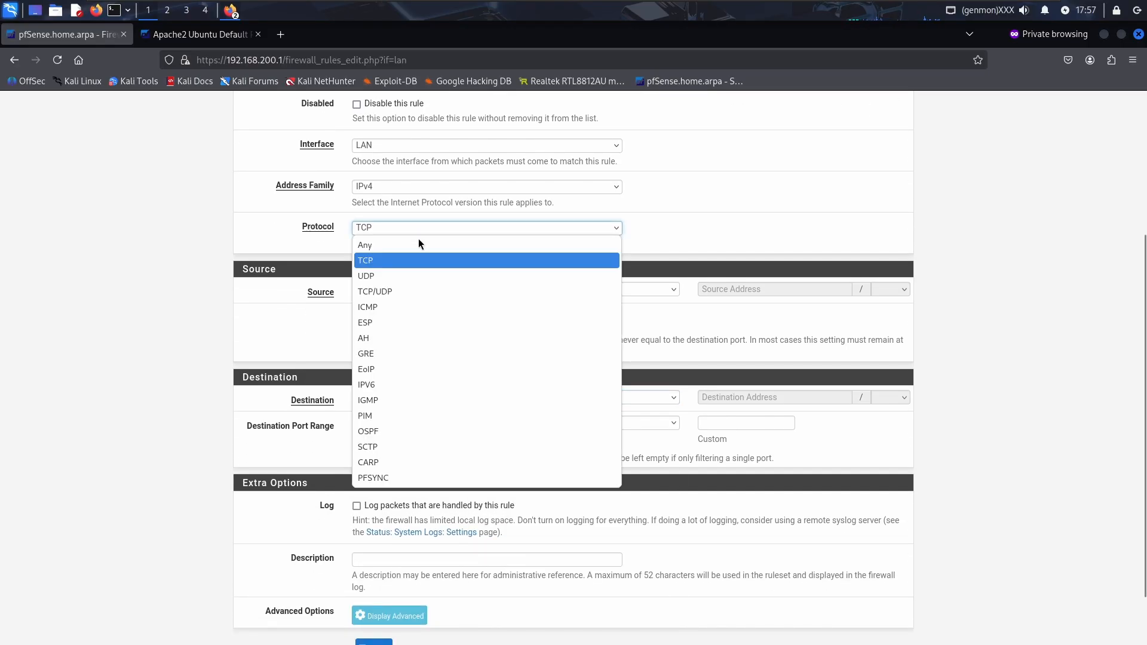
{"action": "left_click", "coordinate": [418, 241]}
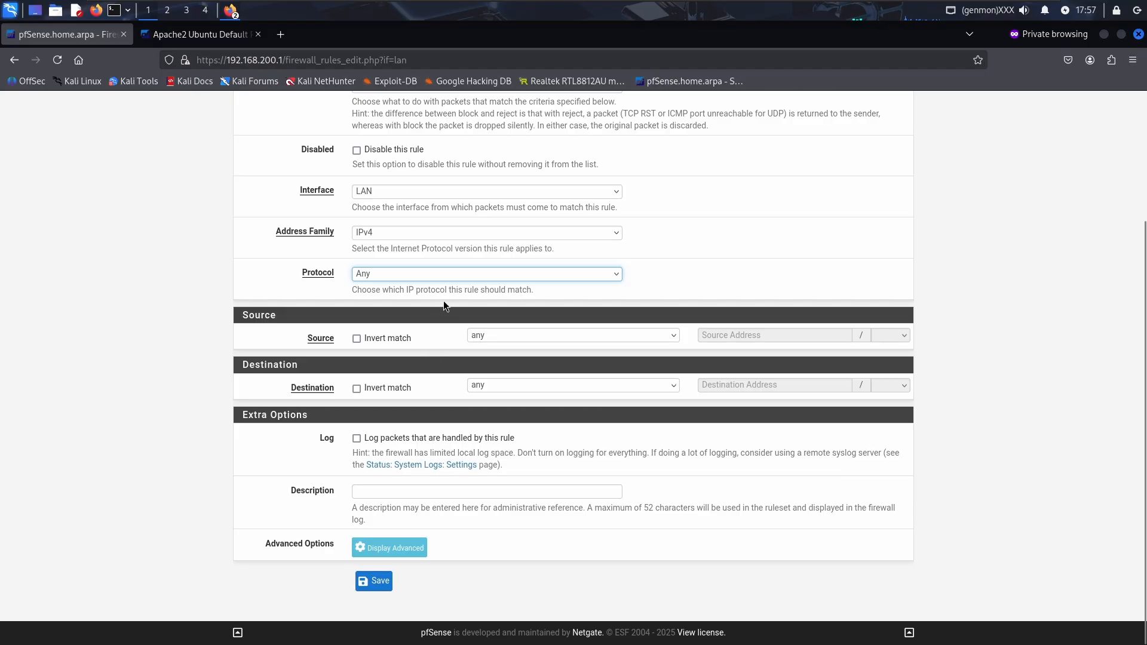
{"action": "left_click", "coordinate": [435, 276]}
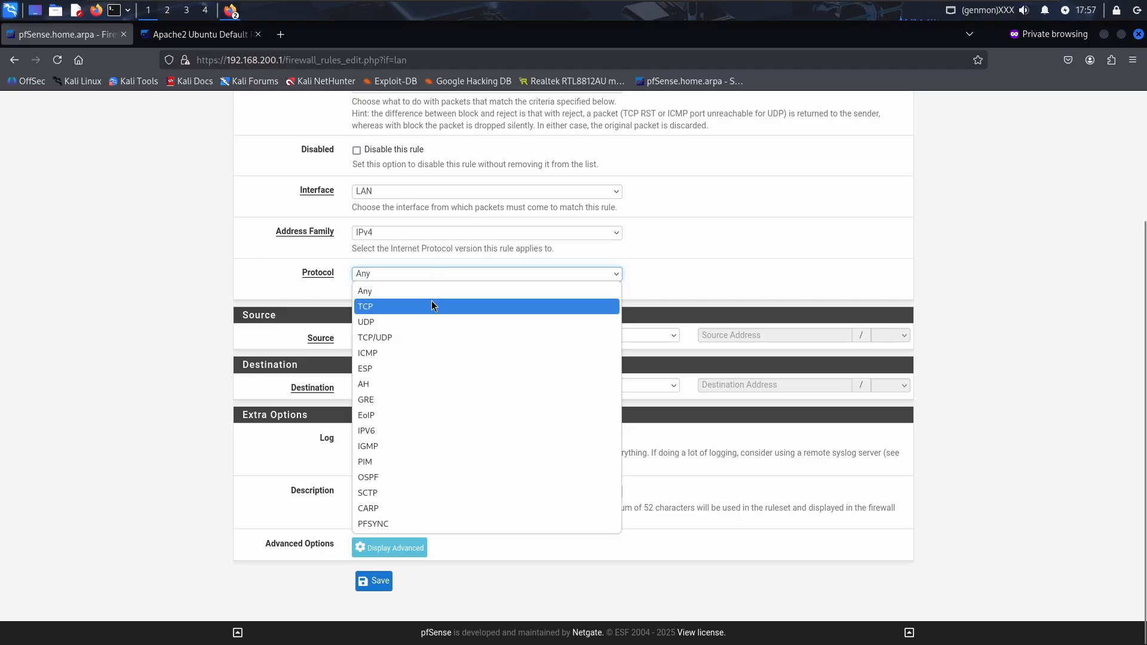
{"action": "left_click", "coordinate": [432, 306]}
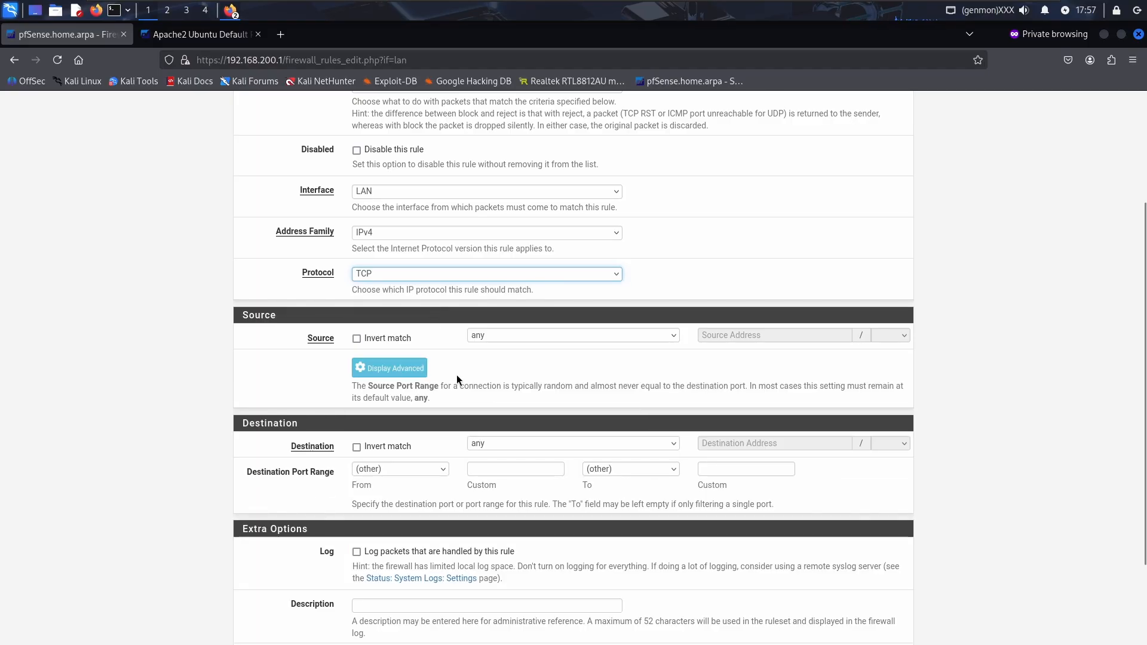
Set destination port HTTP (80), describe it 'allow LAN to internet over HTTP', and save
{"action": "scroll", "coordinate": [457, 375], "scroll_direction": "down", "scroll_amount": 2}
{"action": "left_click", "coordinate": [420, 403]}
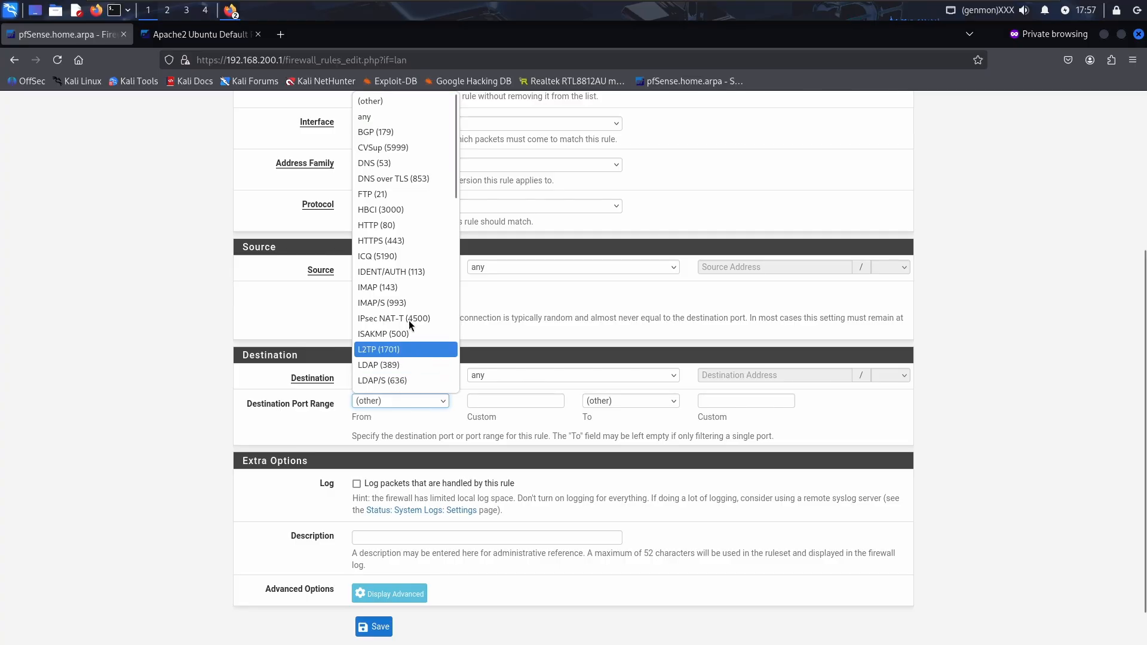
{"action": "left_click", "coordinate": [396, 231]}
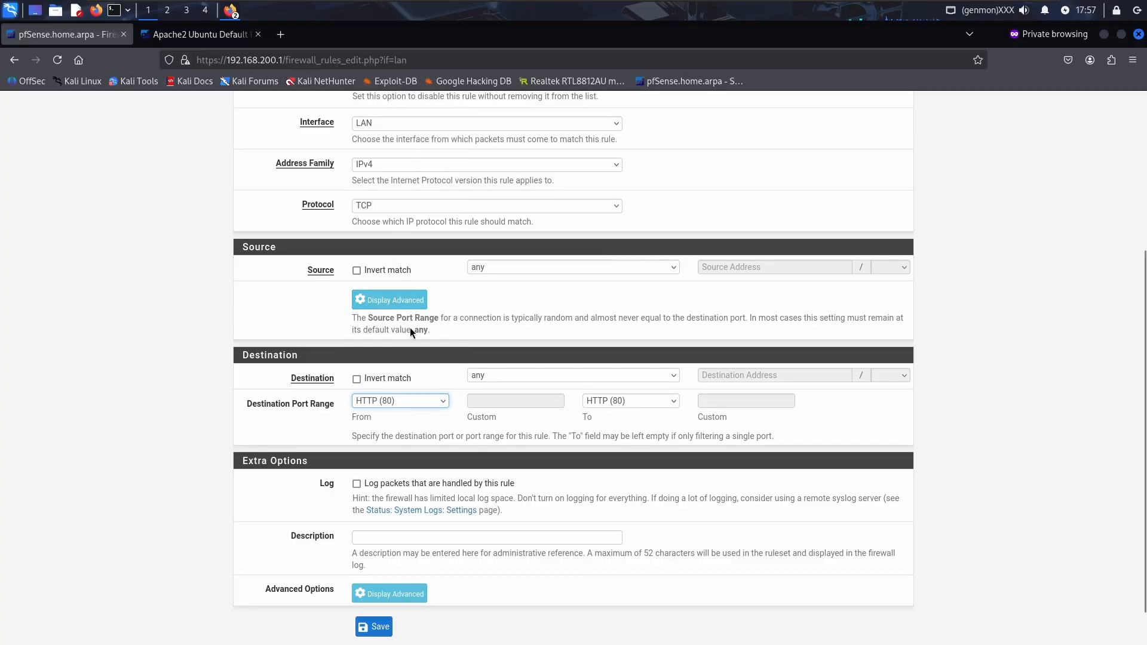
{"action": "left_click", "coordinate": [404, 532]}
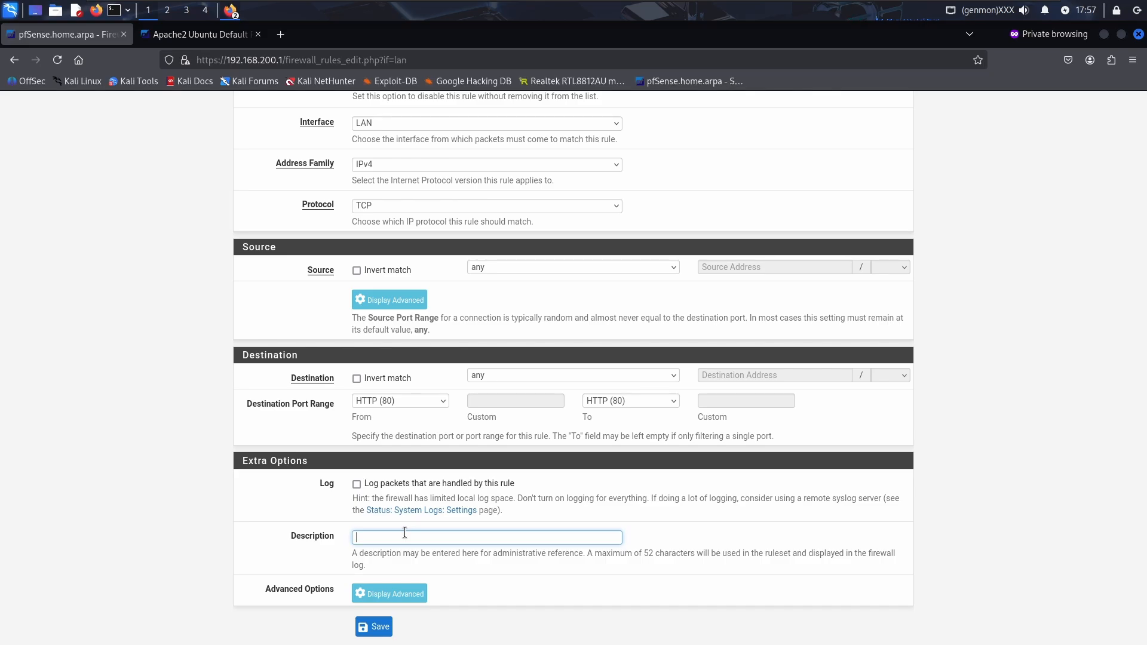
{"action": "type", "text": "allo w"}
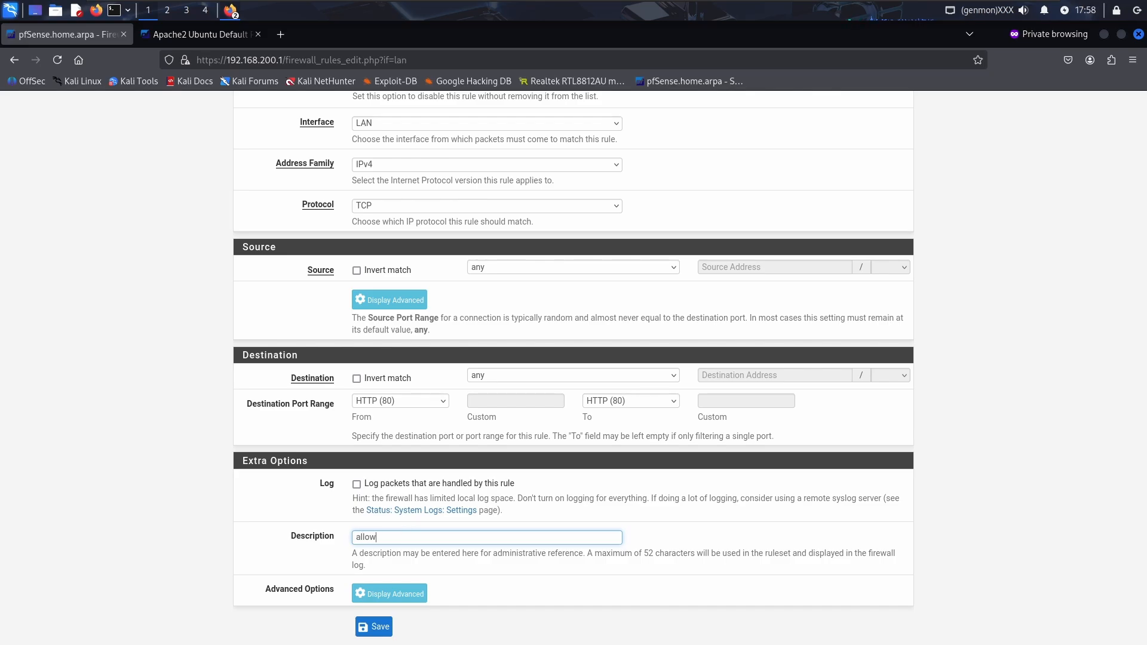
{"action": "type", "text": " LAN to internet over HTTP"}
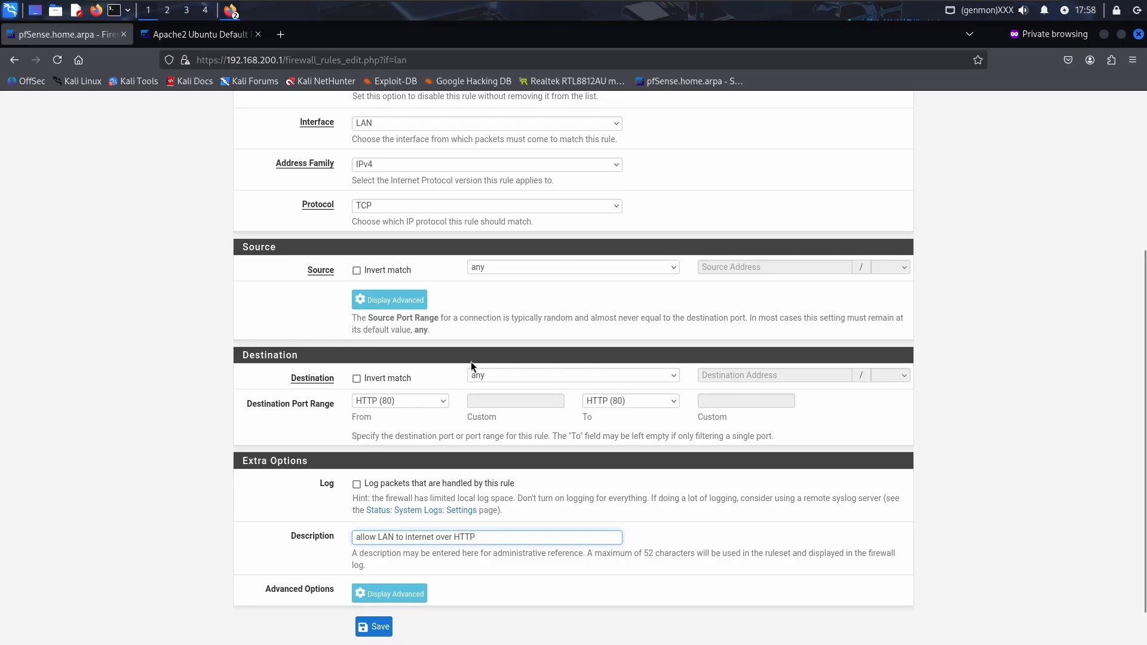
{"action": "scroll", "coordinate": [470, 361], "scroll_direction": "up", "scroll_amount": 3}
{"action": "scroll", "coordinate": [470, 361], "scroll_direction": "down", "scroll_amount": 4}
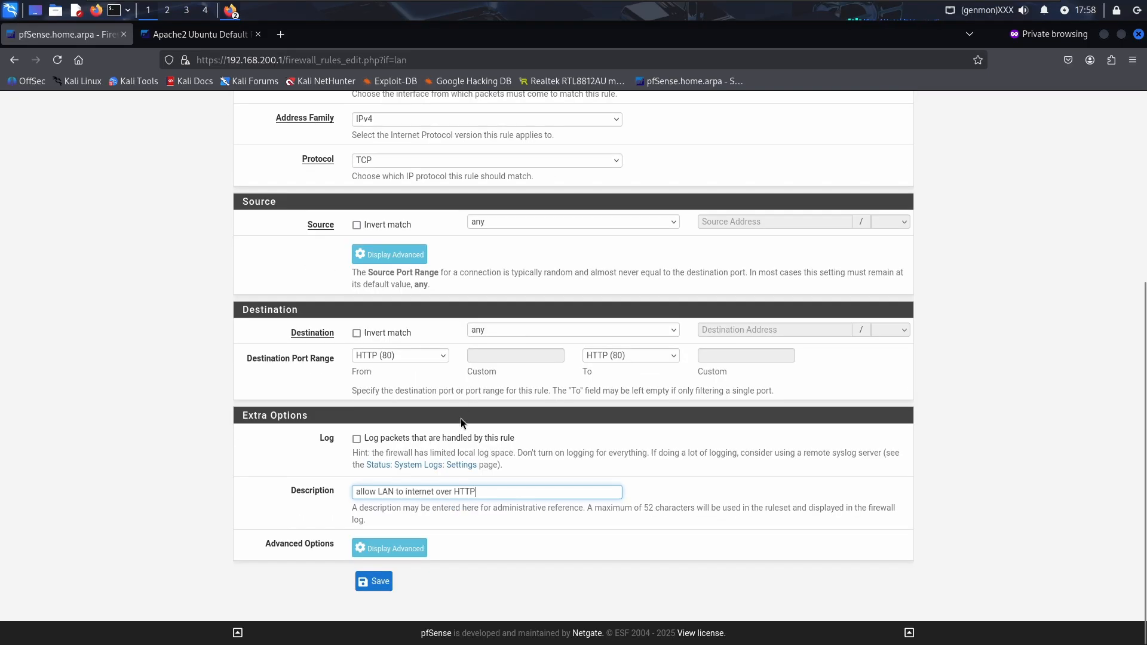
{"action": "left_click", "coordinate": [385, 584]}
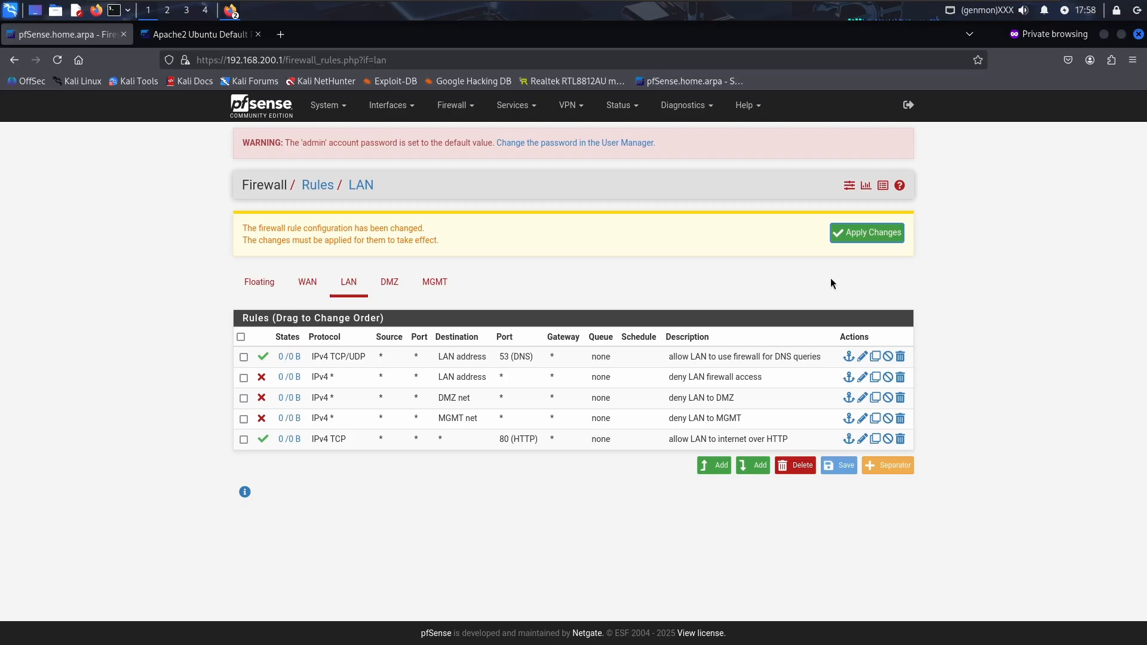
Apply the HTTP rule, then copy it with destination port HTTPS (443)
{"action": "left_click", "coordinate": [847, 234]}
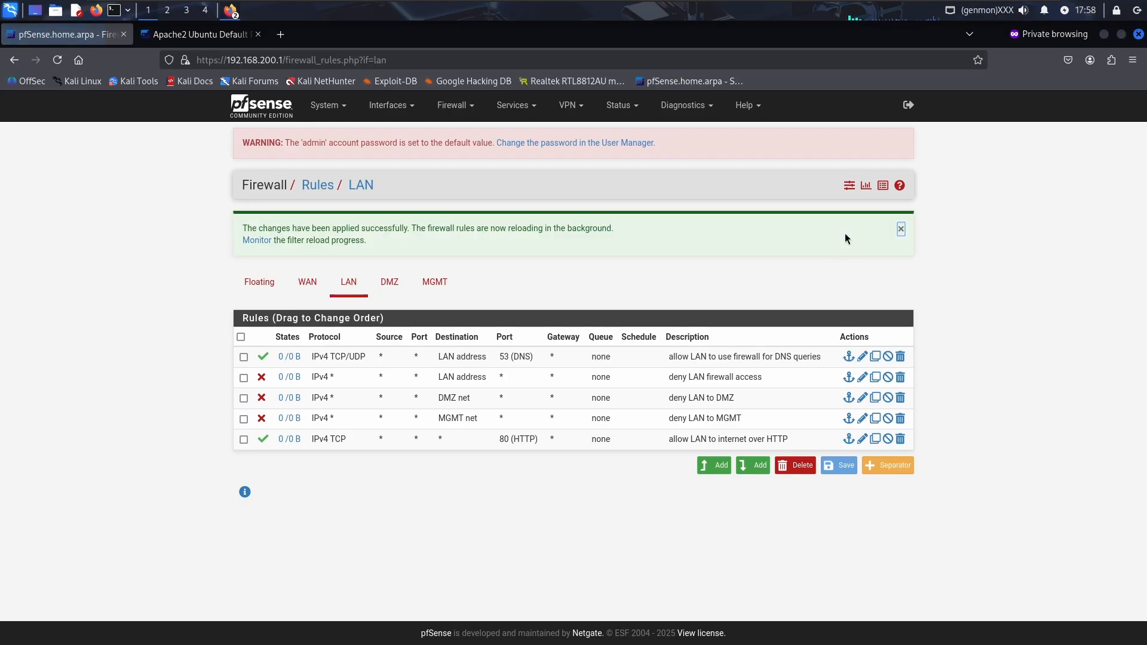
{"action": "left_click", "coordinate": [876, 440]}
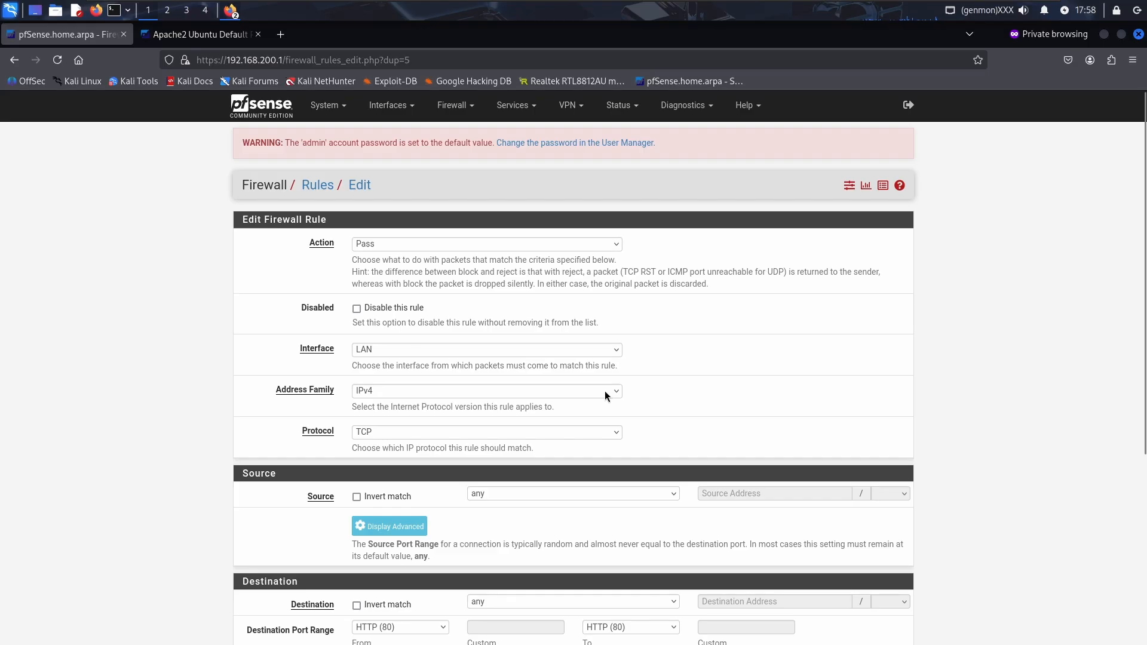
{"action": "scroll", "coordinate": [604, 392], "scroll_direction": "down", "scroll_amount": 2}
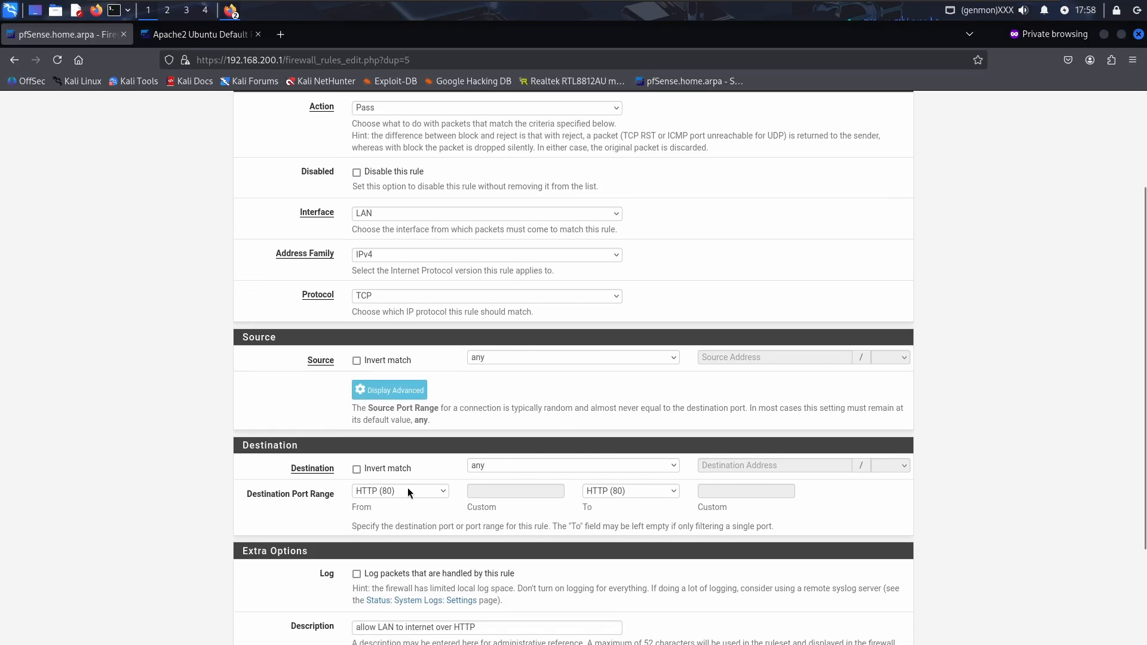
{"action": "left_click", "coordinate": [415, 496]}
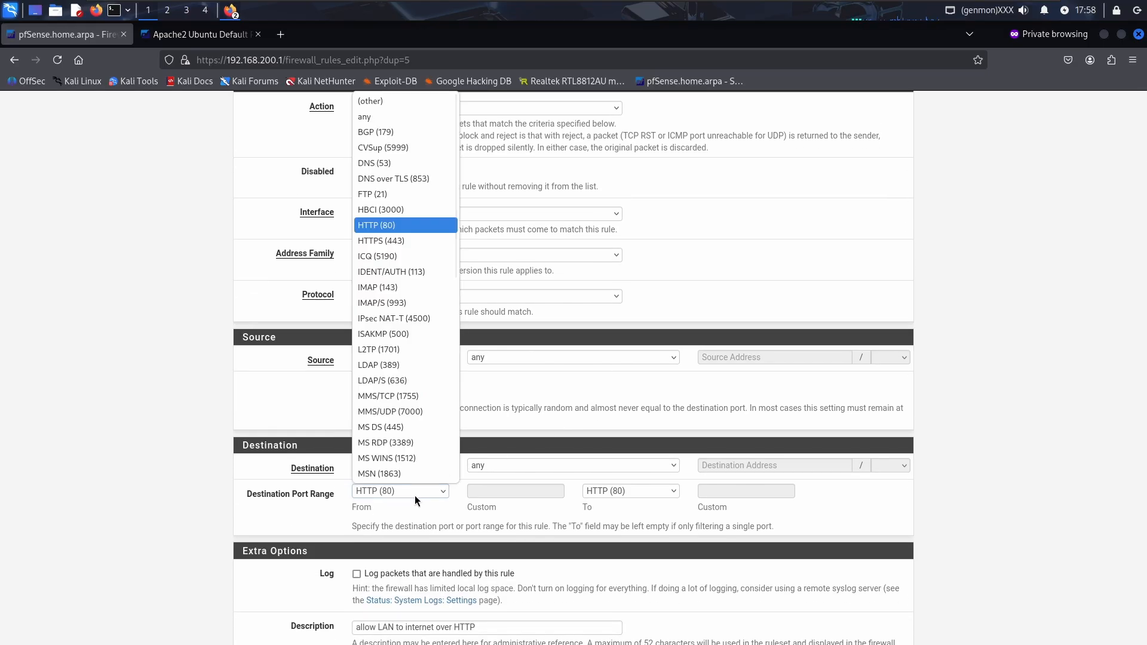
{"action": "left_click", "coordinate": [399, 242]}
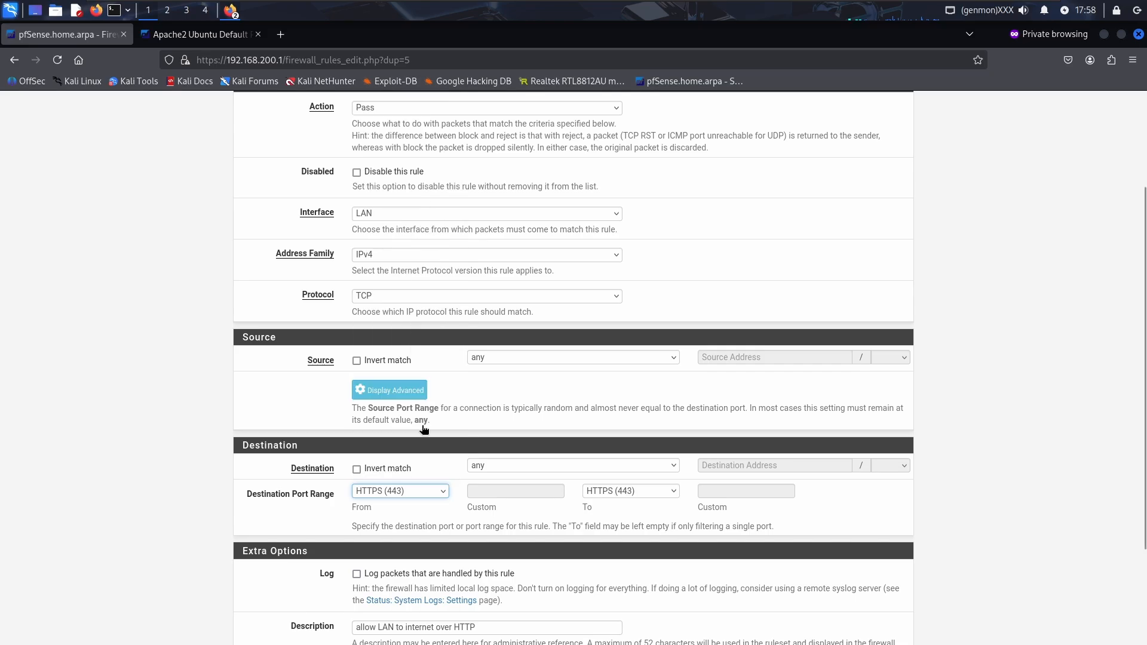
Rename the copy 'allow LAN to internet over HTTPS', save, and apply the changes
{"action": "scroll", "coordinate": [442, 486], "scroll_direction": "down", "scroll_amount": 2}
{"action": "left_click", "coordinate": [486, 490]}
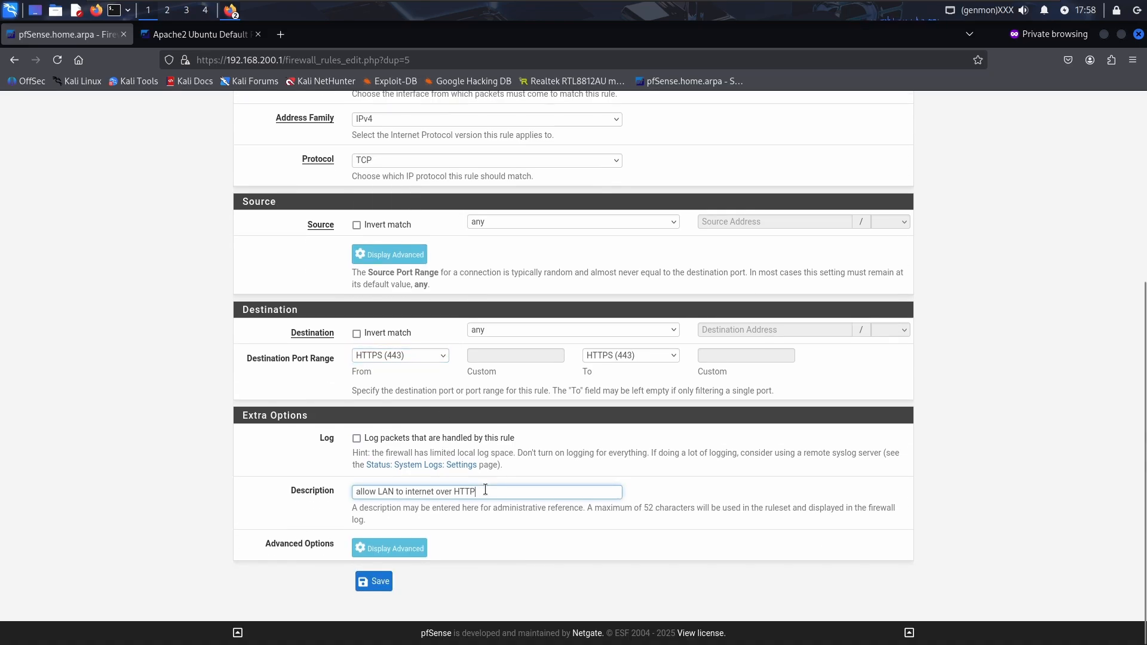
{"action": "type", "text": "S"}
{"action": "left_click", "coordinate": [376, 581]}
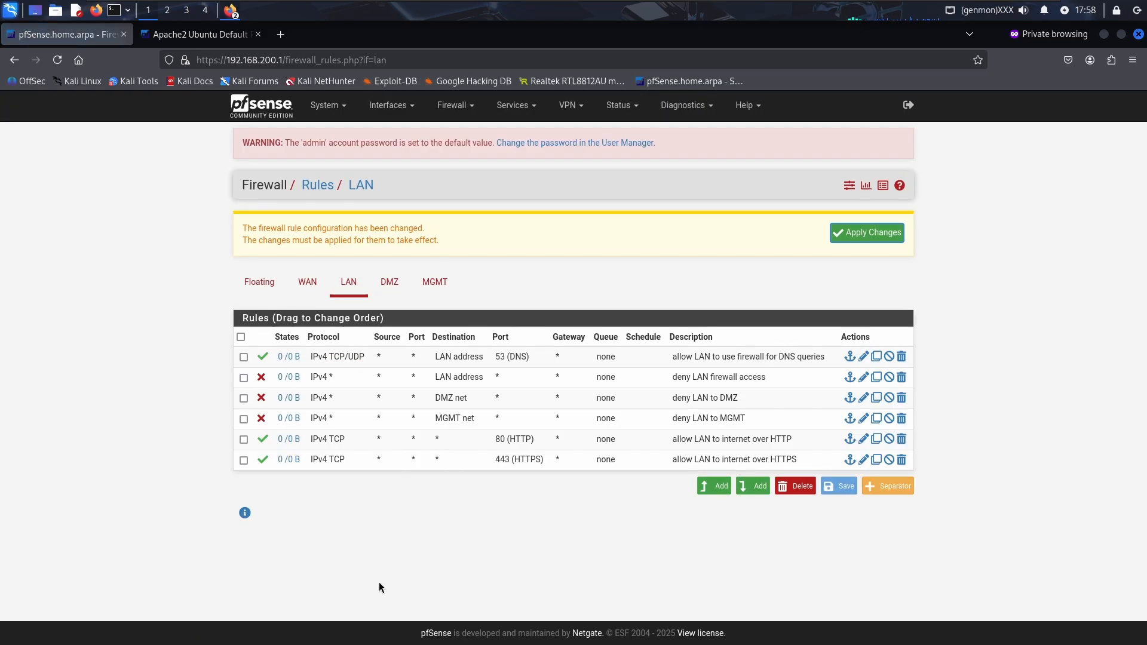
{"action": "left_click", "coordinate": [877, 235]}
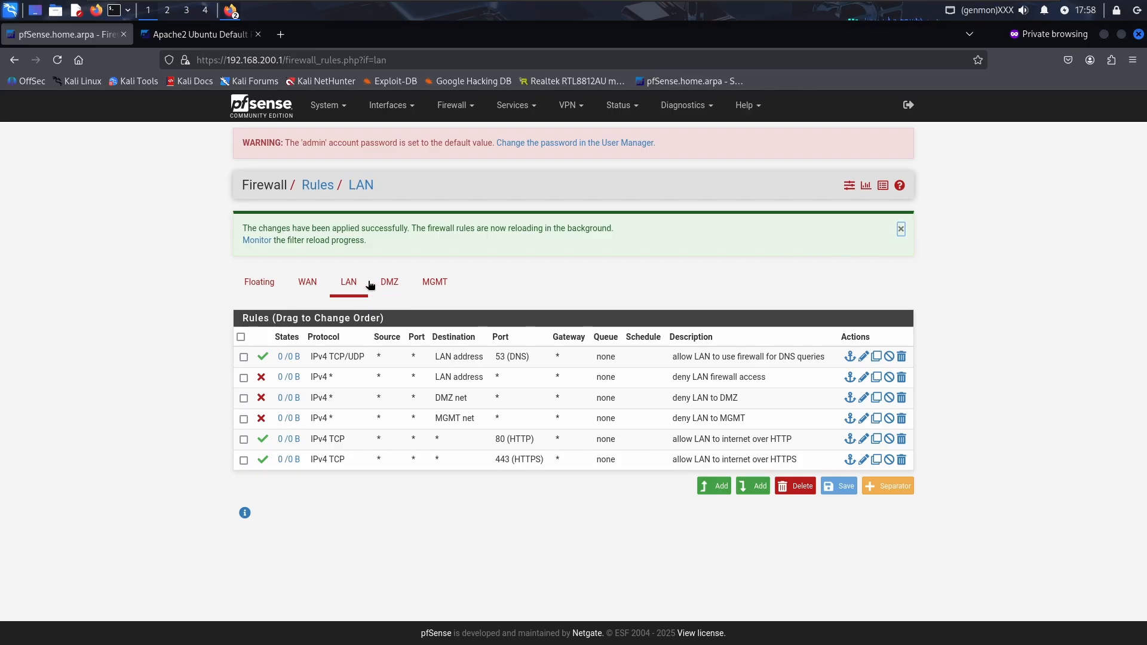
Start a new DMZ rule with destination DMZ address on port DNS (53)
{"action": "left_click", "coordinate": [389, 282]}
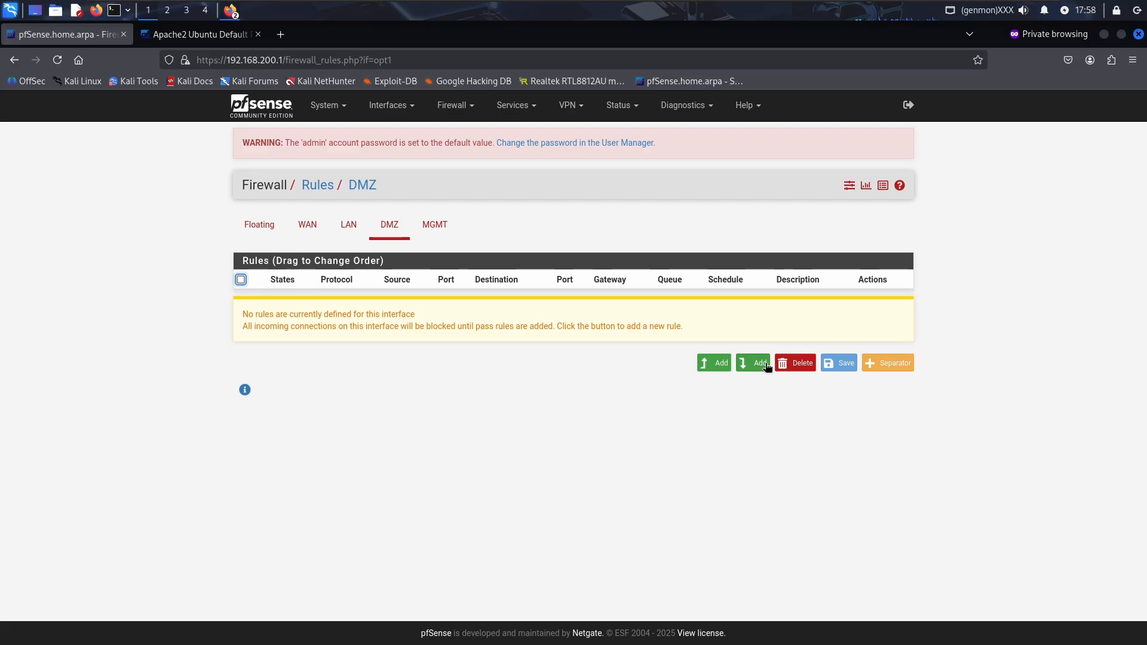
{"action": "left_click", "coordinate": [752, 362]}
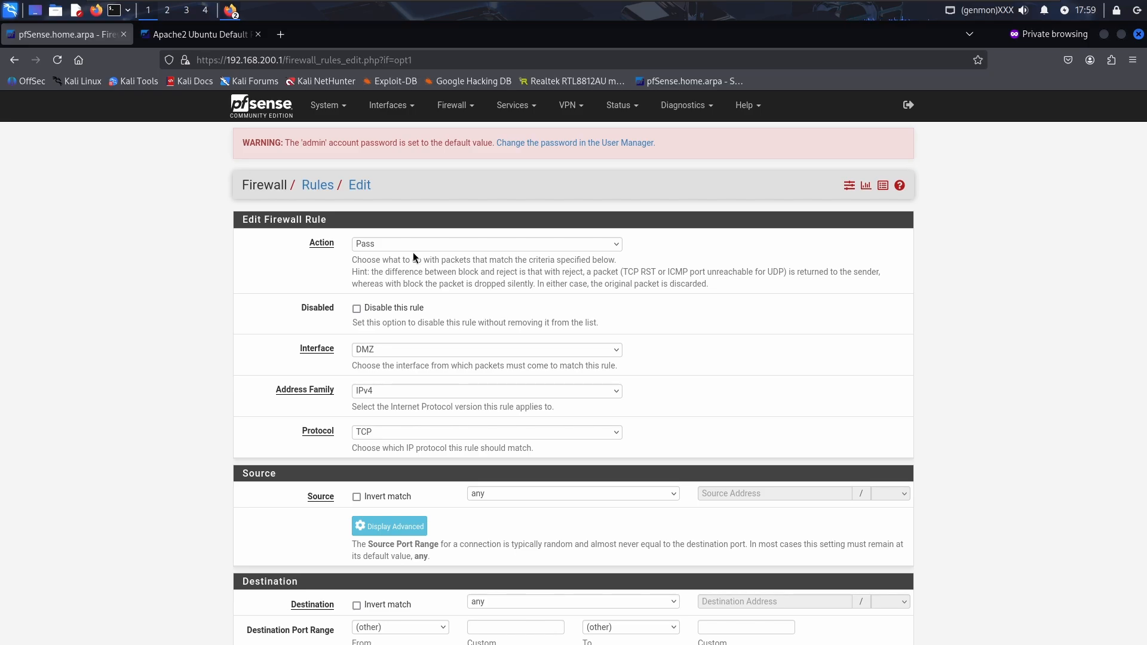
{"action": "scroll", "coordinate": [413, 253], "scroll_direction": "down", "scroll_amount": 3}
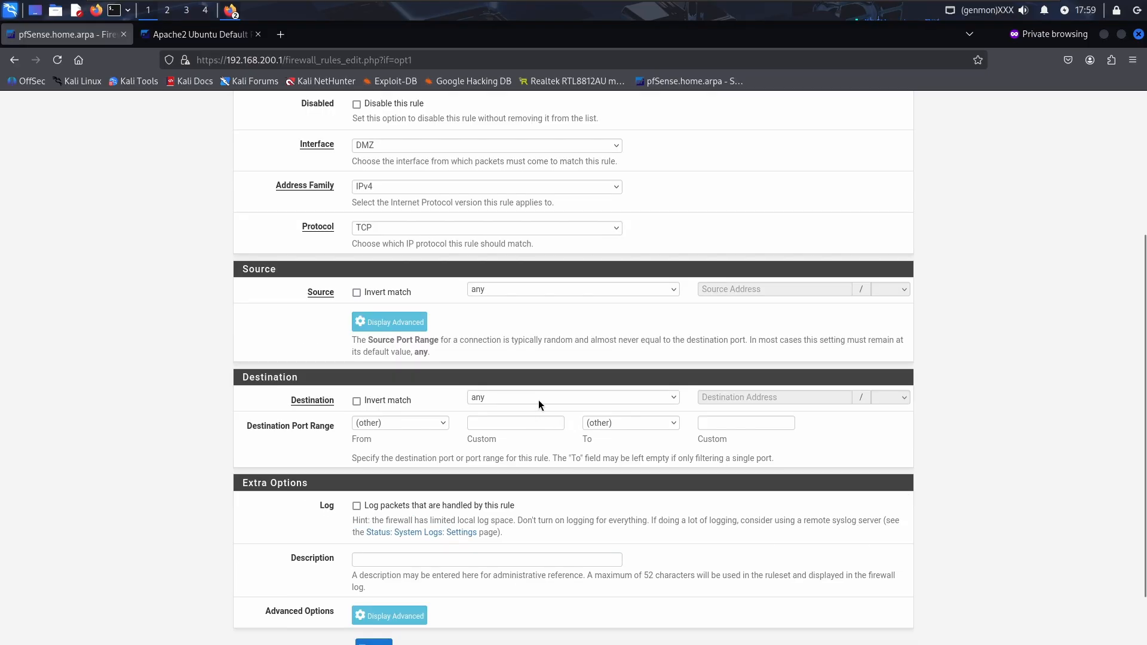
{"action": "left_click", "coordinate": [539, 399]}
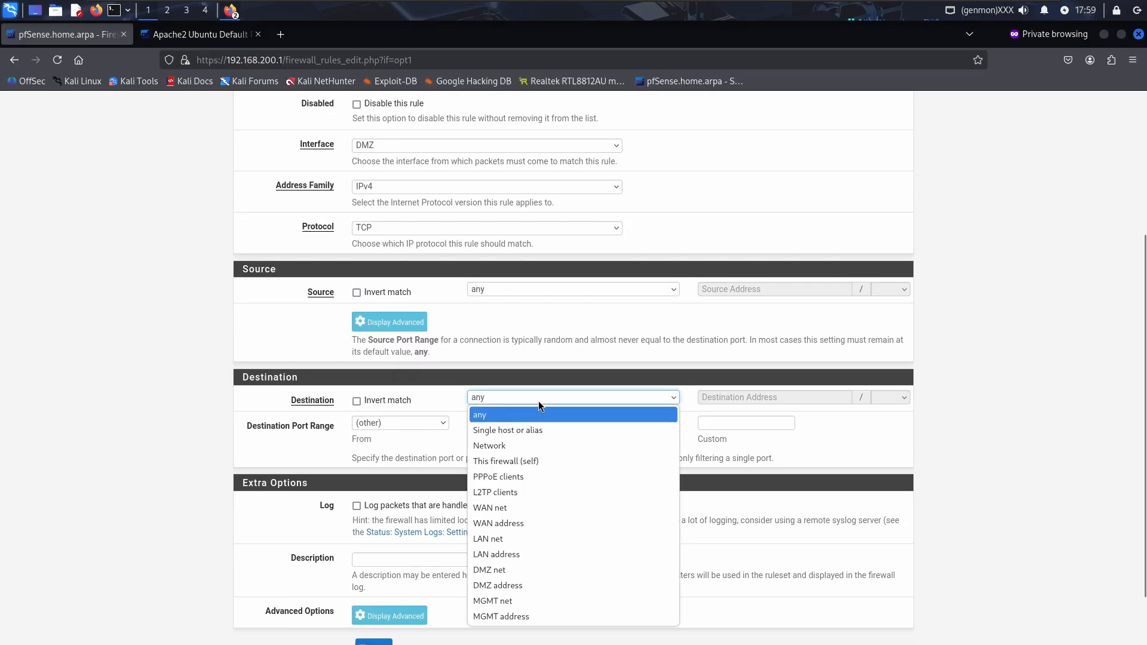
{"action": "left_click", "coordinate": [532, 584]}
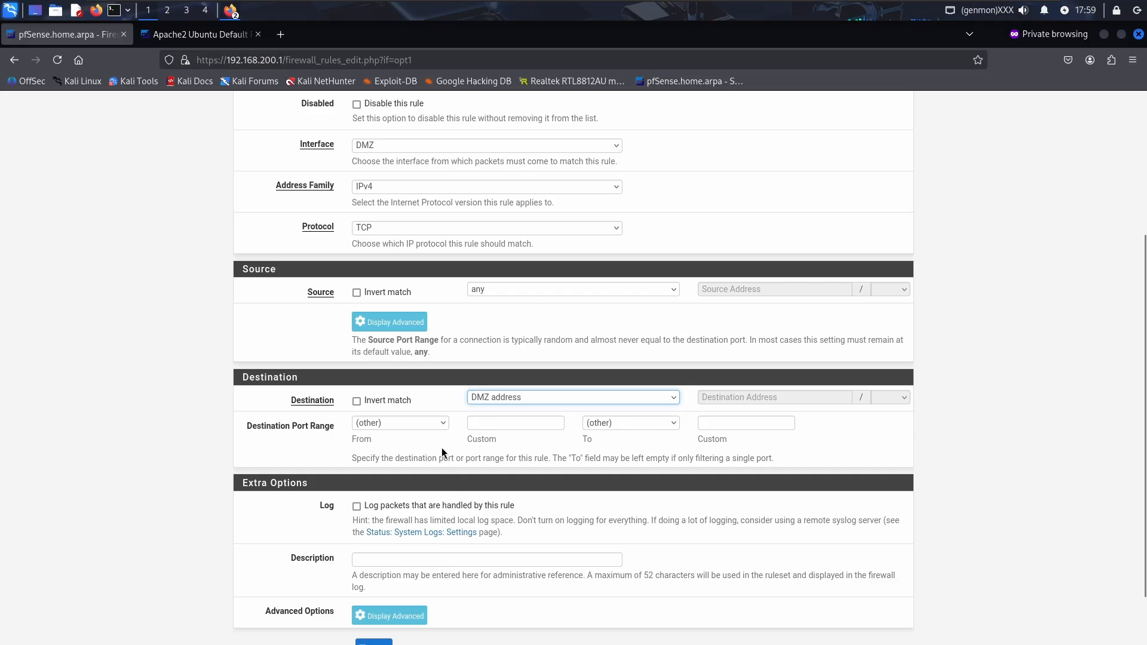
{"action": "left_click", "coordinate": [421, 421]}
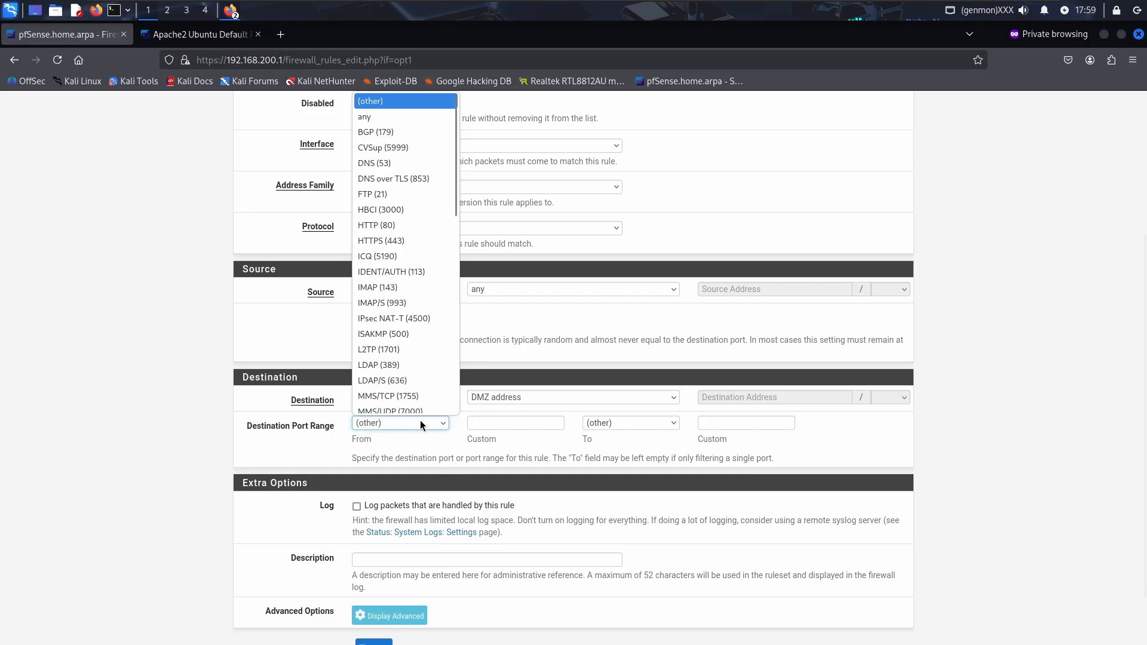
{"action": "left_click", "coordinate": [397, 156]}
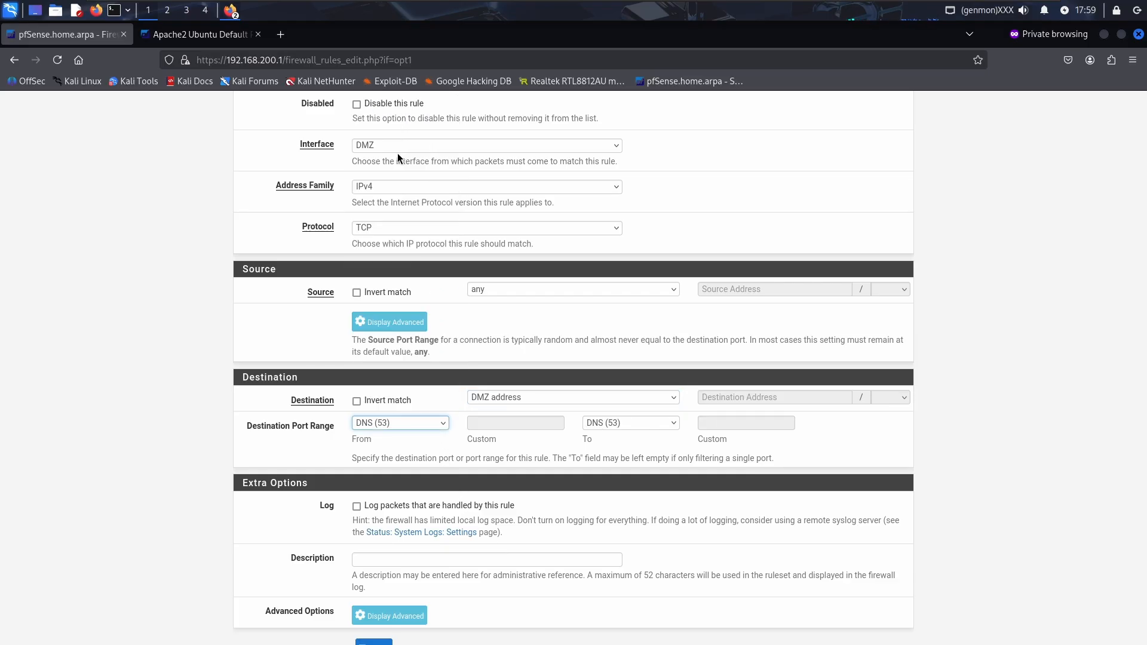
Set protocol TCP/UDP, add a description about DMZ DNS queries, save, and apply
{"action": "scroll", "coordinate": [394, 224], "scroll_direction": "up", "scroll_amount": 2}
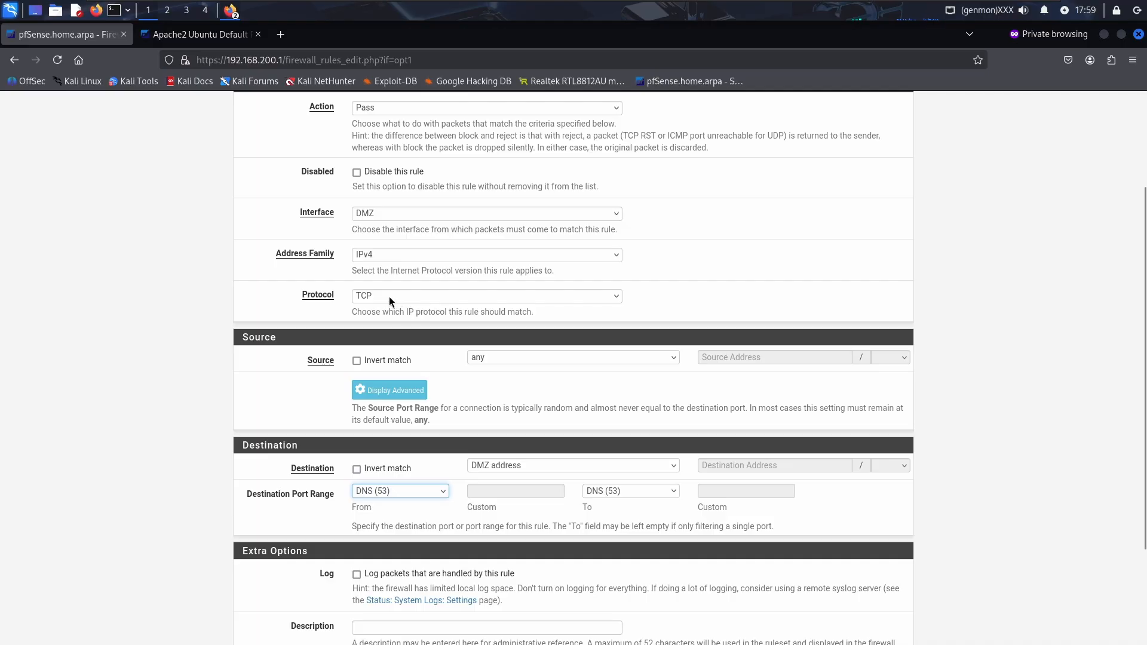
{"action": "left_click", "coordinate": [390, 298]}
{"action": "left_click", "coordinate": [381, 356]}
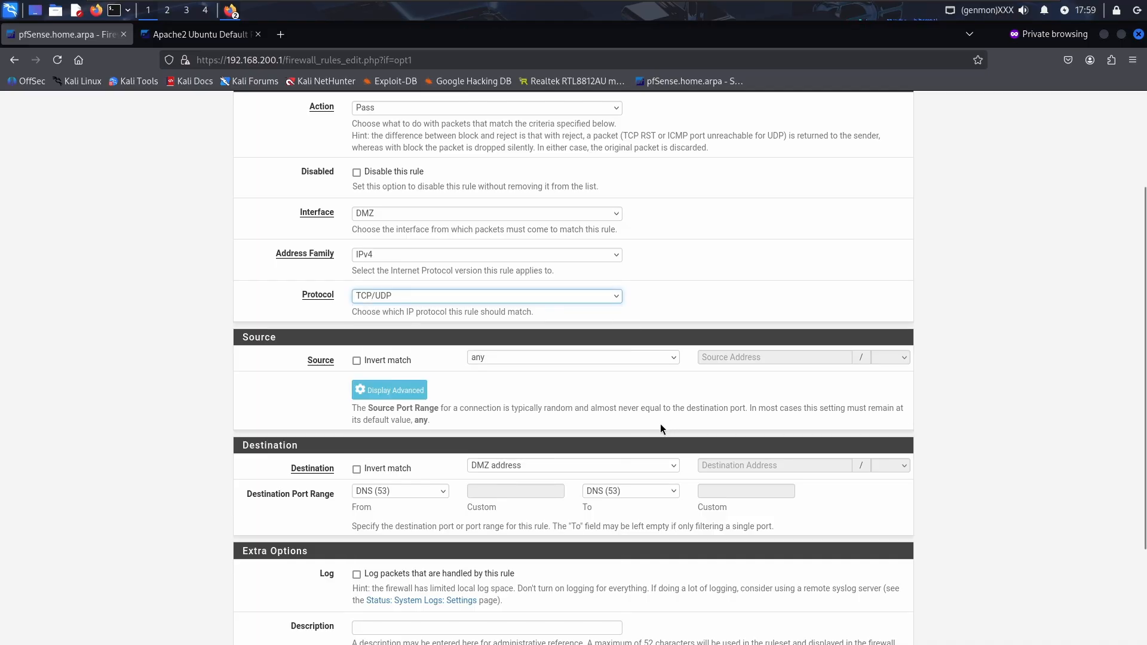
{"action": "scroll", "coordinate": [655, 418], "scroll_direction": "down", "scroll_amount": 4}
{"action": "left_click", "coordinate": [469, 490]}
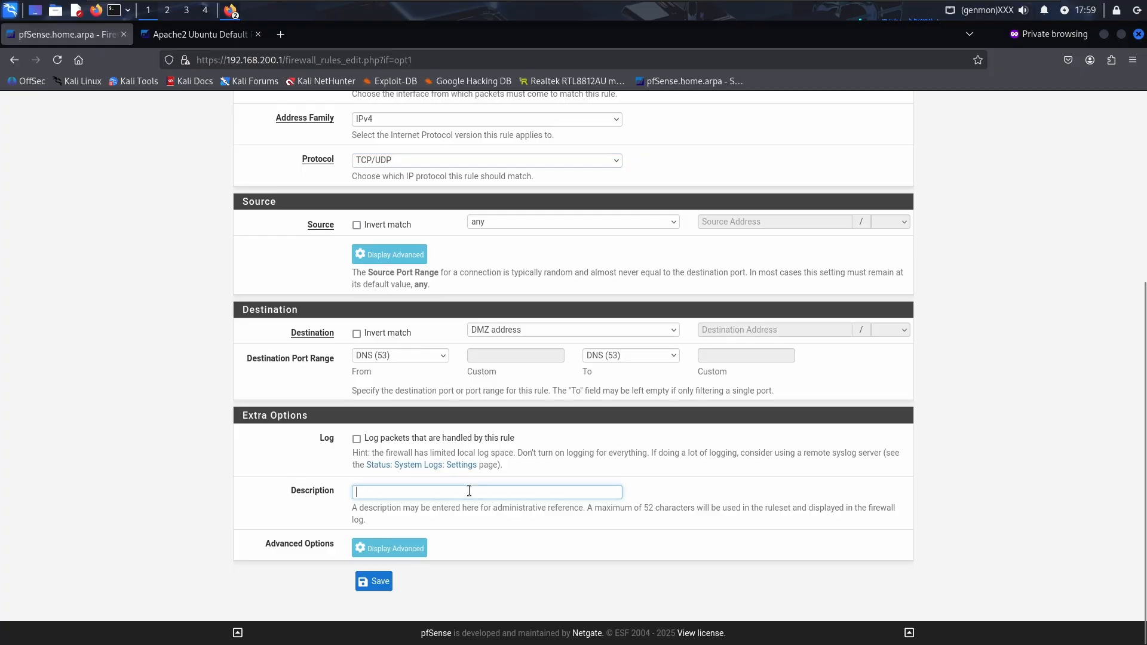
{"action": "type", "text": "allow DMZ"}
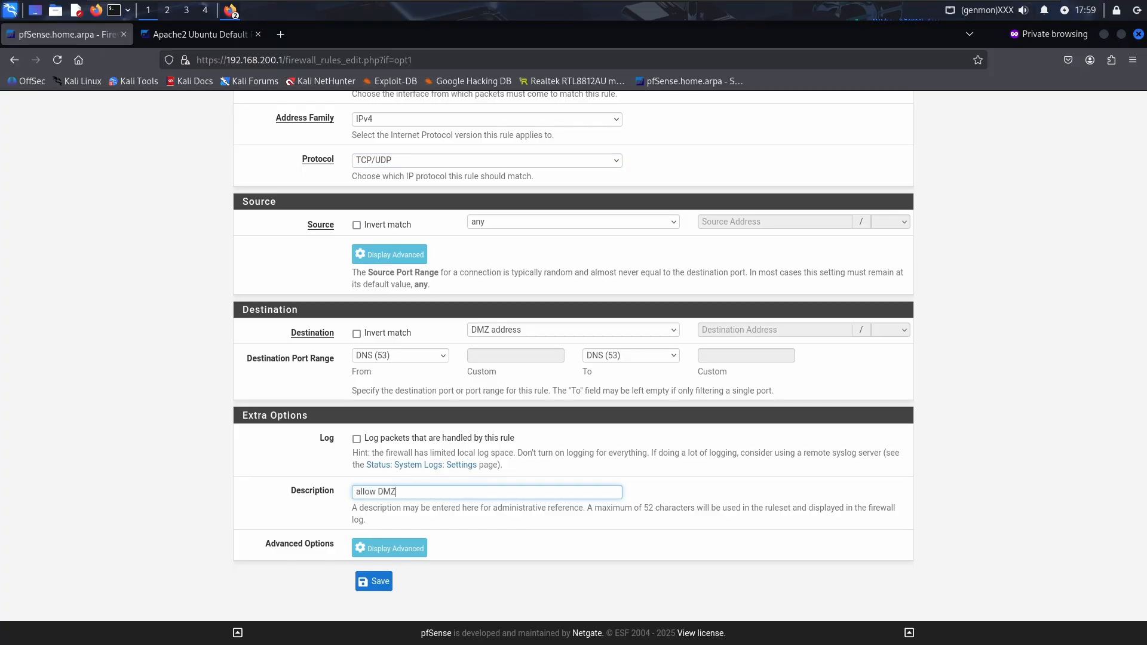
{"action": "type", "text": " to use fi"}
{"action": "type", "text": "DNS queir"}
{"action": "scroll", "coordinate": [452, 562], "scroll_direction": "up", "scroll_amount": 5}
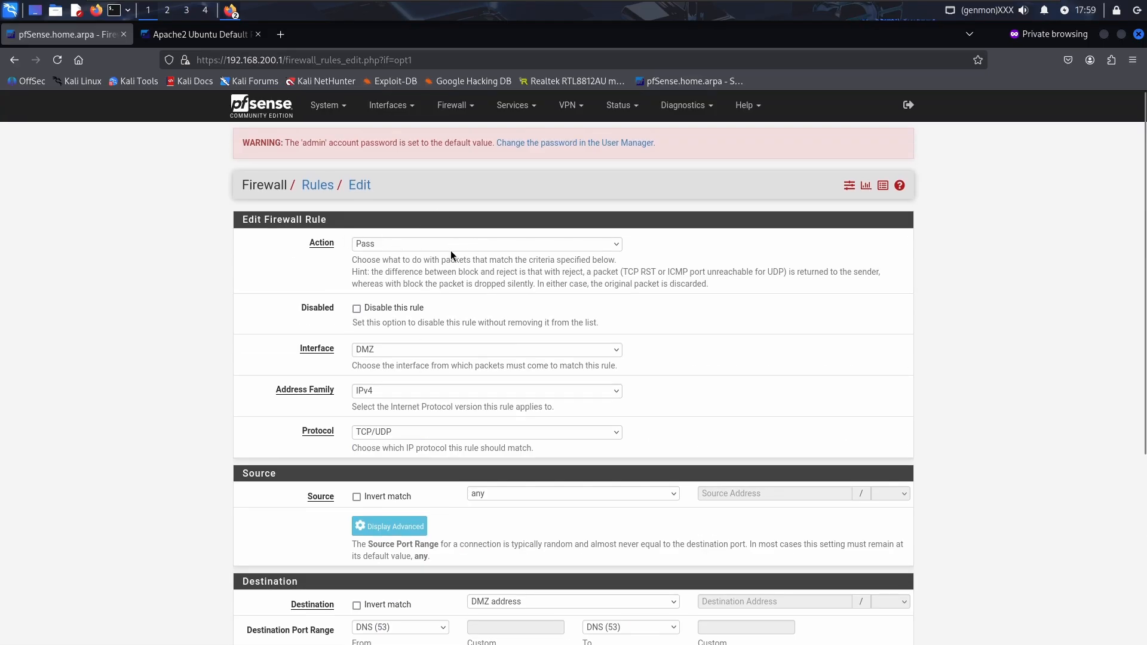
{"action": "scroll", "coordinate": [450, 251], "scroll_direction": "down", "scroll_amount": 5}
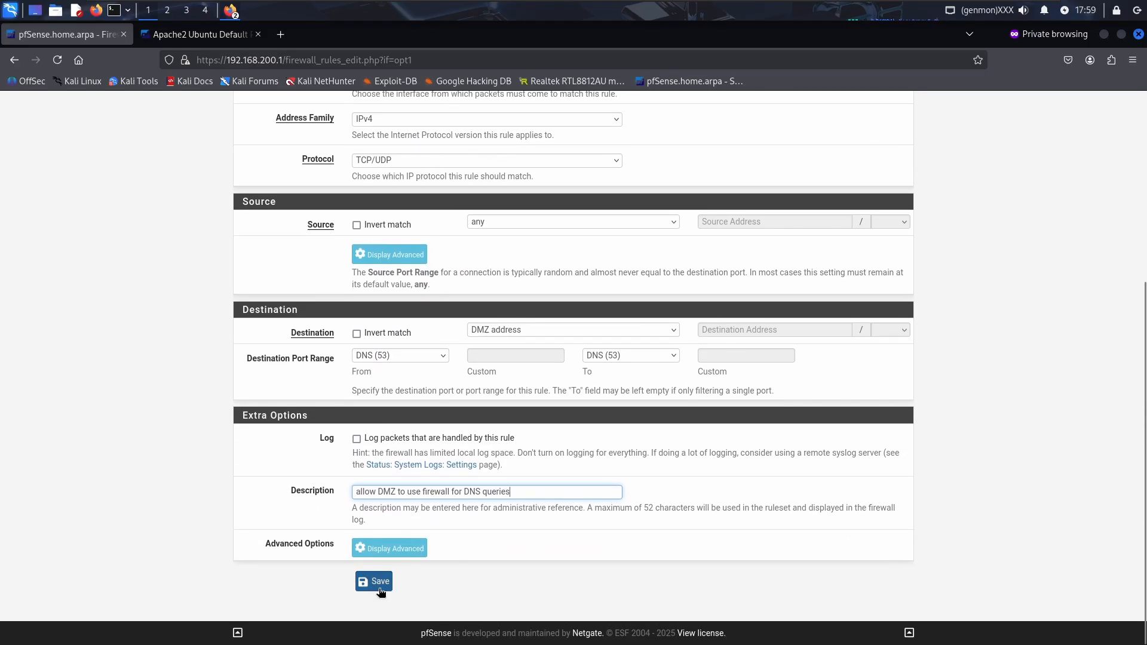
{"action": "left_click", "coordinate": [379, 588]}
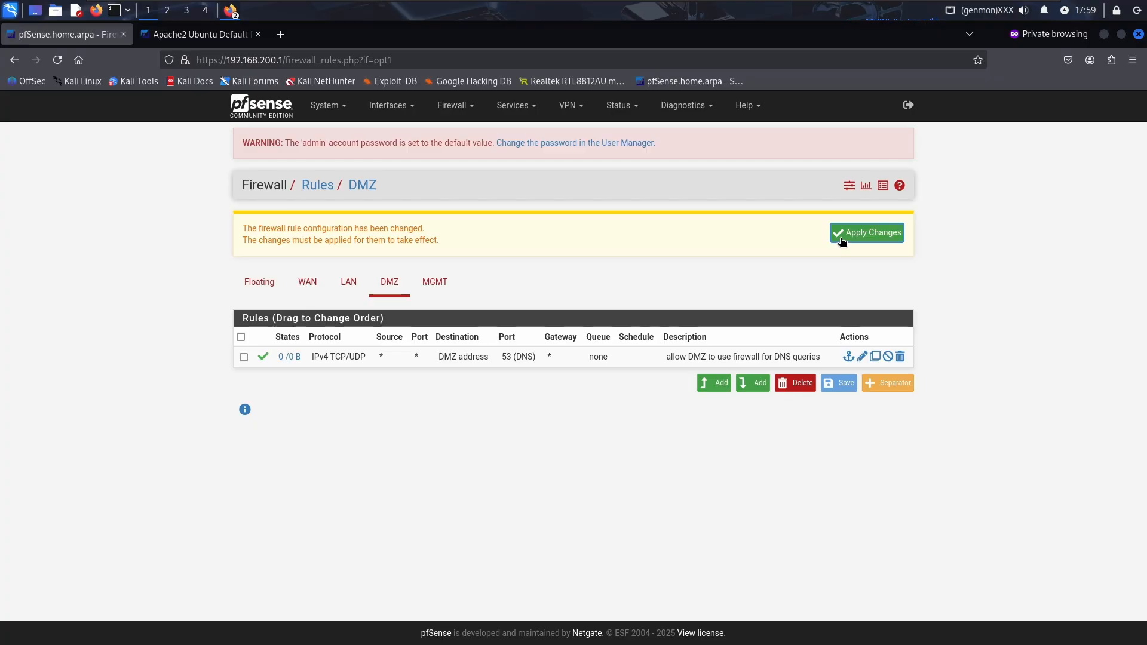
{"action": "left_click", "coordinate": [842, 239]}
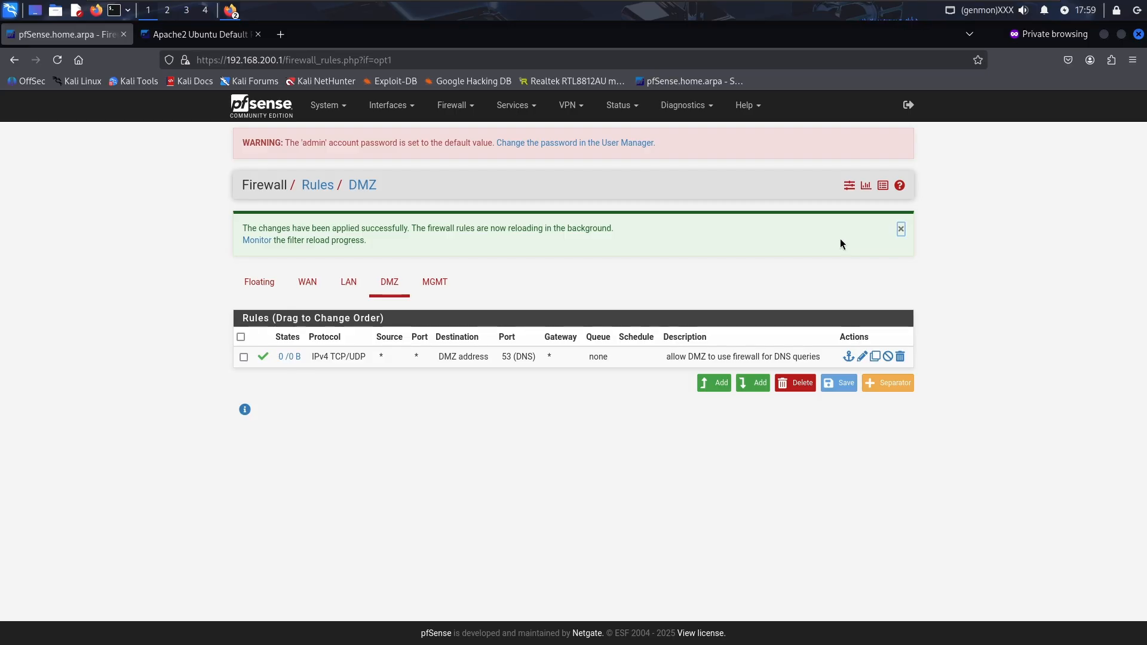
Start another DMZ rule set to Block, destination DMZ address, protocol Any
{"action": "left_click", "coordinate": [754, 381]}
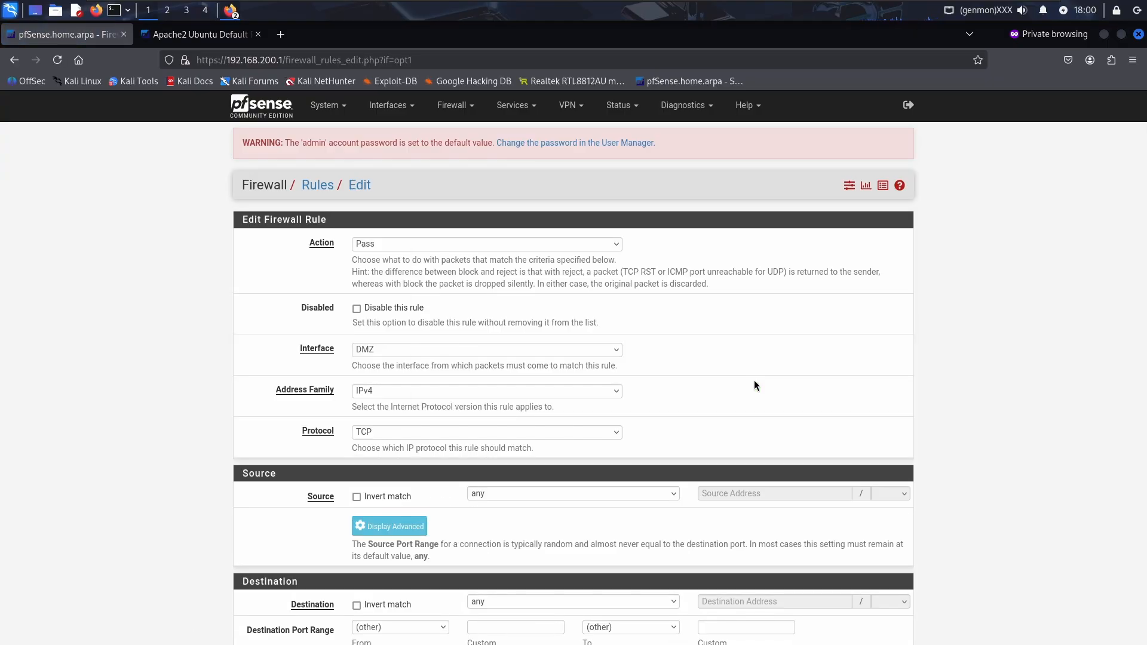
{"action": "left_click", "coordinate": [464, 242]}
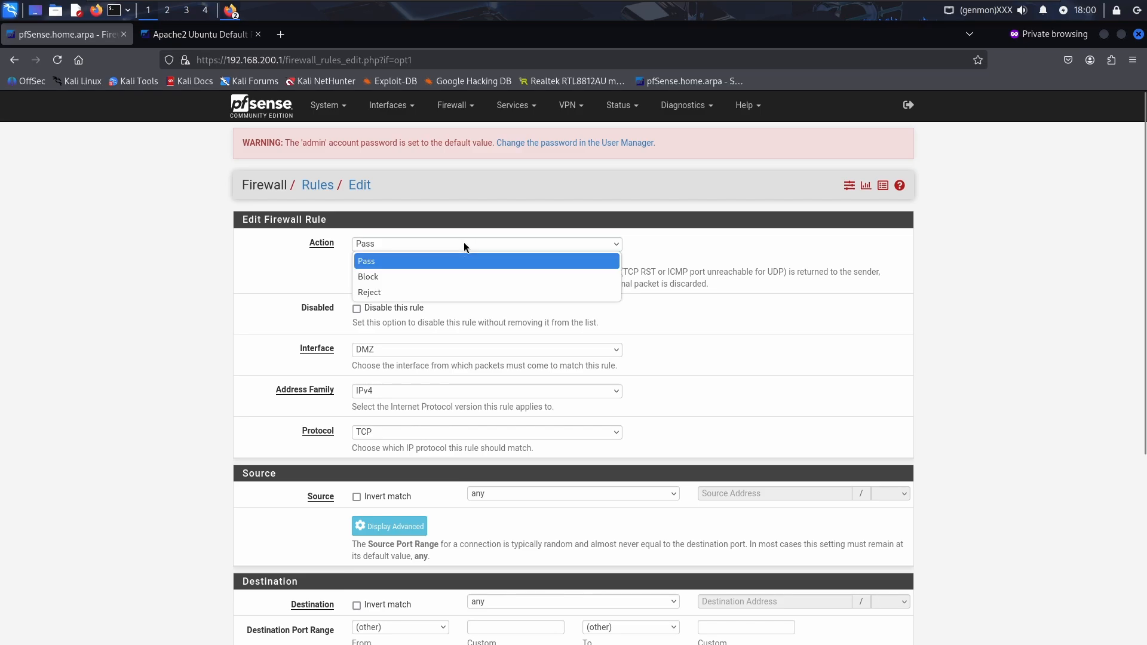
{"action": "left_click", "coordinate": [440, 272]}
{"action": "scroll", "coordinate": [430, 400], "scroll_direction": "down", "scroll_amount": 3}
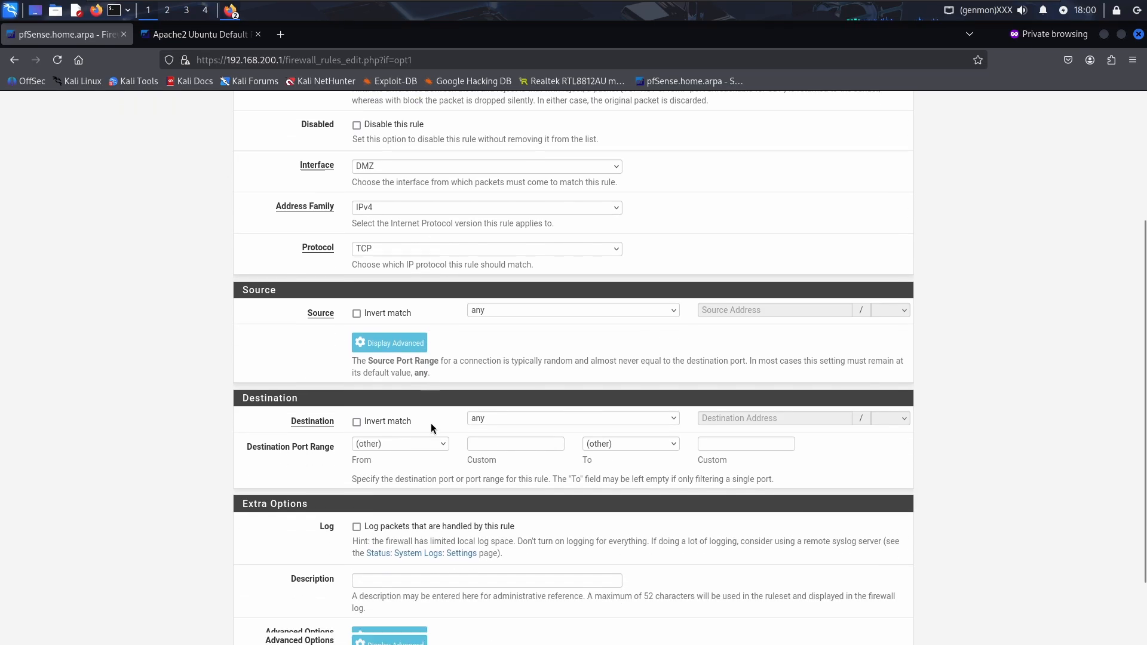
{"action": "left_click", "coordinate": [517, 402]}
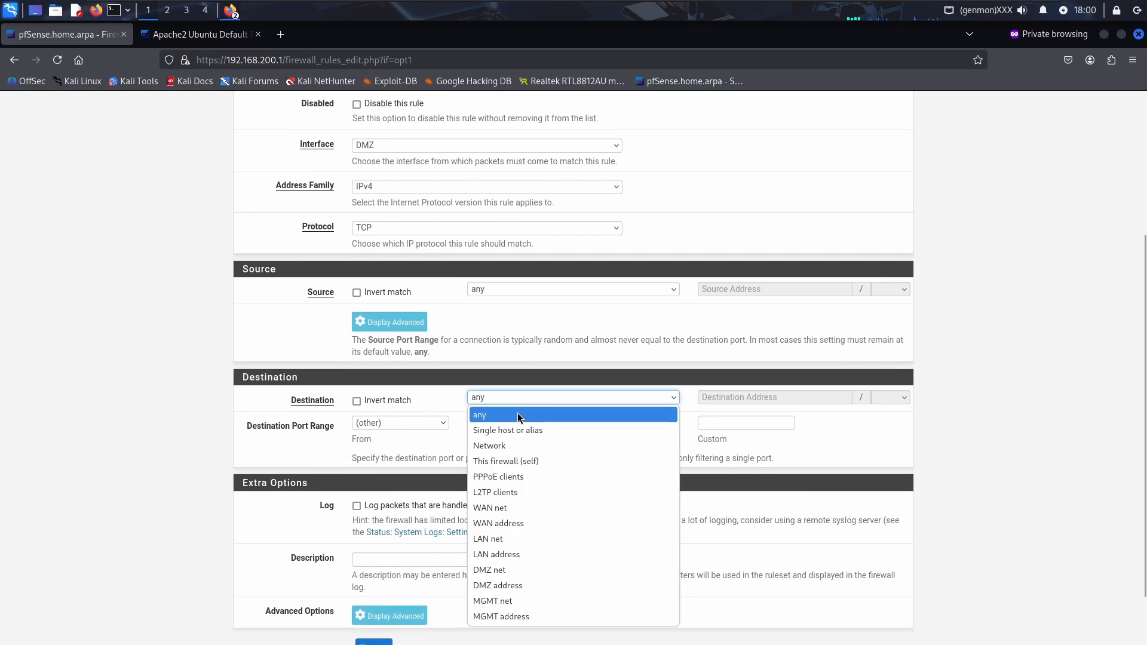
{"action": "left_click", "coordinate": [490, 586]}
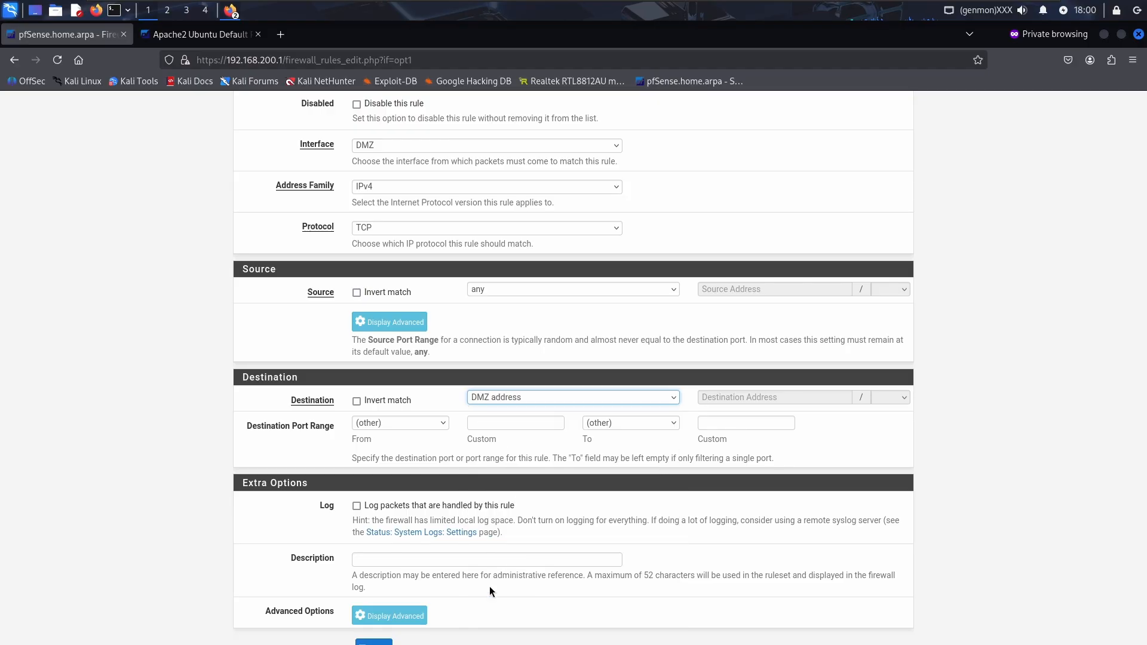
{"action": "left_click", "coordinate": [425, 232]}
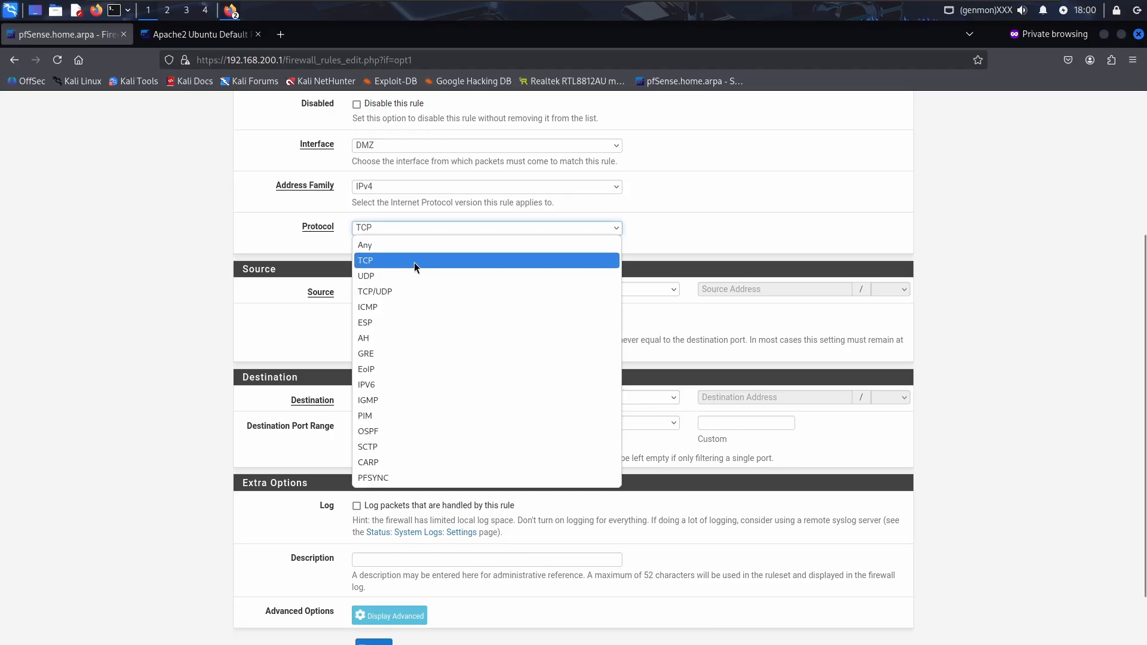
{"action": "left_click", "coordinate": [412, 246]}
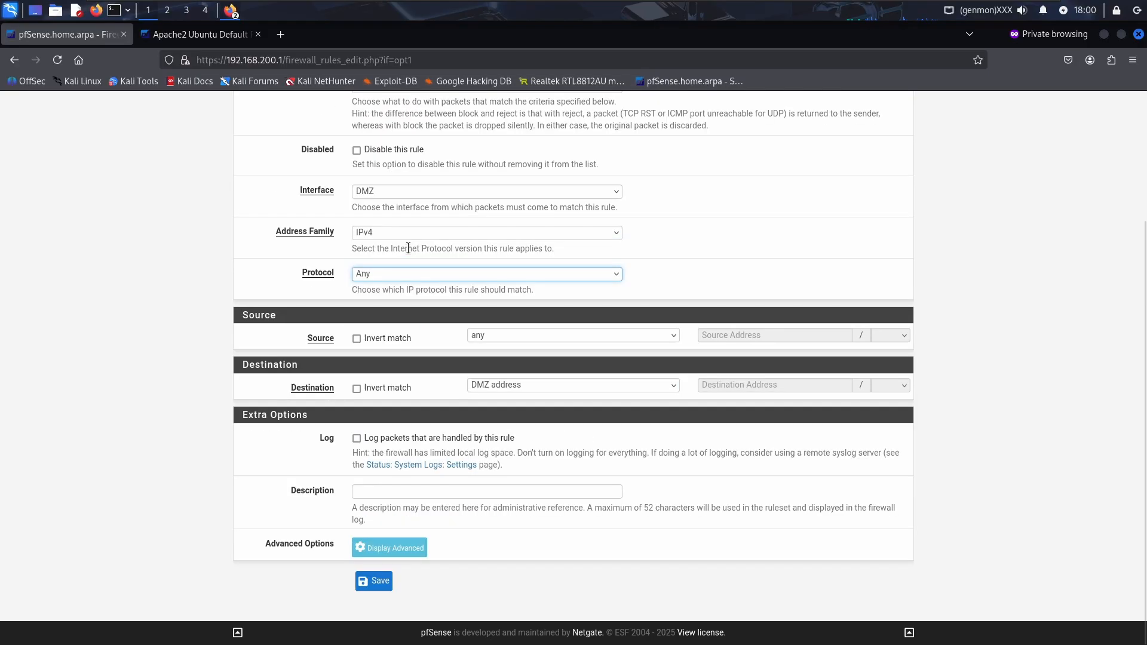
Describe the rule 'deny DMZ firewall access', save it, and apply the changes
{"action": "left_click", "coordinate": [430, 492]}
{"action": "type", "text": "d"}
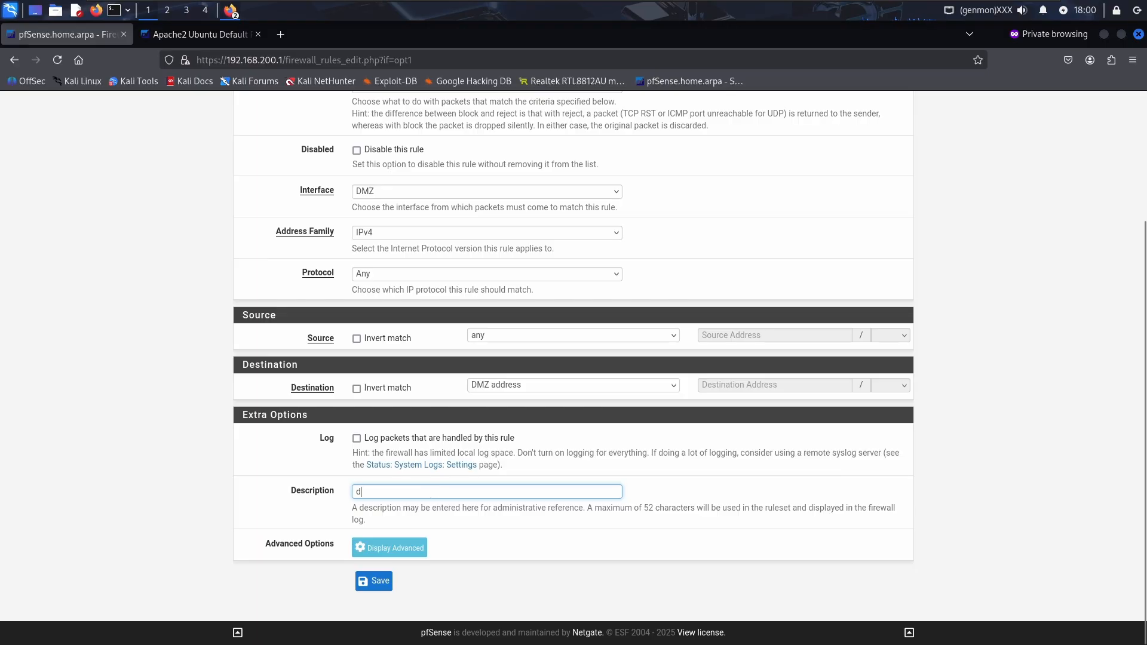
{"action": "type", "text": "eny DMZ f"}
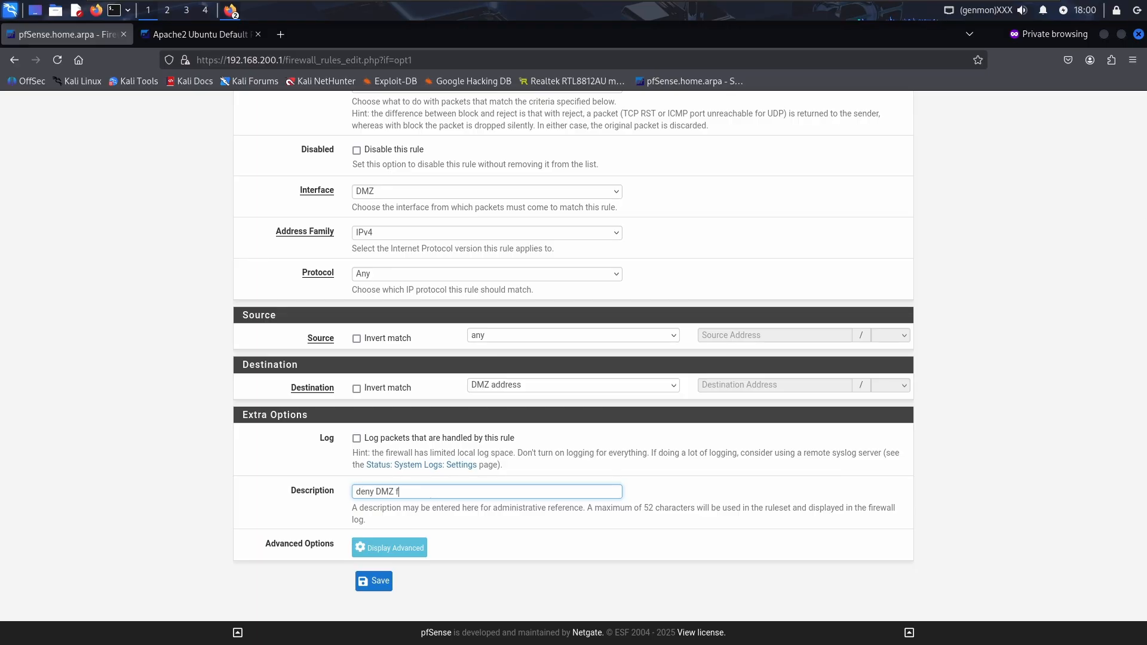
{"action": "type", "text": "irewall access"}
{"action": "left_click", "coordinate": [375, 580]}
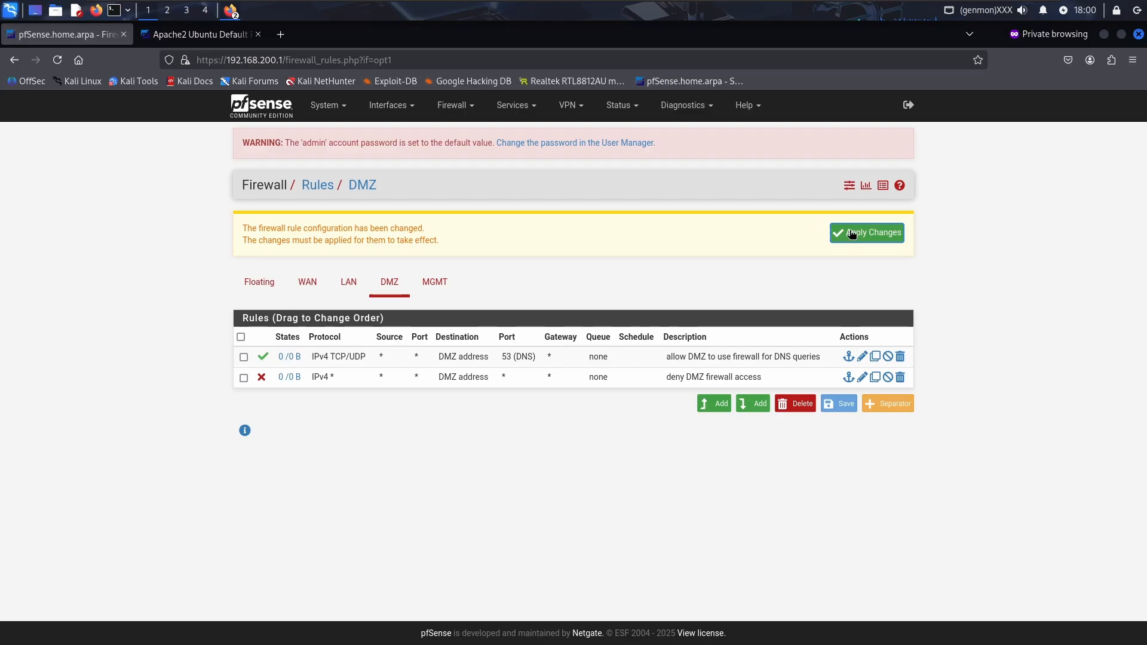
{"action": "left_click", "coordinate": [851, 232]}
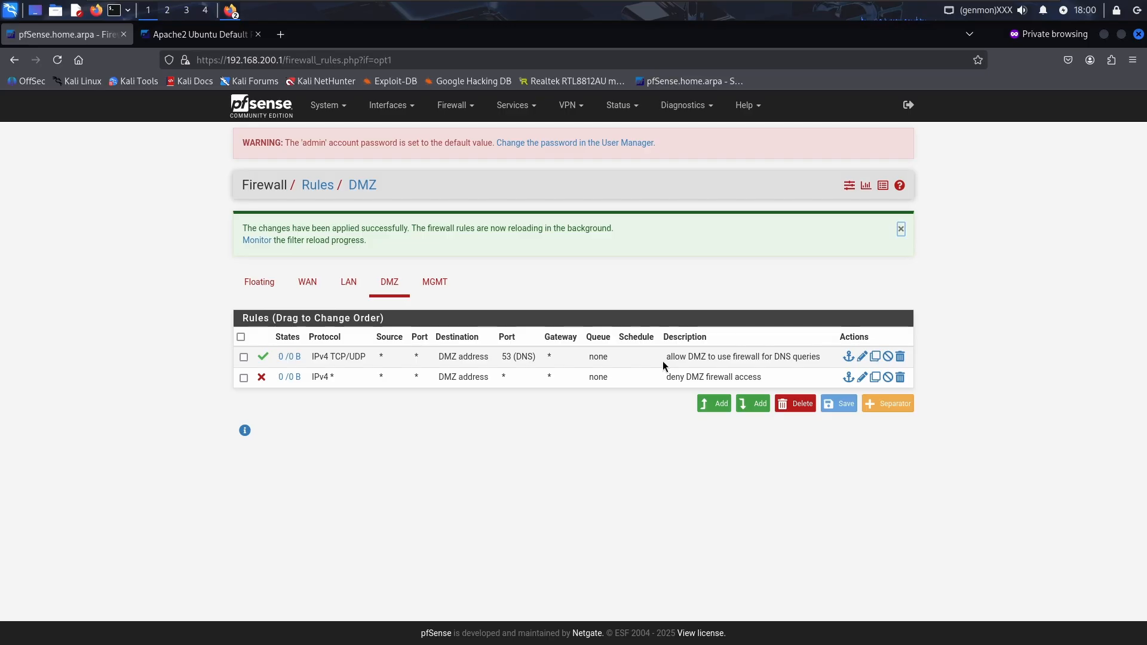
Copy the LAN HTTP allow rule to the DMZ interface as 'allow DMZ to internet over HTTP'
{"action": "left_click", "coordinate": [357, 289]}
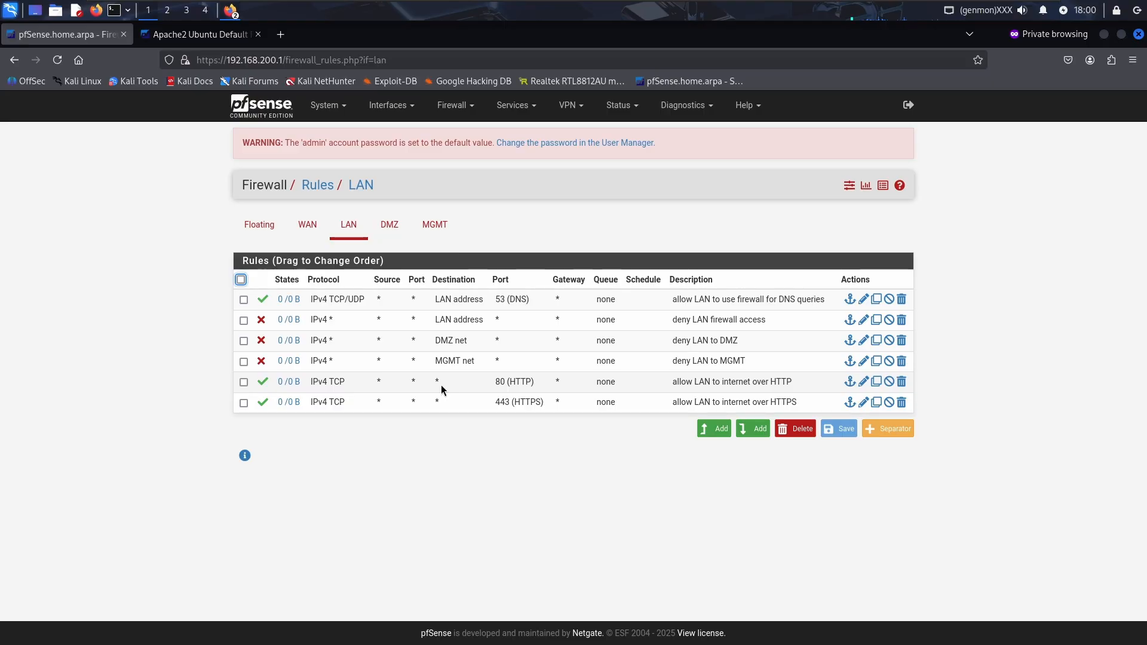
{"action": "left_click", "coordinate": [872, 383]}
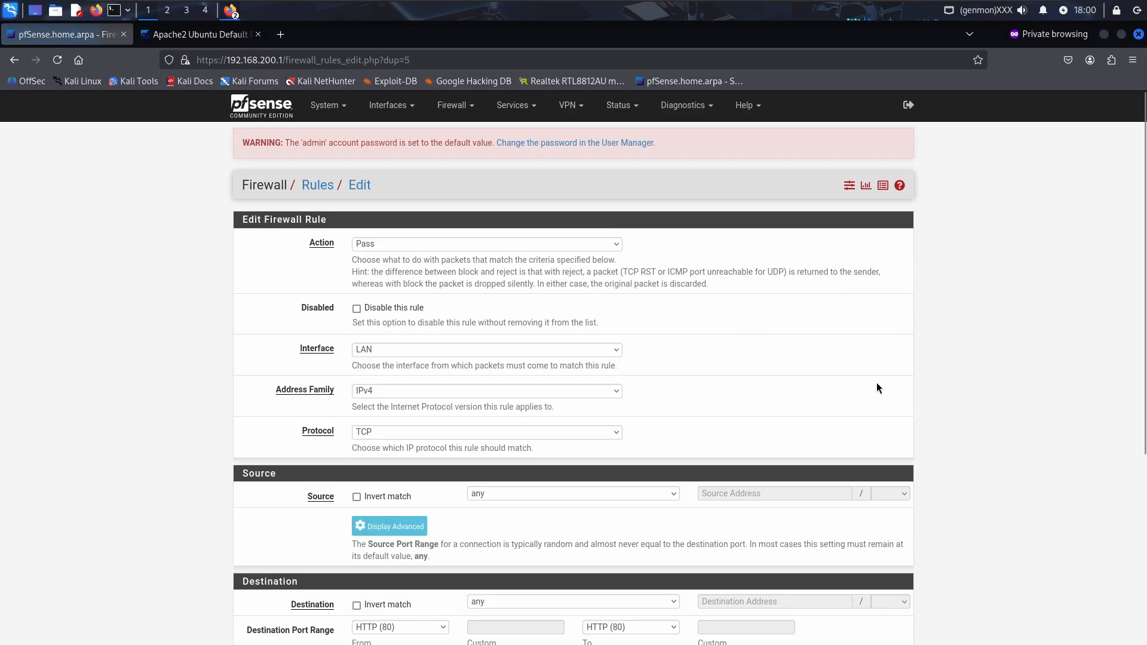
{"action": "left_click", "coordinate": [600, 353]}
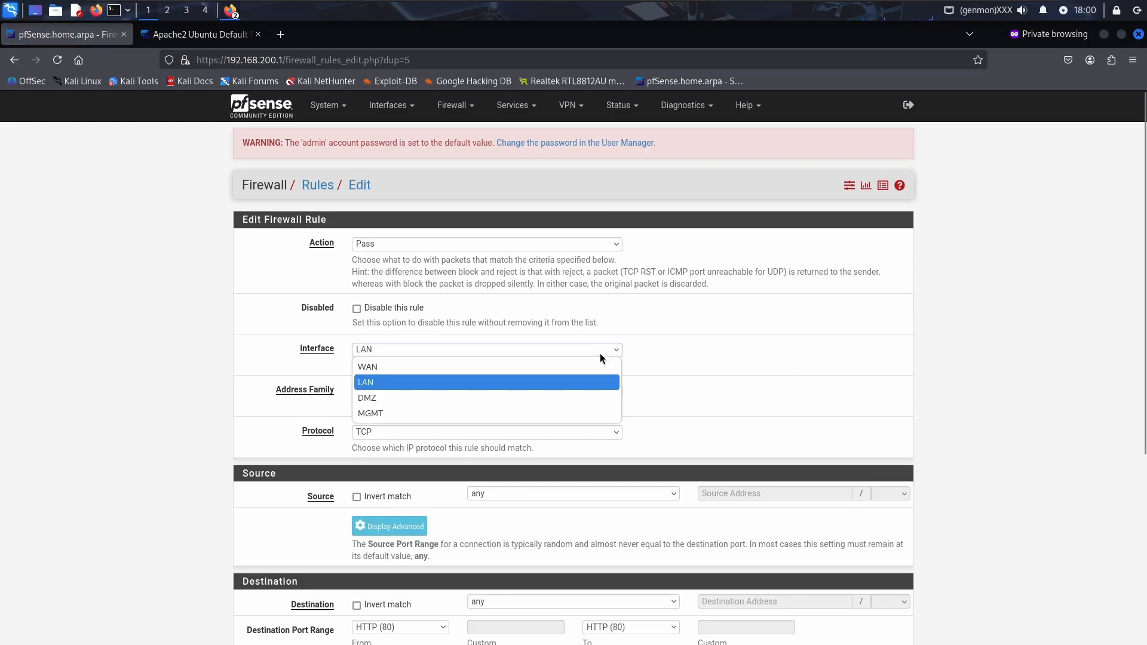
{"action": "left_click", "coordinate": [582, 399]}
{"action": "scroll", "coordinate": [677, 397], "scroll_direction": "down", "scroll_amount": 5}
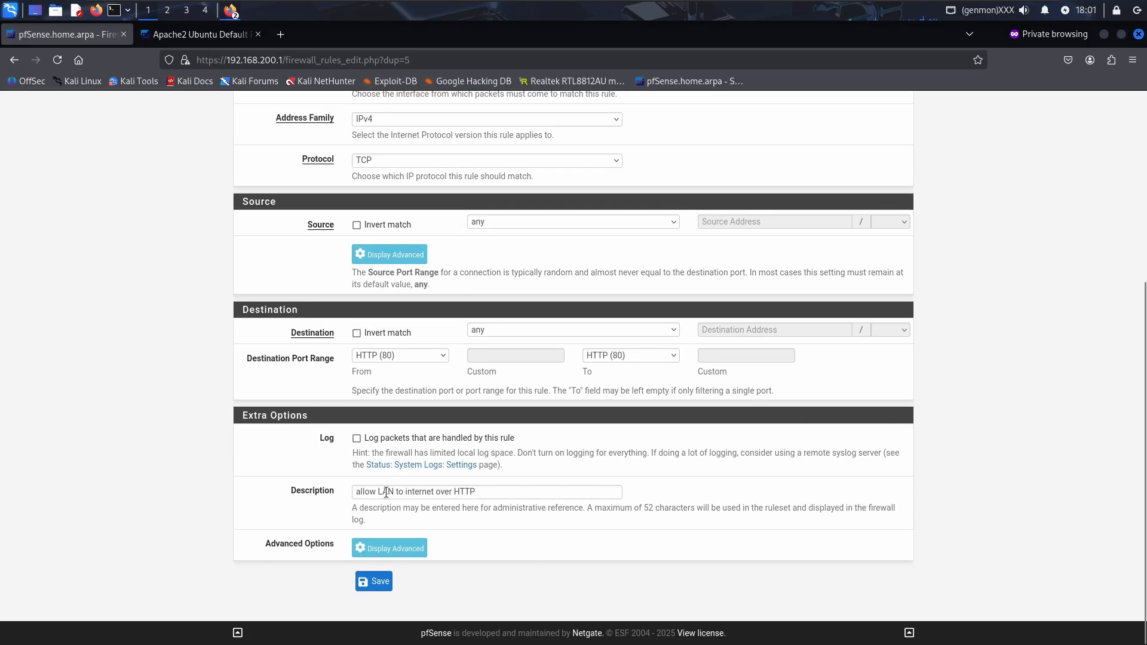
{"action": "double_click", "coordinate": [386, 492]}
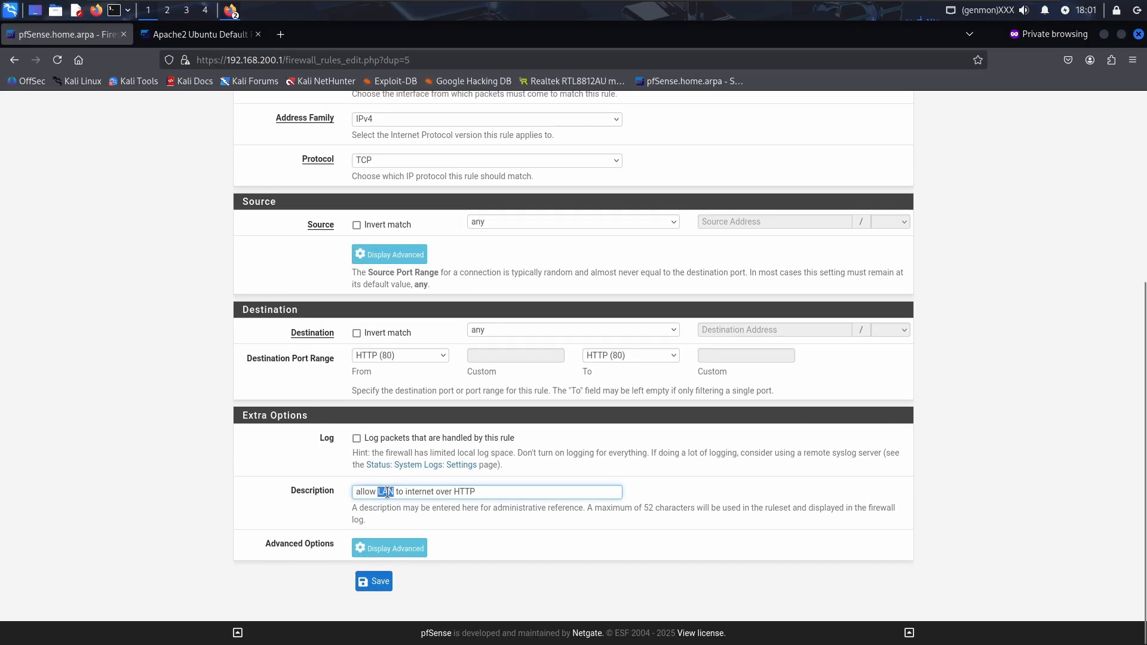
{"action": "type", "text": "DMZ"}
{"action": "left_click", "coordinate": [383, 582]}
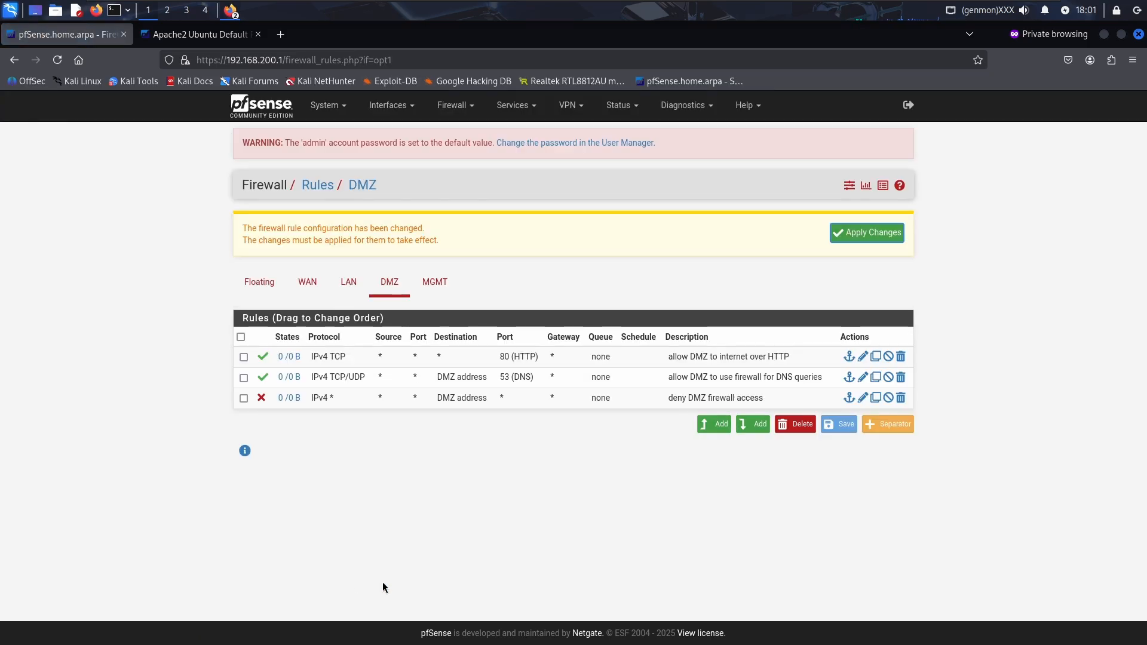
Apply changes, then copy the DMZ HTTP rule with destination port HTTPS (443)
{"action": "left_click", "coordinate": [856, 231]}
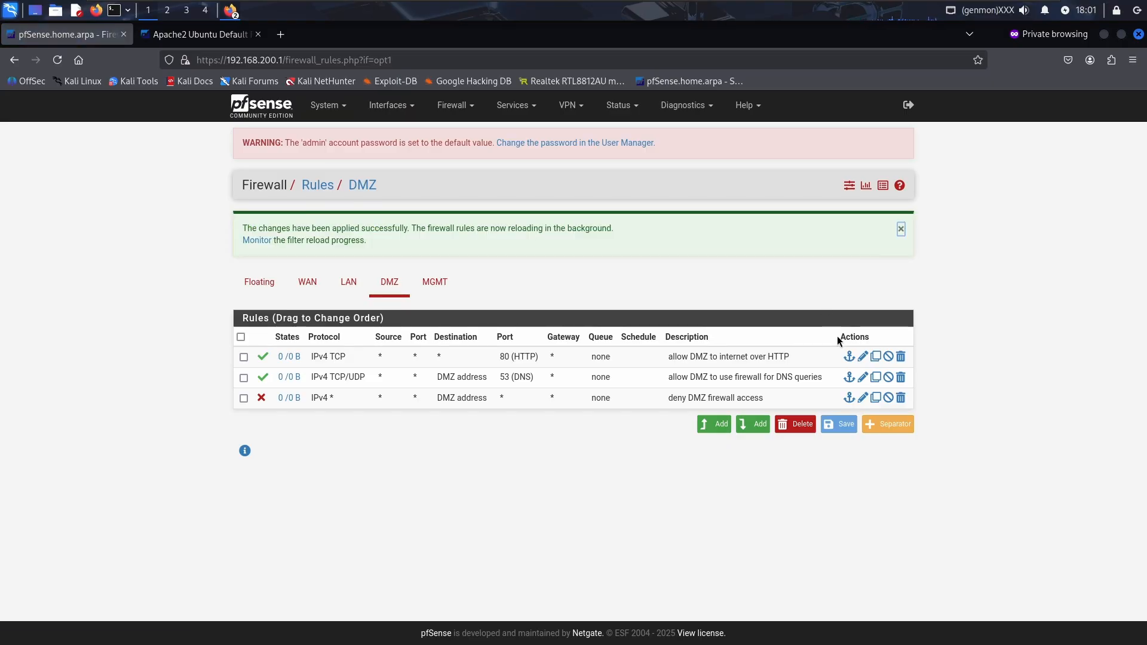
{"action": "left_click", "coordinate": [877, 358]}
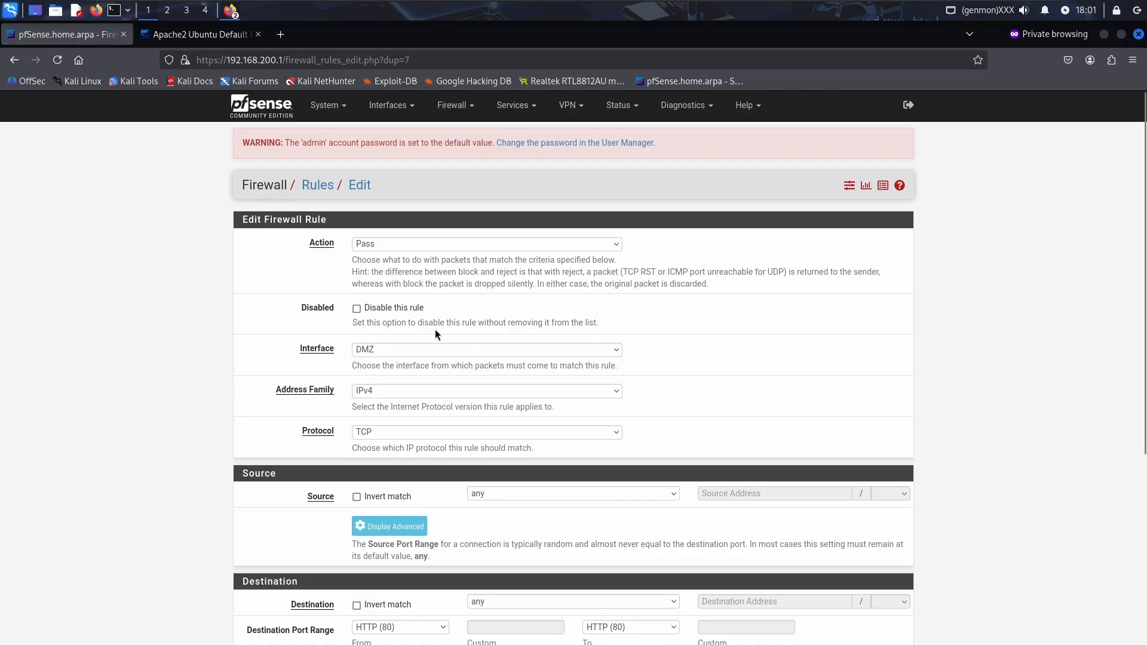
{"action": "scroll", "coordinate": [435, 333], "scroll_direction": "down", "scroll_amount": 3}
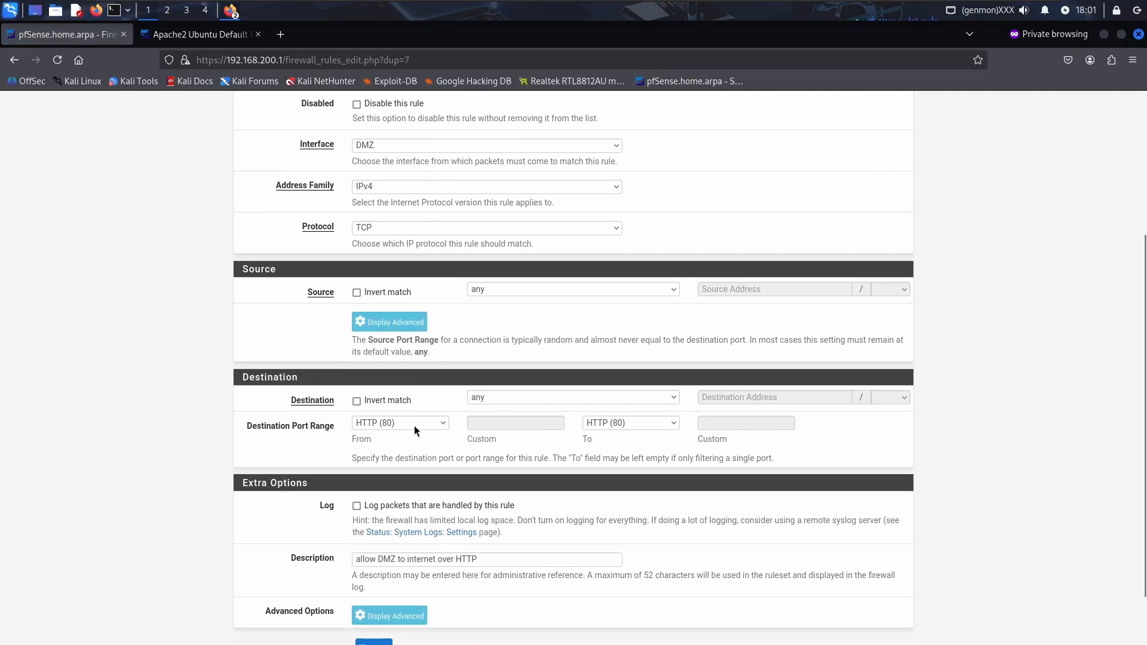
{"action": "left_click", "coordinate": [414, 425]}
{"action": "left_click", "coordinate": [386, 241]}
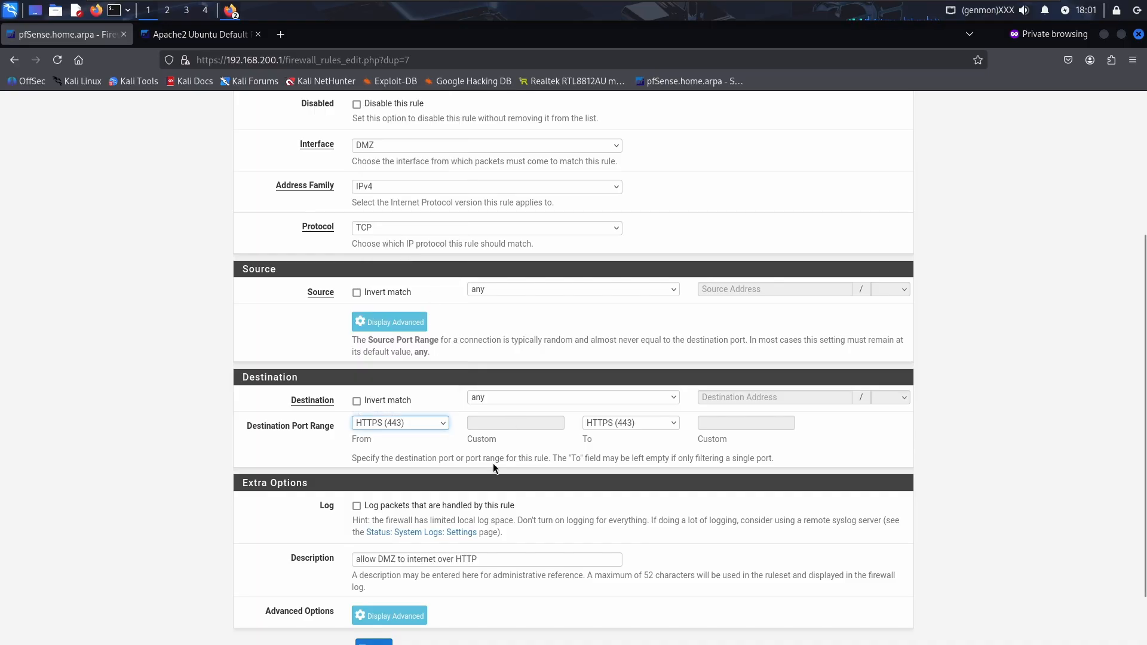
Rename the copy 'allow DMZ to internet over HTTPS', save, and apply the changes
{"action": "left_click", "coordinate": [481, 560]}
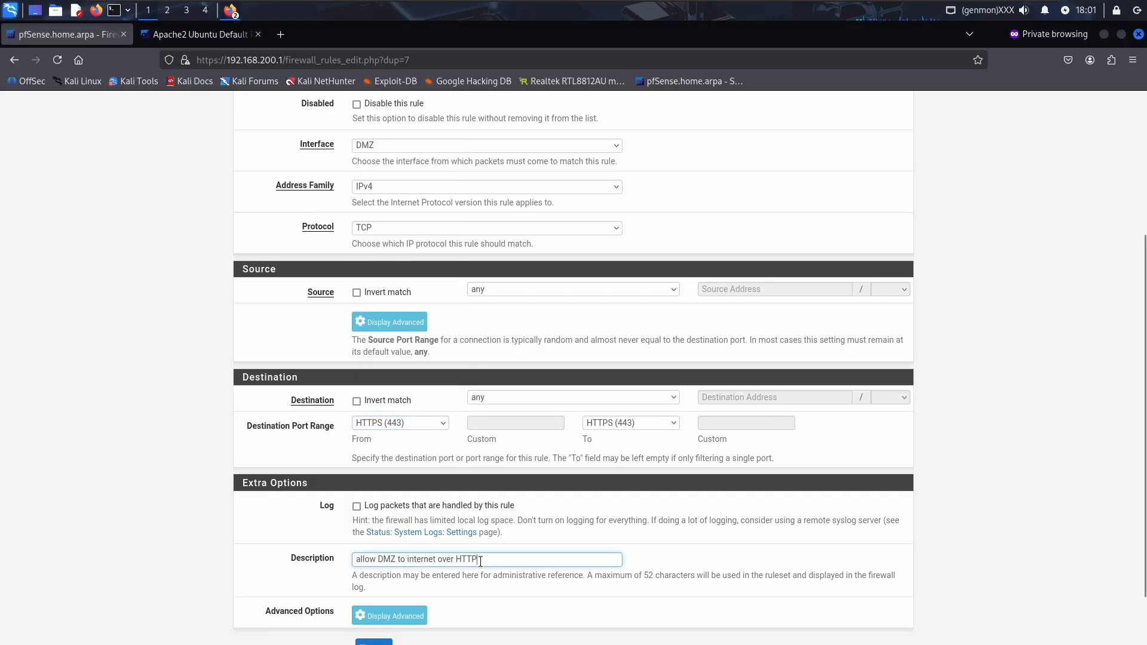
{"action": "type", "text": "S"}
{"action": "scroll", "coordinate": [496, 562], "scroll_direction": "down", "scroll_amount": 2}
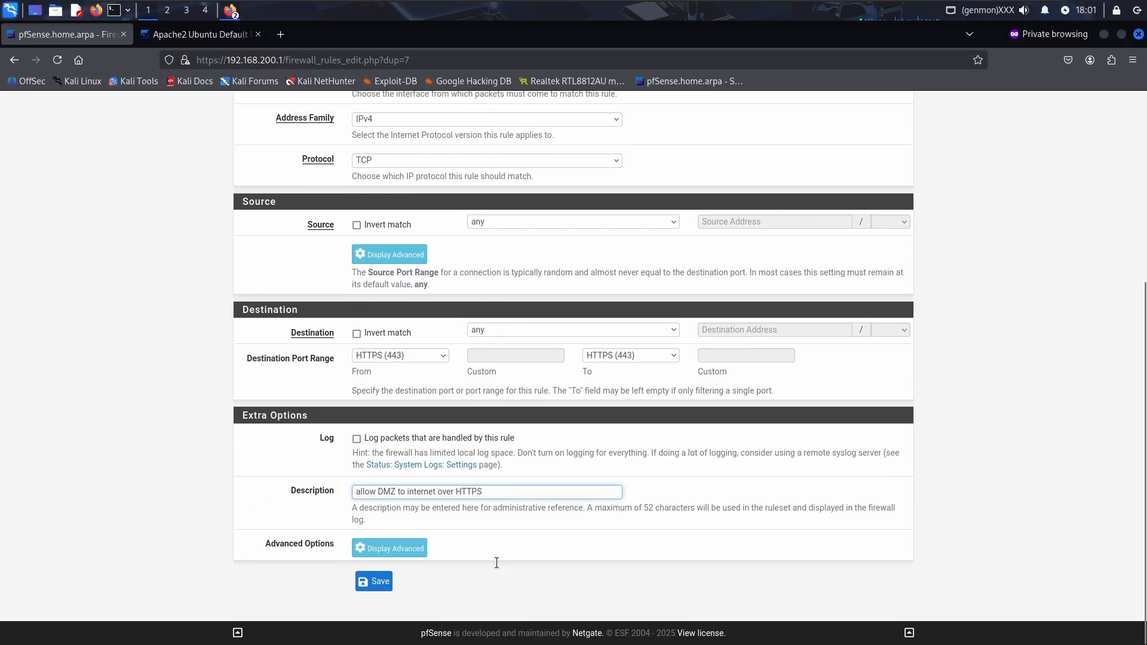
{"action": "left_click", "coordinate": [382, 582]}
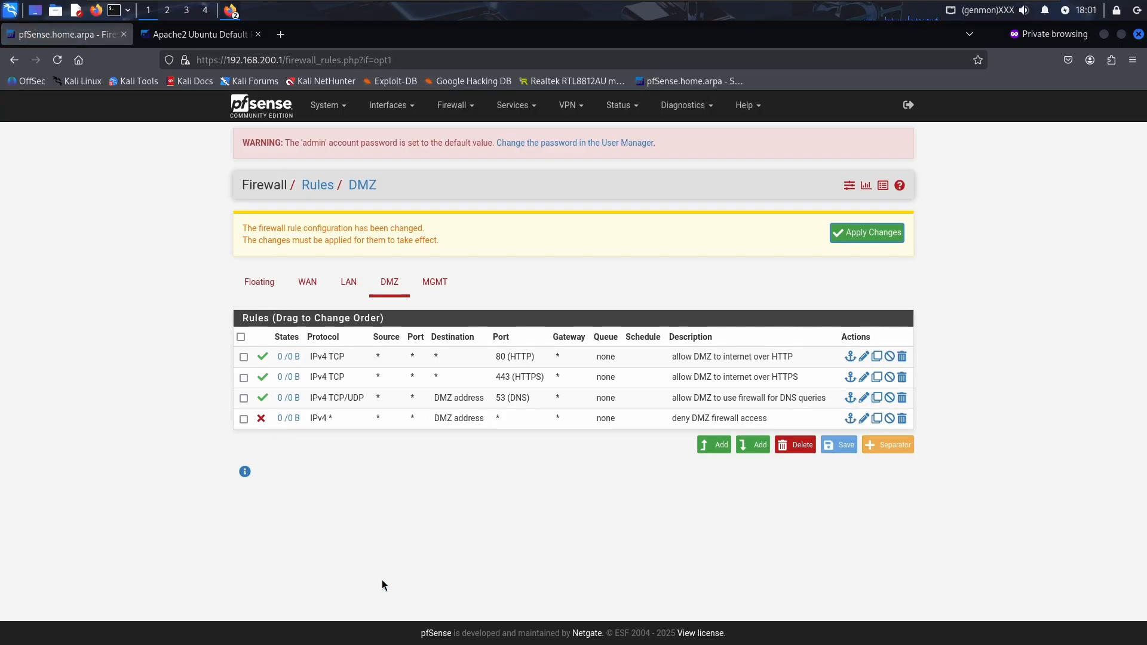
{"action": "left_click", "coordinate": [884, 233]}
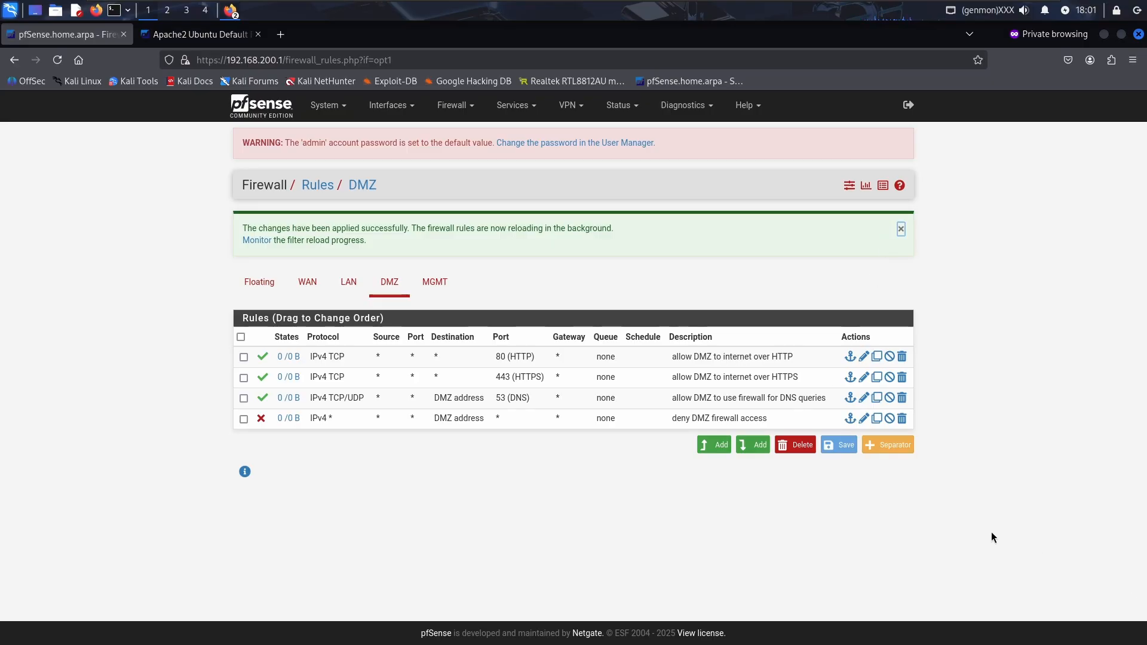
Drag the DNS pass rule to the top of the DMZ list
{"action": "left_click_drag", "start_coordinate": [447, 399], "coordinate": [452, 356]}
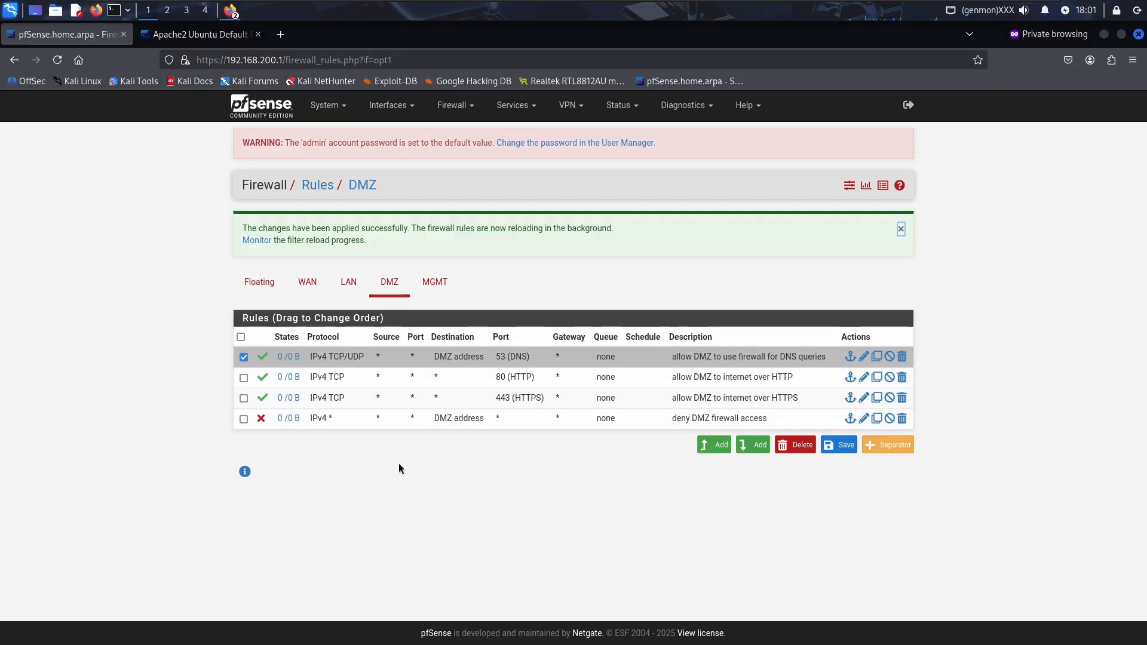
{"action": "left_click", "coordinate": [252, 362]}
{"action": "left_click", "coordinate": [244, 357]}
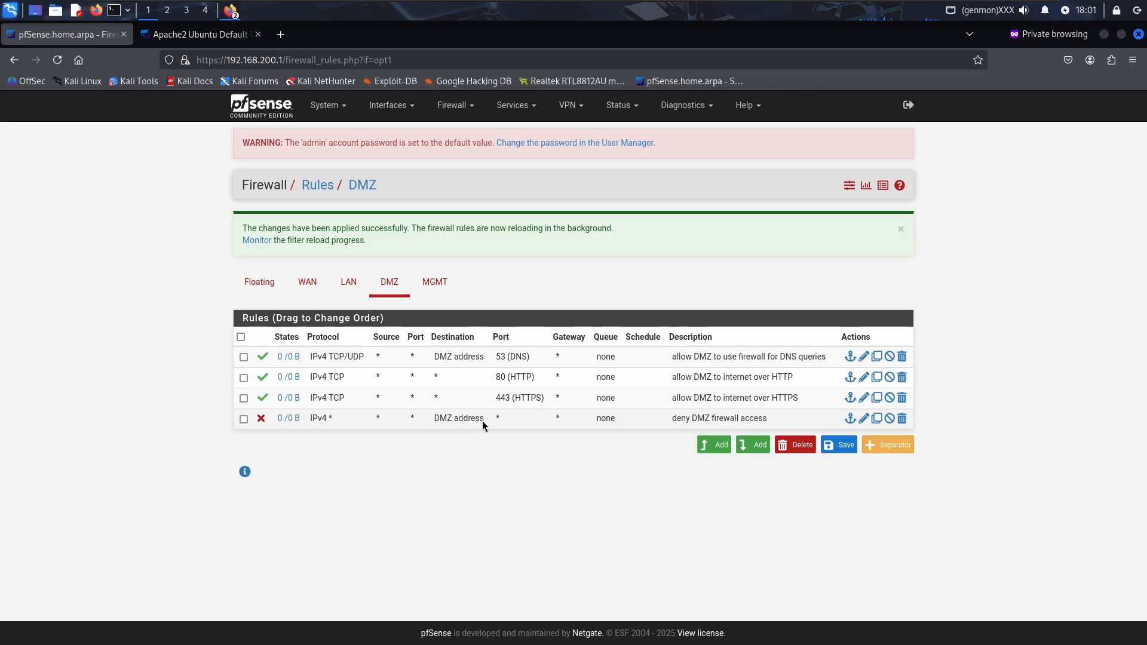
Move 'deny DMZ firewall access' to second place and save the new rule order
{"action": "left_click_drag", "start_coordinate": [507, 423], "coordinate": [513, 375]}
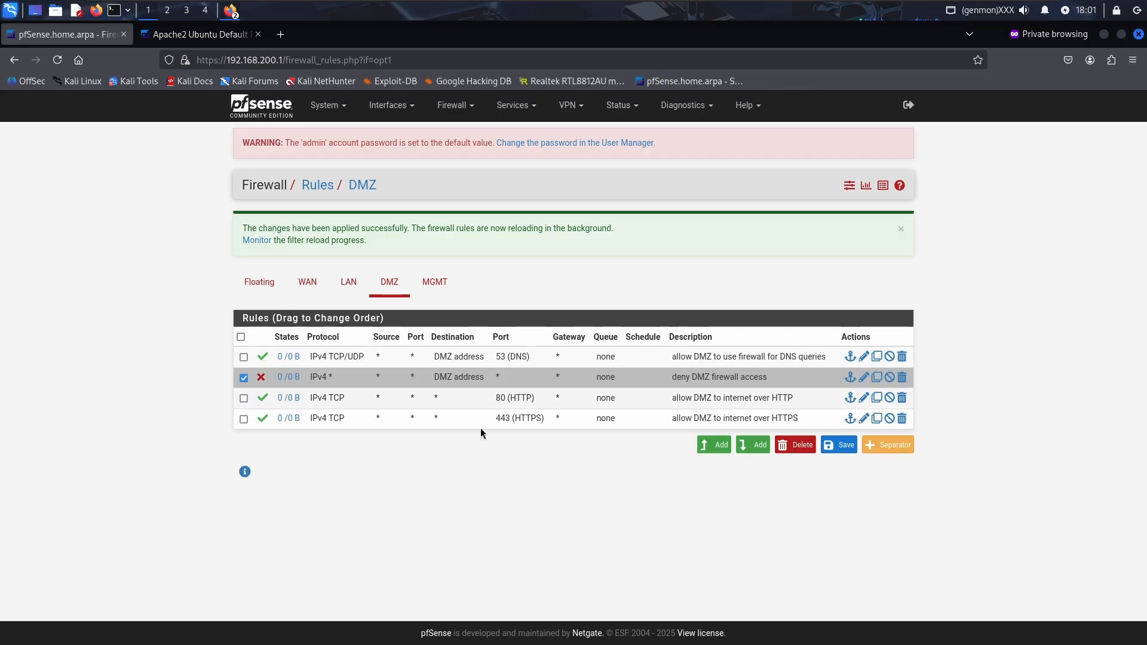
{"action": "left_click", "coordinate": [448, 395]}
{"action": "left_click", "coordinate": [450, 414]}
{"action": "left_click", "coordinate": [245, 378]}
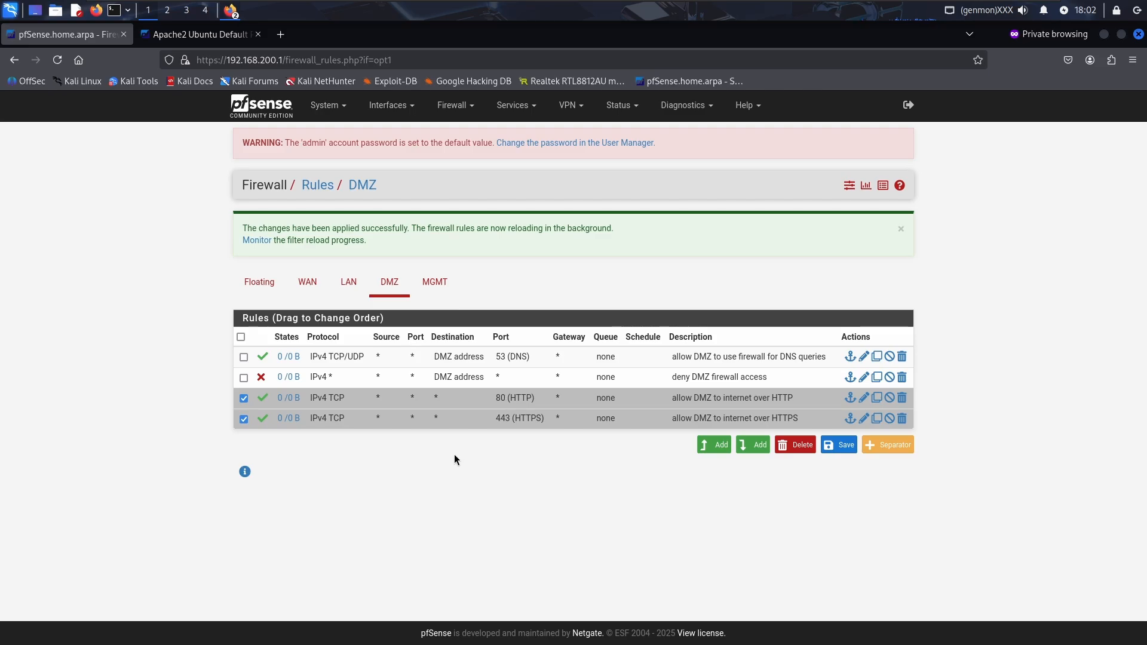
{"action": "left_click", "coordinate": [244, 404]}
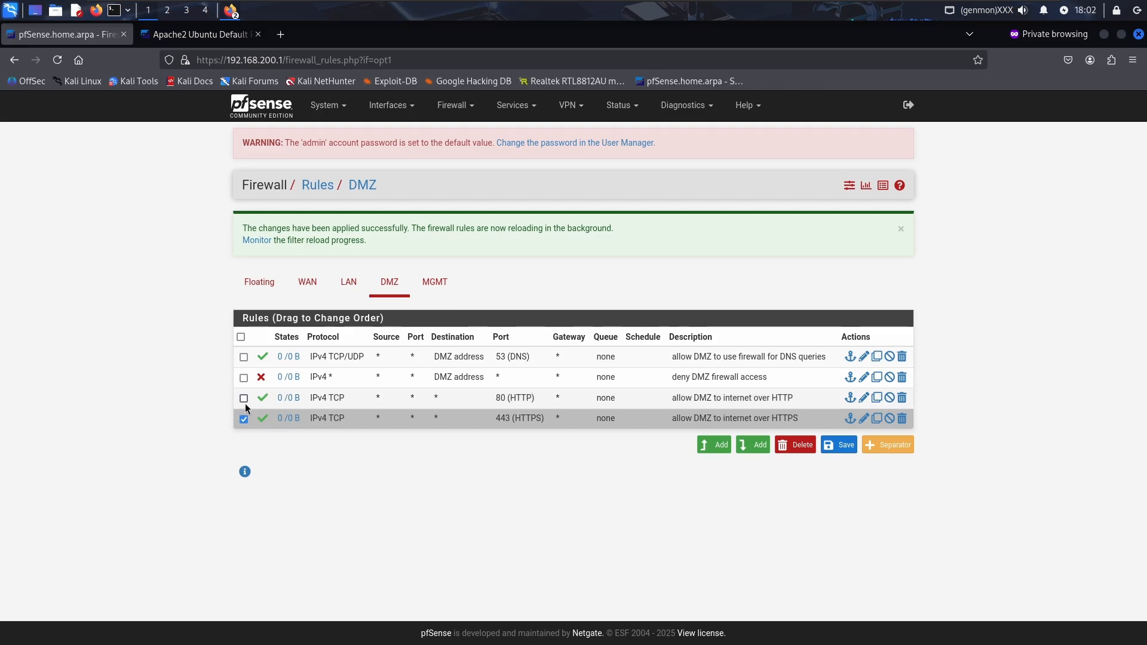
{"action": "left_click", "coordinate": [246, 418]}
{"action": "left_click", "coordinate": [821, 447]}
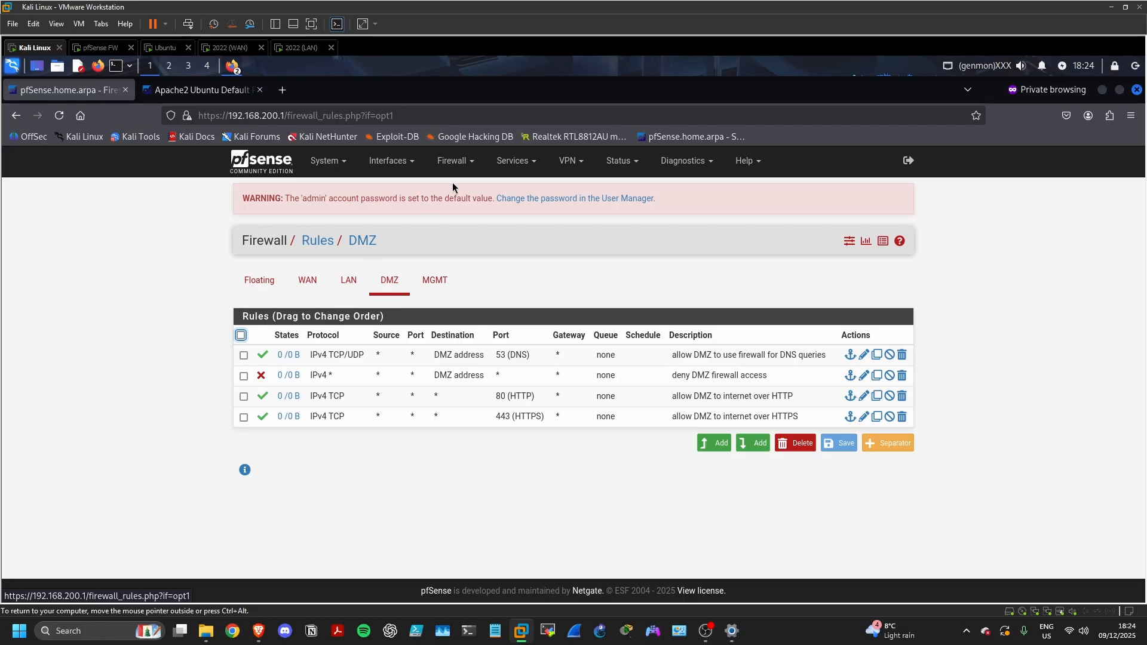
Set Outbound NAT to Hybrid Outbound NAT mode, then save and apply it
{"action": "left_click", "coordinate": [452, 160]}
{"action": "left_click", "coordinate": [467, 210]}
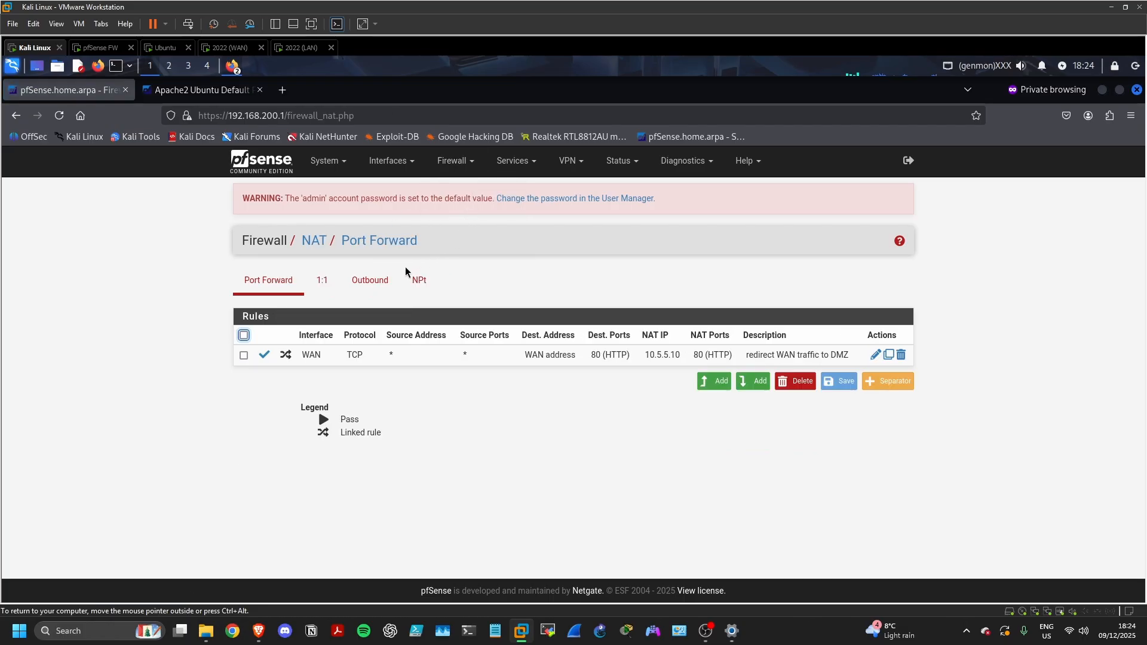
{"action": "left_click", "coordinate": [370, 281]}
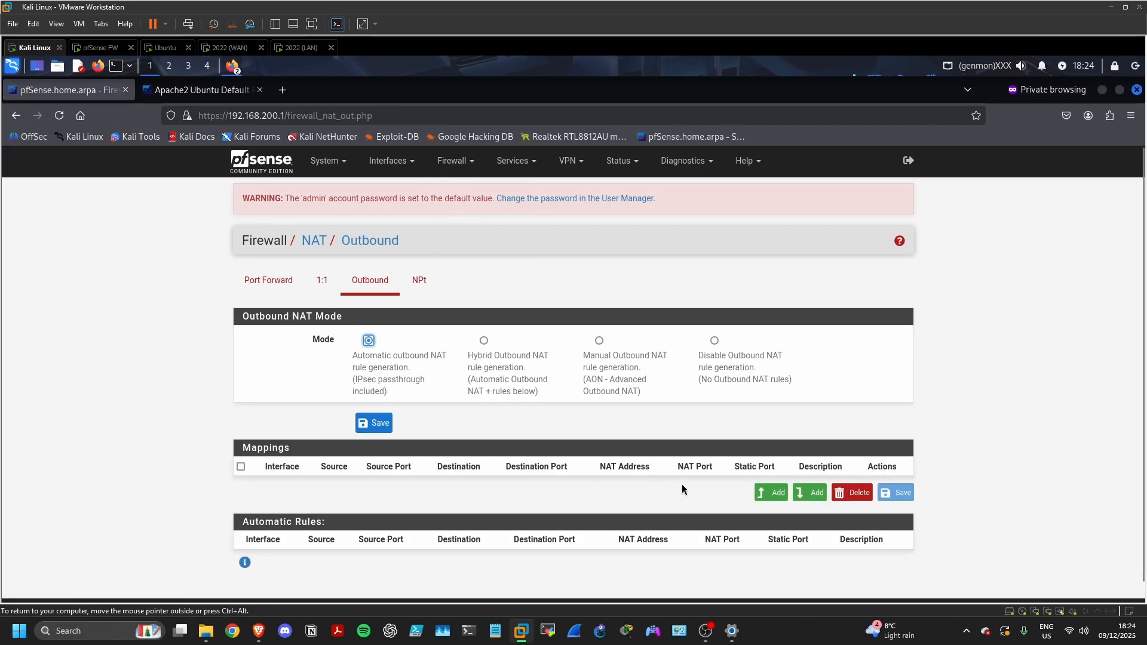
{"action": "left_click", "coordinate": [484, 341]}
{"action": "left_click", "coordinate": [382, 427]}
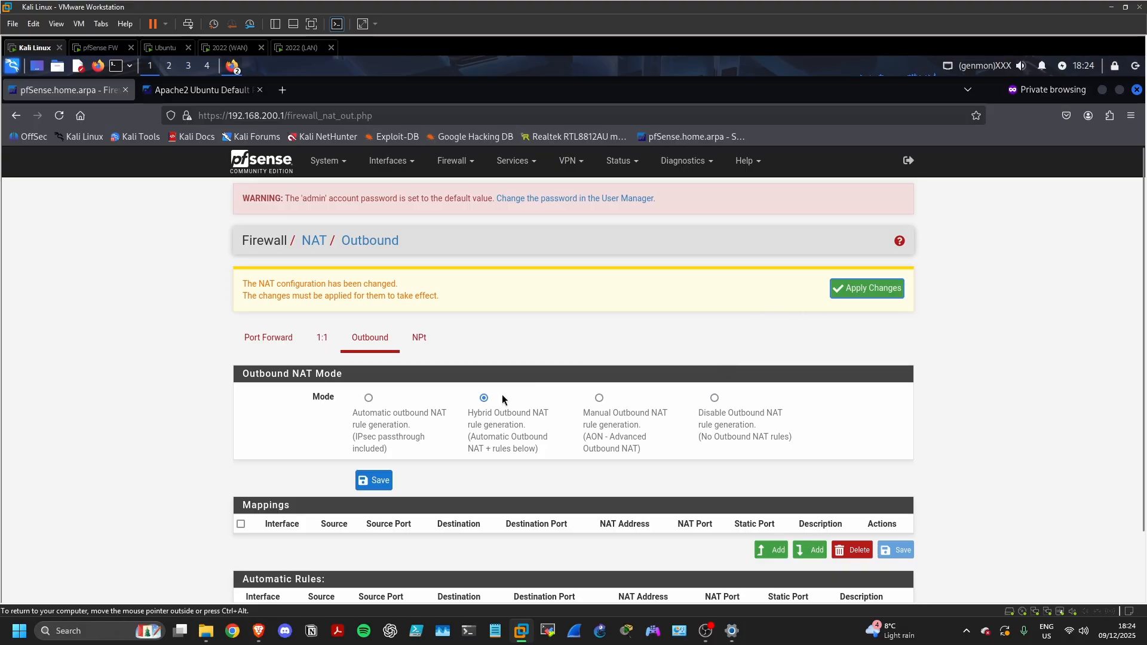
{"action": "left_click", "coordinate": [861, 286]}
{"action": "scroll", "coordinate": [702, 421], "scroll_direction": "down", "scroll_amount": 3}
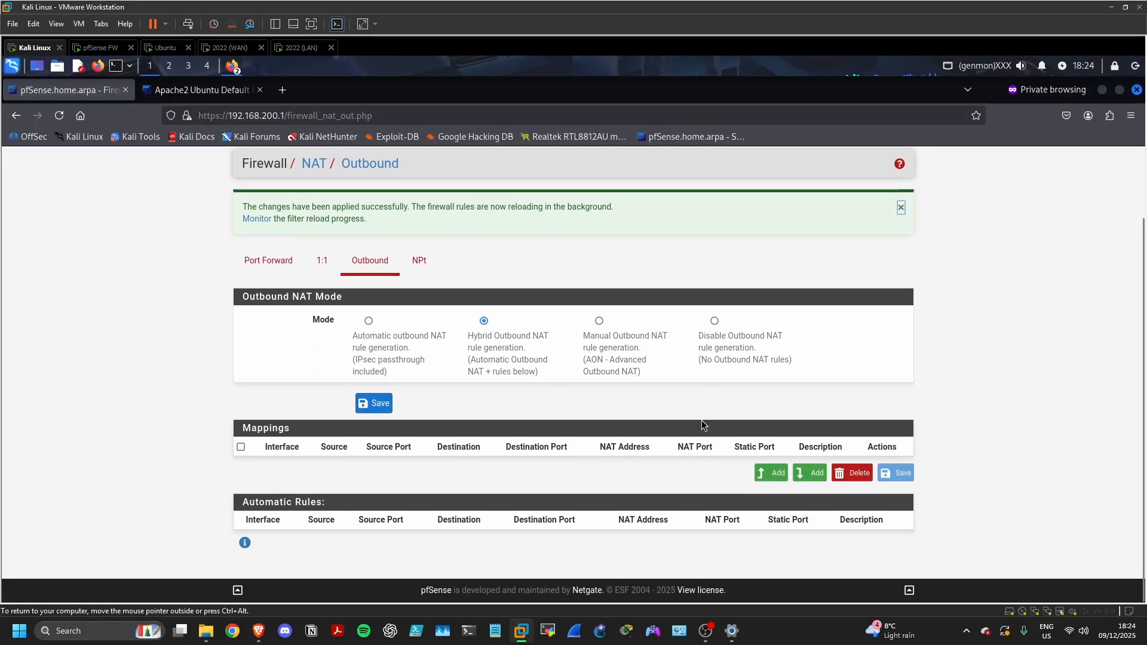
Add a new outbound NAT mapping with source network 10.0.0.0/8
{"action": "left_click", "coordinate": [777, 473]}
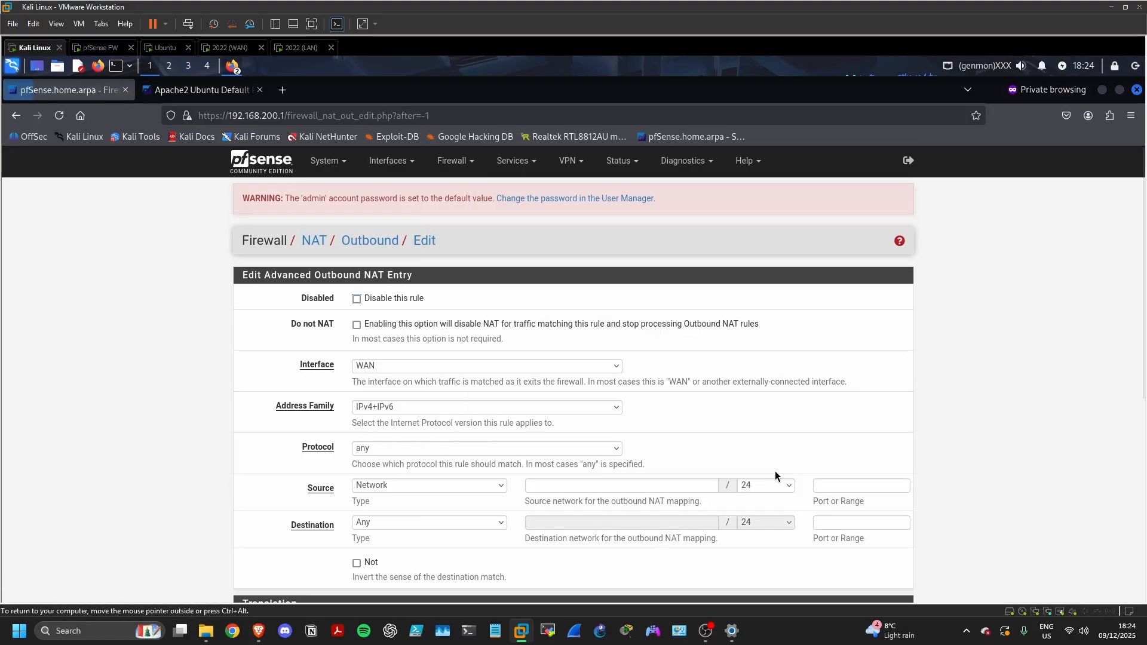
{"action": "scroll", "coordinate": [721, 426], "scroll_direction": "down", "scroll_amount": 2}
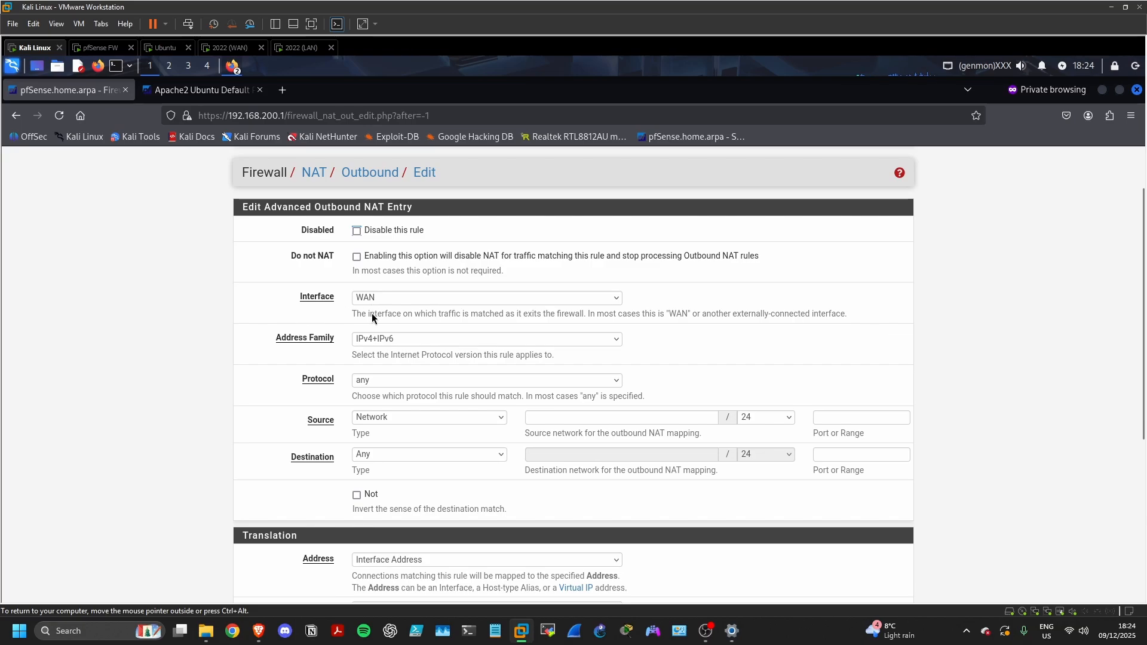
{"action": "scroll", "coordinate": [364, 356], "scroll_direction": "down", "scroll_amount": 2}
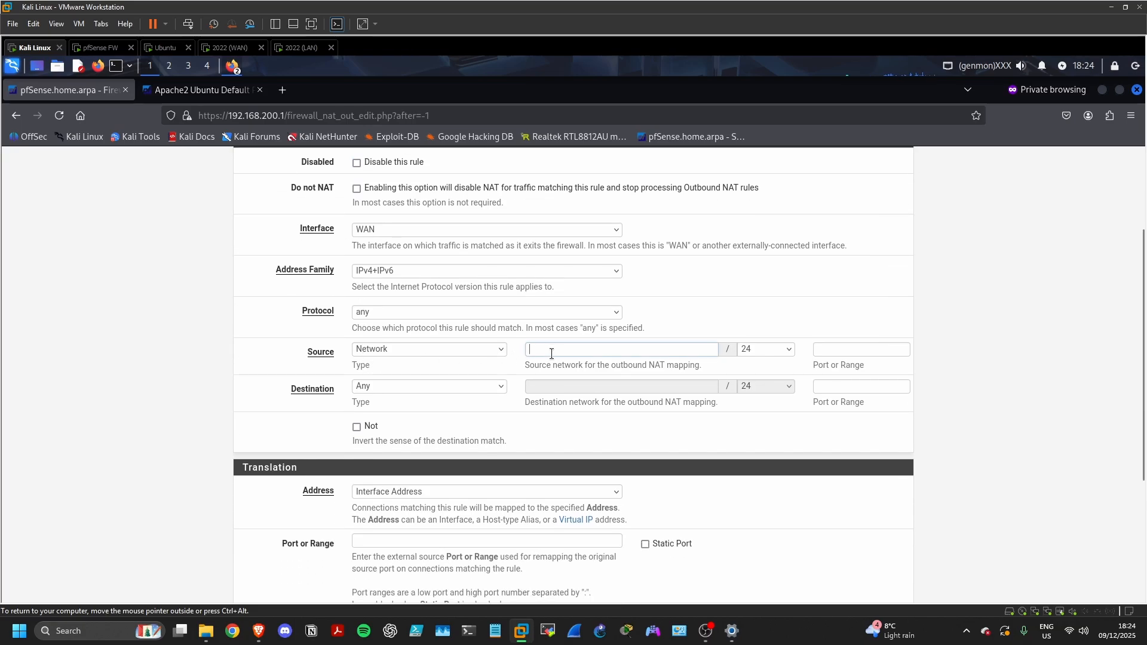
{"action": "left_click", "coordinate": [533, 348]}
{"action": "type", "text": "10.0.0.0"}
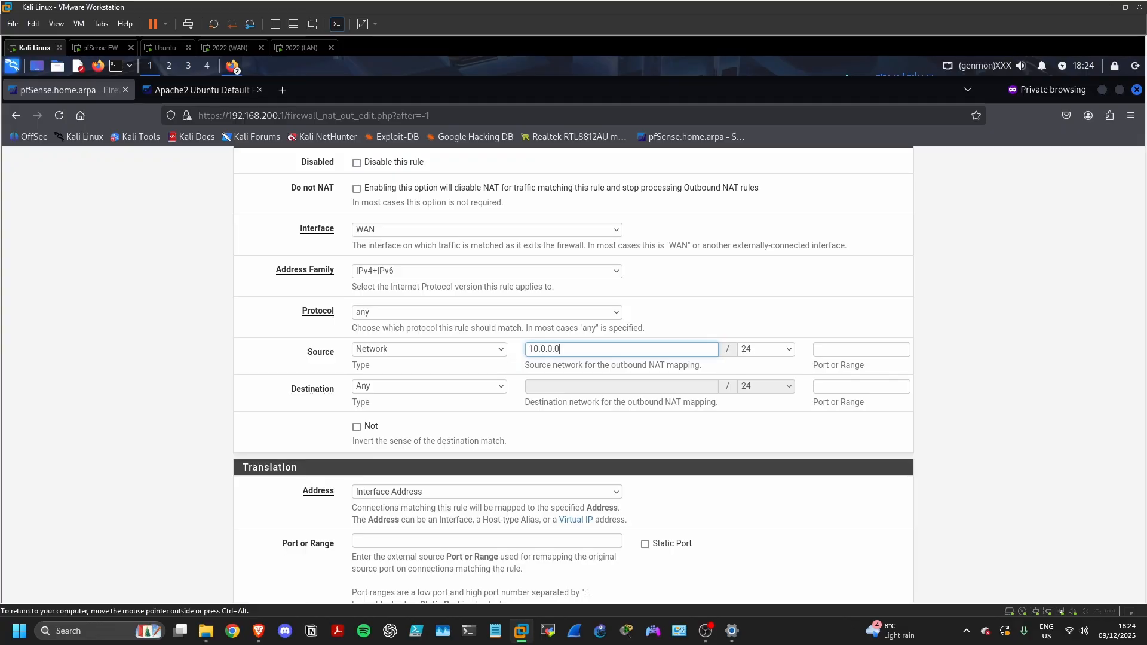
{"action": "left_click", "coordinate": [754, 349]}
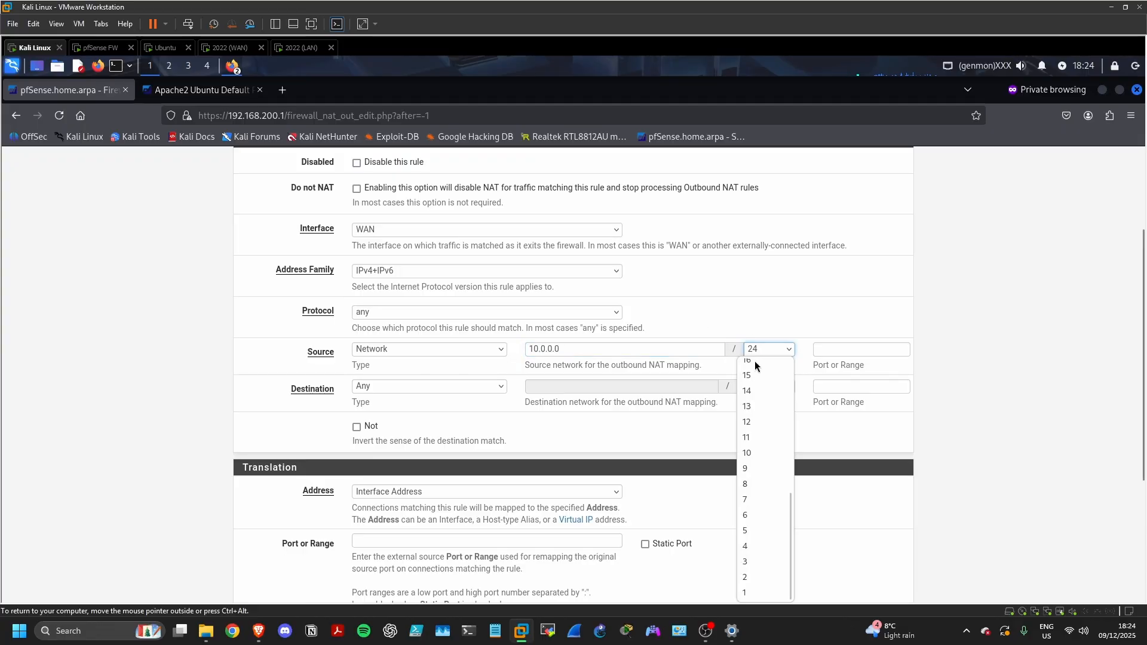
{"action": "left_click", "coordinate": [756, 490]}
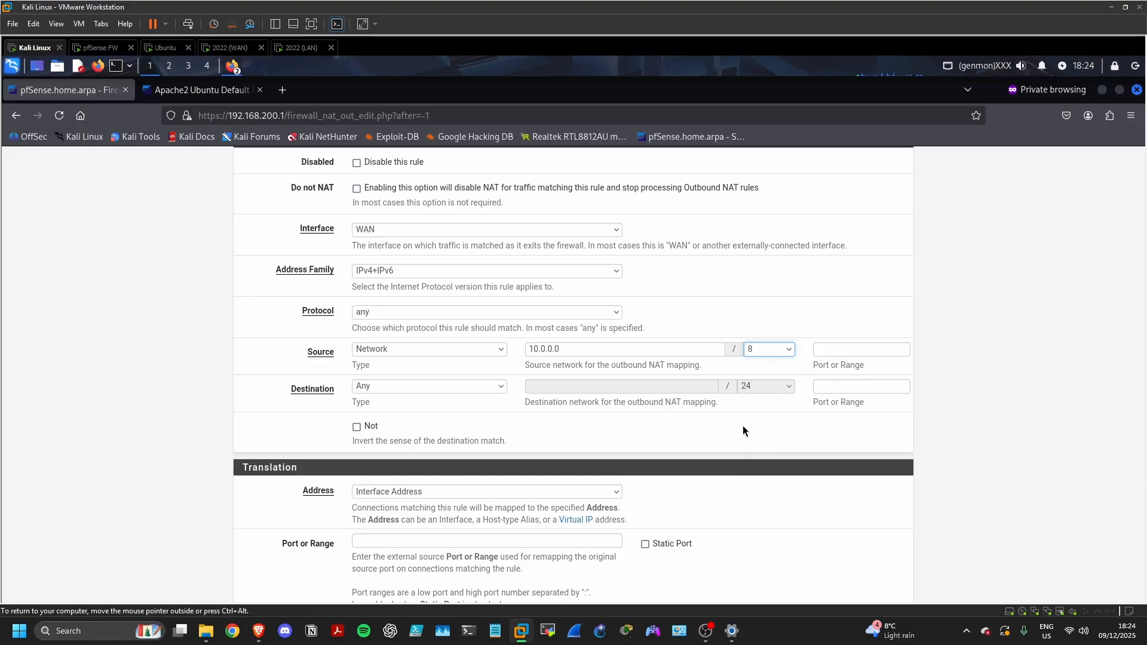
Keep Interface Address translation, describe it 'source NAT - LAN to WAN address', and save
{"action": "scroll", "coordinate": [568, 437], "scroll_direction": "down", "scroll_amount": 2}
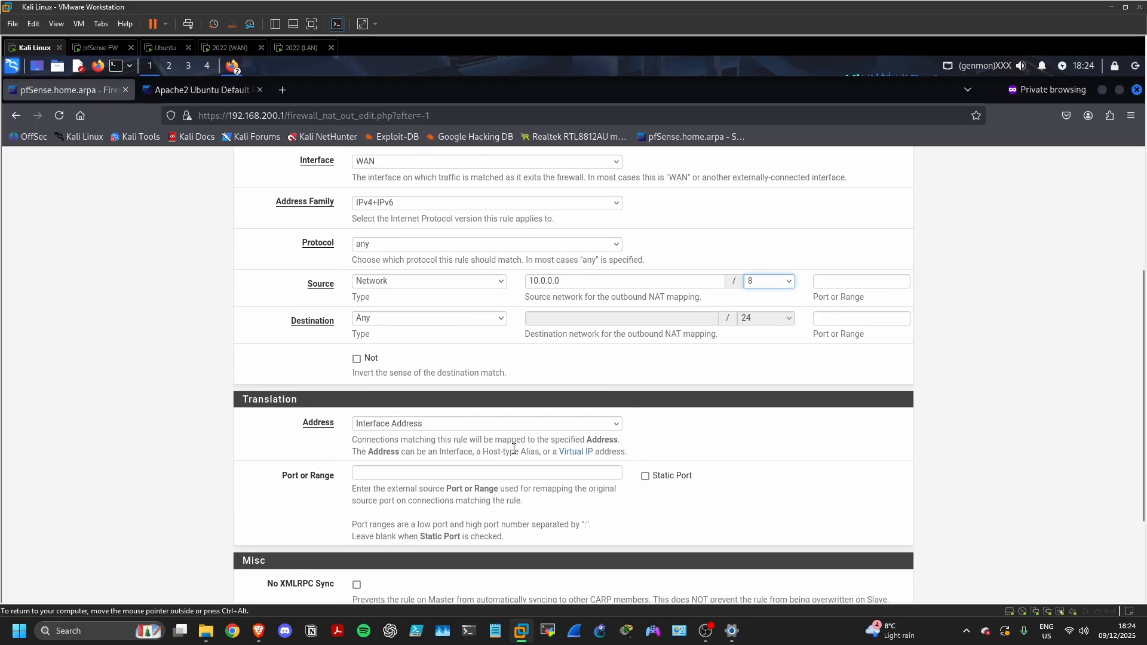
{"action": "left_click", "coordinate": [487, 423]}
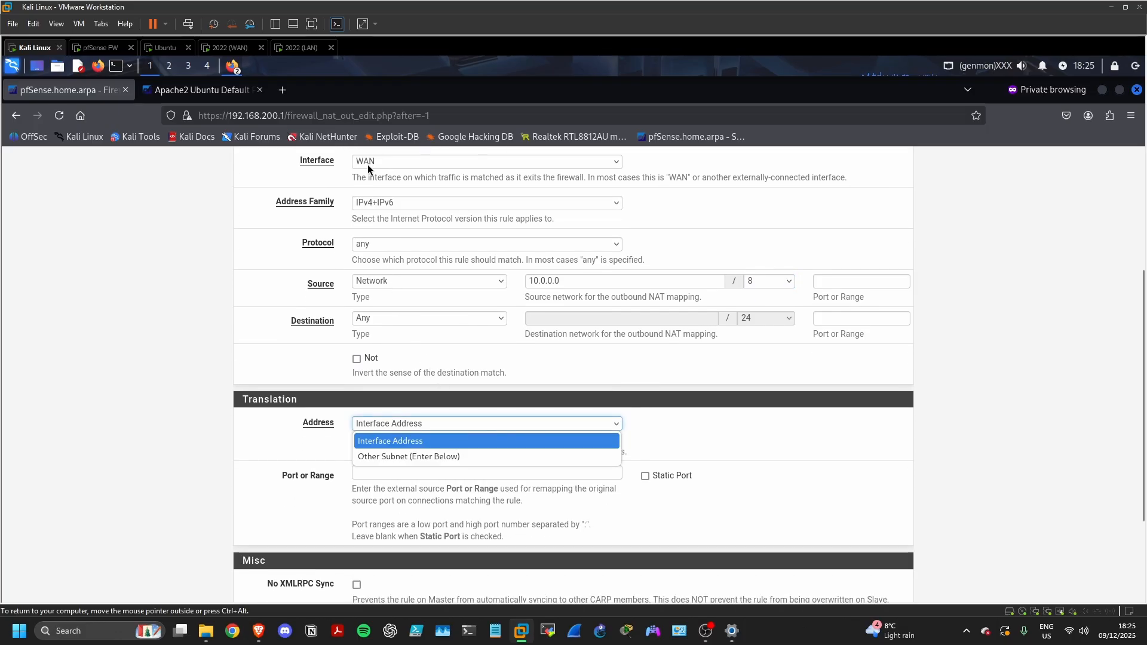
{"action": "left_click", "coordinate": [387, 425]}
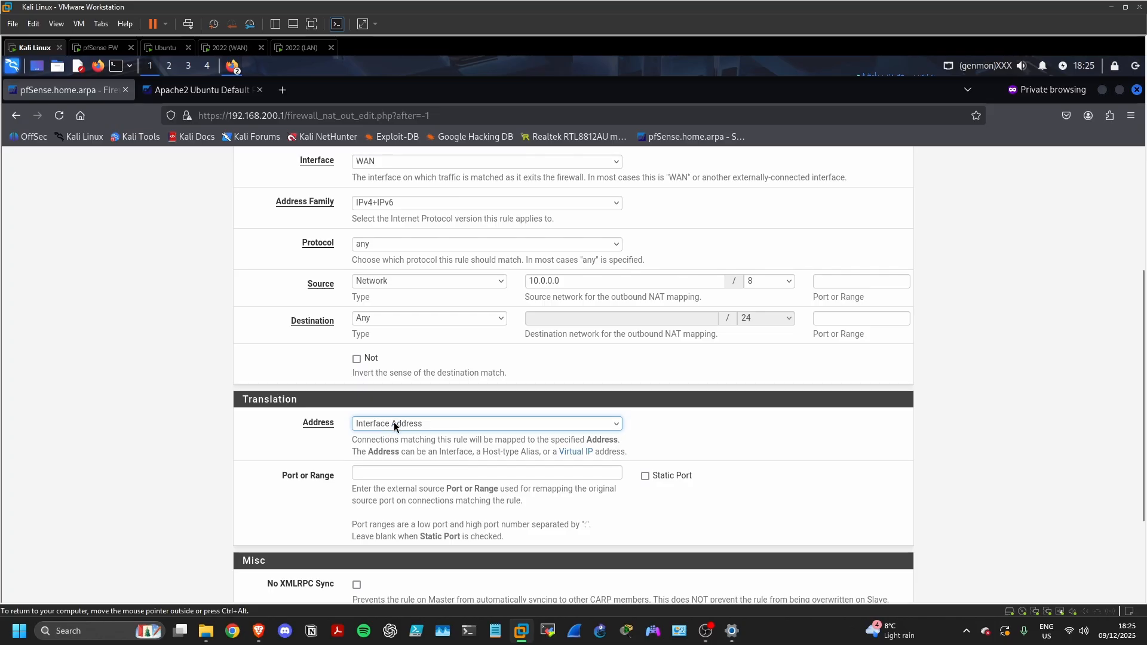
{"action": "left_click", "coordinate": [393, 421]}
{"action": "left_click", "coordinate": [387, 442]}
{"action": "scroll", "coordinate": [411, 418], "scroll_direction": "down", "scroll_amount": 3}
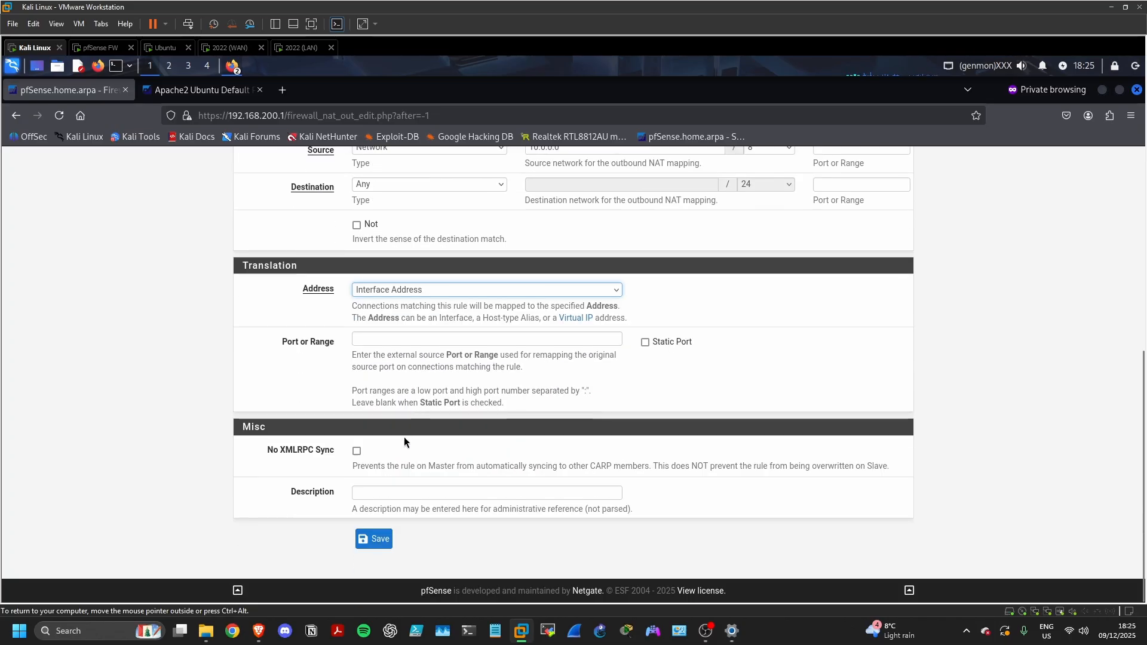
{"action": "left_click", "coordinate": [394, 489]}
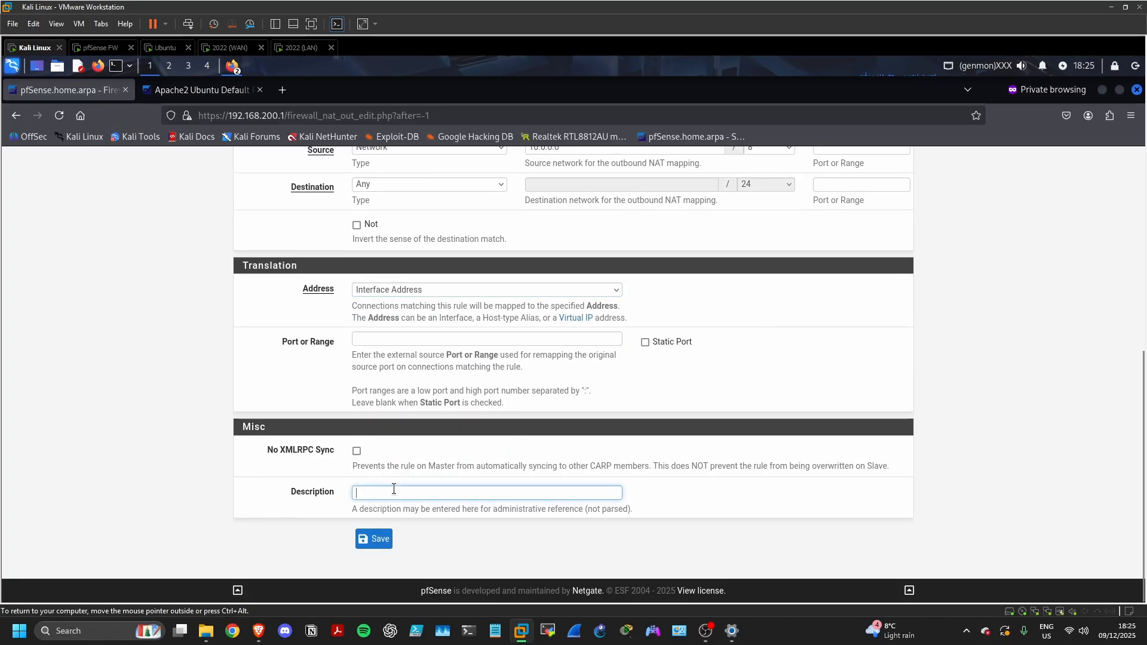
{"action": "type", "text": "source NAT"}
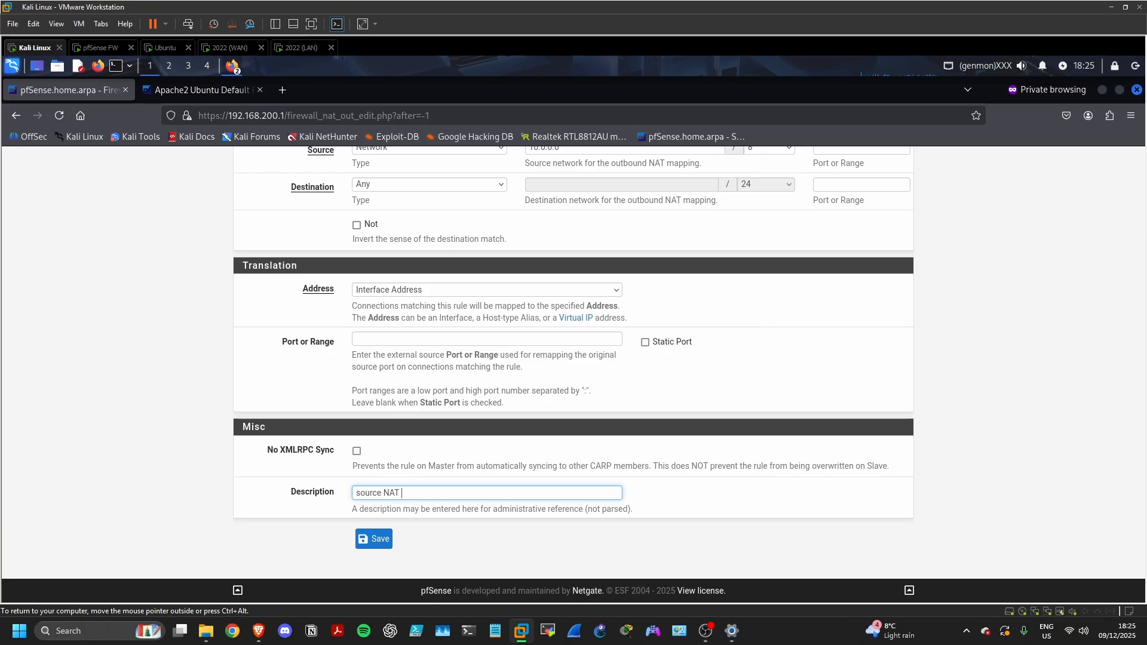
{"action": "type", "text": " - LAN to WAN address"}
{"action": "left_click_drag", "start_coordinate": [493, 492], "coordinate": [317, 498]}
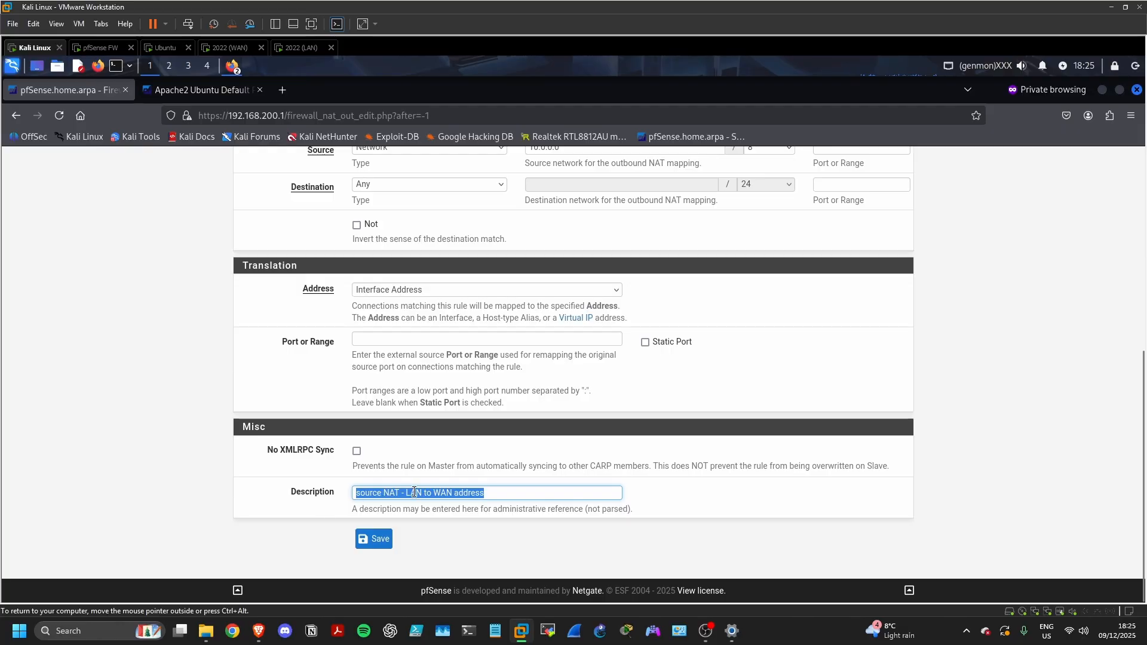
{"action": "left_click", "coordinate": [508, 502]}
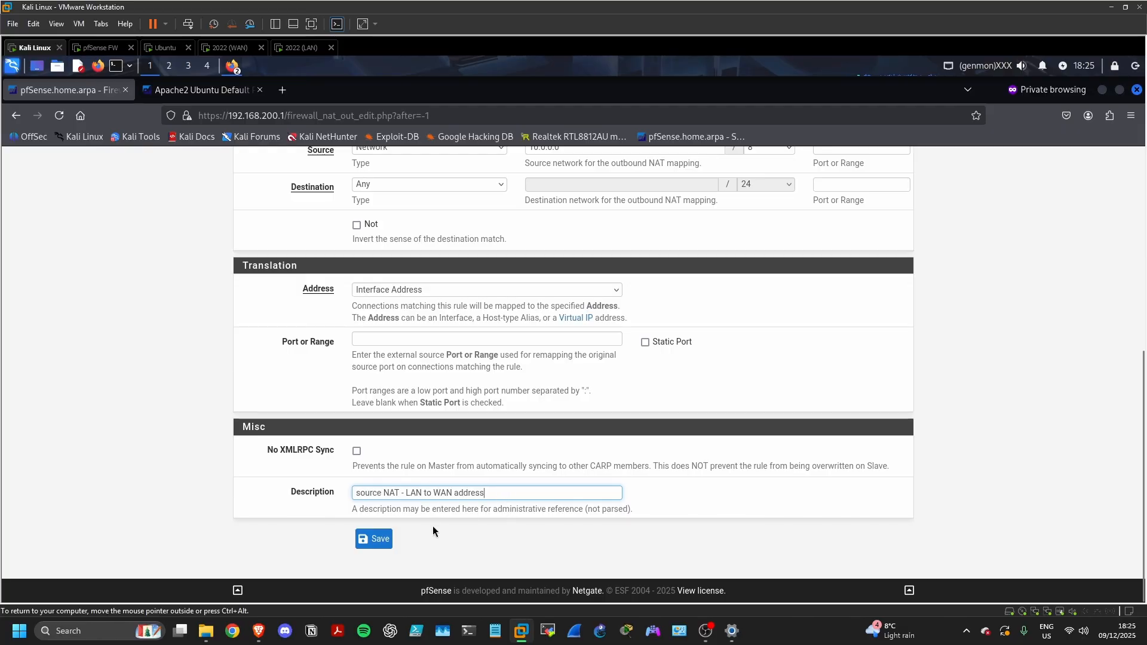
{"action": "left_click", "coordinate": [375, 539]}
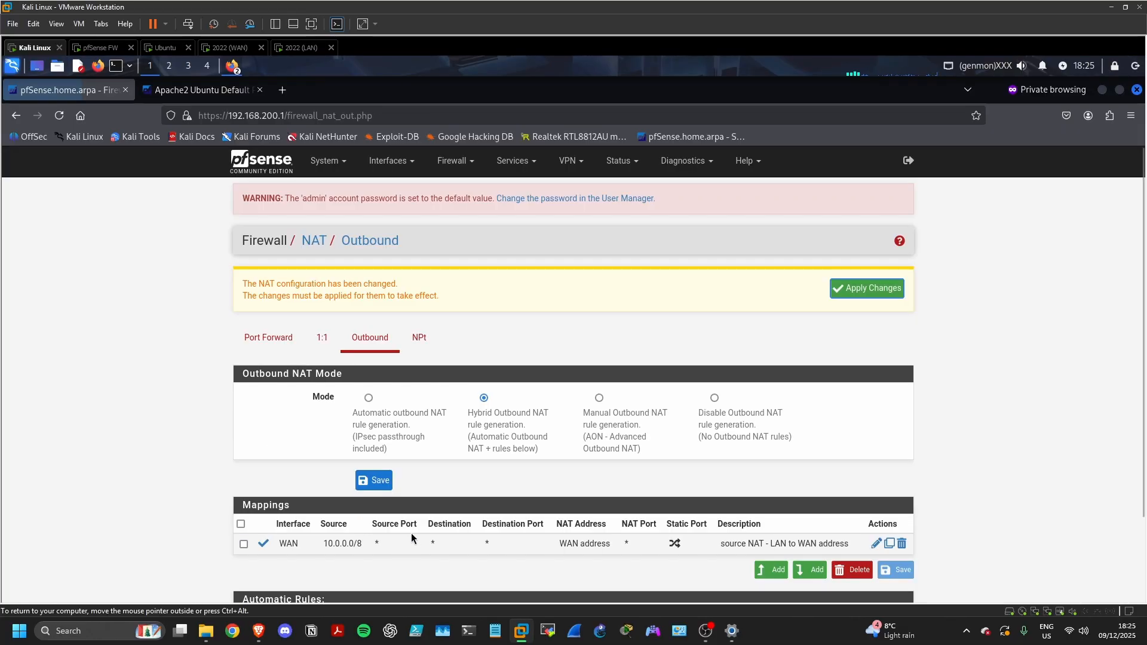
Apply the pending outbound NAT changes so Hybrid mode and the 10.0.0.0/8 mapping take effect
{"action": "left_click", "coordinate": [847, 291]}
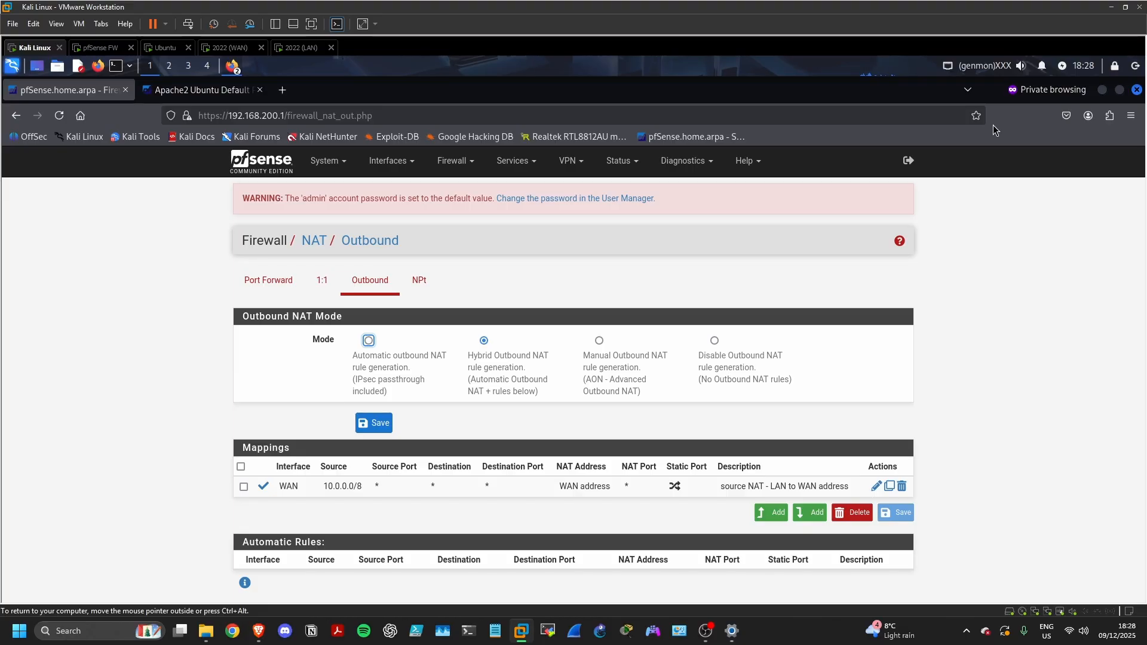
Add a new user in User Manager named 'matt' and enter its password twice
{"action": "left_click", "coordinate": [327, 161]}
{"action": "left_click", "coordinate": [331, 350]}
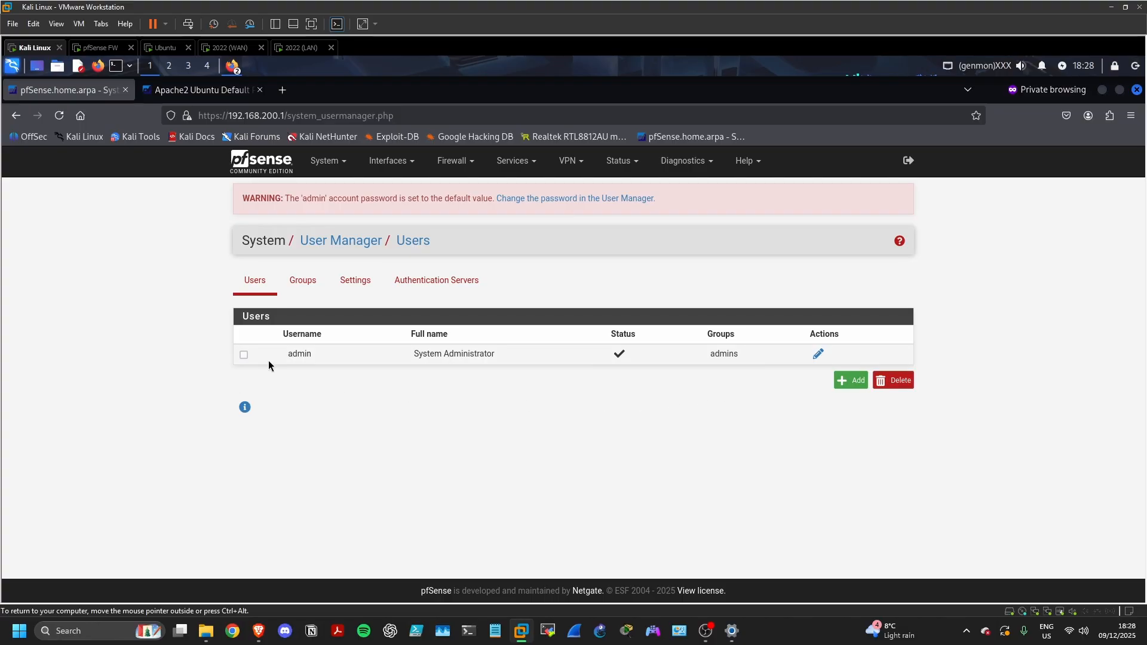
{"action": "left_click", "coordinate": [854, 382]}
{"action": "left_click", "coordinate": [438, 389]}
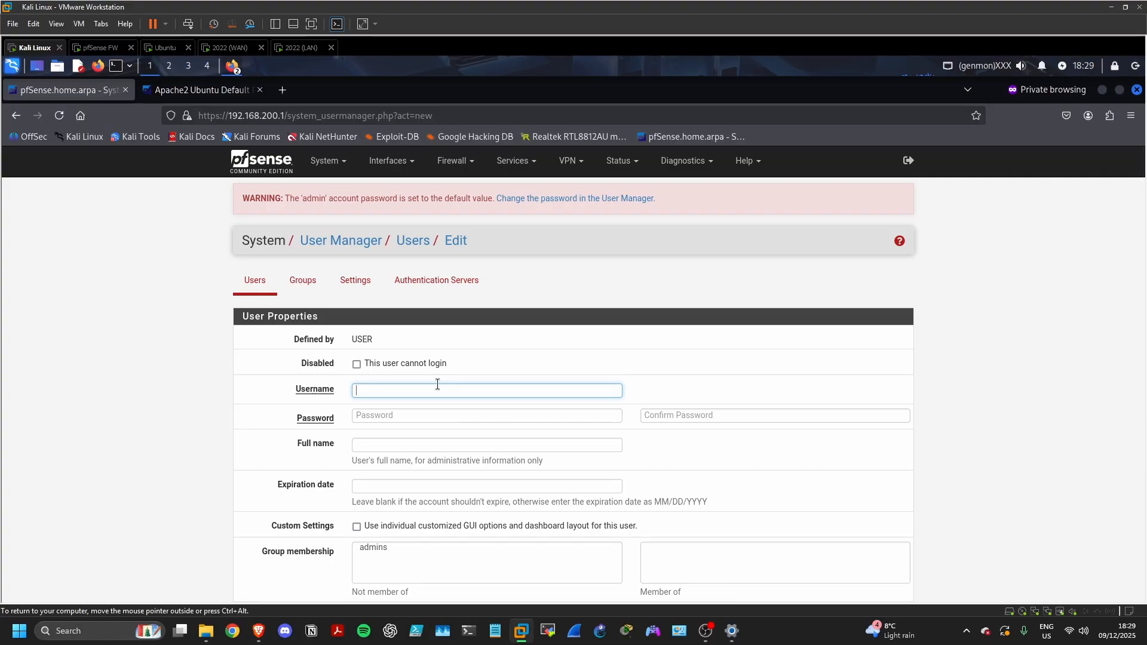
{"action": "type", "text": "matt"}
{"action": "left_click", "coordinate": [451, 412]}
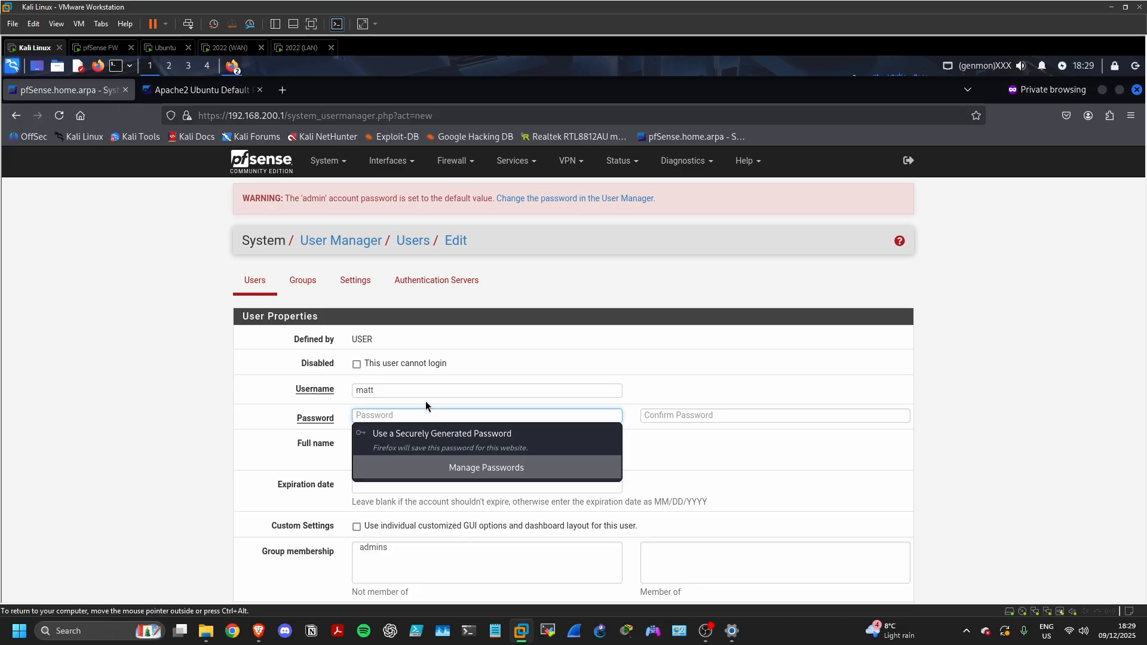
{"action": "type", "text": "●●●●●●●●●"}
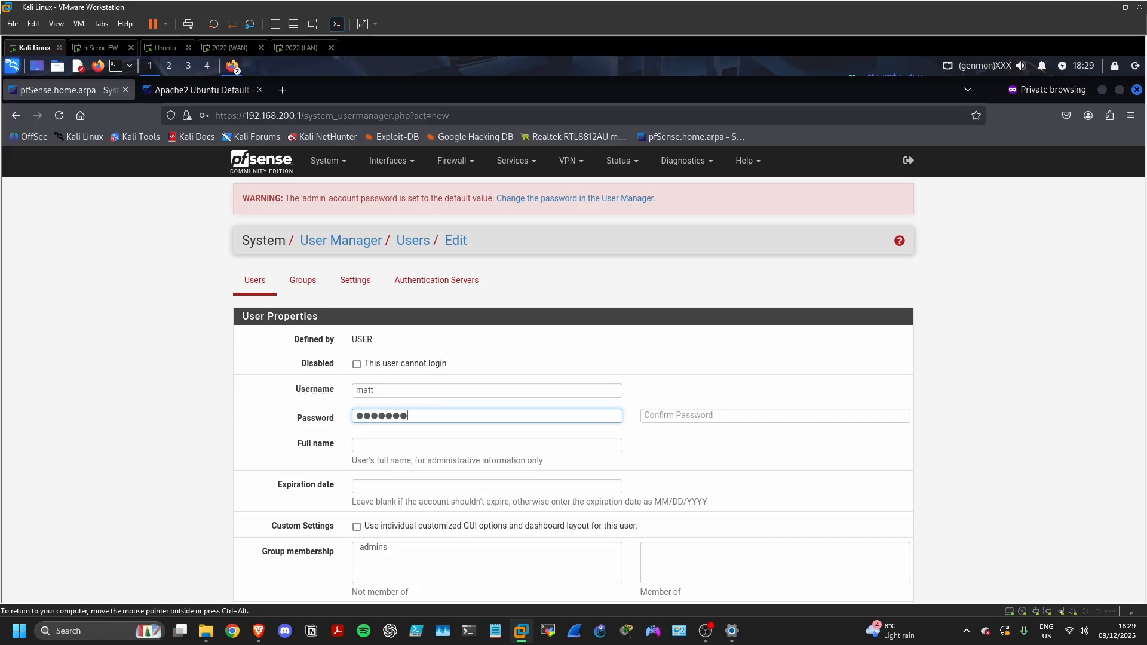
{"action": "type", "text": "●●●●●●●●●"}
{"action": "left_click", "coordinate": [691, 414]}
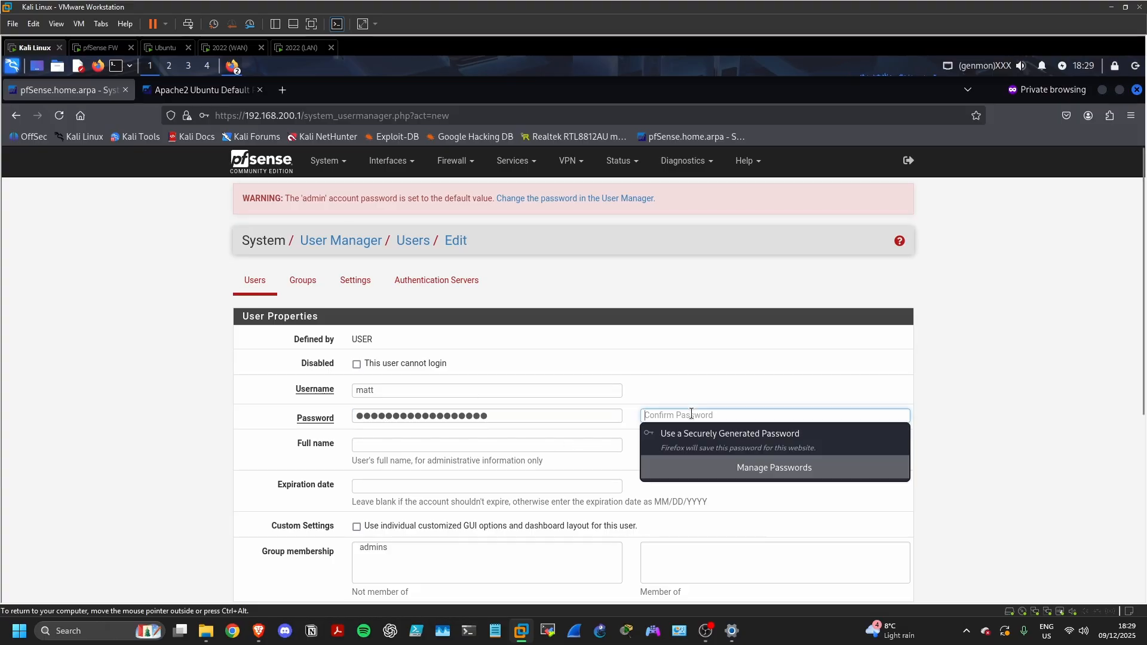
{"action": "type", "text": "●●●●●●●●●●●●"}
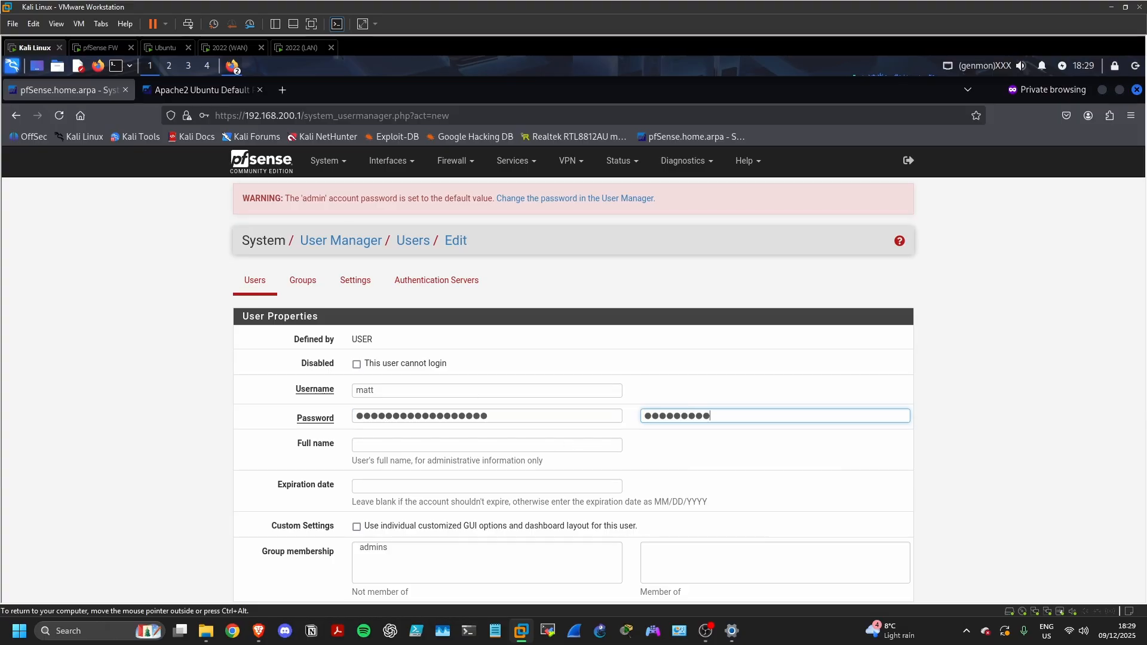
{"action": "type", "text": "●●●●●●"}
Move the admins group into the new user's Member of list
{"action": "scroll", "coordinate": [486, 469], "scroll_direction": "down", "scroll_amount": 2}
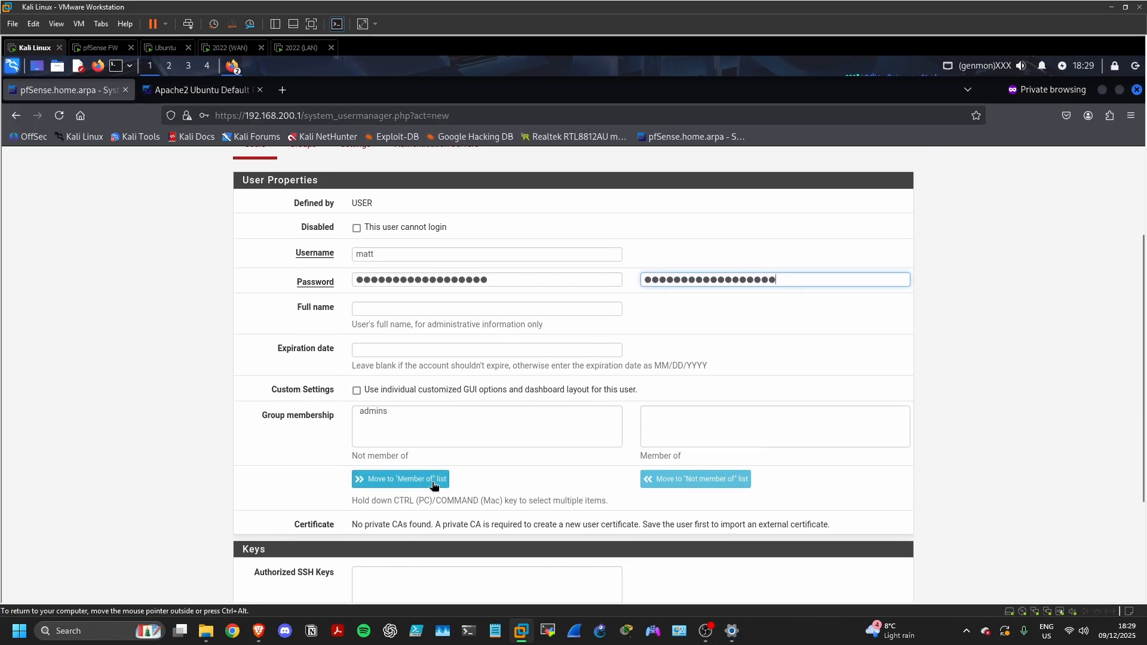
{"action": "left_click", "coordinate": [381, 410]}
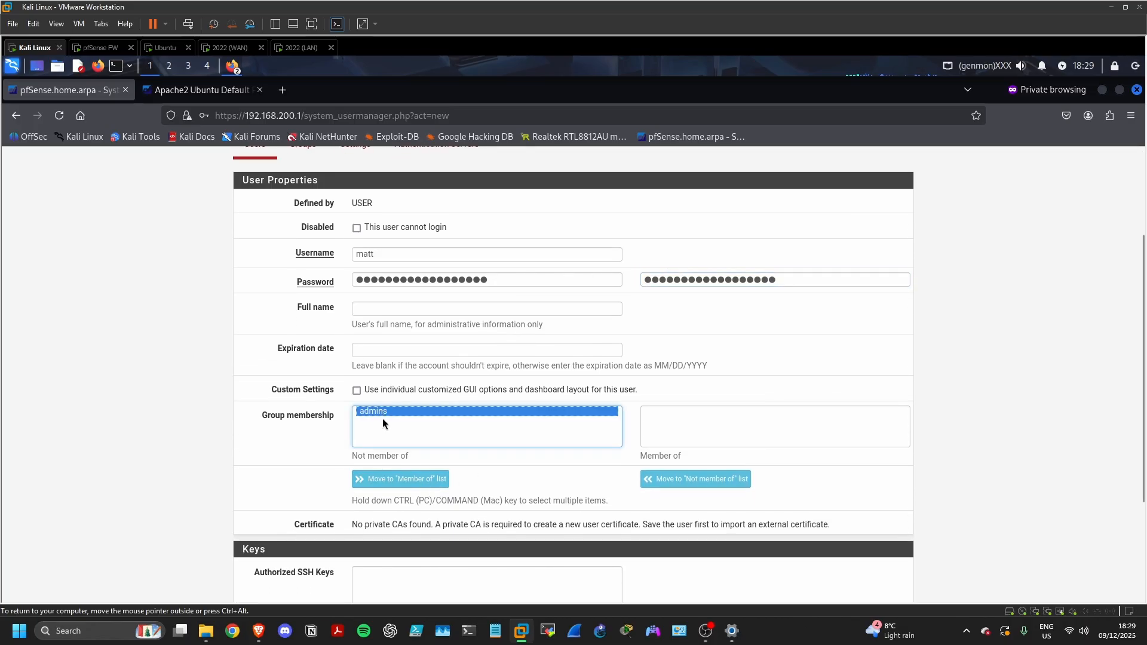
{"action": "left_click", "coordinate": [701, 420]}
{"action": "left_click", "coordinate": [542, 411]}
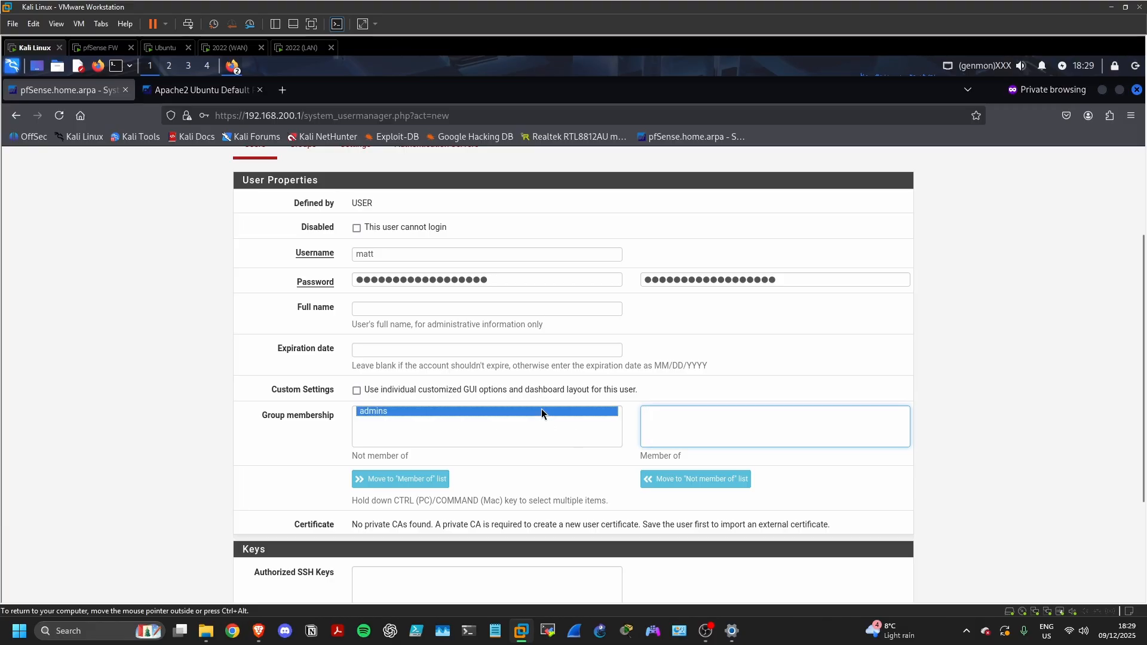
{"action": "left_click", "coordinate": [369, 480]}
{"action": "scroll", "coordinate": [594, 499], "scroll_direction": "down", "scroll_amount": 2}
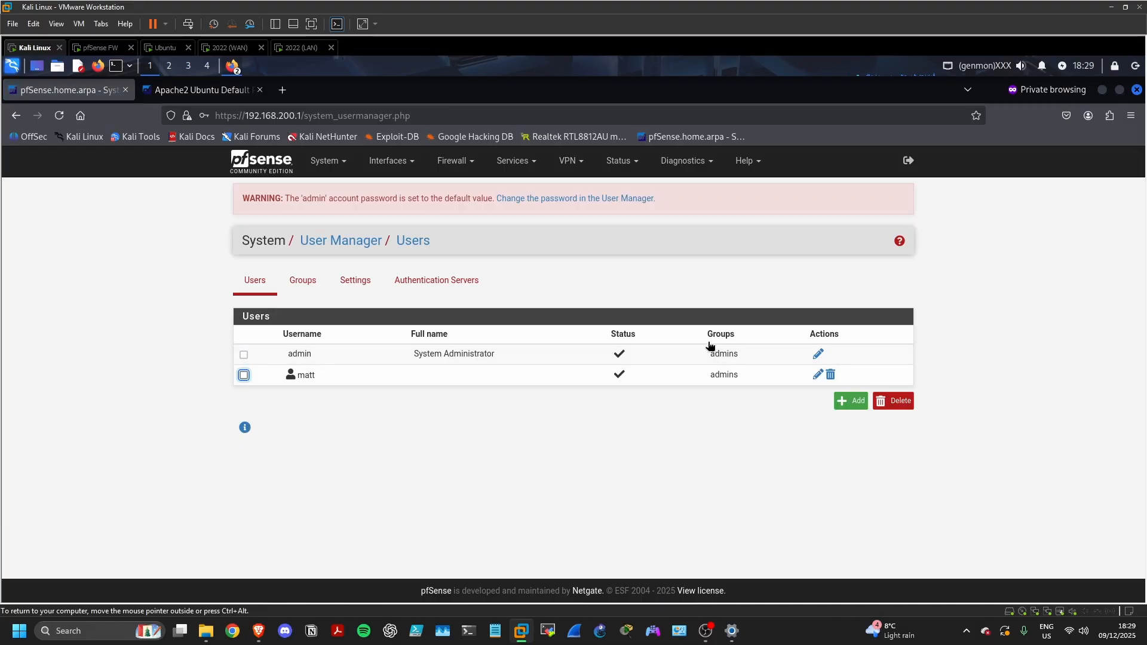
Save the built-in admin account as unable to log in, then return to the Dashboard
{"action": "left_click", "coordinate": [818, 354]}
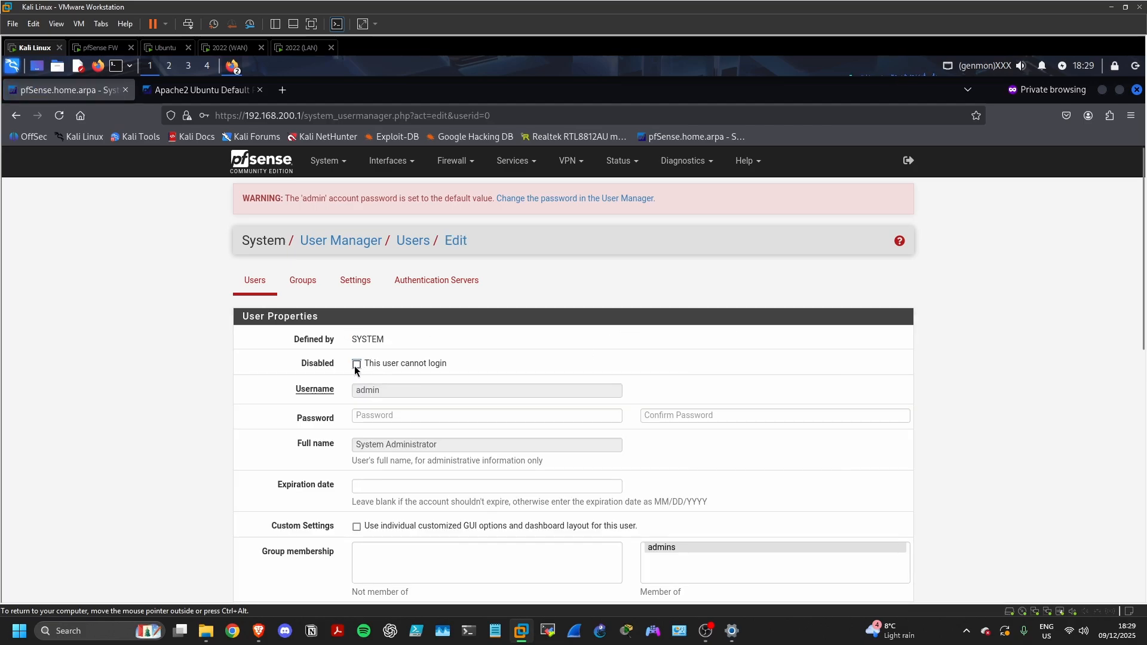
{"action": "scroll", "coordinate": [454, 384], "scroll_direction": "down", "scroll_amount": 7}
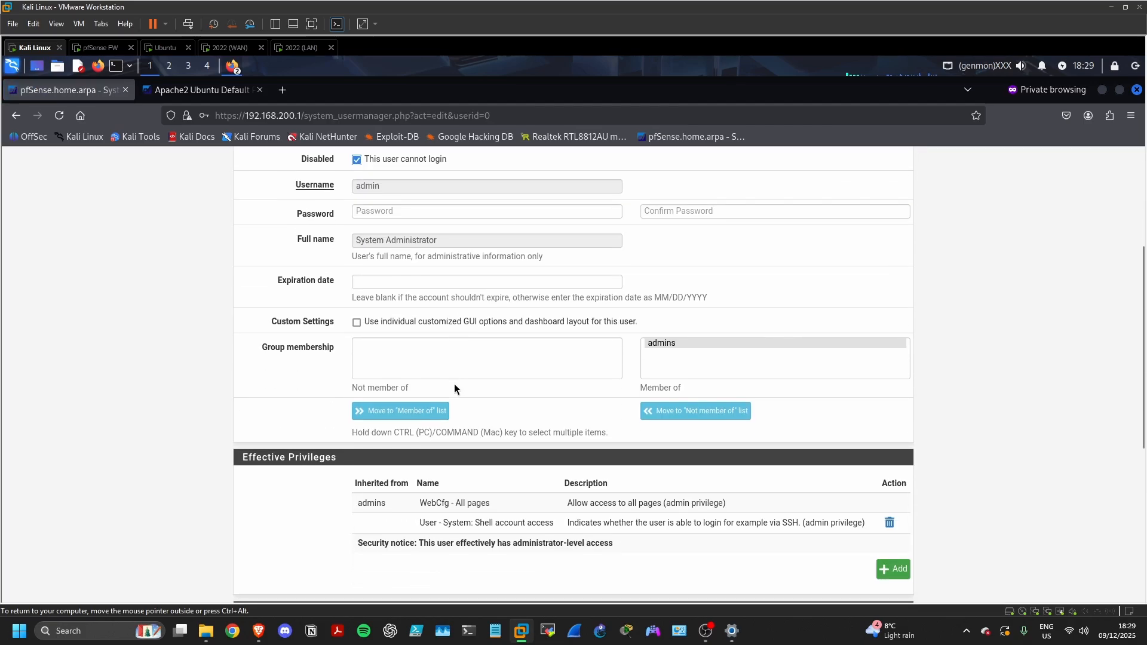
{"action": "scroll", "coordinate": [457, 385], "scroll_direction": "down", "scroll_amount": 2}
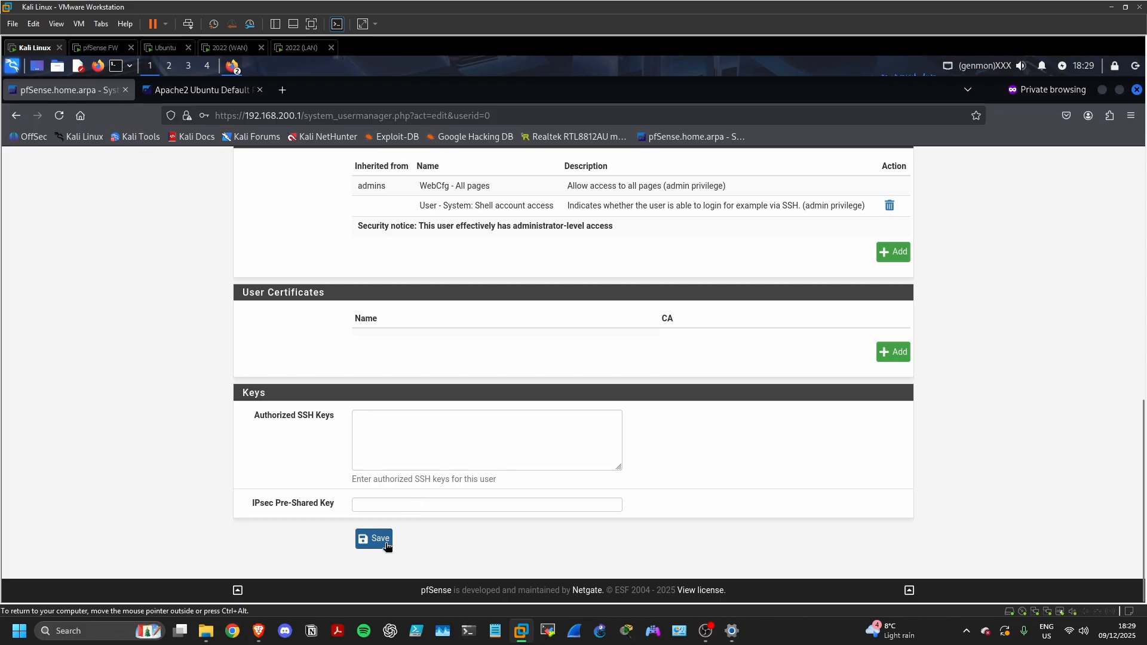
{"action": "left_click", "coordinate": [375, 539]}
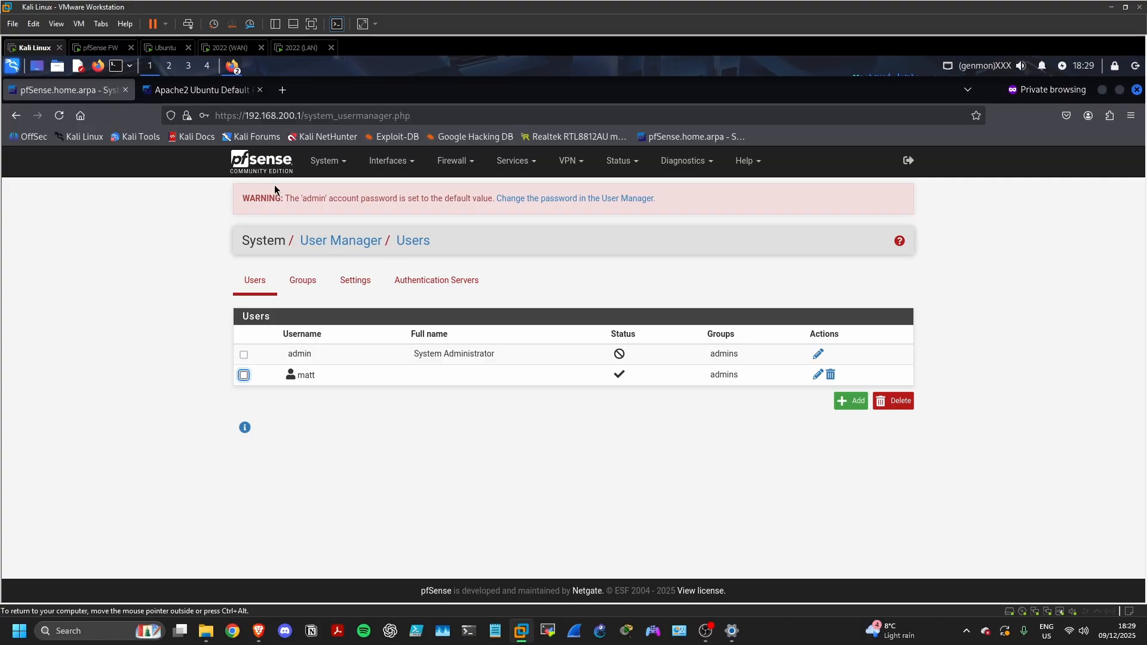
{"action": "left_click", "coordinate": [261, 168]}
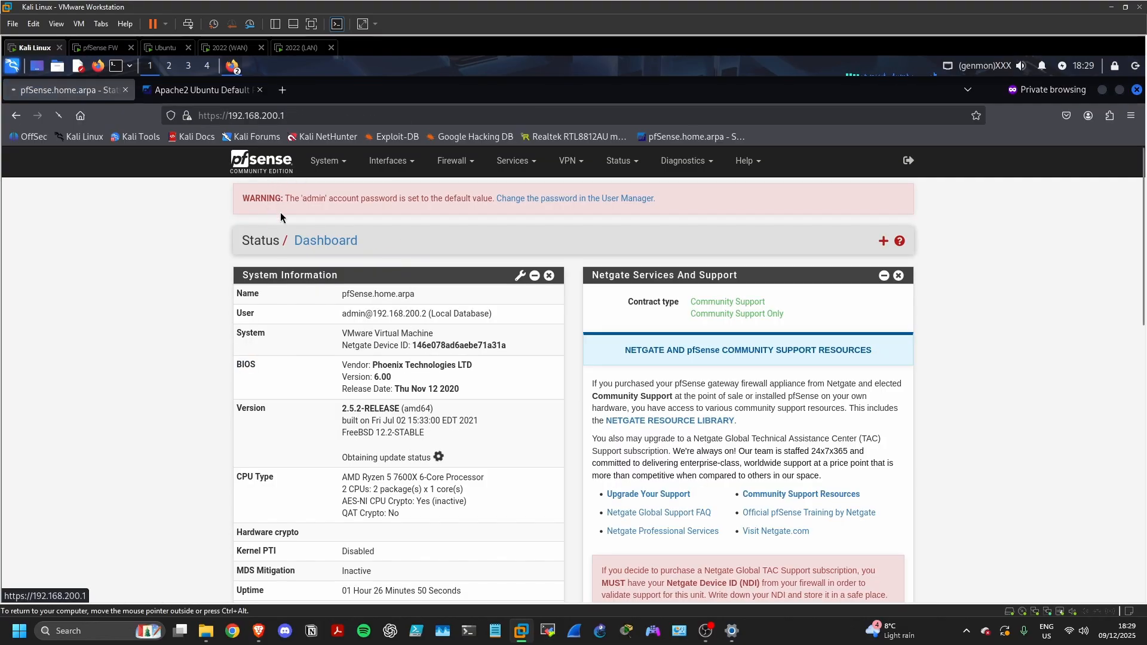
Log out, sign back in as matt, and highlight the dashboard's logged-in User row
{"action": "left_click", "coordinate": [328, 161]}
{"action": "left_click", "coordinate": [335, 258]}
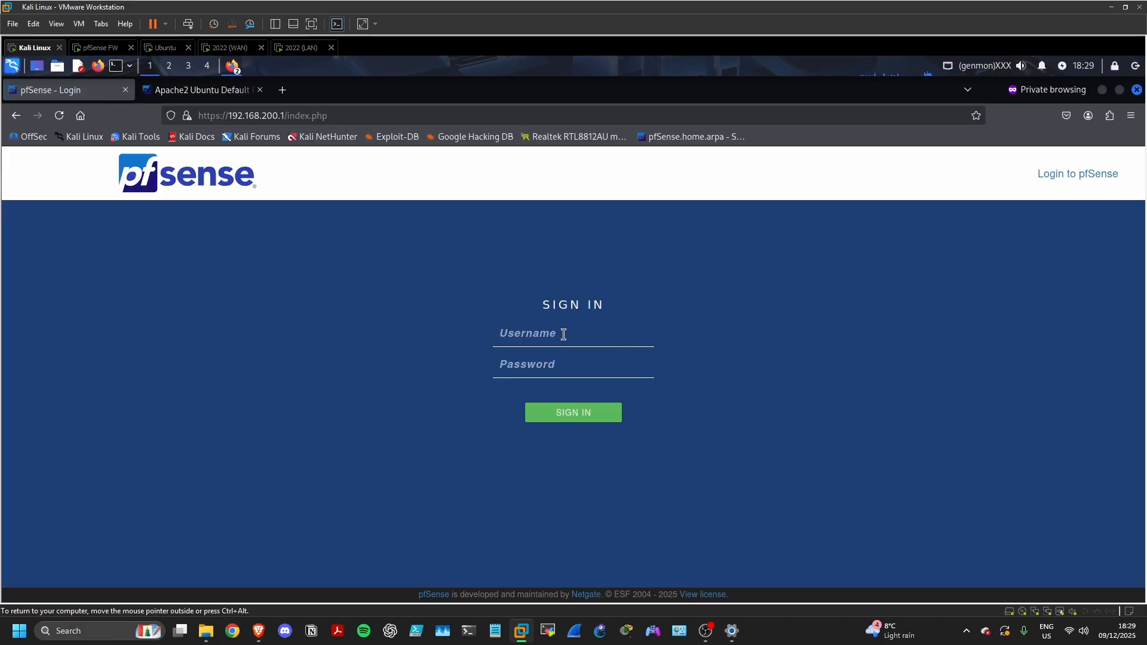
{"action": "type", "text": "matt••"}
{"action": "key", "text": "BackSpace"}
{"action": "key", "text": "BackSpace"}
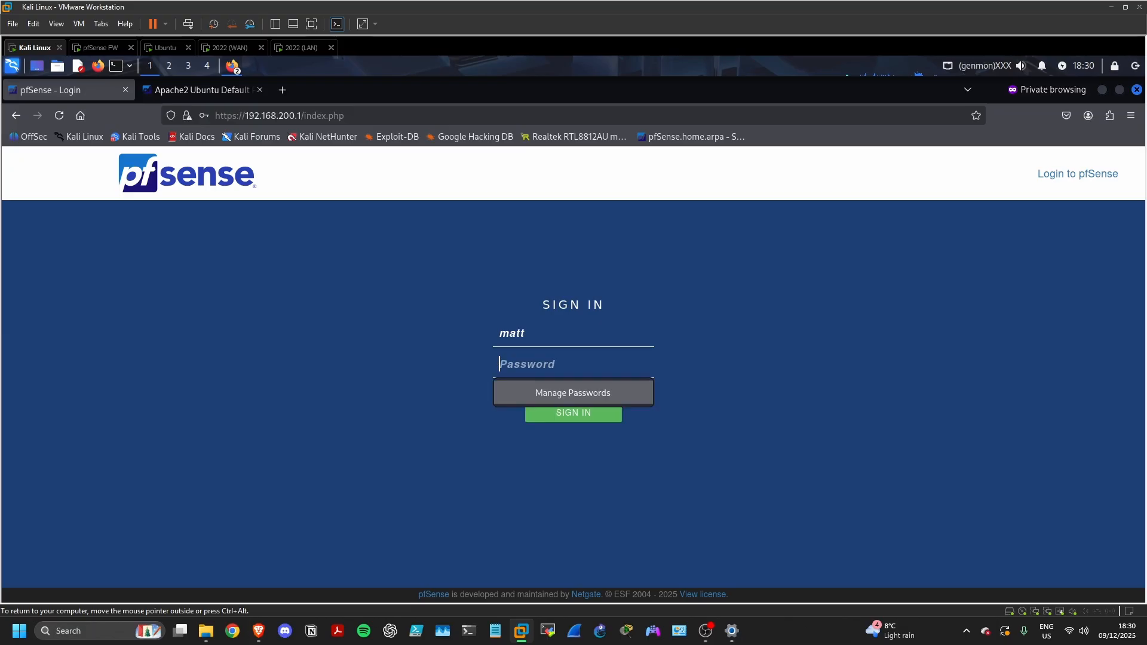
{"action": "type", "text": "••••••••••••••"}
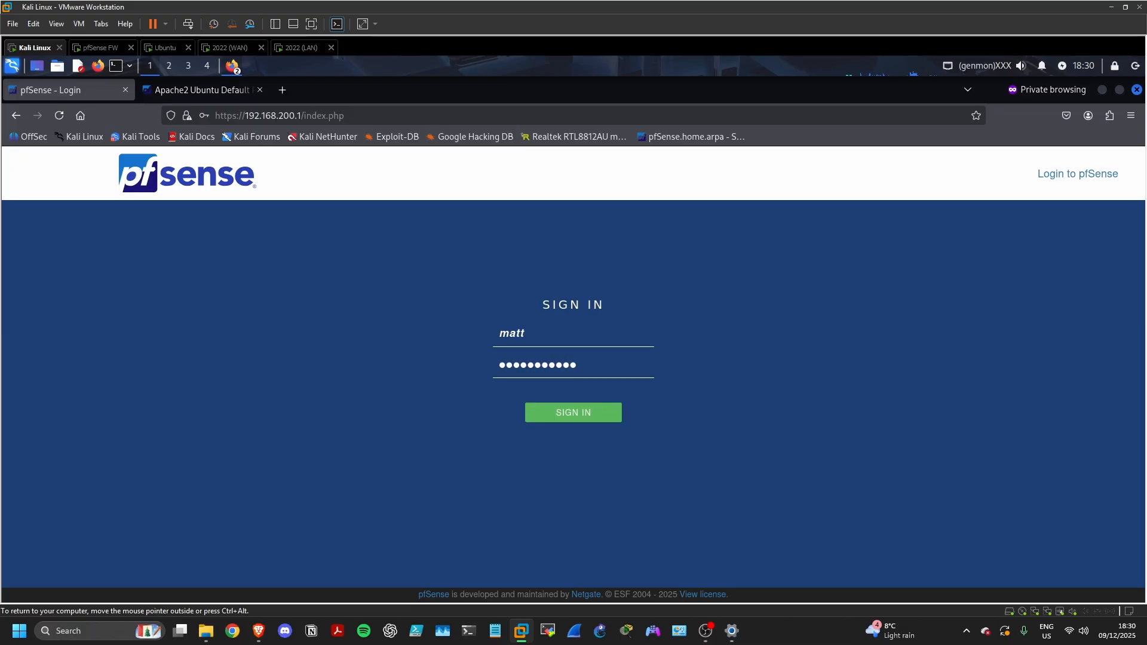
{"action": "type", "text": "••••"}
{"action": "key", "text": "Return"}
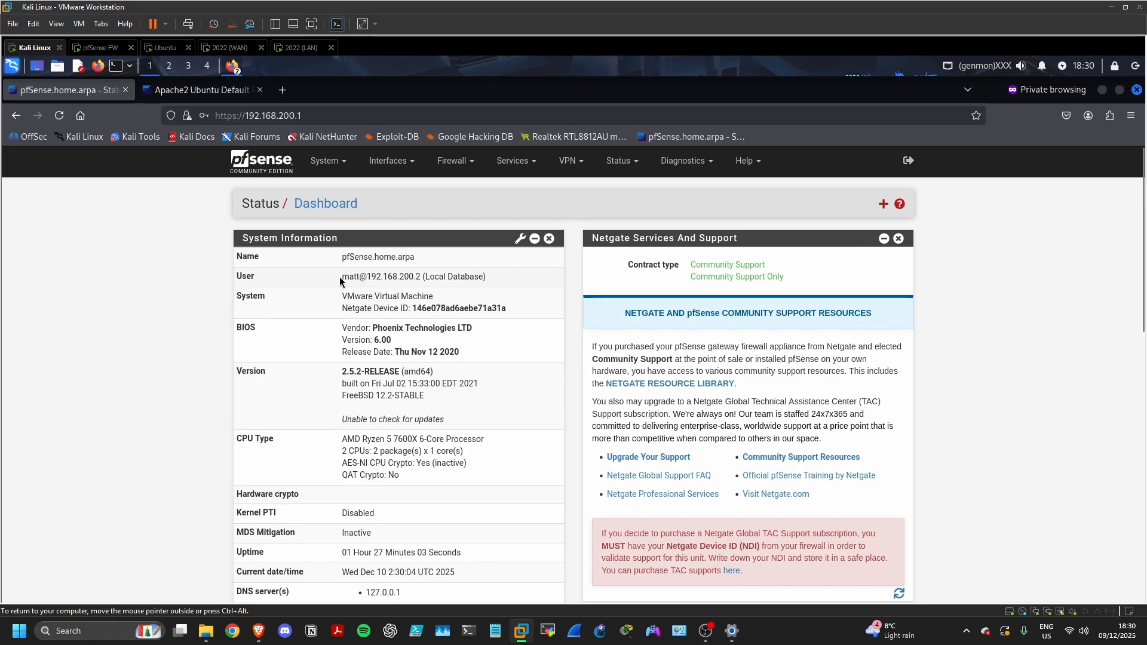
{"action": "left_click_drag", "start_coordinate": [340, 278], "coordinate": [489, 281]}
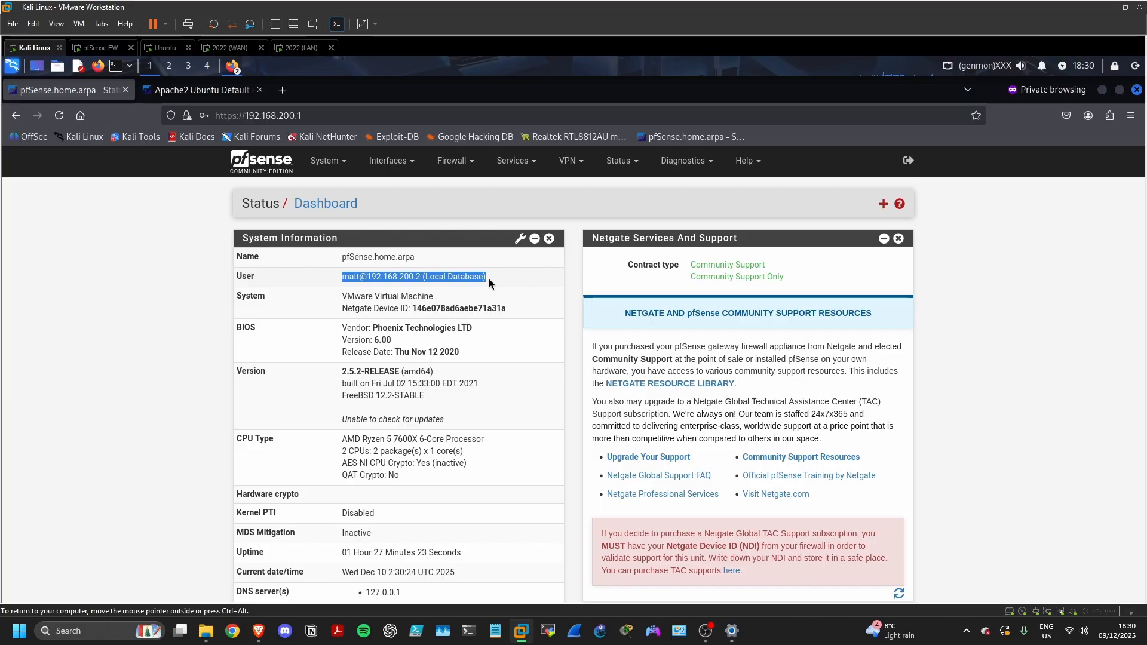
Log out of matt and try signing in as admin with the default password
{"action": "left_click", "coordinate": [327, 161]}
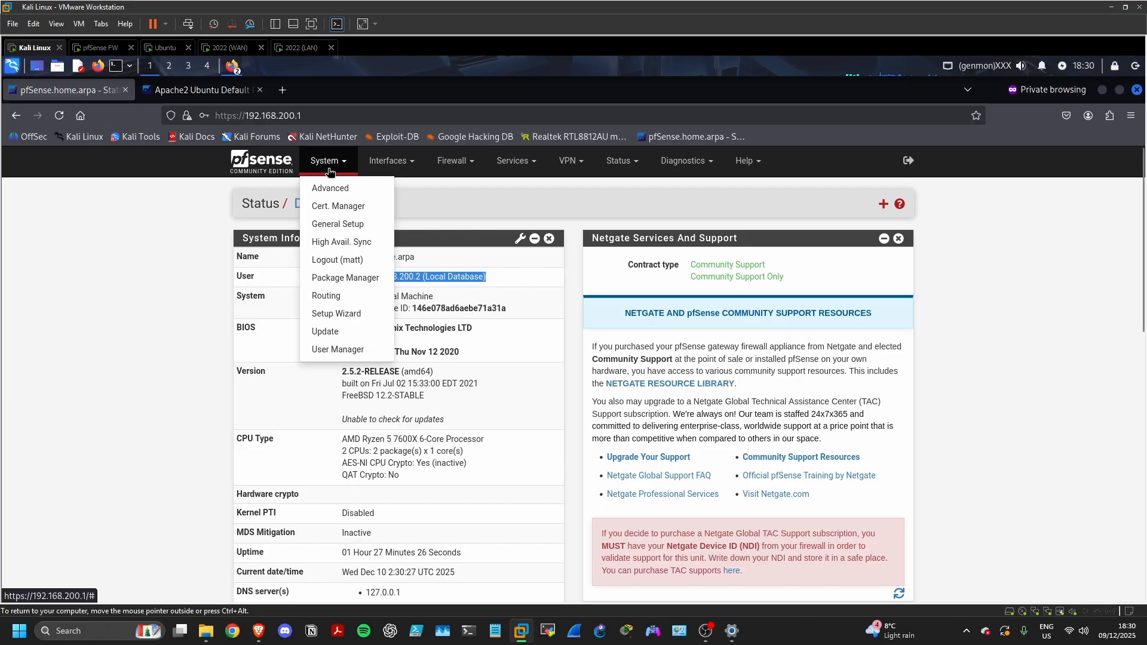
{"action": "left_click", "coordinate": [339, 269]}
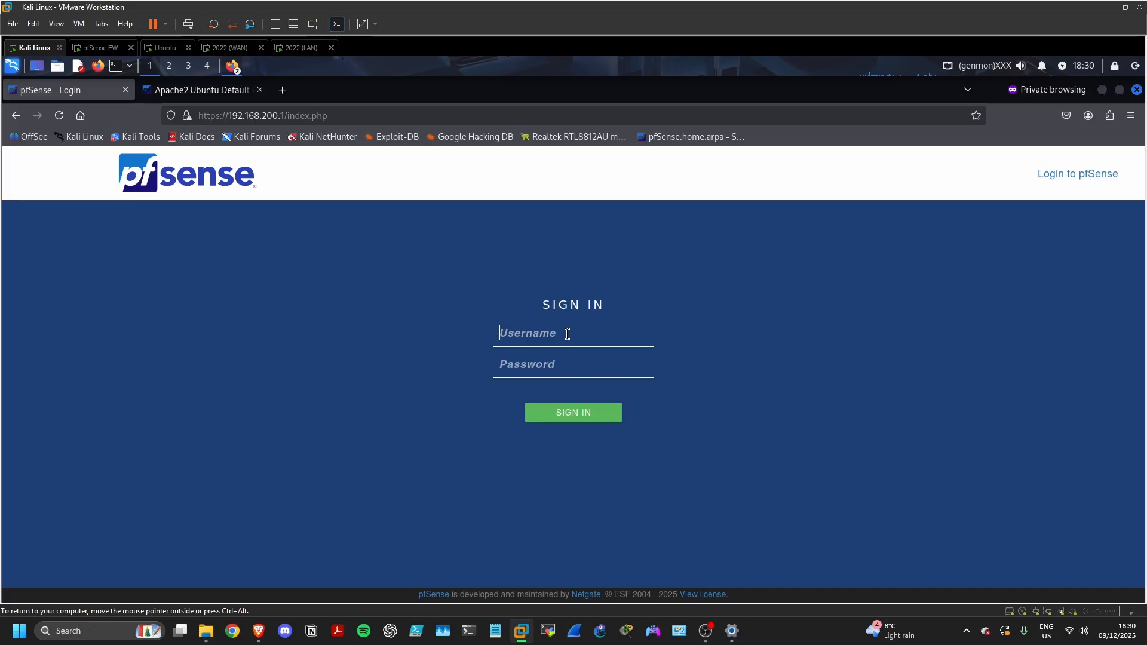
{"action": "type", "text": "admin"}
{"action": "left_click", "coordinate": [582, 364]}
{"action": "type", "text": "pfsense"}
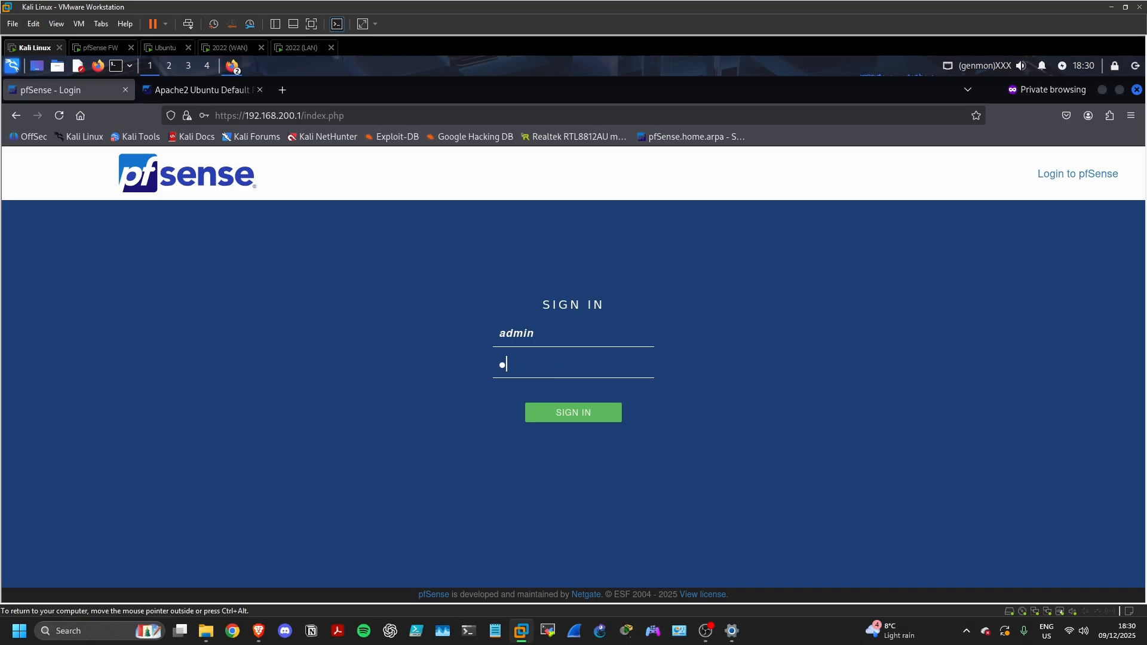
{"action": "left_click", "coordinate": [577, 417]}
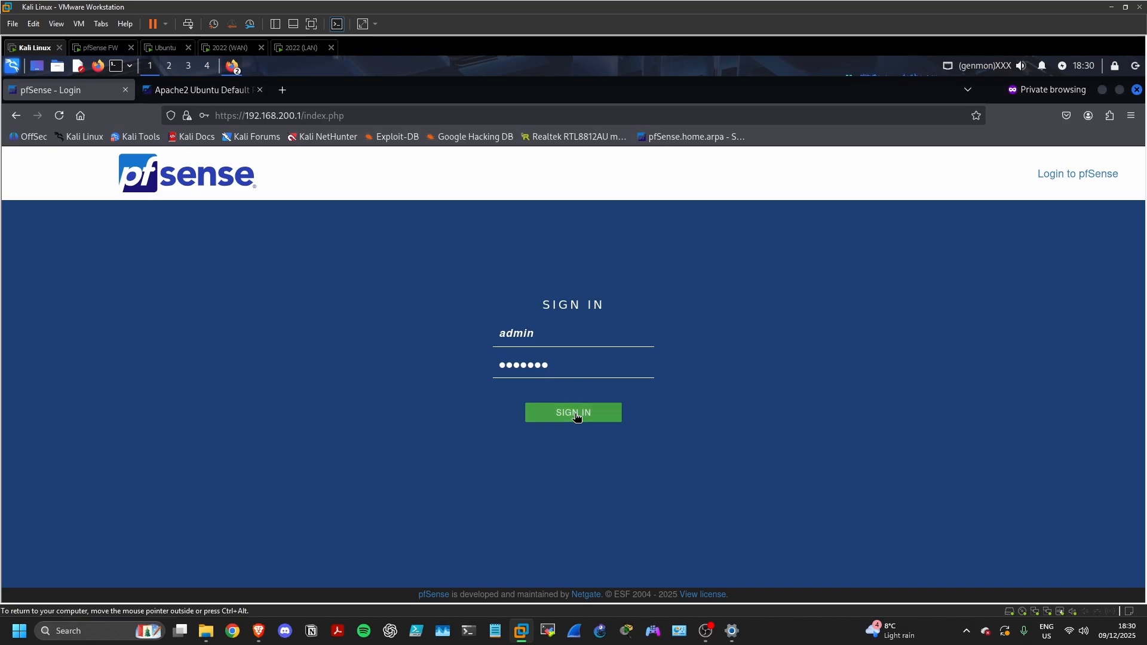
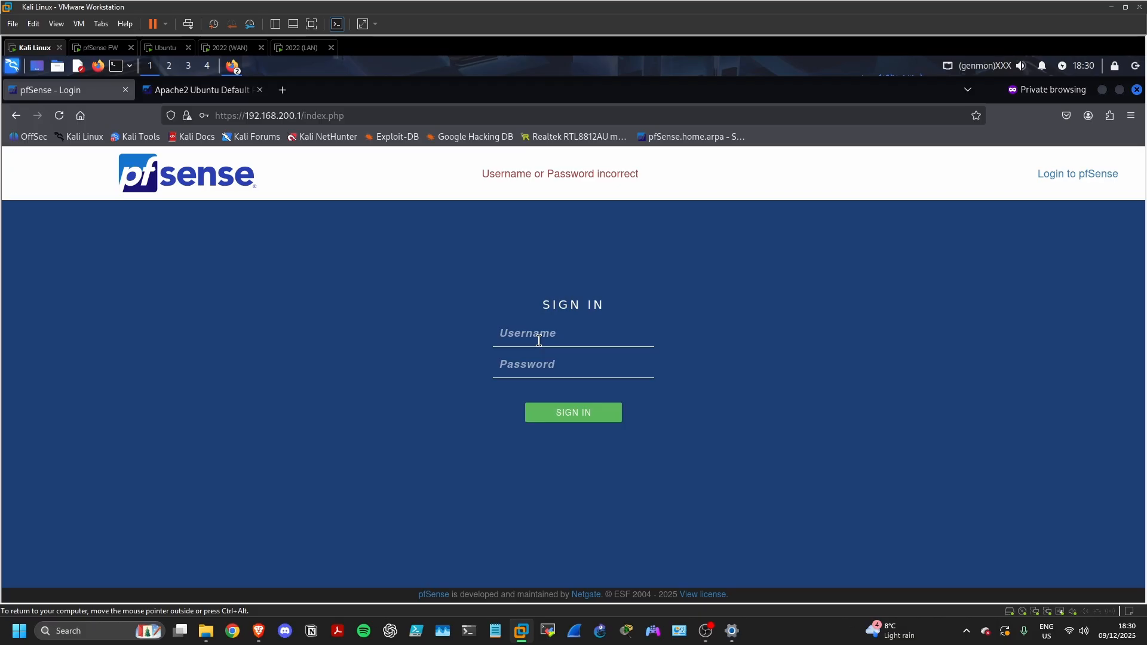
Enter 'matt' as the username on the pfSense login page after admin was rejected
{"action": "type", "text": "matt"}
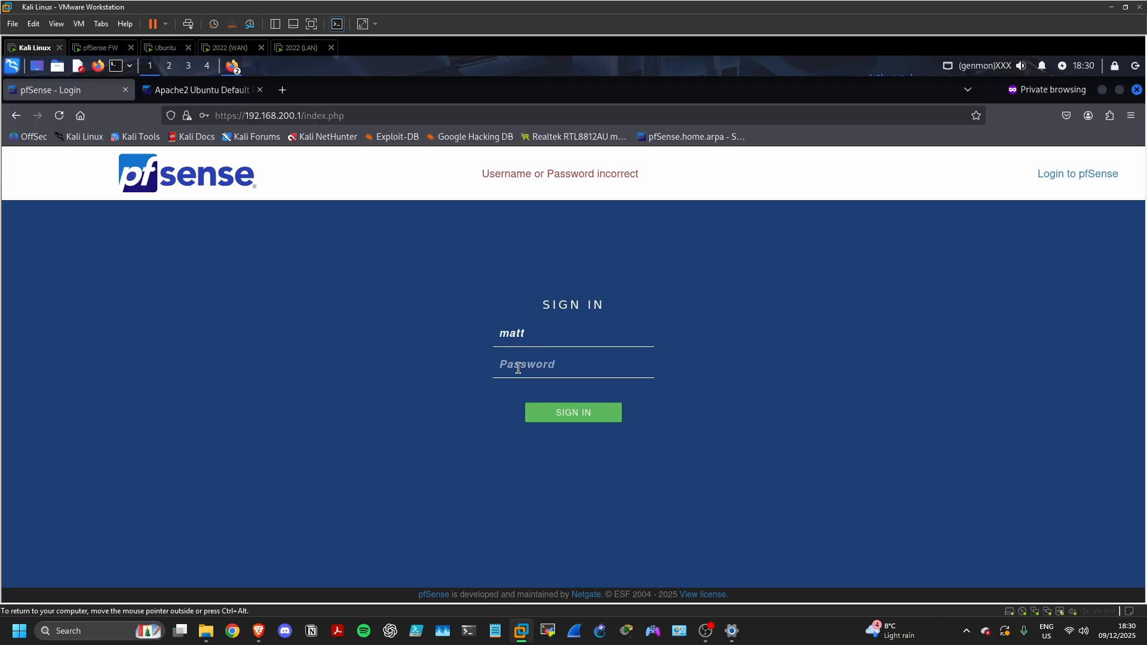
Sign in to pfSense with the account password, then move to the WAN-side Windows Server VM
{"action": "left_click", "coordinate": [518, 368]}
{"action": "type", "text": "•••••••••••••••••••"}
{"action": "key", "text": "Return"}
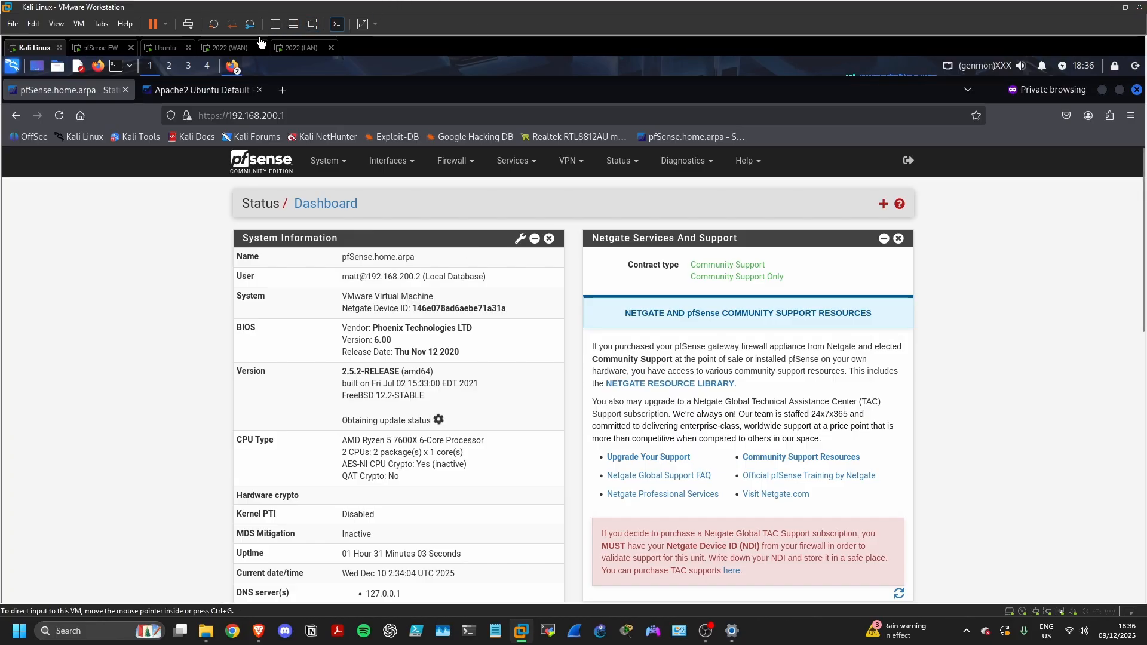
{"action": "left_click", "coordinate": [238, 48]}
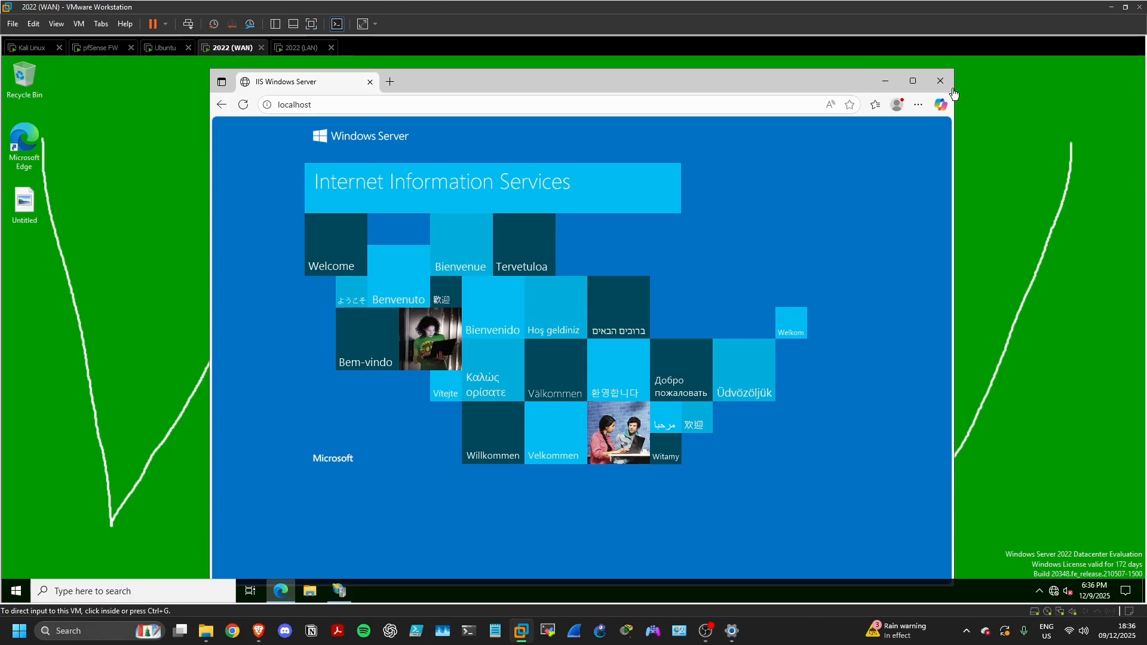
Open an Edge InPrivate window and browse to 64.100.0.1
{"action": "left_click", "coordinate": [918, 104]}
{"action": "left_click", "coordinate": [861, 154]}
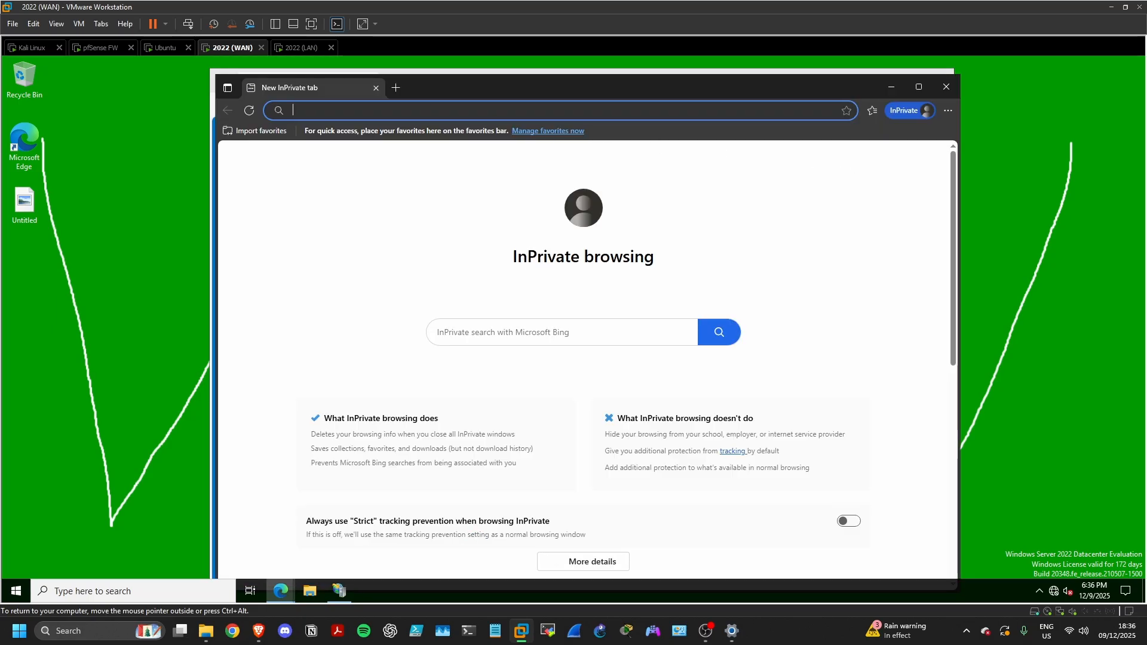
{"action": "type", "text": "6"}
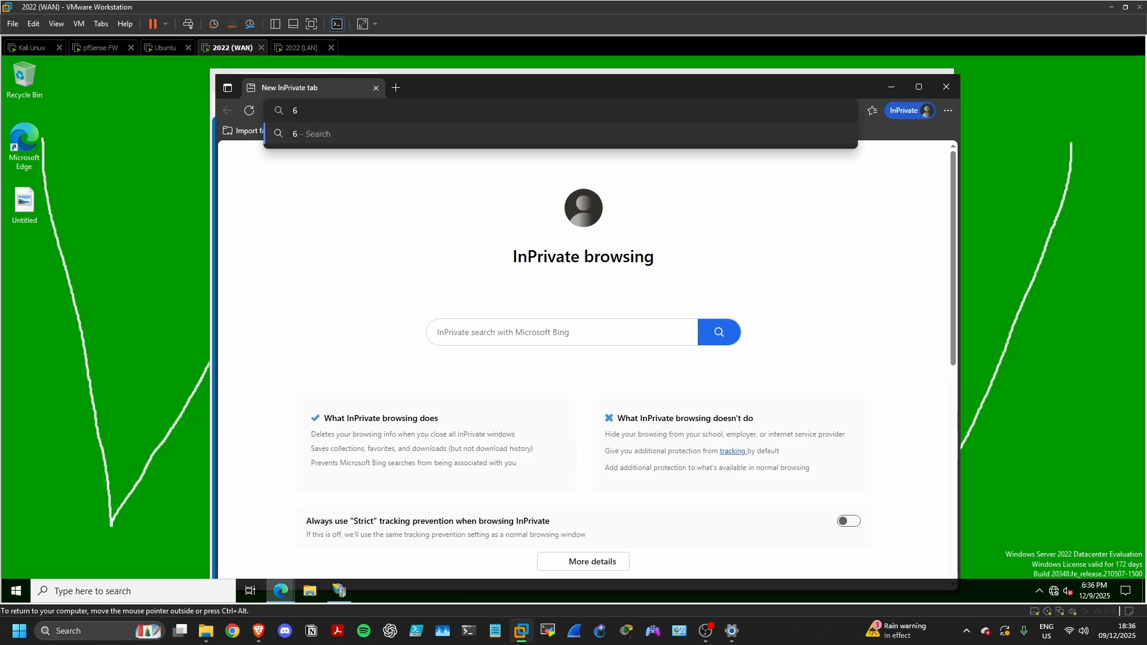
{"action": "type", "text": "4.10"}
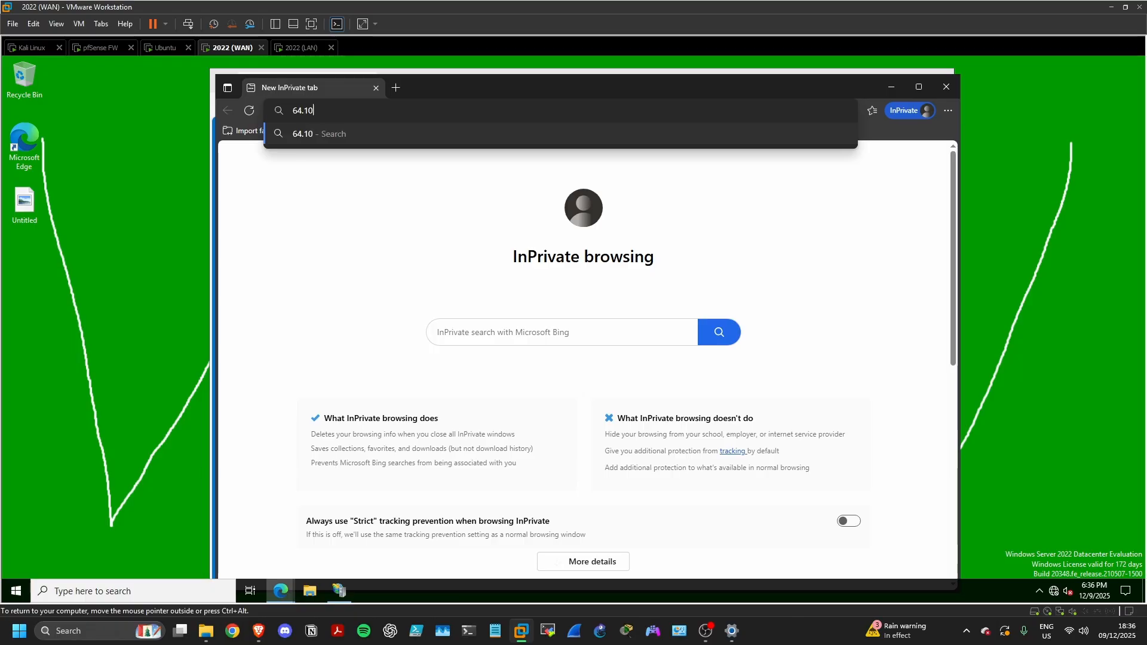
{"action": "type", "text": "0.0.1"}
{"action": "key", "text": "Return"}
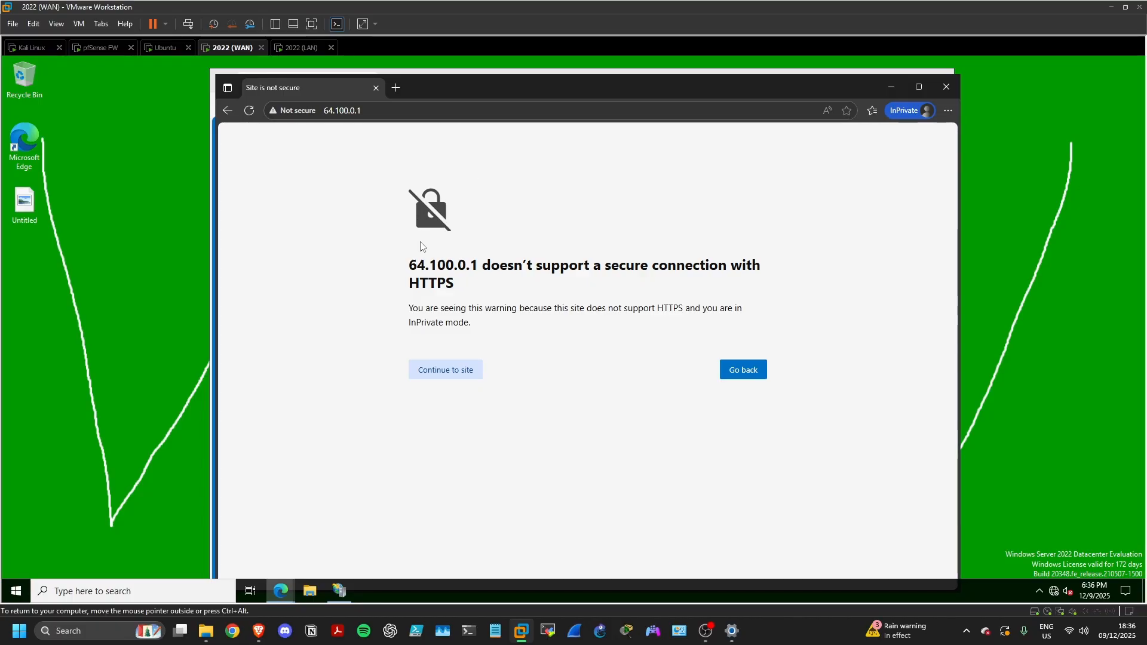
Bypass the HTTPS warning and reload the Apache2 Ubuntu default page at 64.100.0.1
{"action": "left_click_drag", "start_coordinate": [416, 264], "coordinate": [505, 292]}
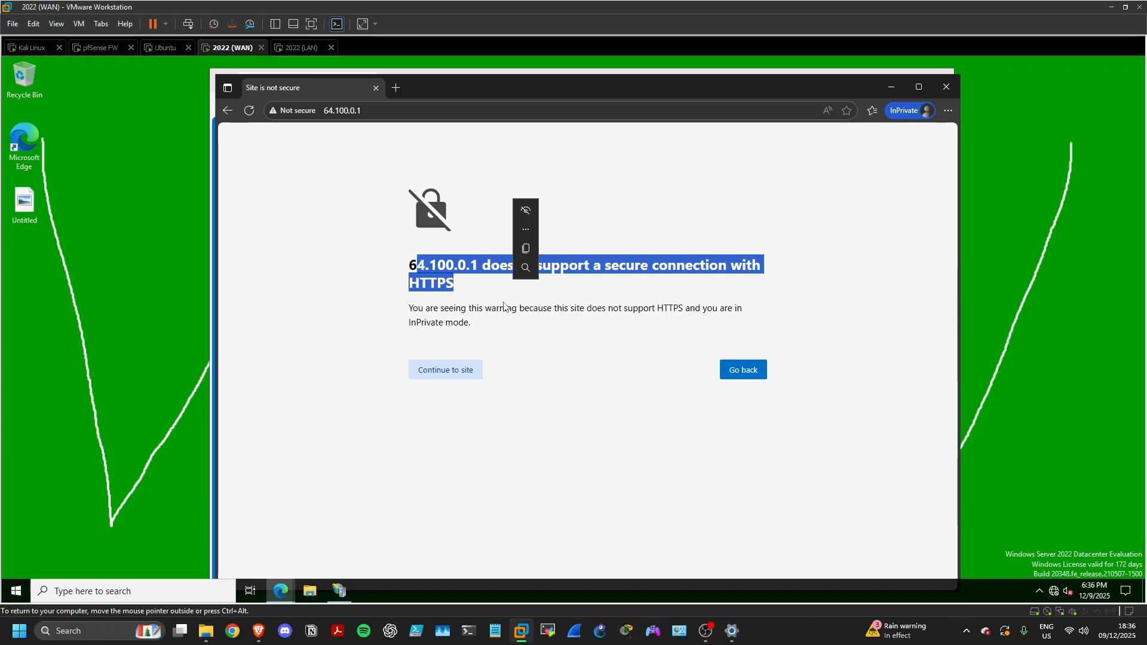
{"action": "left_click", "coordinate": [506, 304]}
{"action": "left_click", "coordinate": [469, 371]}
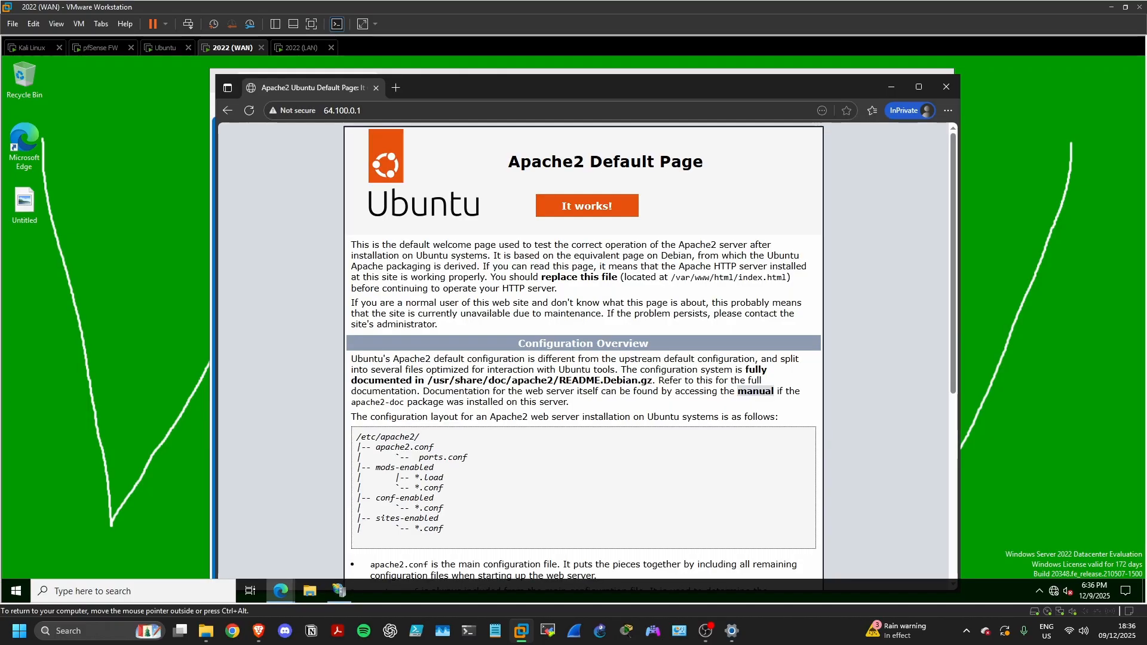
{"action": "scroll", "coordinate": [583, 353], "scroll_direction": "down", "scroll_amount": 5}
{"action": "scroll", "coordinate": [288, 133], "scroll_direction": "up", "scroll_amount": 5}
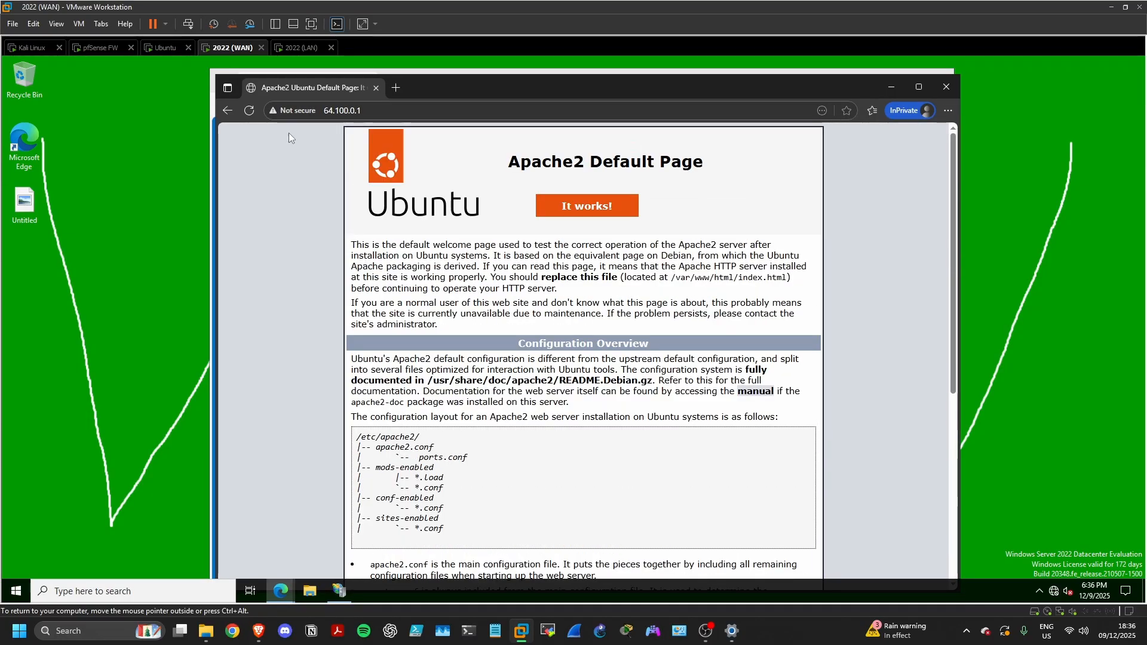
{"action": "left_click", "coordinate": [250, 111]}
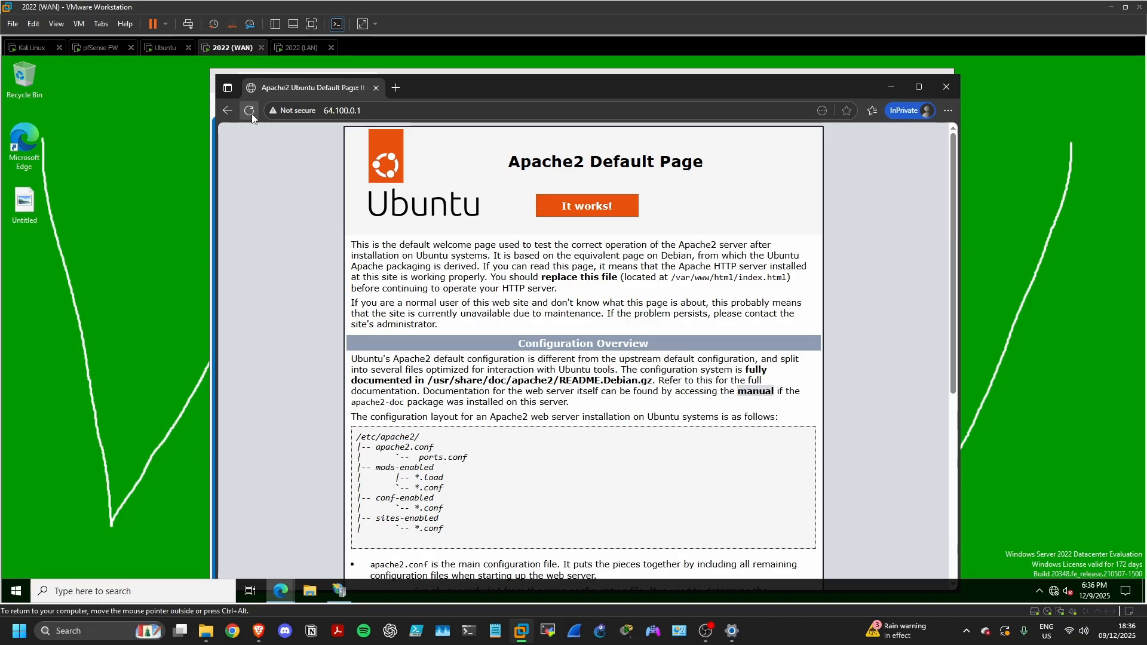
{"action": "left_click", "coordinate": [250, 111]}
{"action": "left_click", "coordinate": [252, 113]}
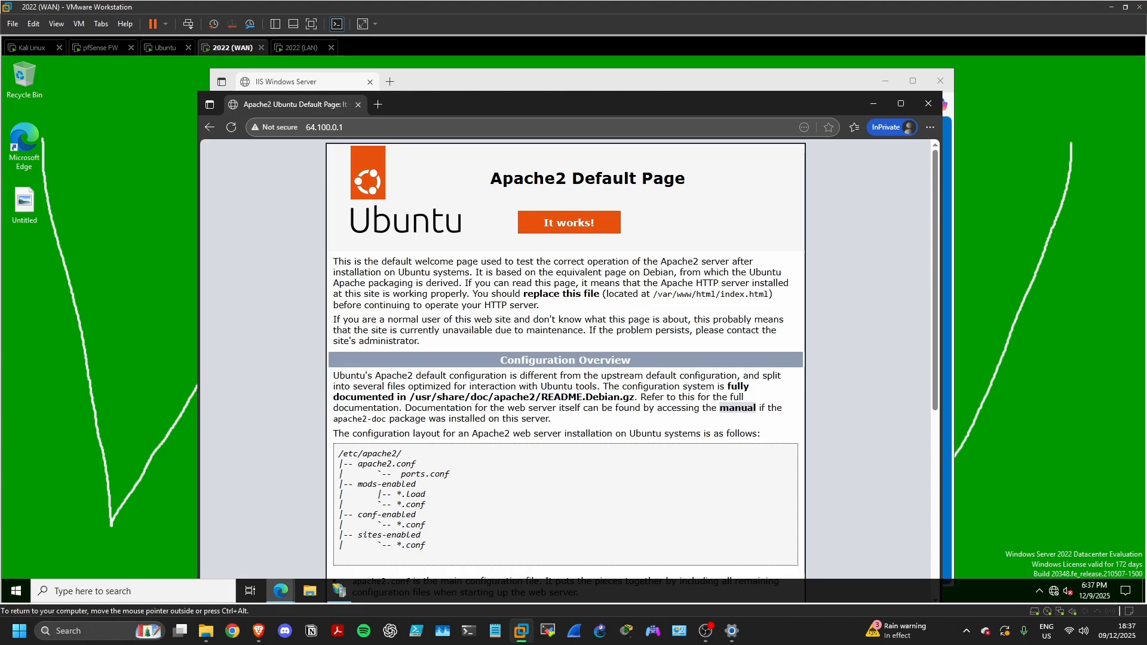
{"action": "left_click", "coordinate": [284, 49]}
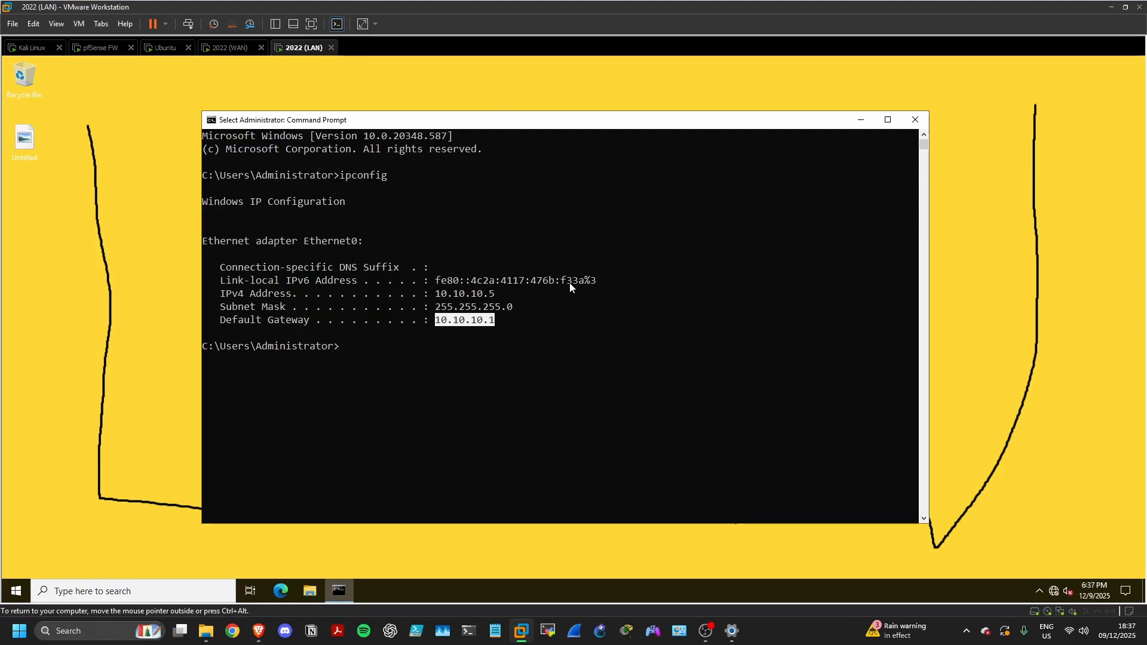
{"action": "left_click", "coordinate": [26, 49]}
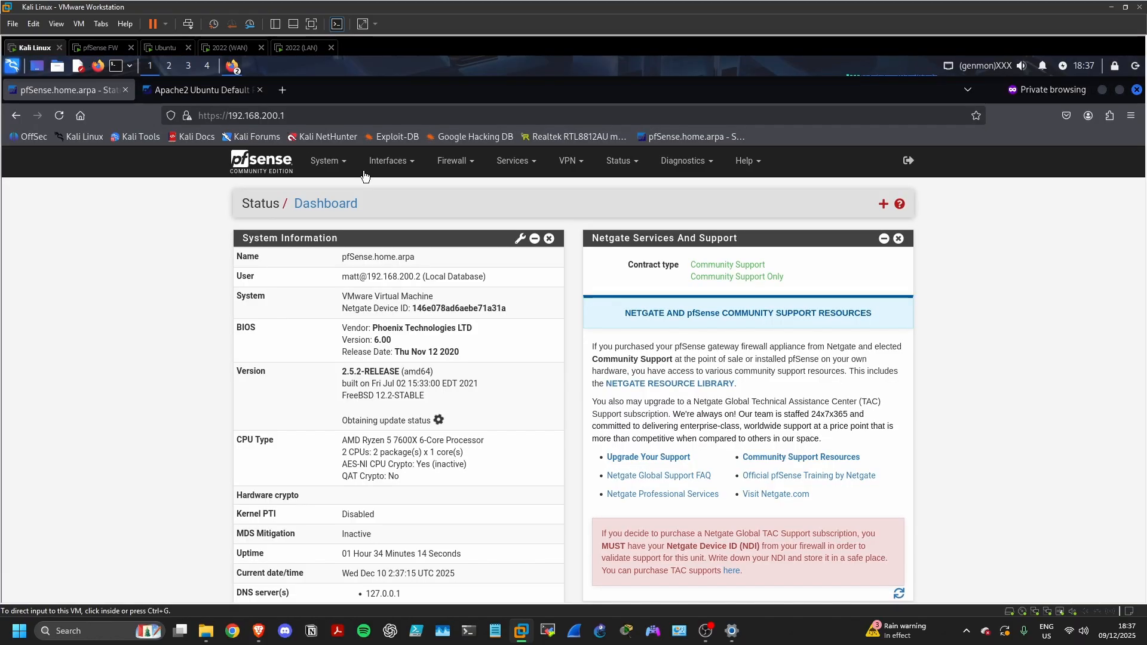
Bring up the LAN interface's rules under Firewall > Rules
{"action": "left_click", "coordinate": [454, 161]}
{"action": "left_click", "coordinate": [464, 228]}
{"action": "left_click", "coordinate": [349, 243]}
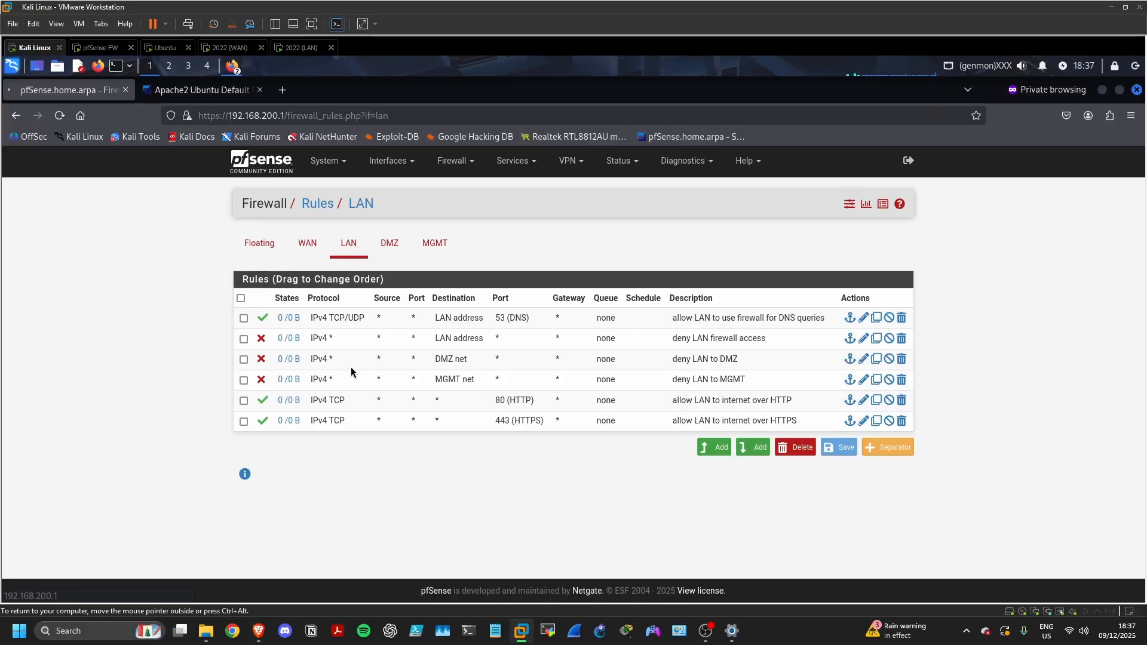
{"action": "left_click", "coordinate": [282, 338]}
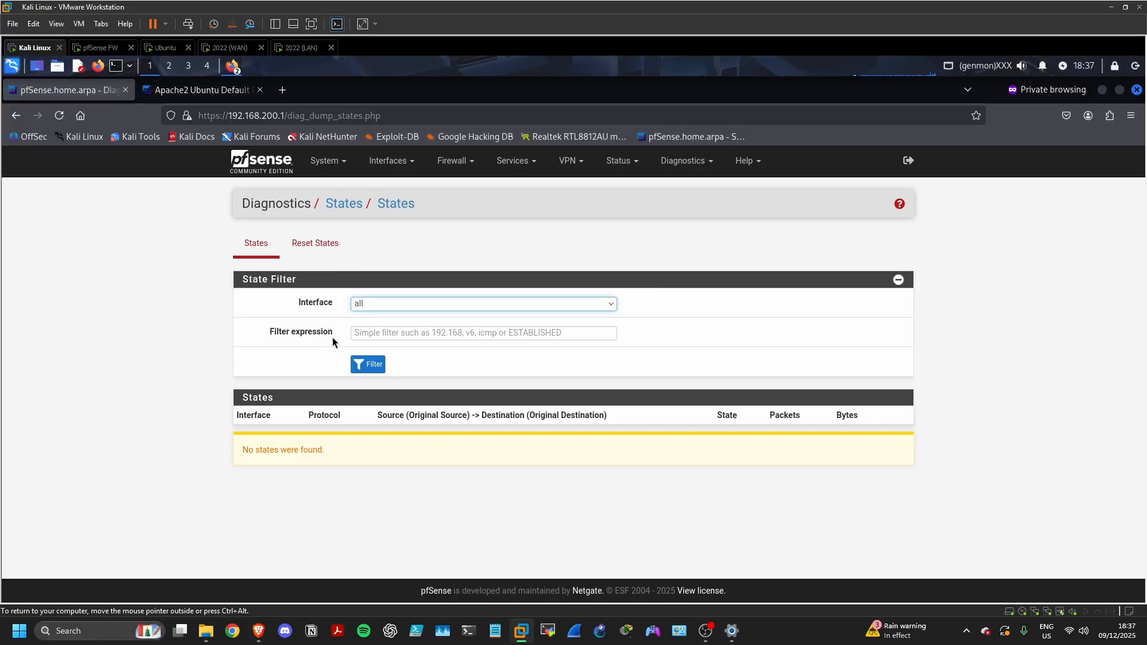
{"action": "left_click", "coordinate": [387, 161]}
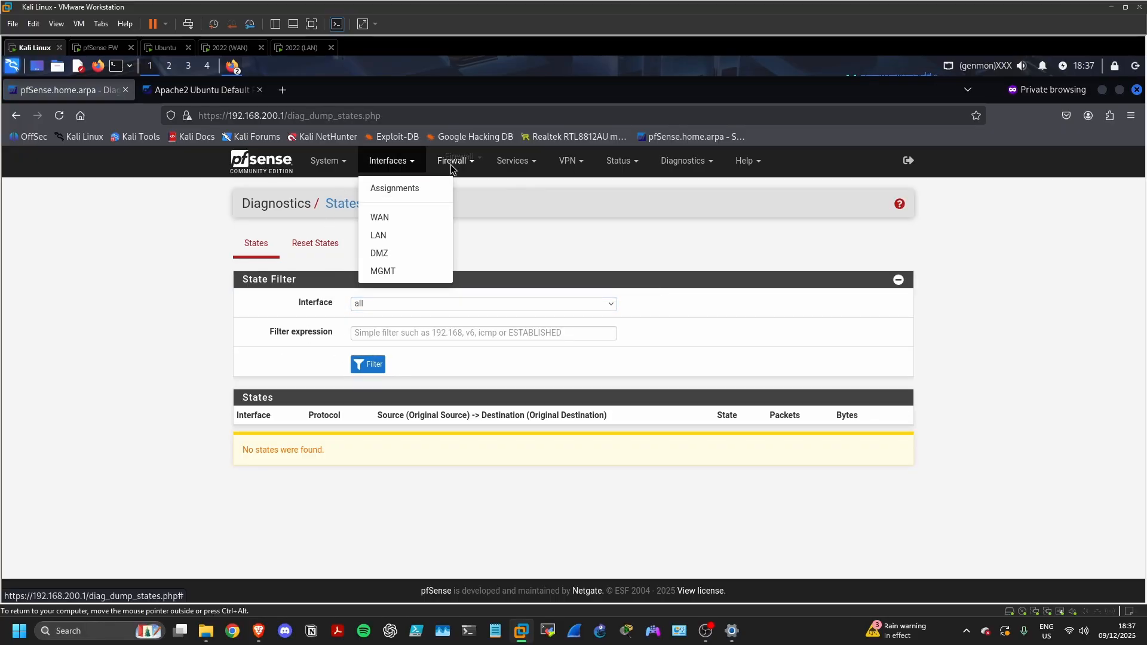
{"action": "left_click", "coordinate": [453, 159]}
{"action": "left_click", "coordinate": [462, 225]}
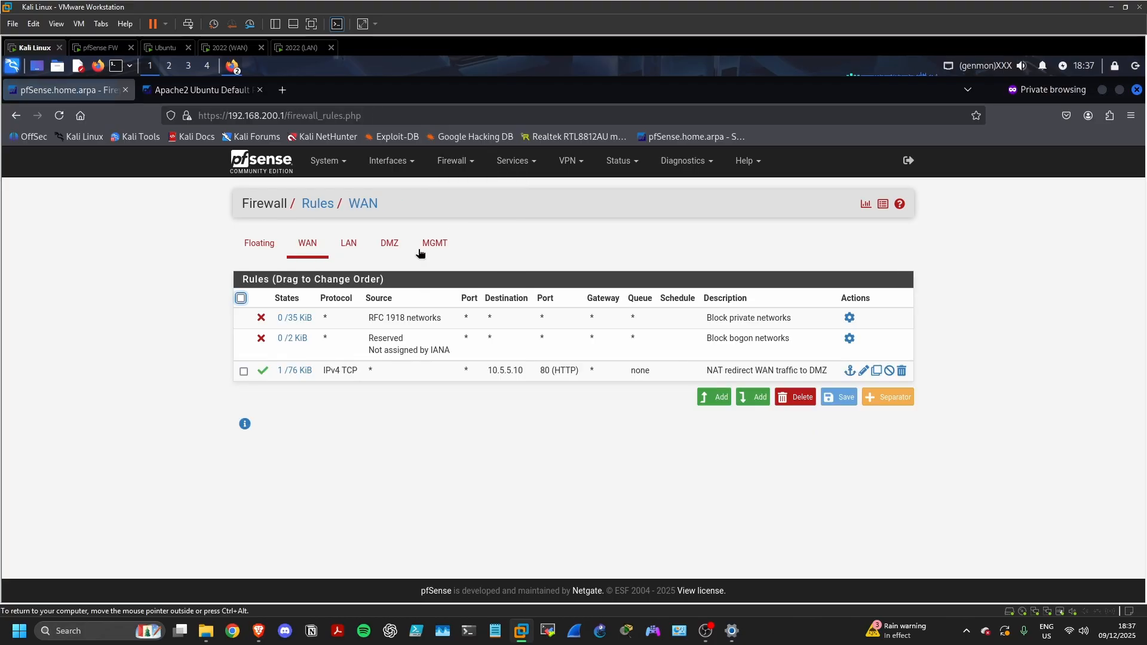
{"action": "left_click", "coordinate": [348, 244]}
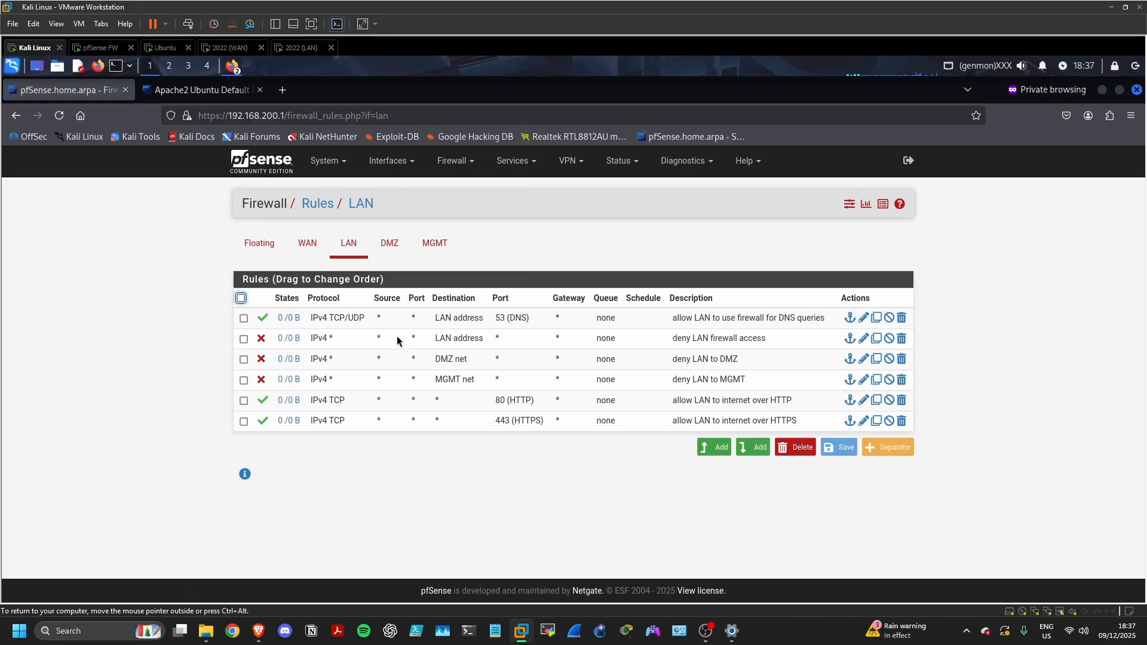
Enable packet logging on the 'deny LAN firewall access' and 'deny LAN to DMZ' rules
{"action": "left_click", "coordinate": [863, 338]}
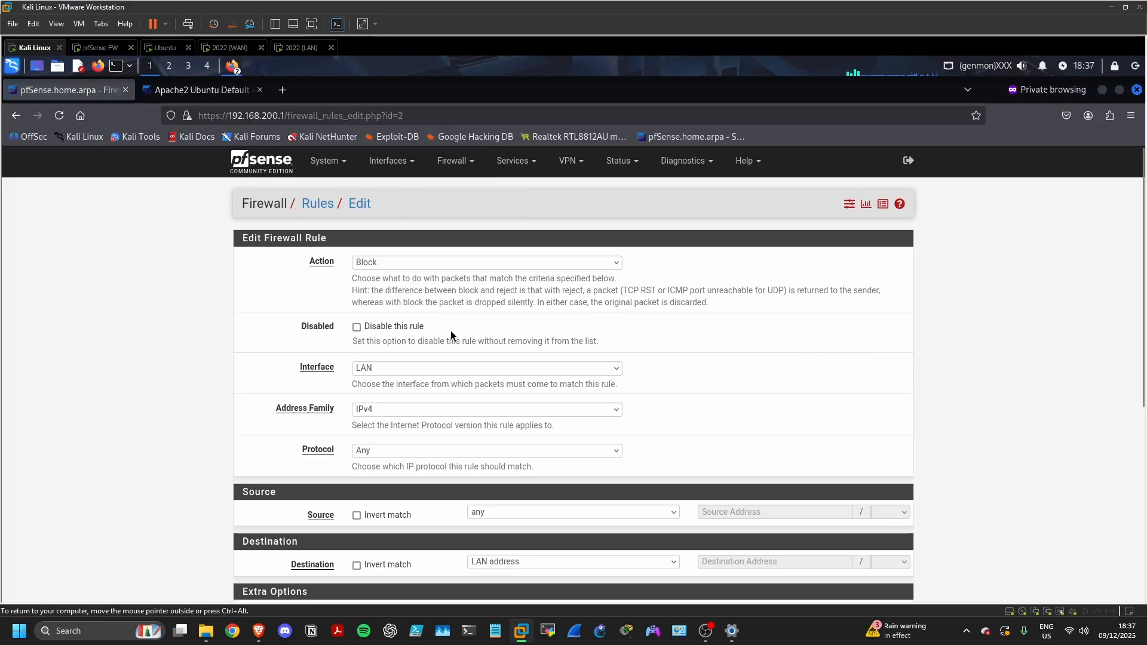
{"action": "scroll", "coordinate": [453, 338], "scroll_direction": "down", "scroll_amount": 5}
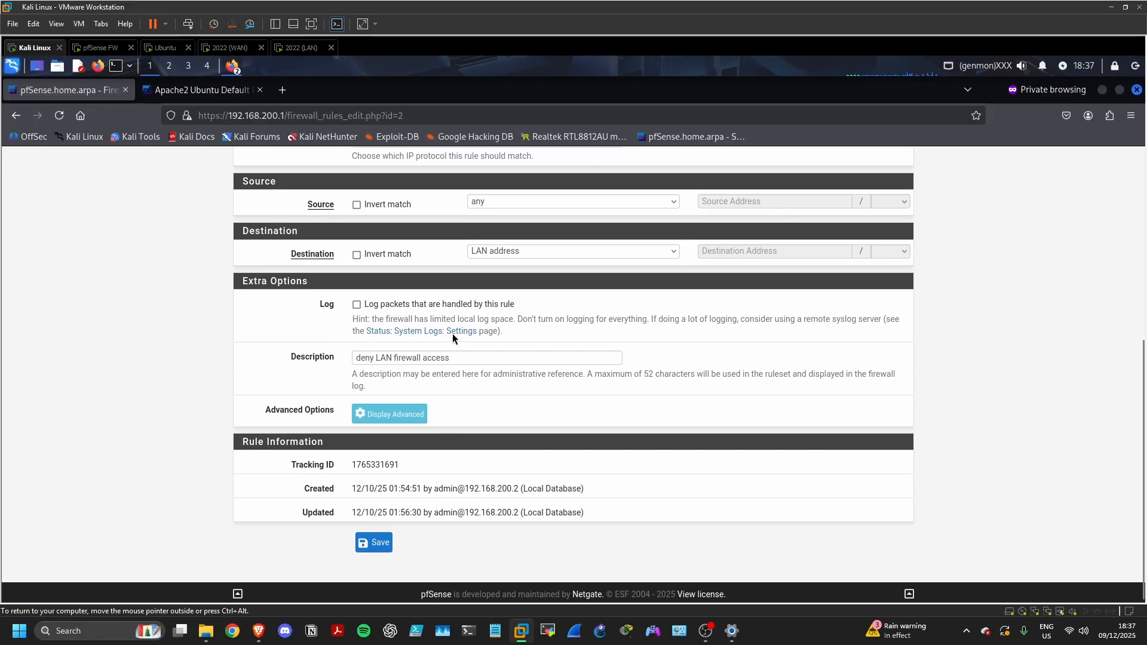
{"action": "left_click", "coordinate": [356, 301]}
{"action": "left_click", "coordinate": [382, 541]}
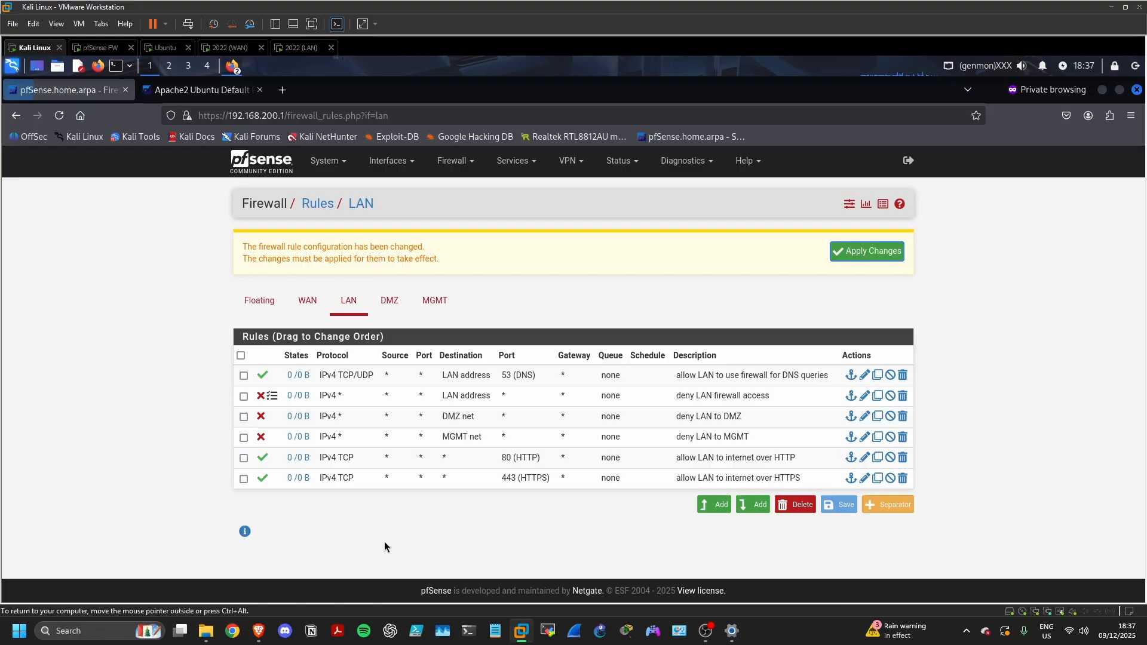
{"action": "left_click", "coordinate": [864, 417]}
{"action": "scroll", "coordinate": [512, 405], "scroll_direction": "down", "scroll_amount": 5}
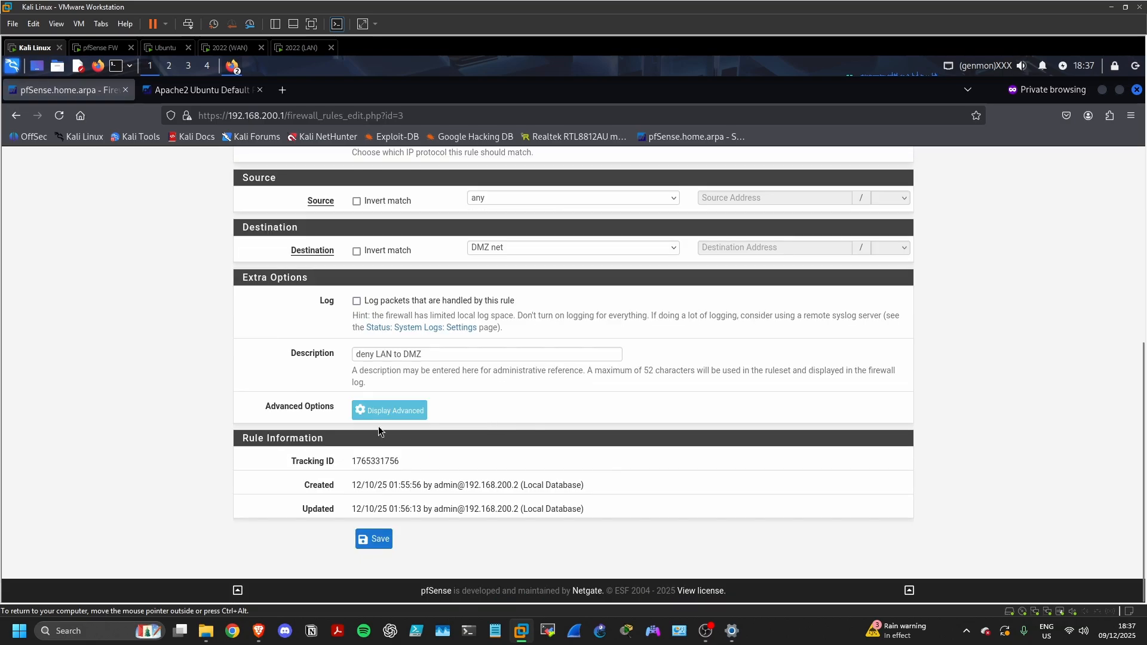
{"action": "left_click", "coordinate": [374, 539]}
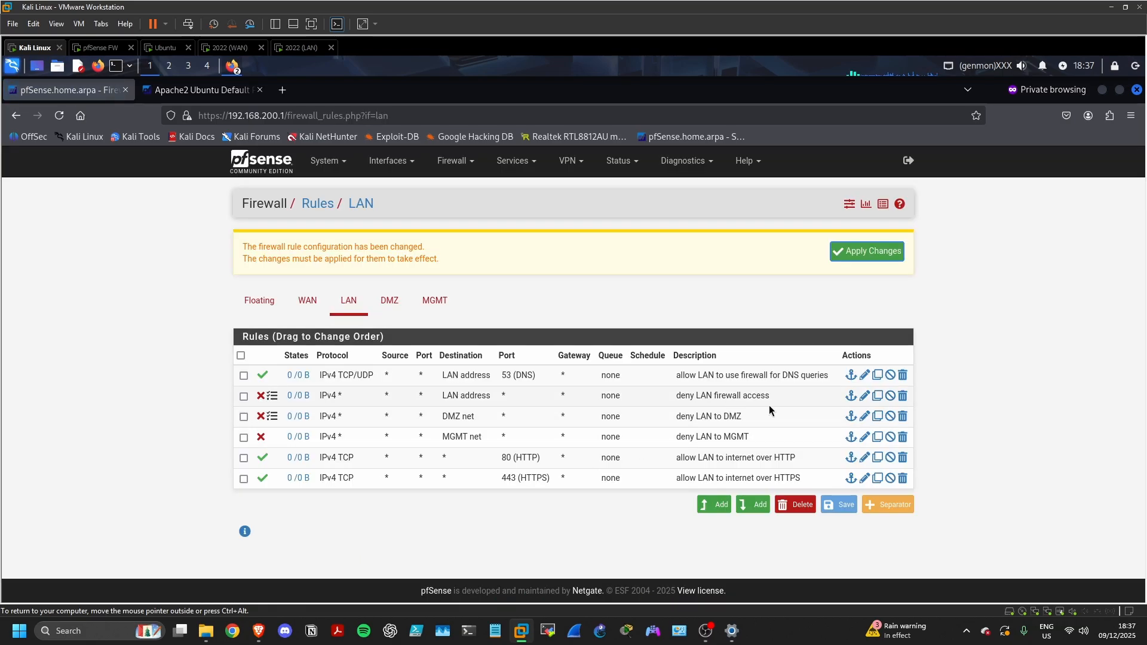
Enable packet logging on the 'deny LAN to MGMT' rule and apply the rule changes
{"action": "left_click", "coordinate": [864, 437]}
{"action": "scroll", "coordinate": [494, 373], "scroll_direction": "down", "scroll_amount": 3}
{"action": "scroll", "coordinate": [495, 373], "scroll_direction": "down", "scroll_amount": 3}
{"action": "left_click", "coordinate": [356, 301]}
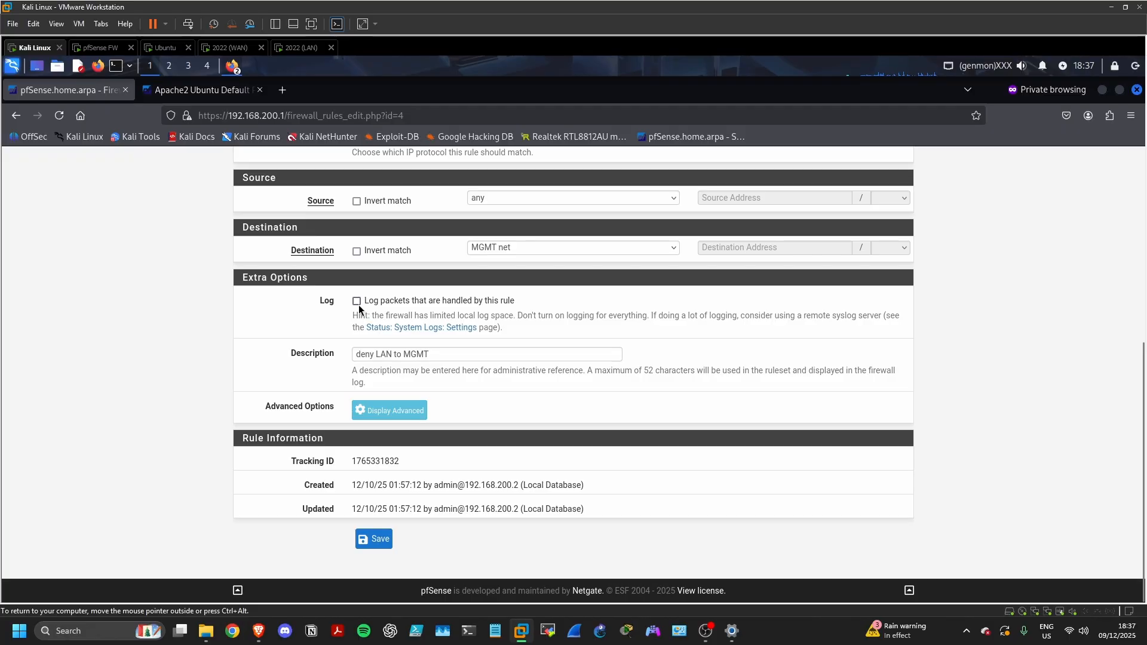
{"action": "left_click", "coordinate": [377, 539]}
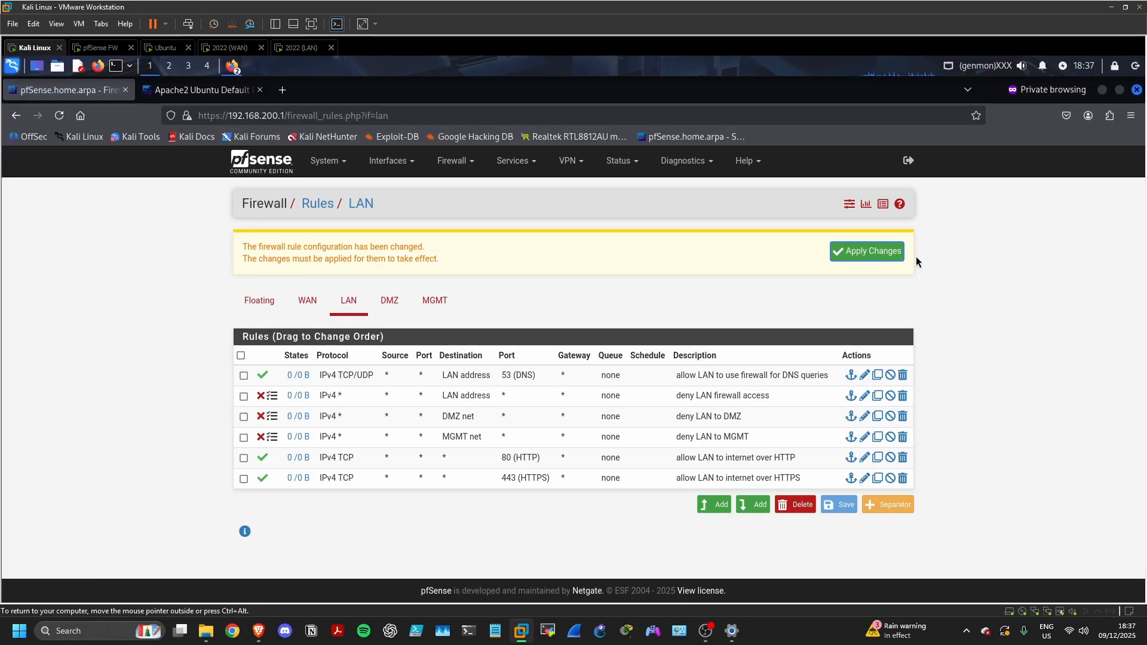
{"action": "left_click", "coordinate": [884, 254]}
{"action": "left_click", "coordinate": [299, 48]}
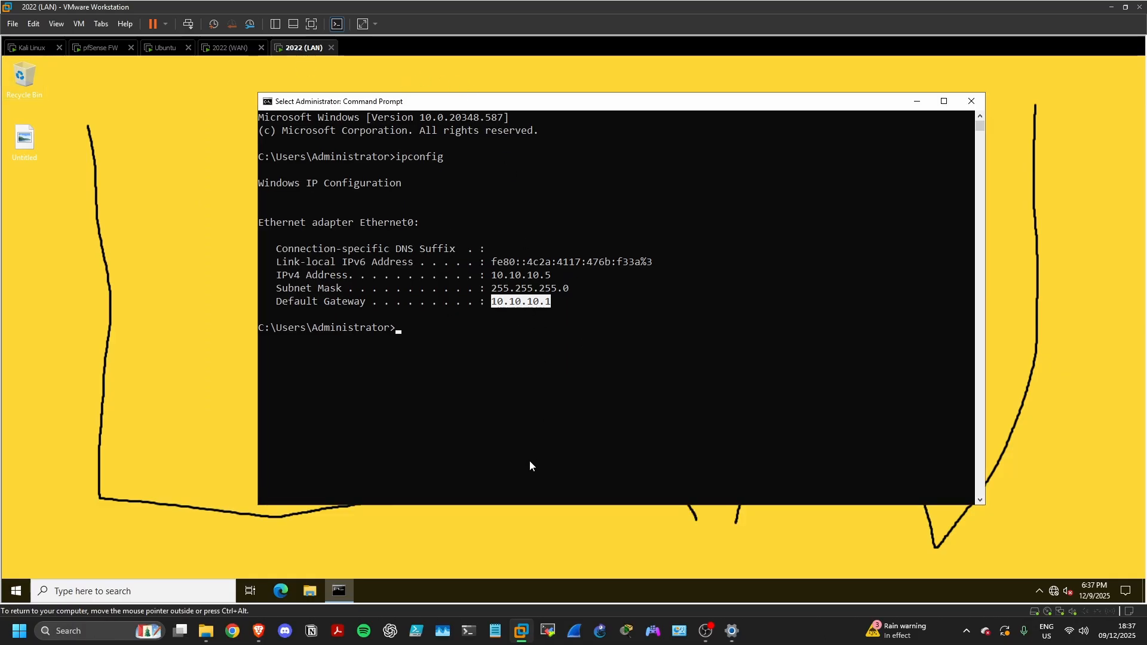
On the LAN server, open an Edge InPrivate window and load 64.100.0.100
{"action": "left_click", "coordinate": [245, 48]}
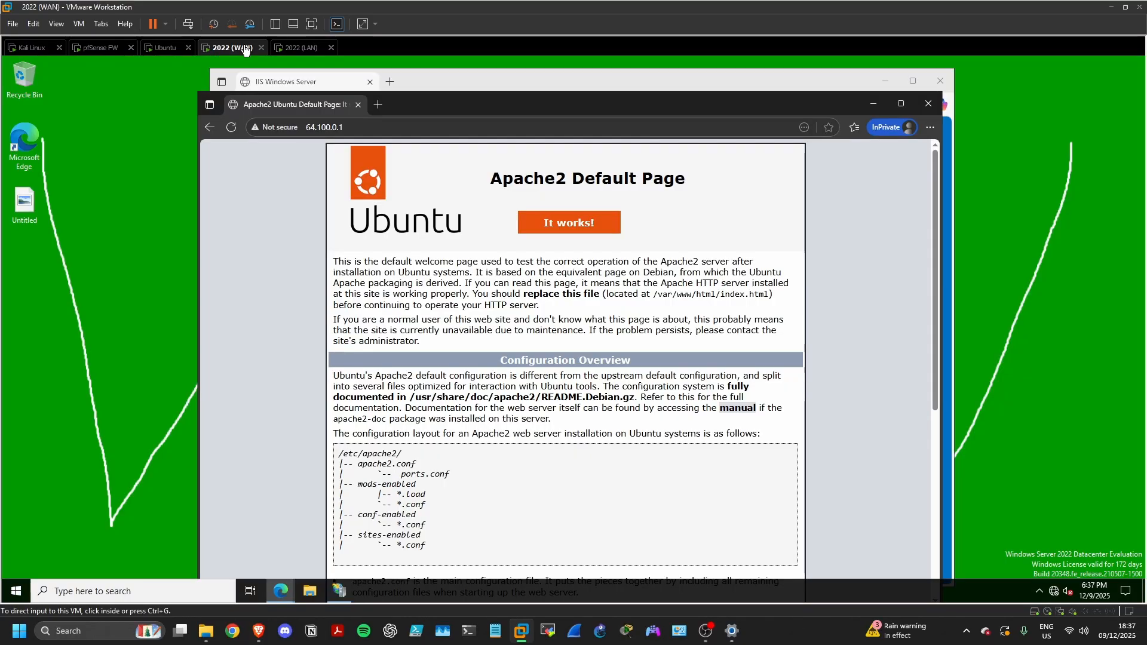
{"action": "left_click", "coordinate": [514, 81]}
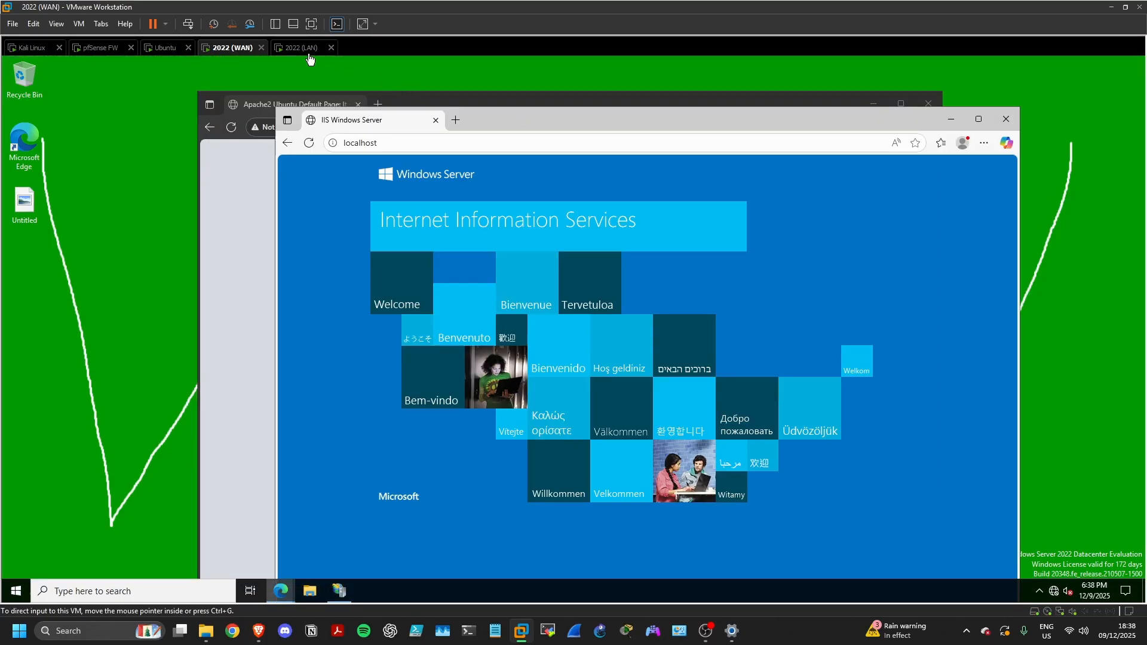
{"action": "left_click", "coordinate": [301, 48]}
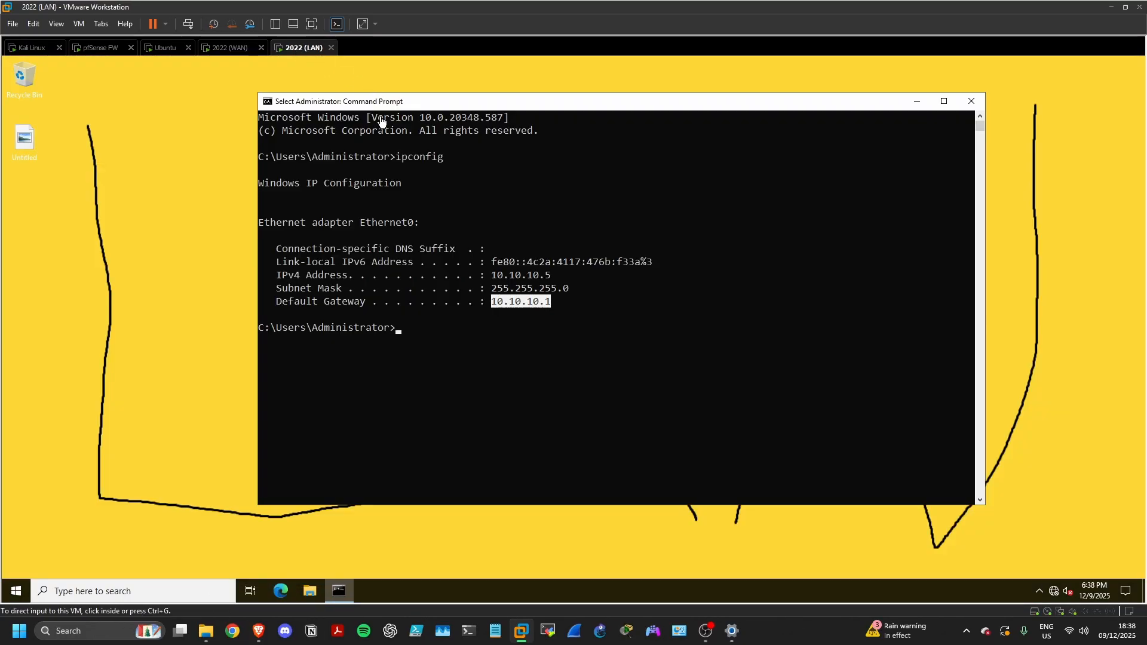
{"action": "left_click", "coordinate": [281, 592]}
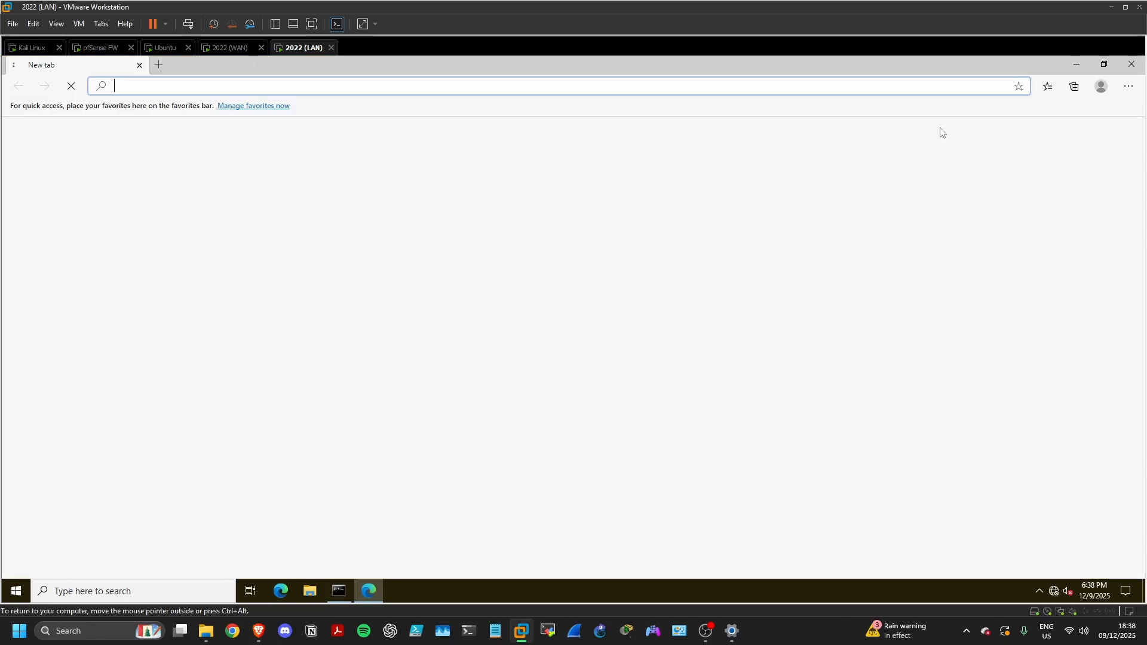
{"action": "left_click", "coordinate": [1128, 85]}
{"action": "left_click", "coordinate": [1027, 146]}
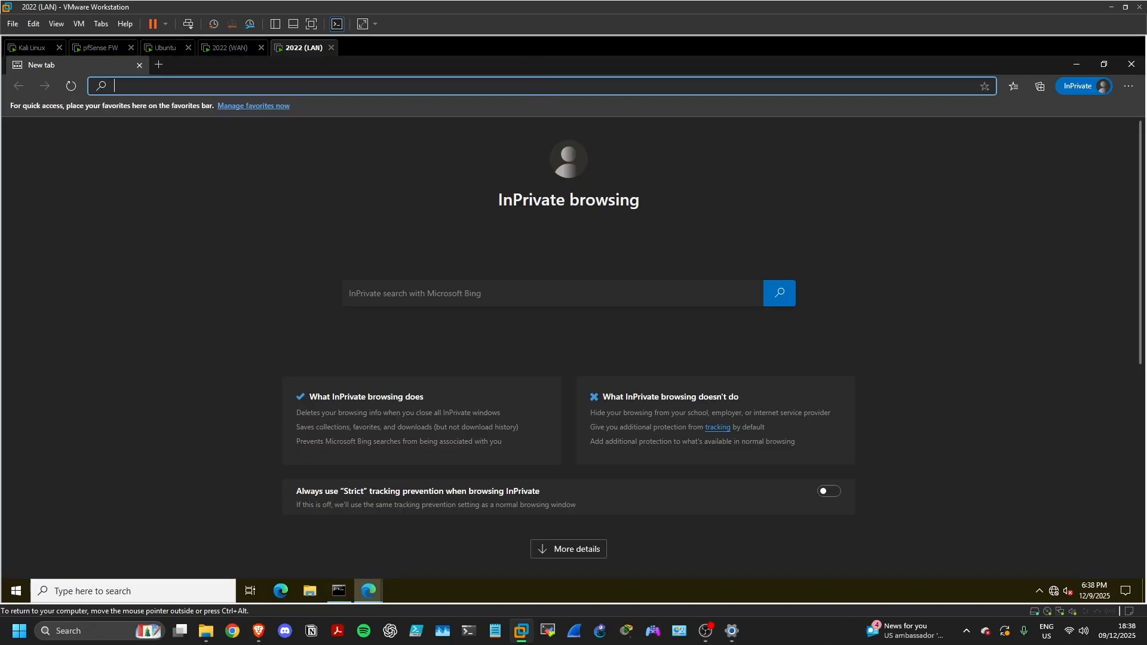
{"action": "type", "text": "64.100"}
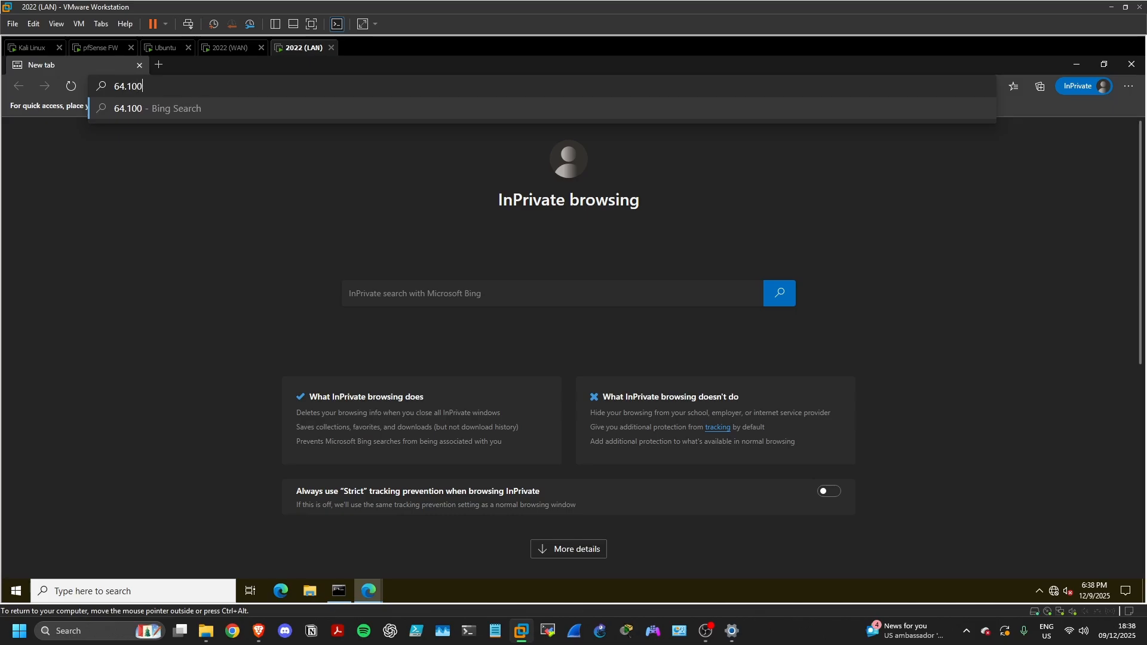
{"action": "type", "text": ".0"}
{"action": "type", "text": "."}
{"action": "type", "text": "100"}
{"action": "key", "text": "Return"}
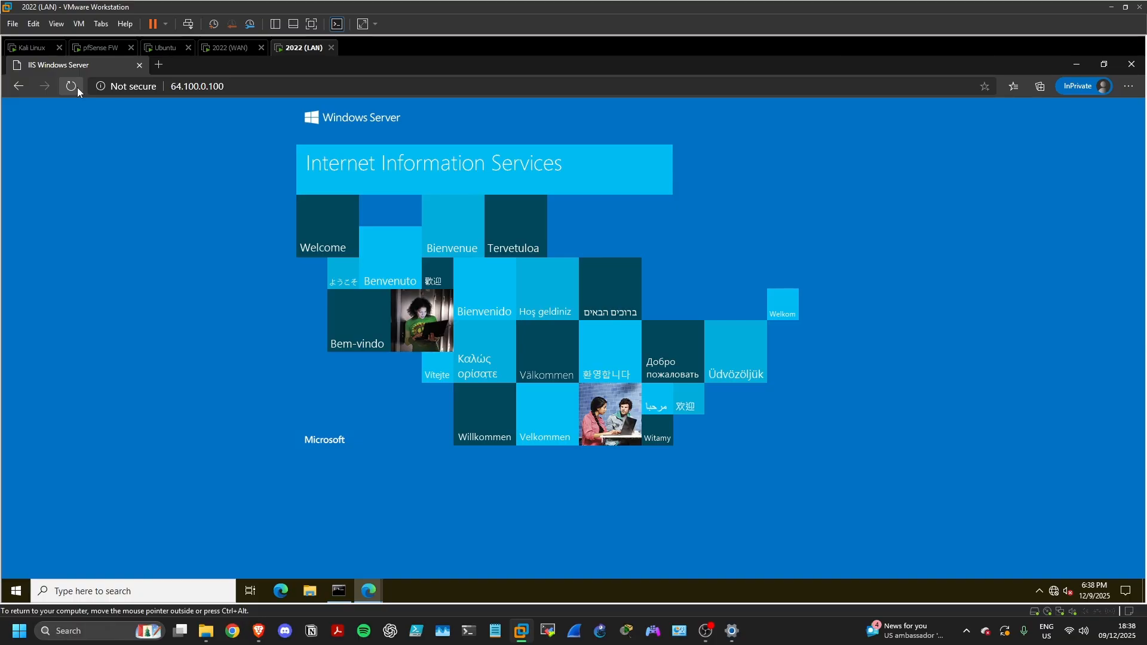
{"action": "left_click", "coordinate": [158, 64]}
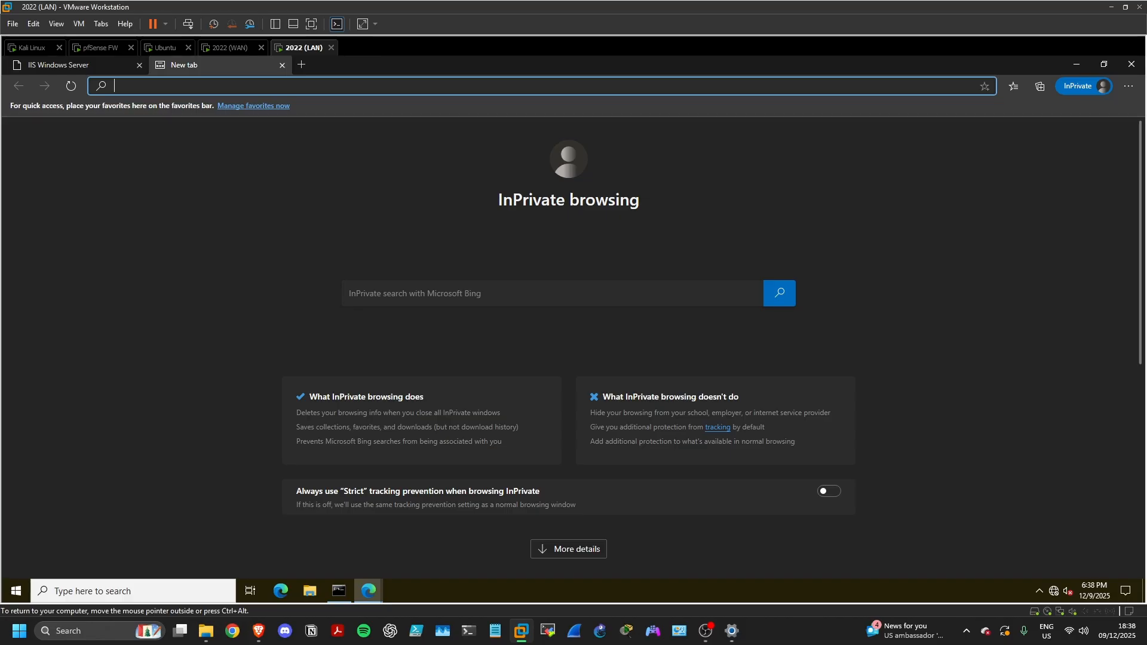
{"action": "type", "text": "https"}
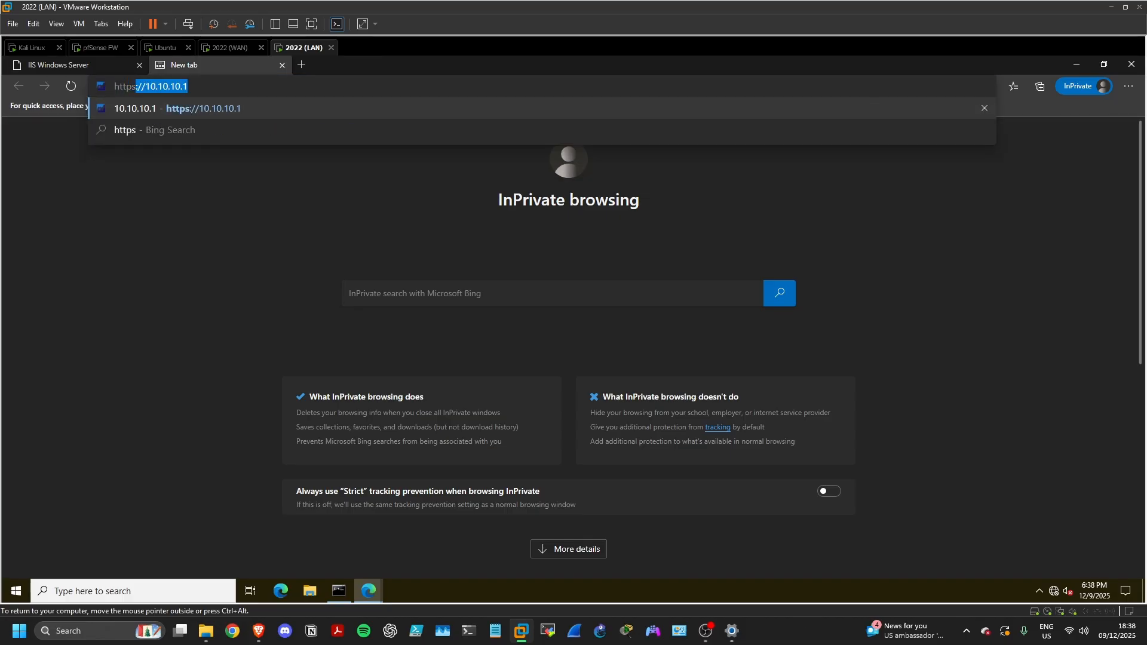
{"action": "type", "text": "://"}
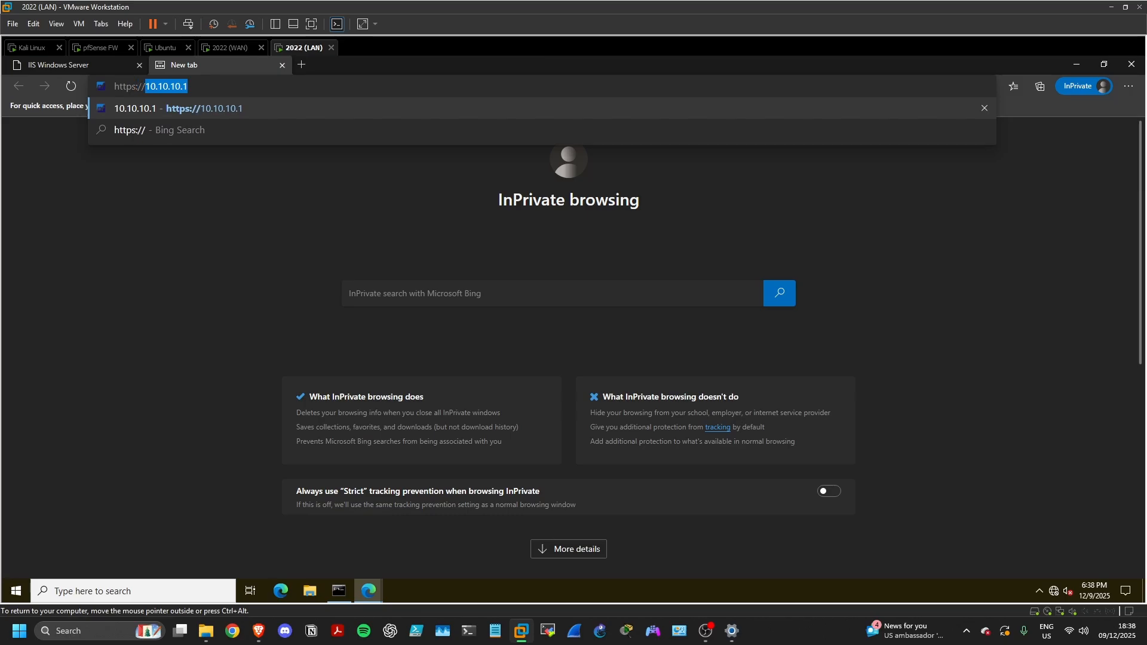
{"action": "type", "text": "10.0"}
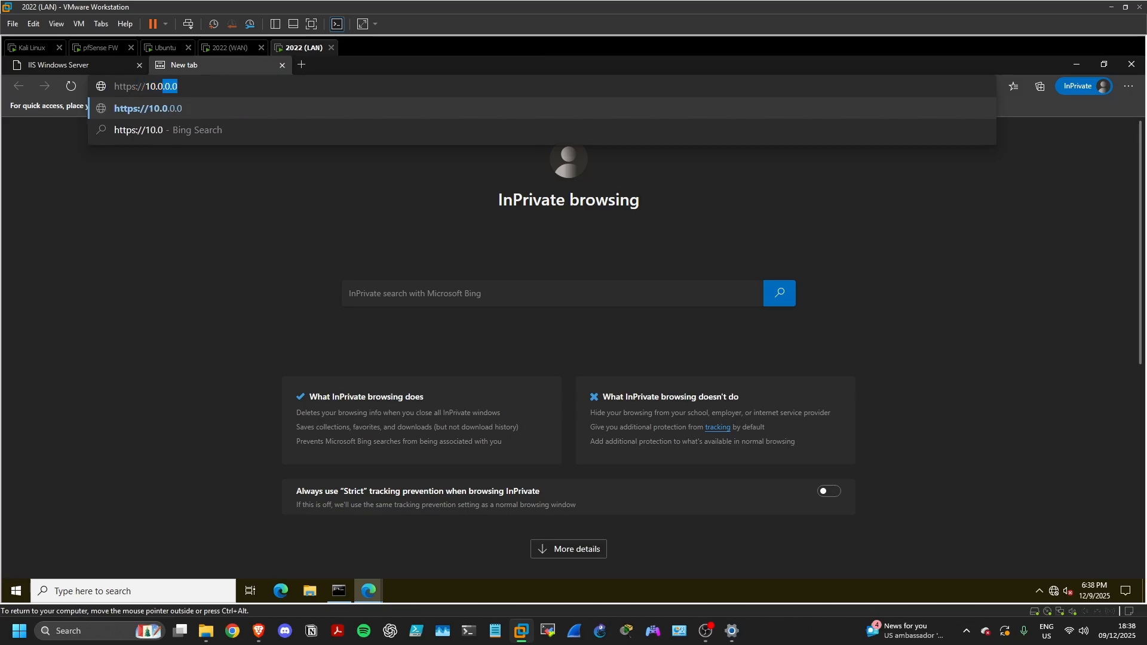
{"action": "key", "text": "BackSpace"}
{"action": "key", "text": "BackSpace"}
{"action": "type", "text": "10.10.10."}
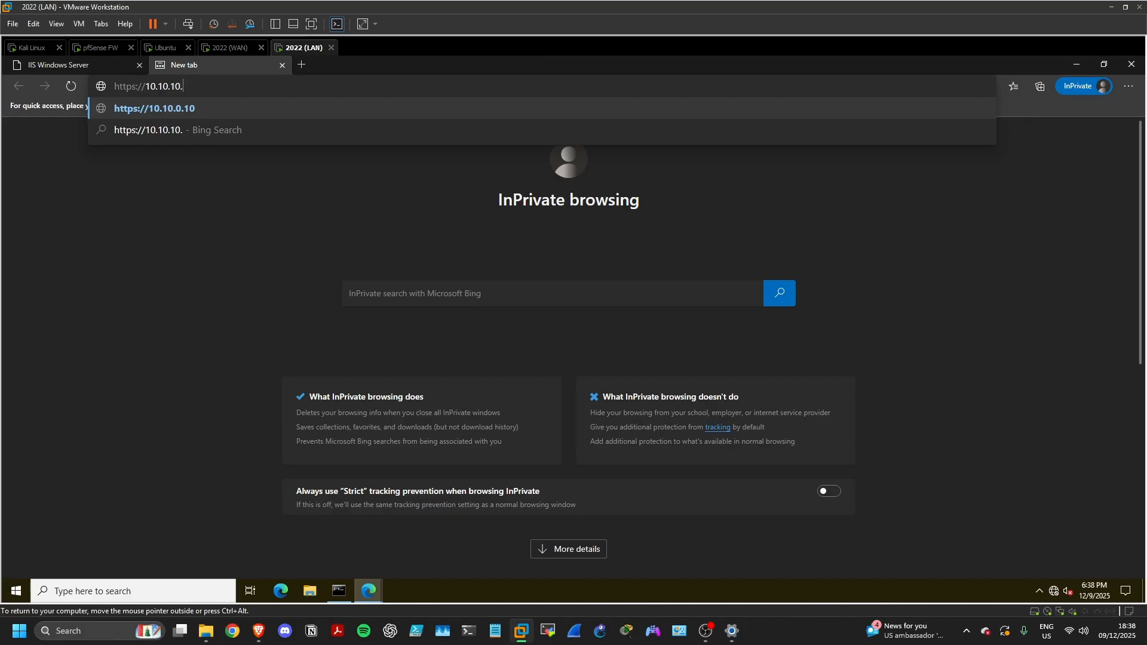
{"action": "key", "text": "Return"}
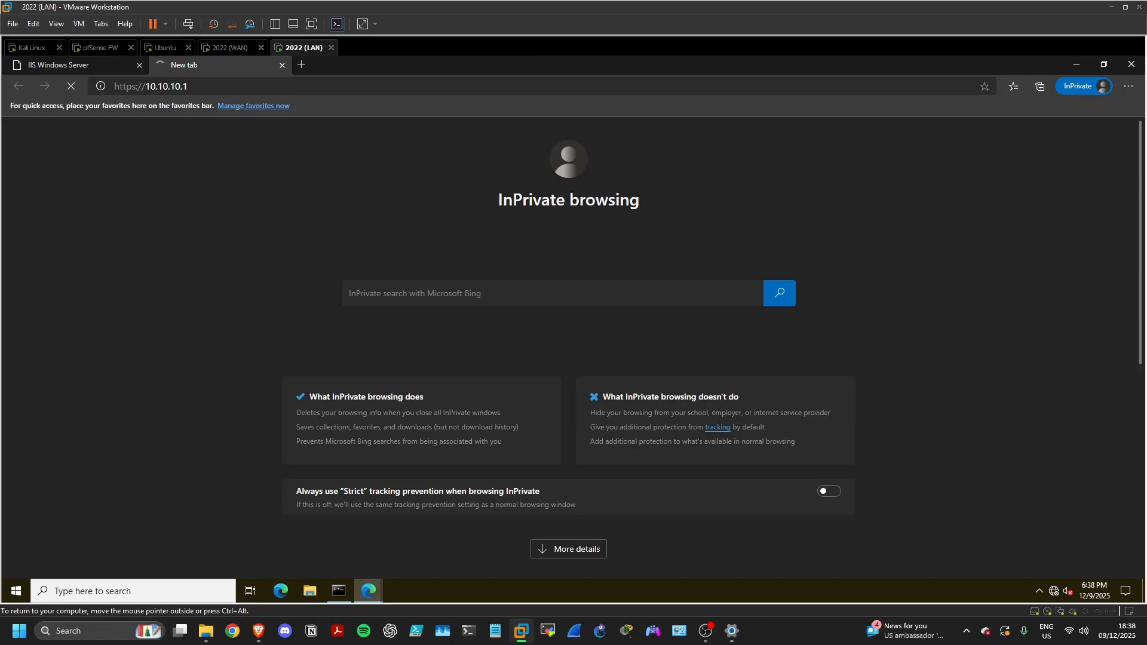
In another new tab, load 64.100.0.1
{"action": "left_click", "coordinate": [300, 65]}
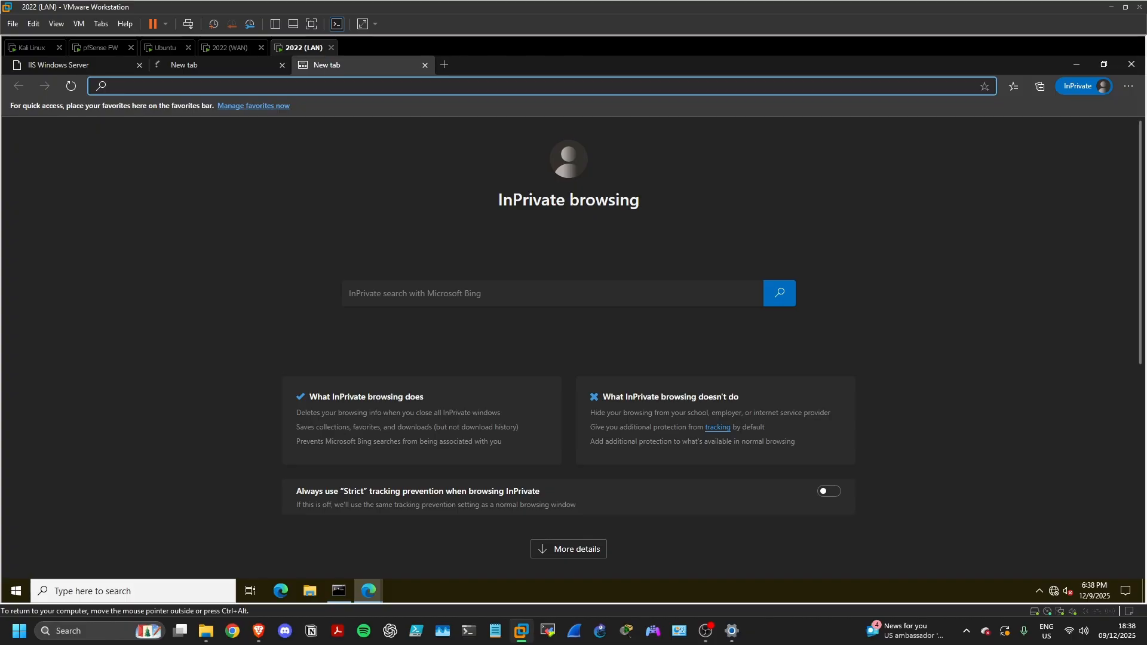
{"action": "type", "text": "htp"}
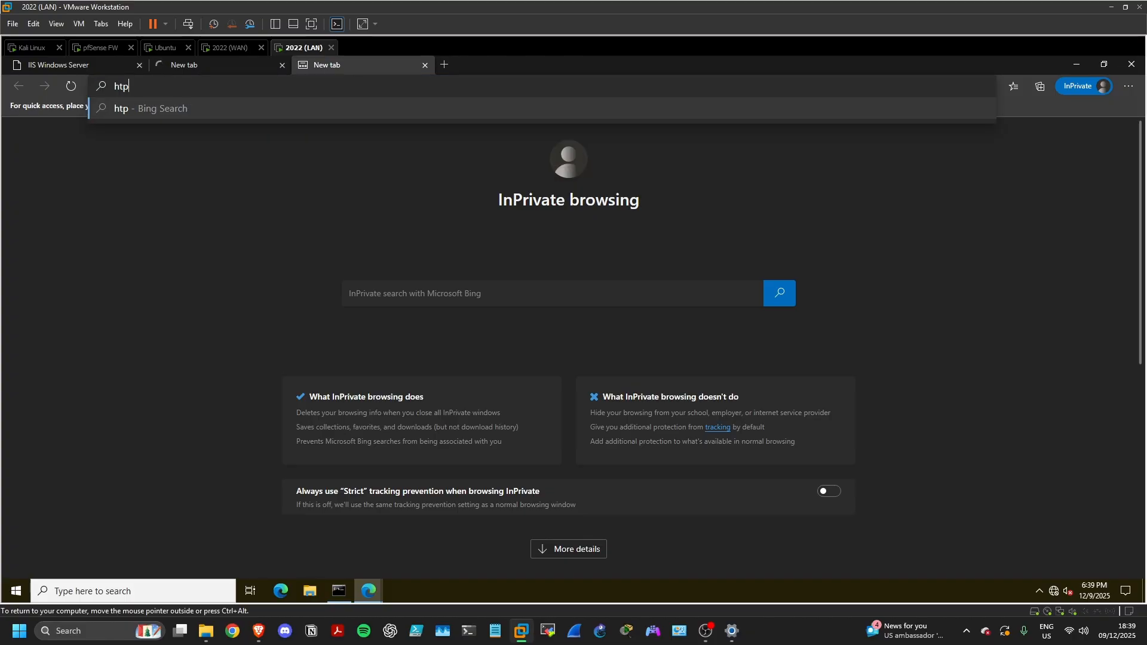
{"action": "key", "text": "BackSpace"}
{"action": "key", "text": "BackSpace"}
{"action": "key", "text": "BackSpace"}
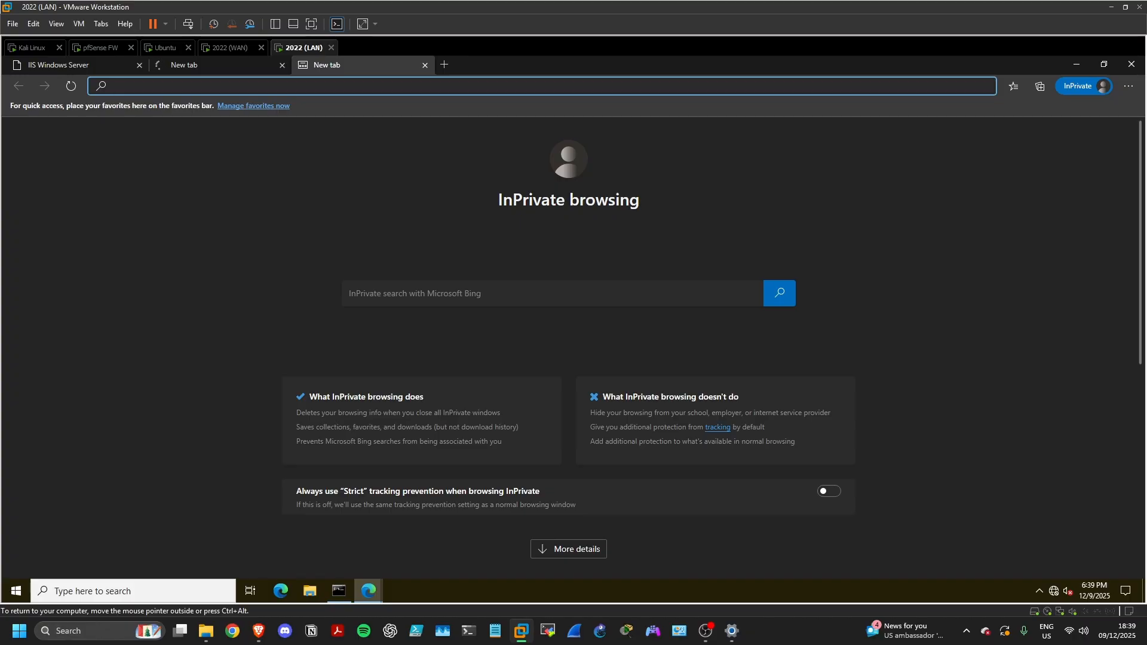
{"action": "type", "text": "64.100."}
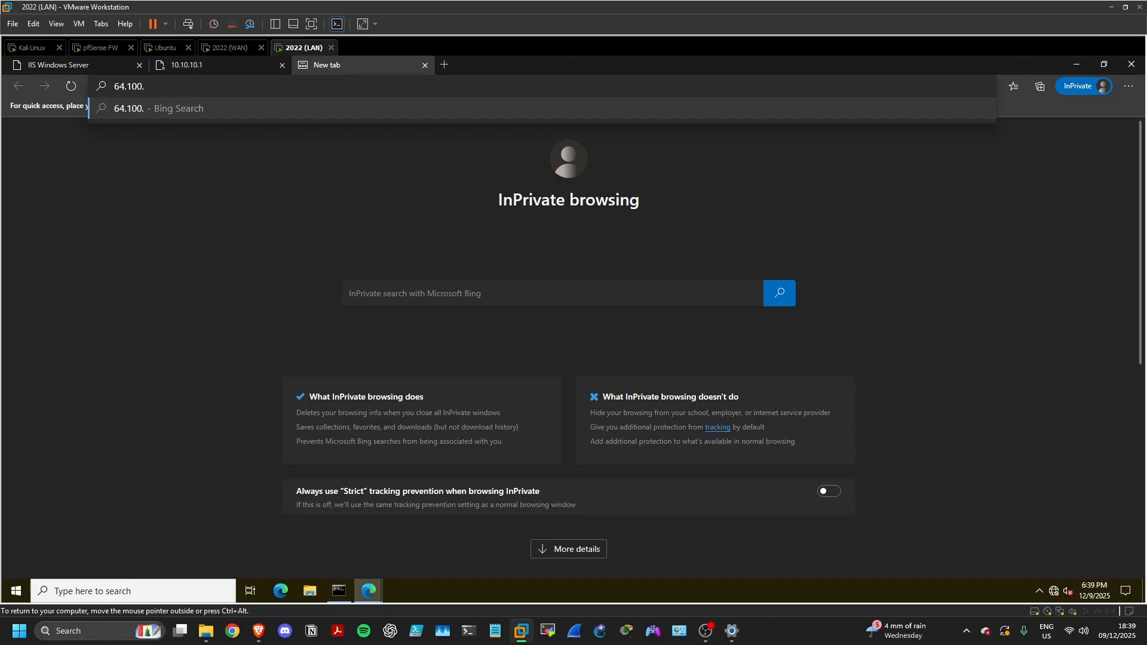
{"action": "type", "text": "0.1"}
{"action": "key", "text": "Return"}
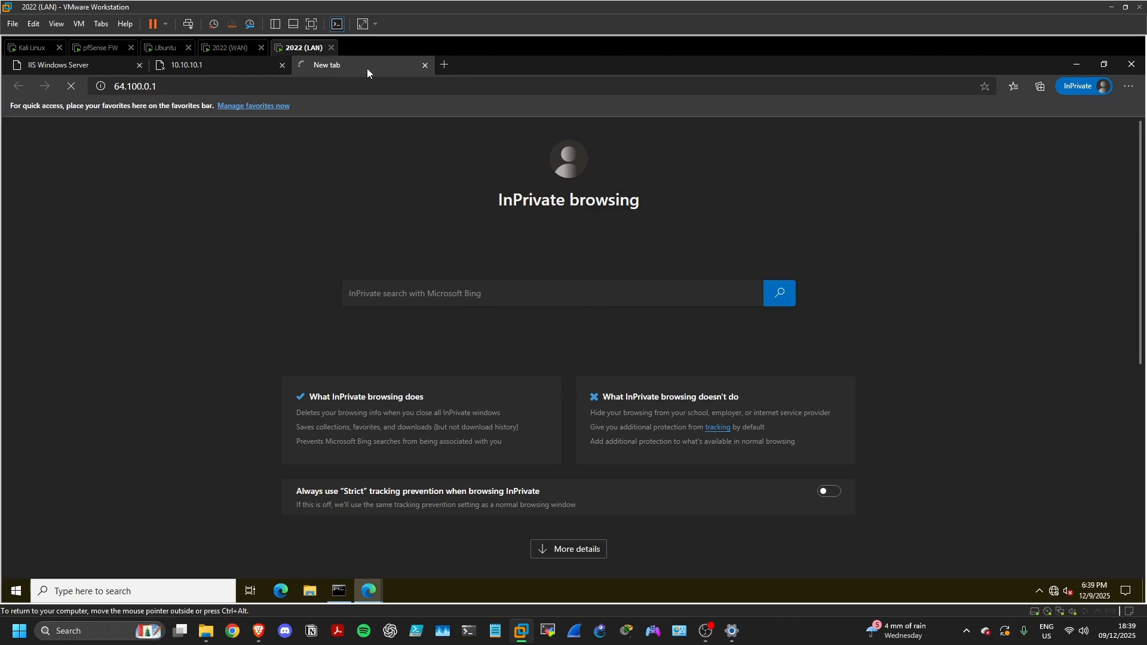
In a fourth tab, request the web server at 10.5.5.10
{"action": "left_click", "coordinate": [446, 66]}
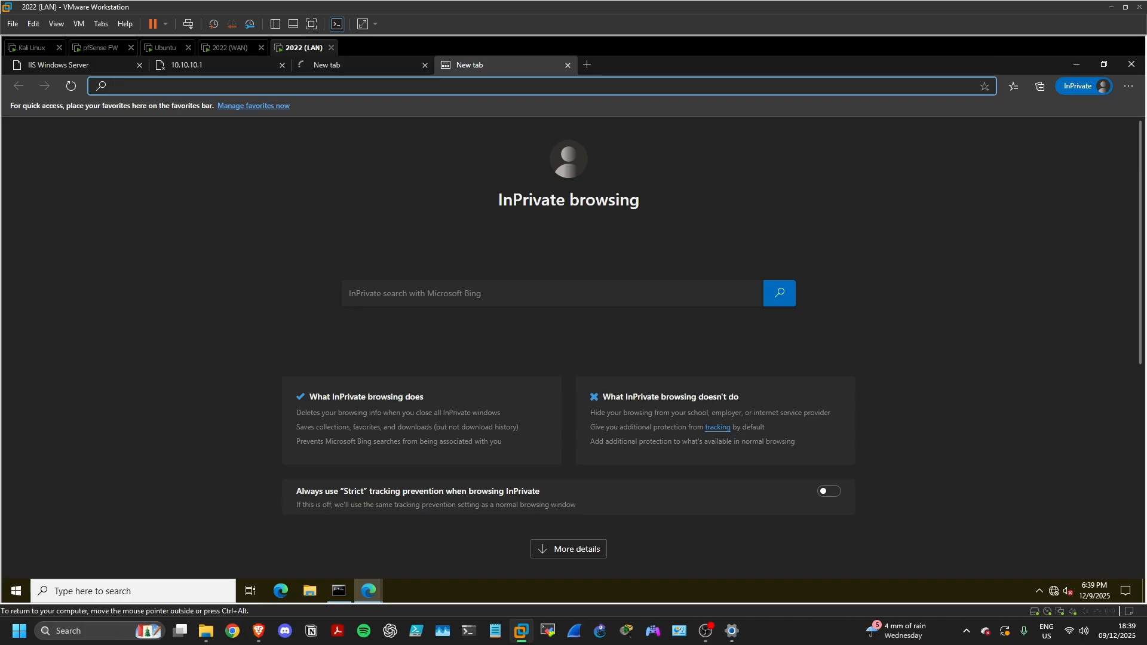
{"action": "type", "text": "10.5.5.10"}
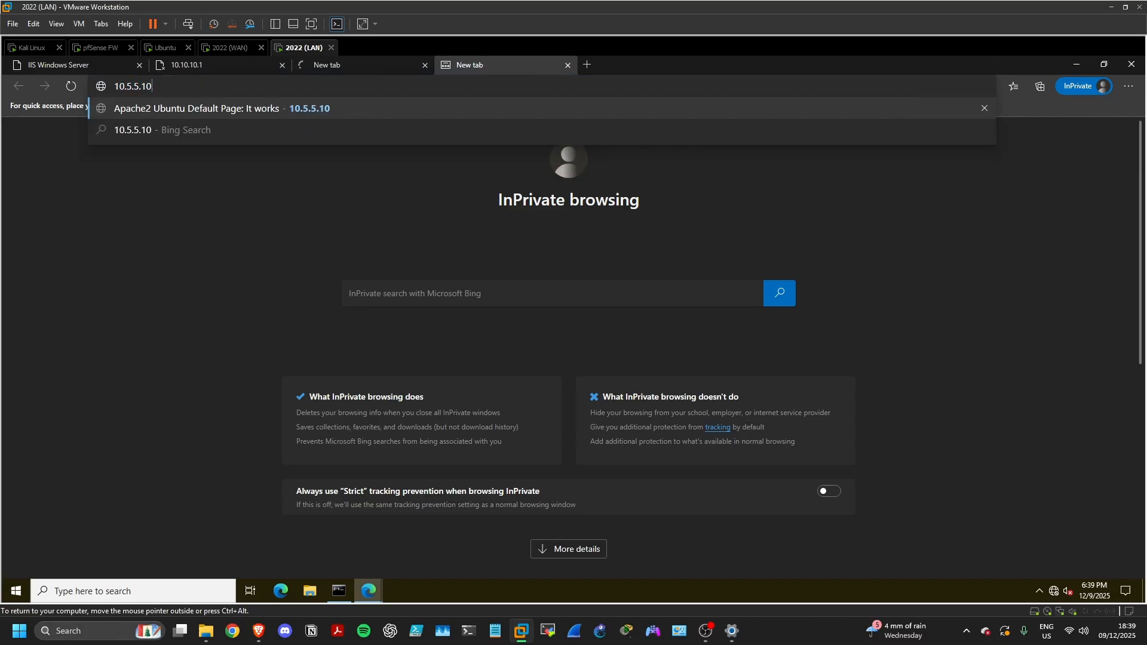
{"action": "key", "text": "Return"}
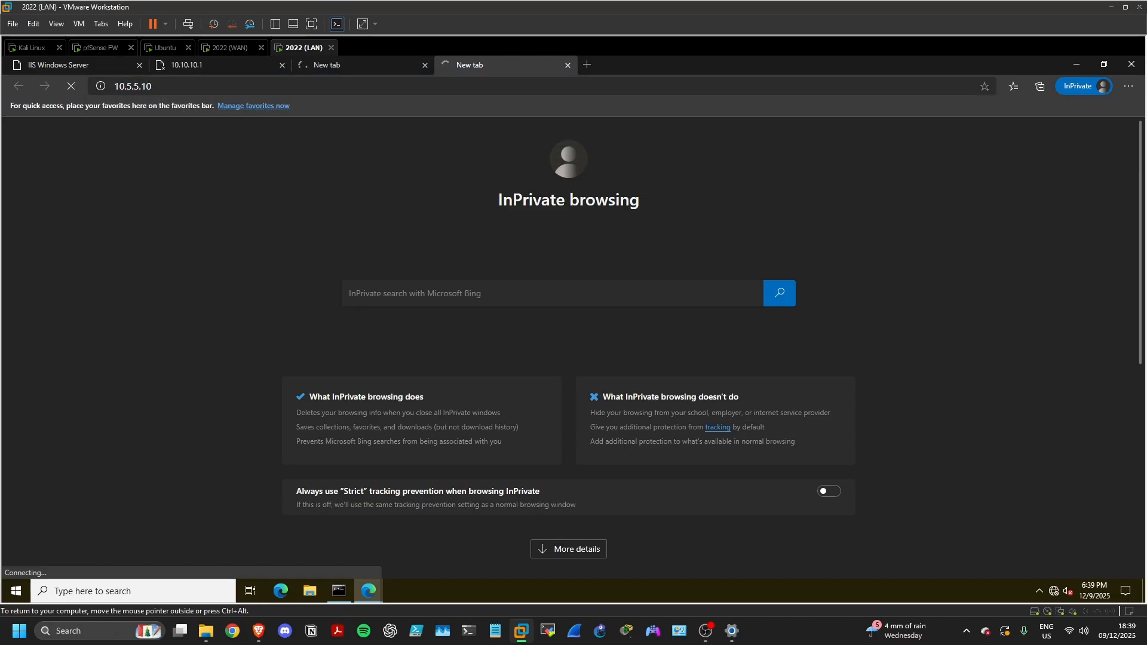
{"action": "left_click", "coordinate": [126, 86]}
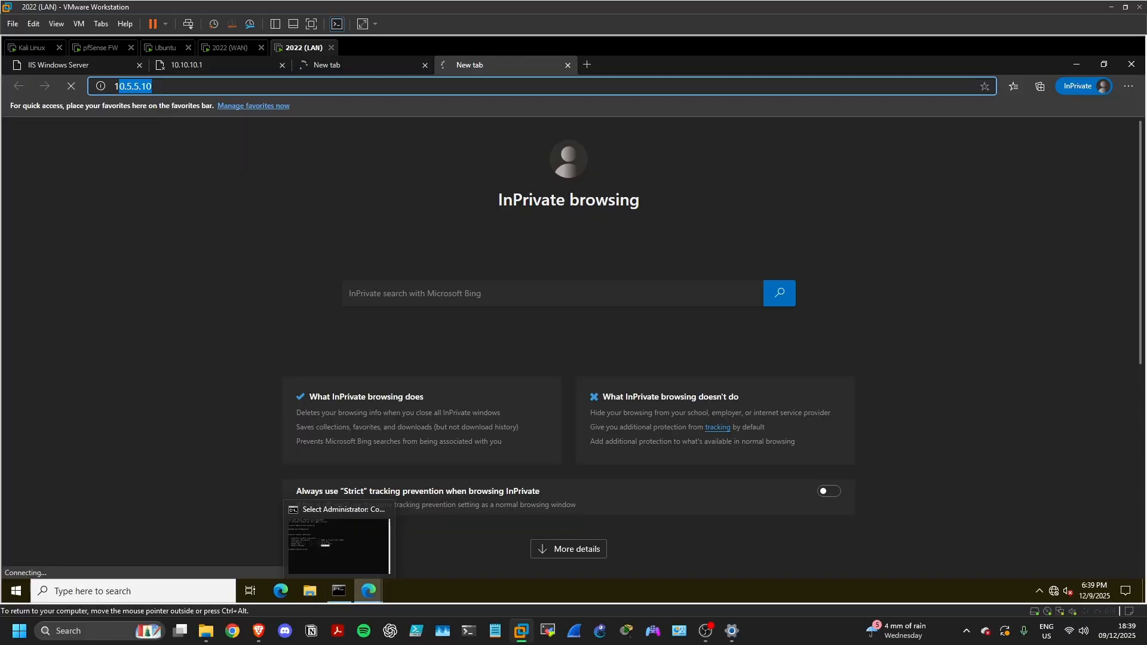
Ping 192.168.200.1 from Command Prompt and watch it time out
{"action": "left_click", "coordinate": [339, 591]}
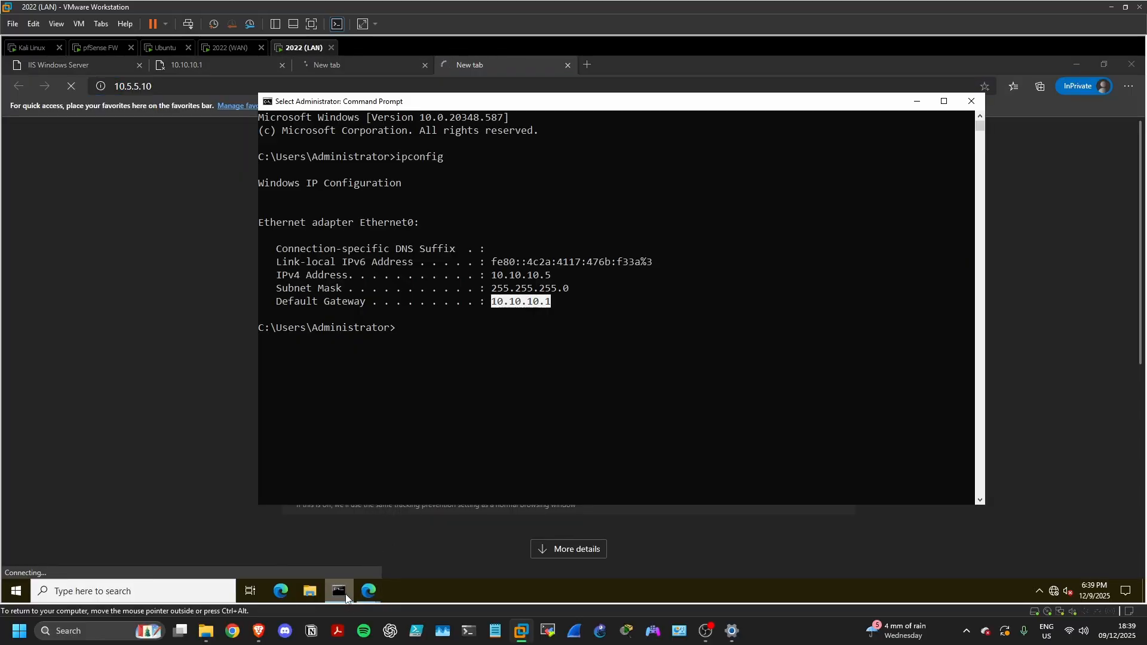
{"action": "left_click", "coordinate": [446, 406]}
{"action": "type", "text": "ping "}
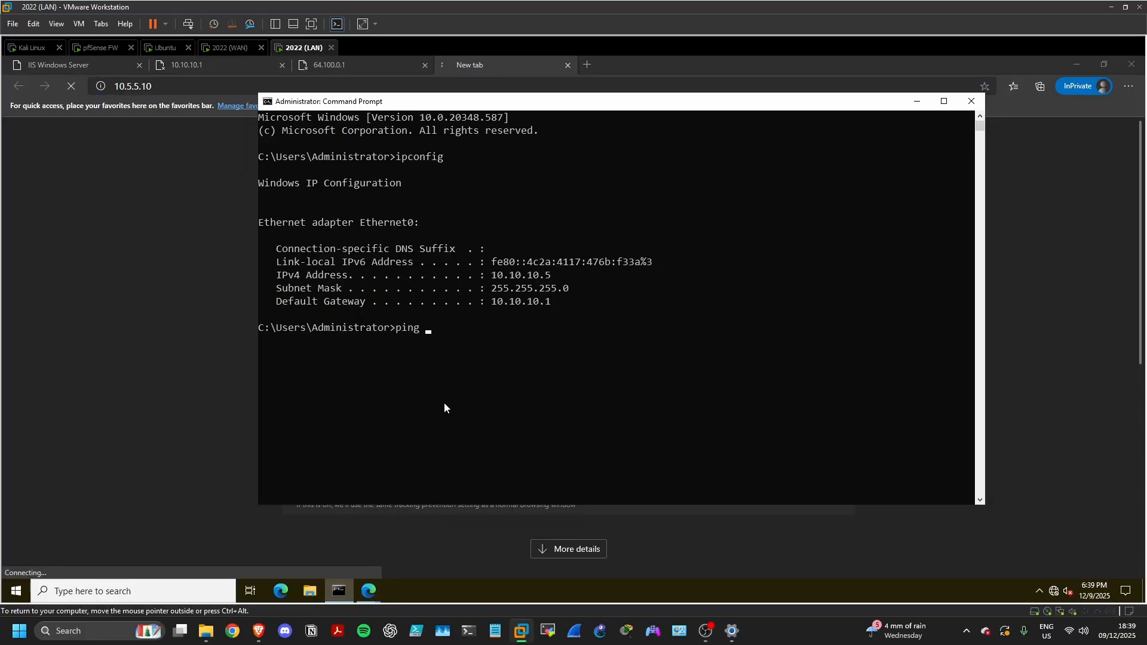
{"action": "type", "text": "192.168.200.1"}
{"action": "key", "text": "Return"}
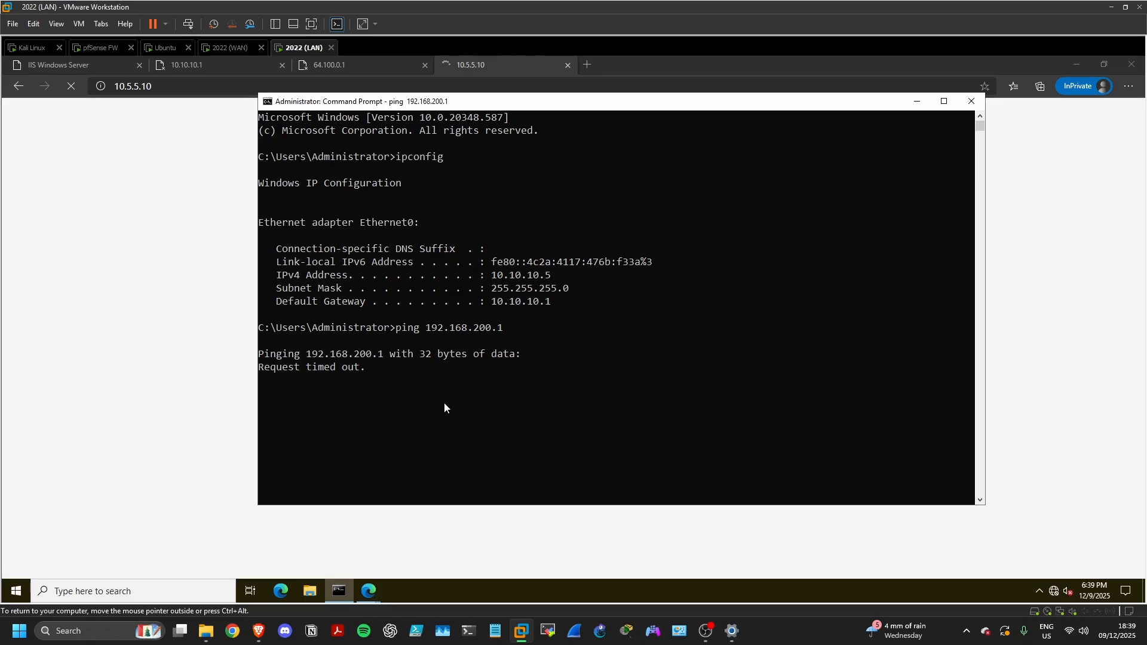
Close Command Prompt and the 10.5.5.10, 64.100.0.1 and 10.10.10.1 tabs, then return to Kali
{"action": "left_click", "coordinate": [971, 101]}
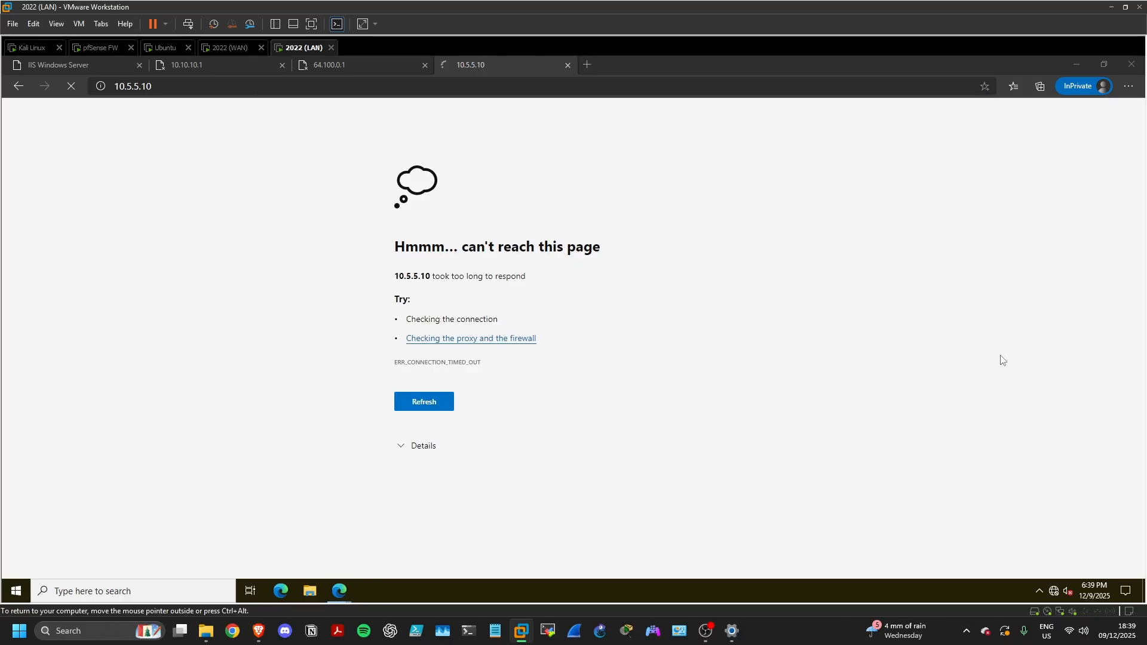
{"action": "left_click", "coordinate": [568, 64]}
{"action": "left_click", "coordinate": [425, 64]}
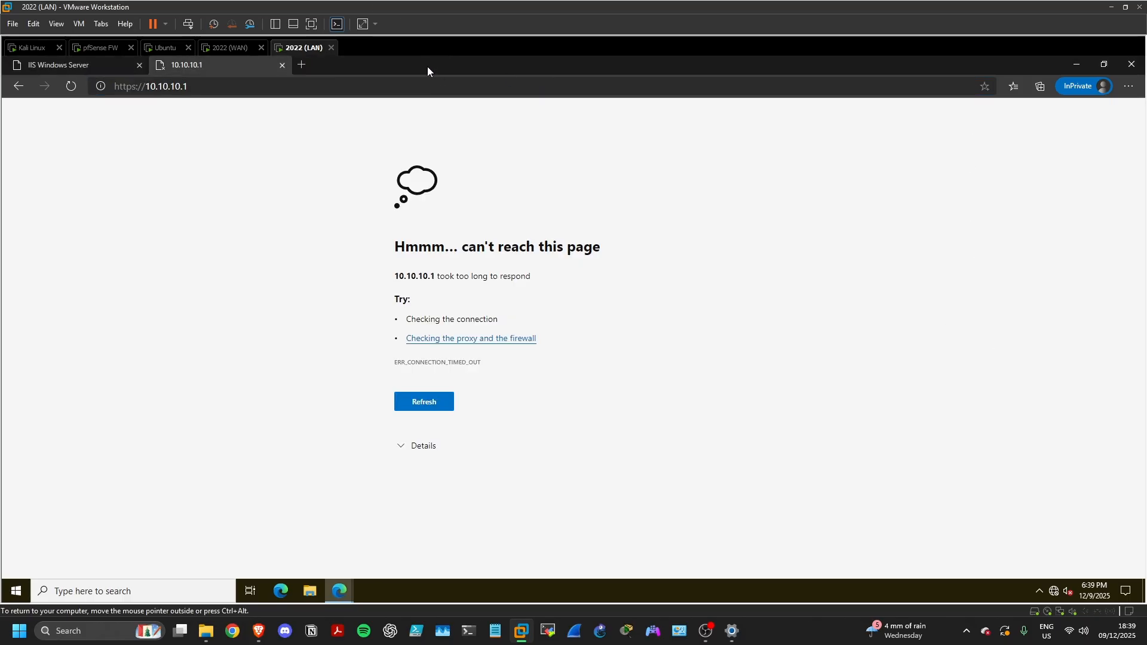
{"action": "left_click", "coordinate": [282, 66]}
{"action": "left_click", "coordinate": [31, 47]}
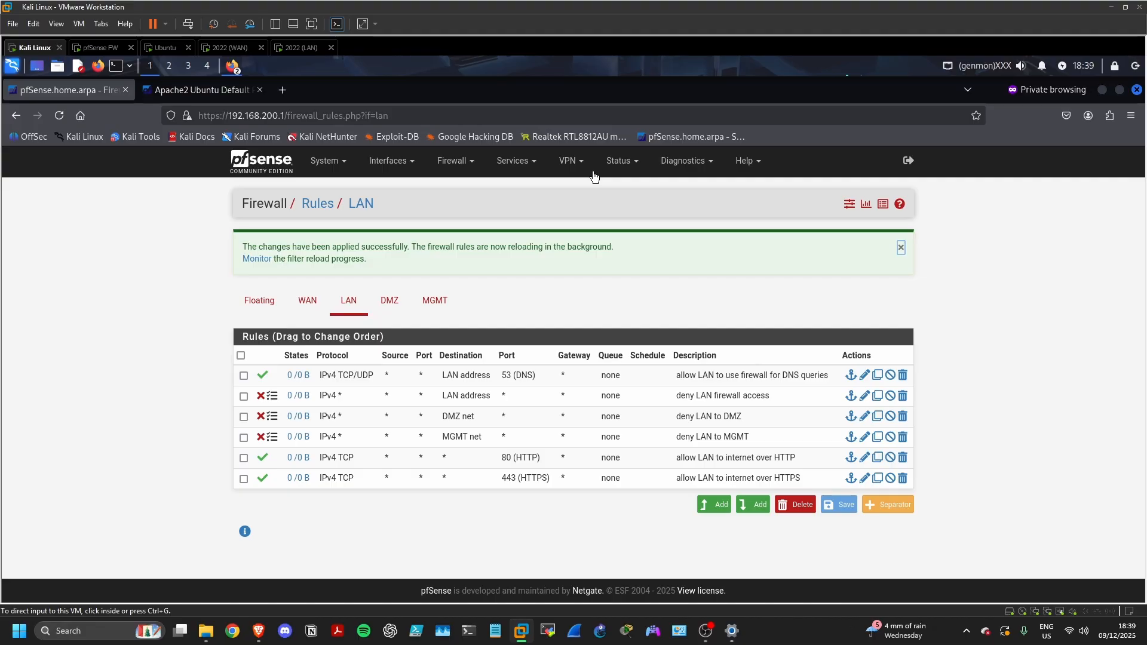
Open the firewall log under Status > System Logs and find the 'deny LAN firewall access' entries
{"action": "left_click", "coordinate": [622, 161]}
{"action": "left_click", "coordinate": [618, 461]}
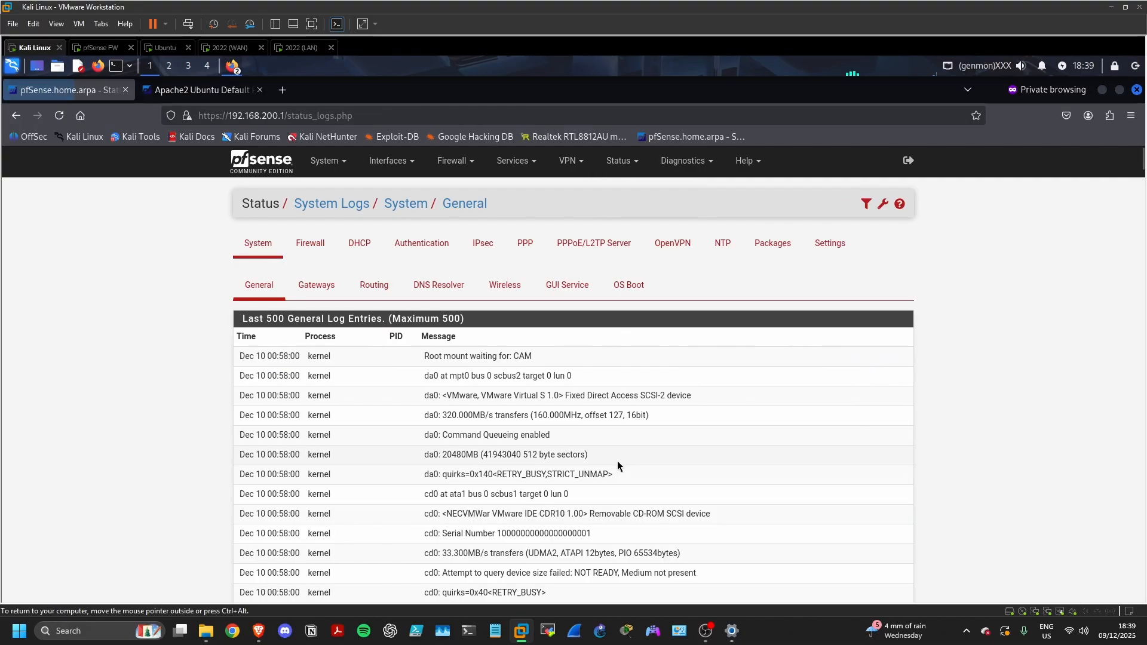
{"action": "left_click", "coordinate": [311, 248]}
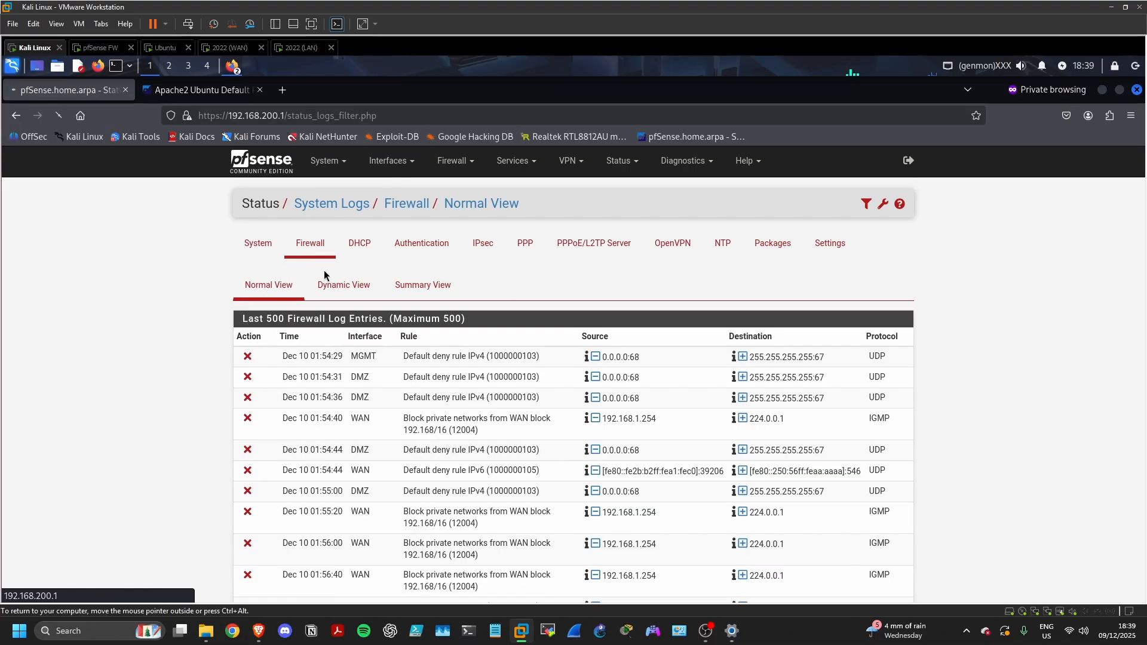
{"action": "scroll", "coordinate": [509, 382], "scroll_direction": "down", "scroll_amount": 10}
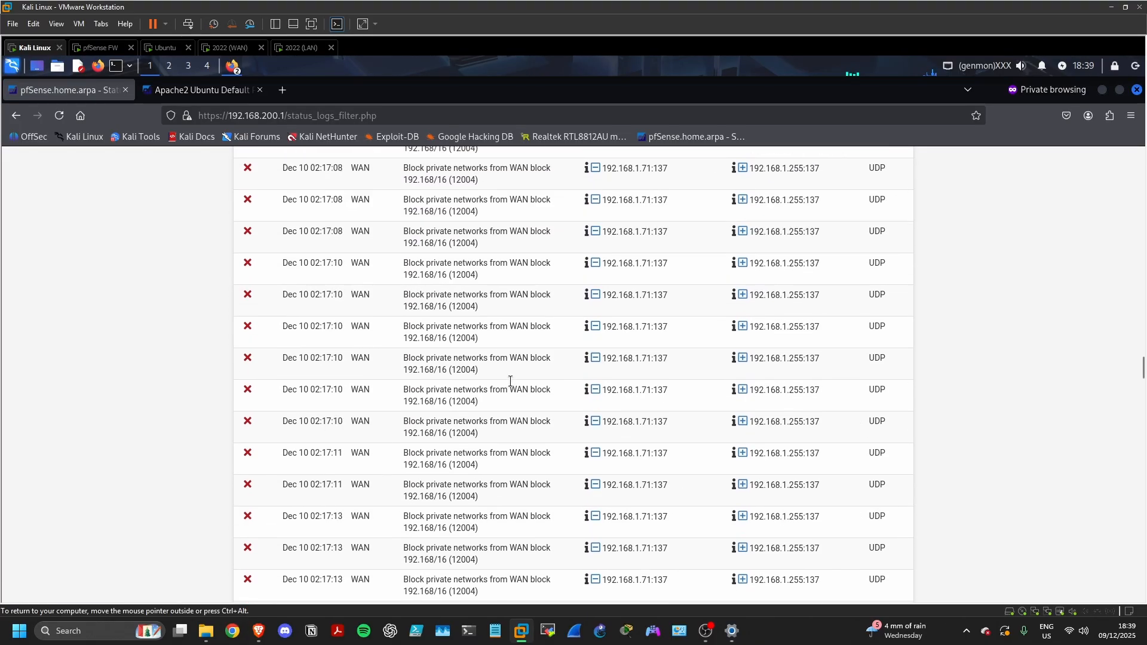
{"action": "scroll", "coordinate": [510, 380], "scroll_direction": "down", "scroll_amount": 15}
{"action": "scroll", "coordinate": [511, 382], "scroll_direction": "up", "scroll_amount": 8}
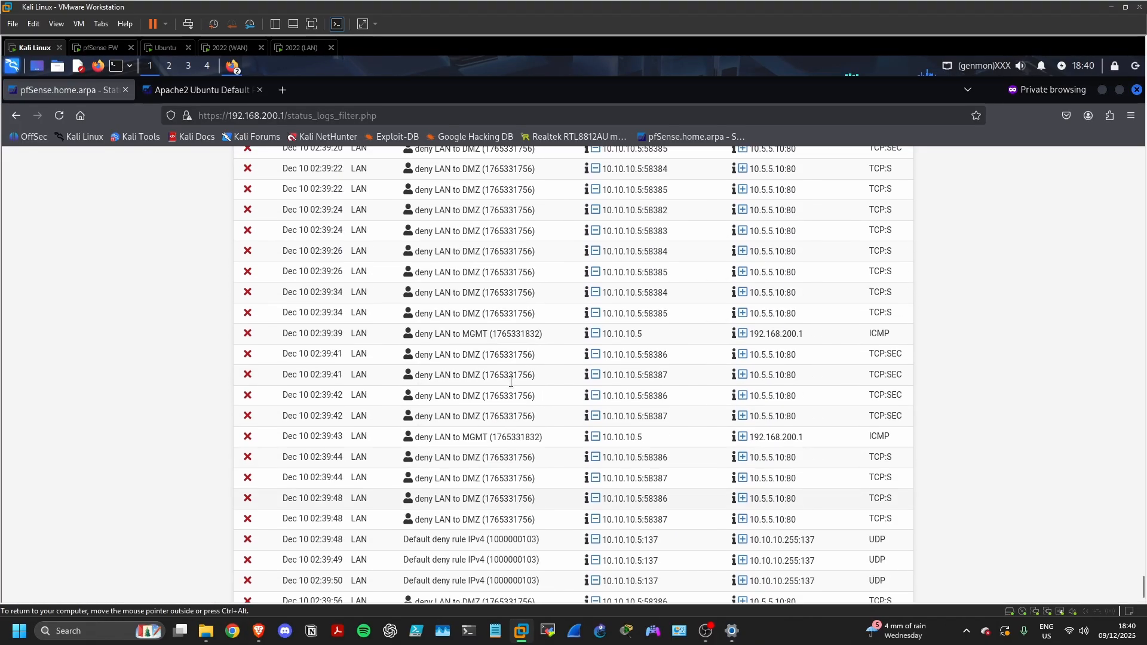
{"action": "scroll", "coordinate": [518, 339], "scroll_direction": "up", "scroll_amount": 3}
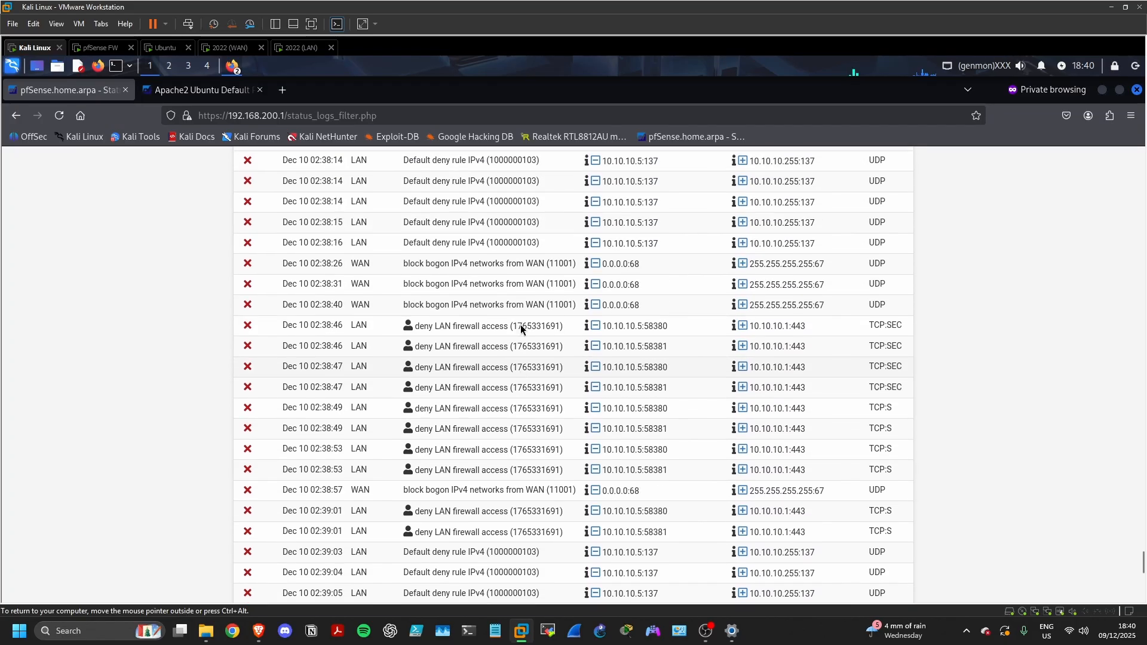
{"action": "scroll", "coordinate": [520, 324], "scroll_direction": "up", "scroll_amount": 1}
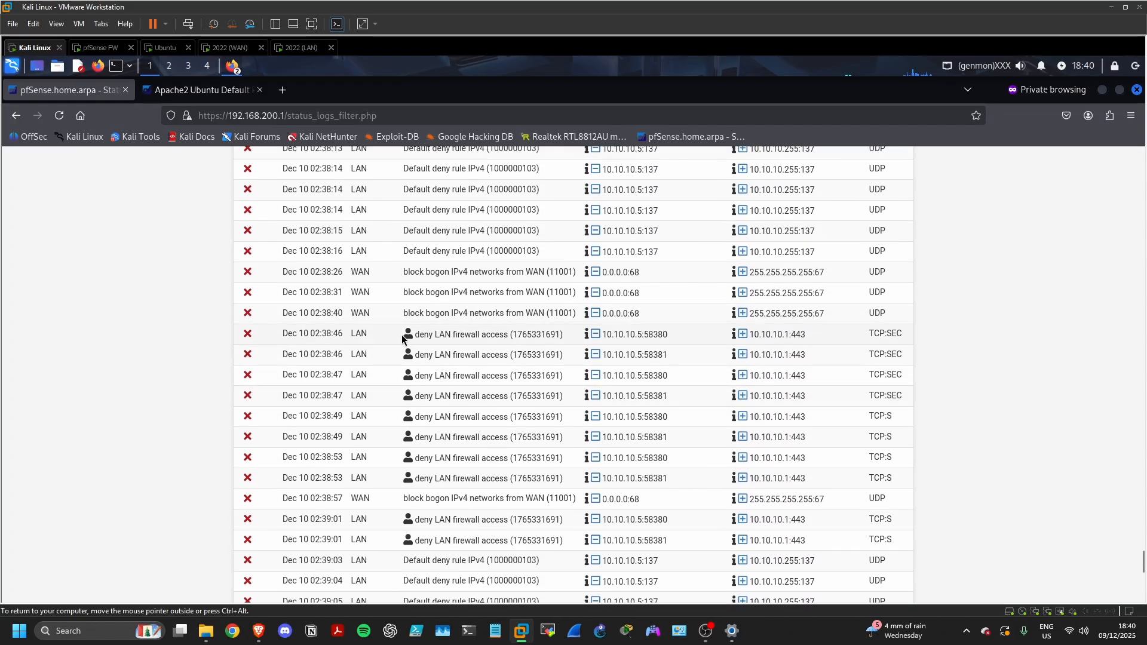
{"action": "left_click_drag", "start_coordinate": [402, 339], "coordinate": [508, 339]}
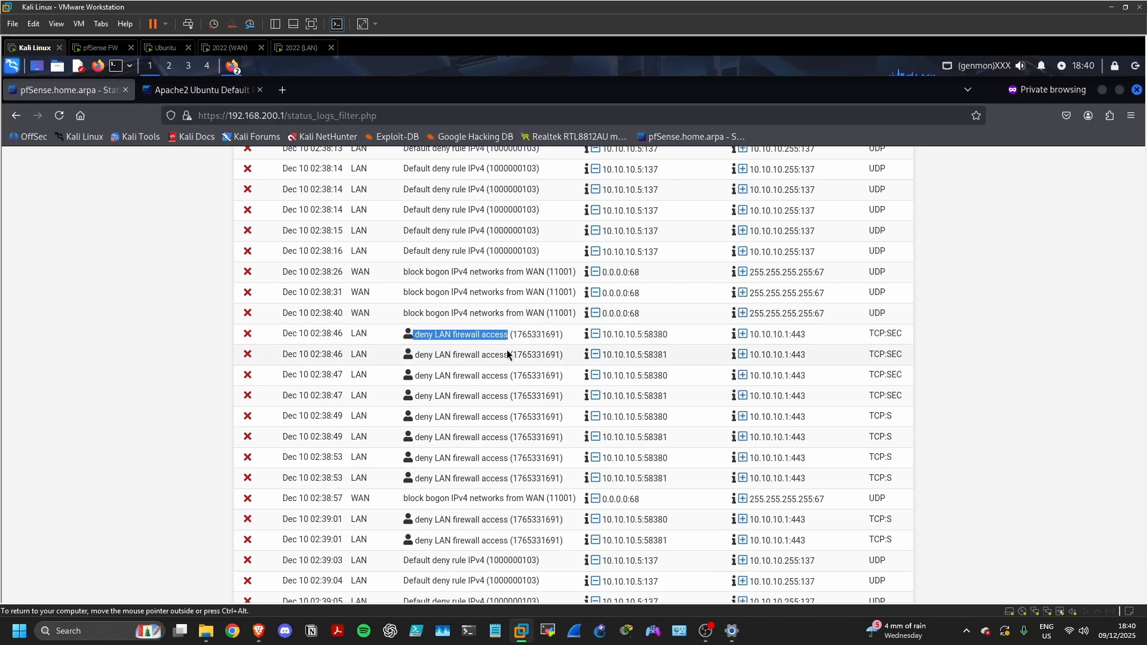
Find the 'deny LAN to DMZ' log entries, then show the DMZ interface's firewall rules
{"action": "scroll", "coordinate": [474, 361], "scroll_direction": "down", "scroll_amount": 1}
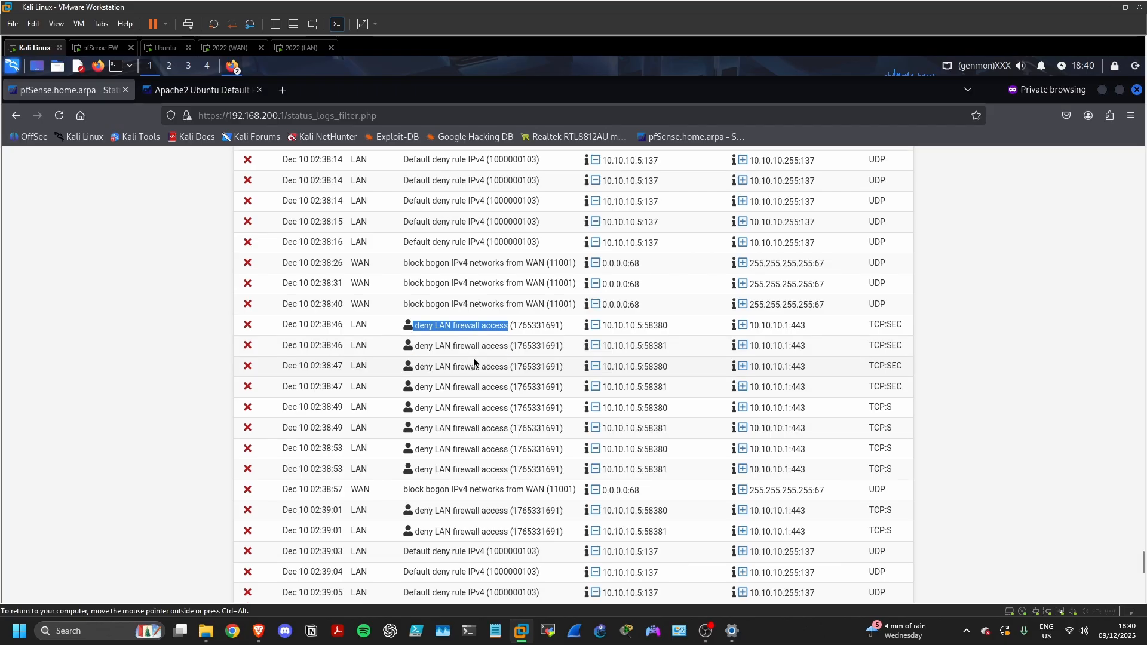
{"action": "scroll", "coordinate": [473, 357], "scroll_direction": "down", "scroll_amount": 5}
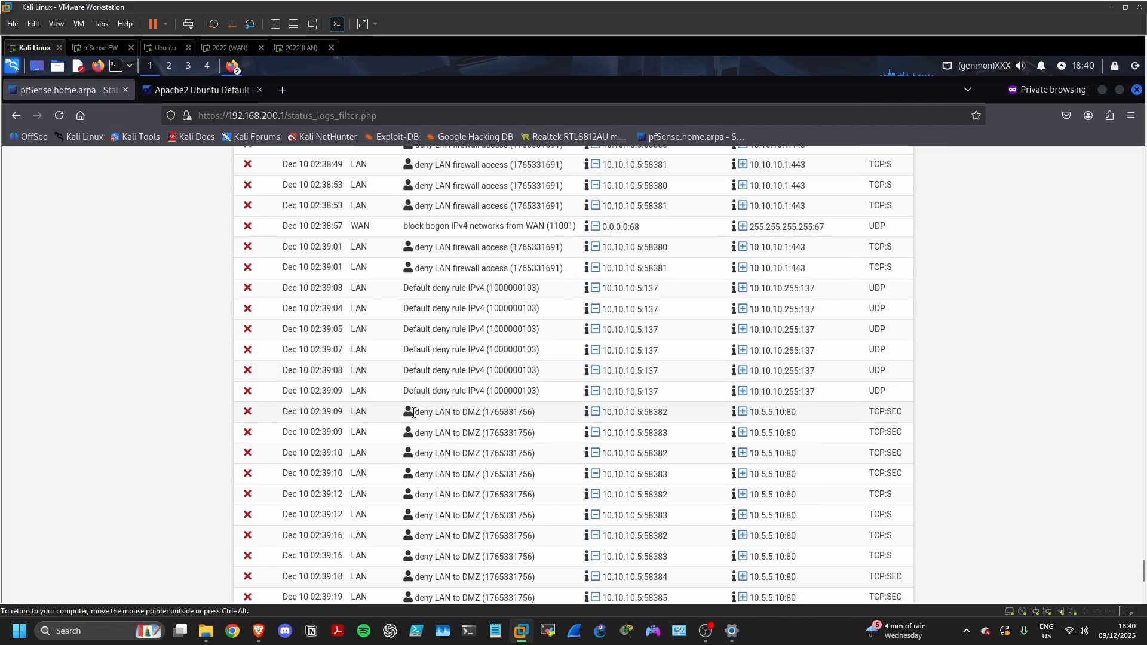
{"action": "left_click_drag", "start_coordinate": [414, 412], "coordinate": [496, 413]}
{"action": "scroll", "coordinate": [491, 409], "scroll_direction": "down", "scroll_amount": 7}
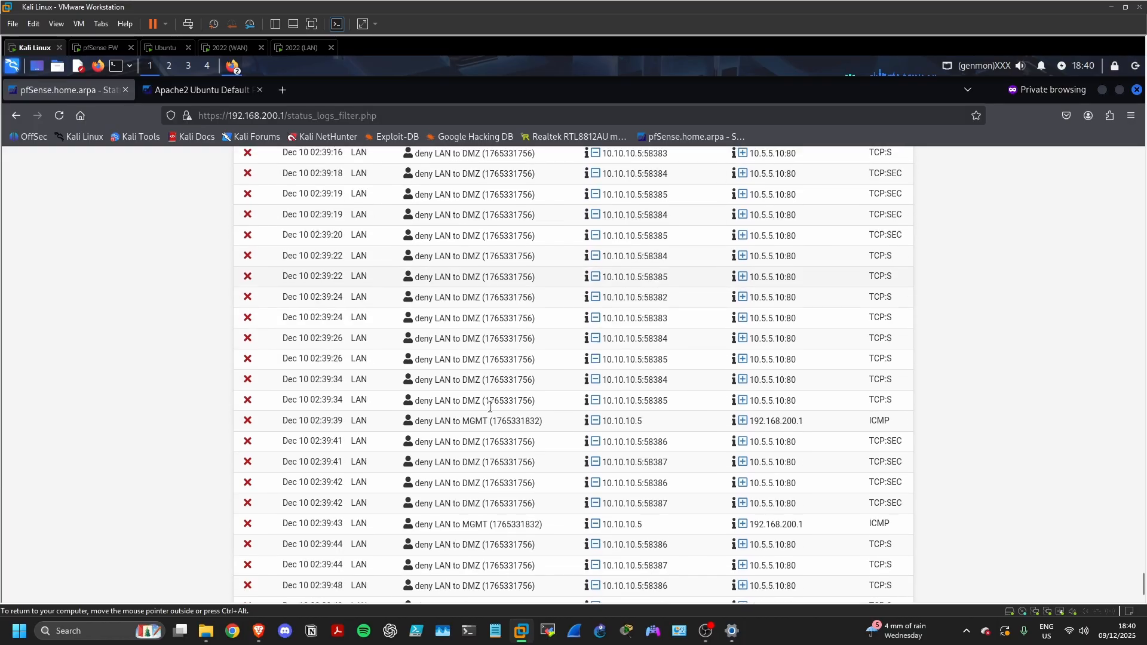
{"action": "scroll", "coordinate": [491, 407], "scroll_direction": "down", "scroll_amount": 4}
{"action": "scroll", "coordinate": [492, 406], "scroll_direction": "up", "scroll_amount": 2}
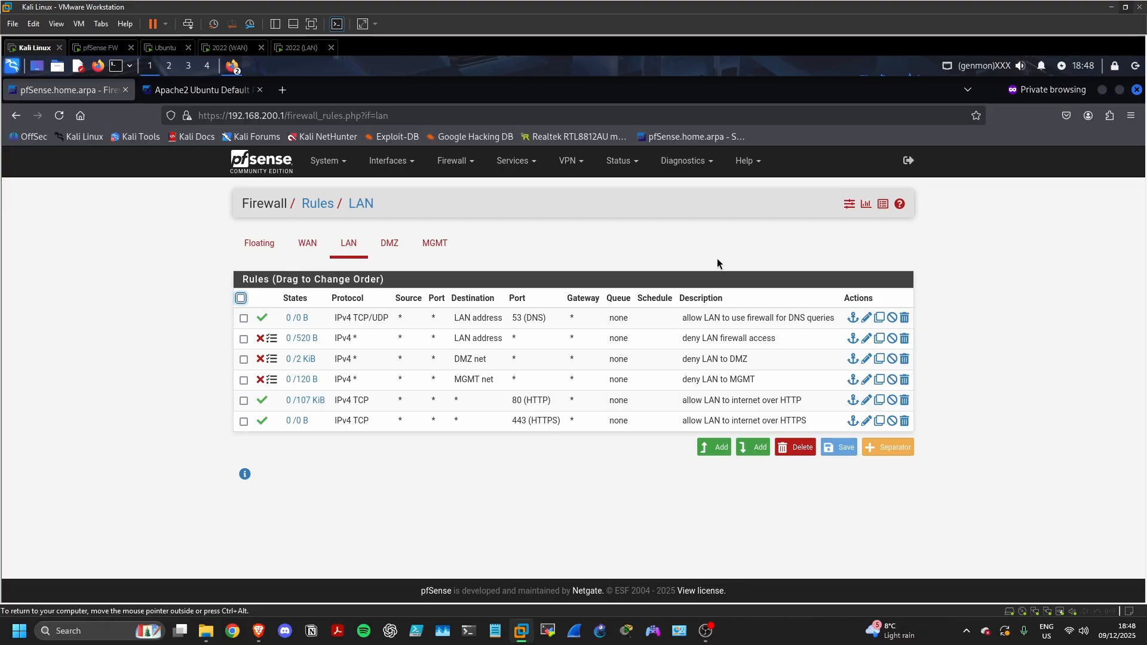
{"action": "left_click", "coordinate": [389, 244]}
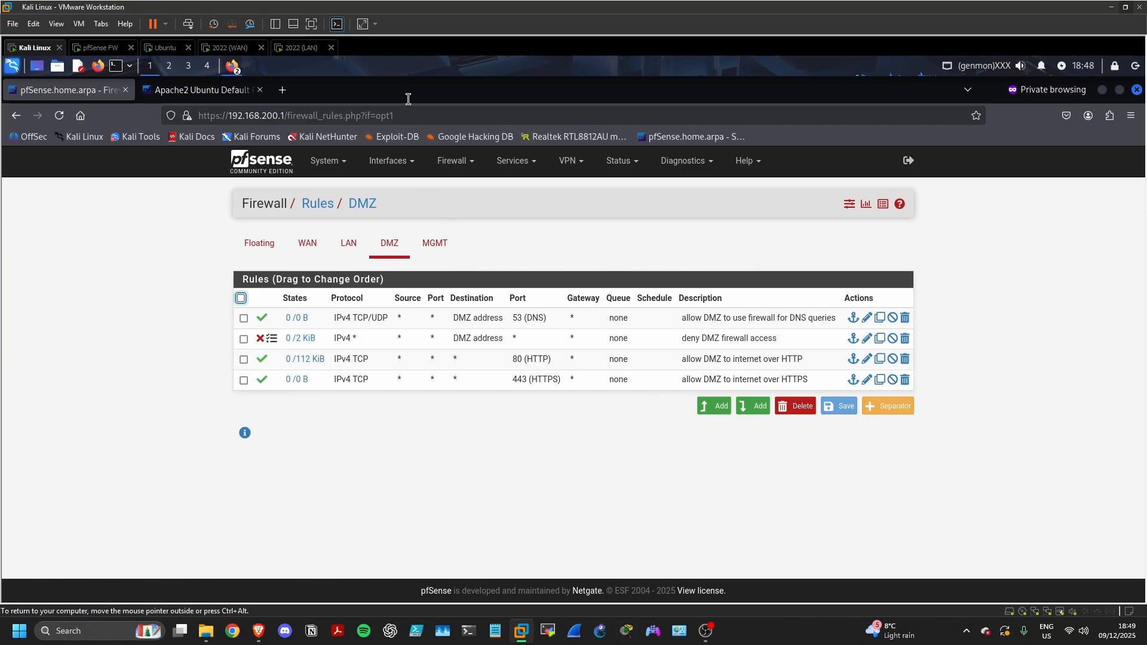
On the Ubuntu VM, open a Firefox private window and load 64.100.0.100
{"action": "left_click", "coordinate": [170, 49]}
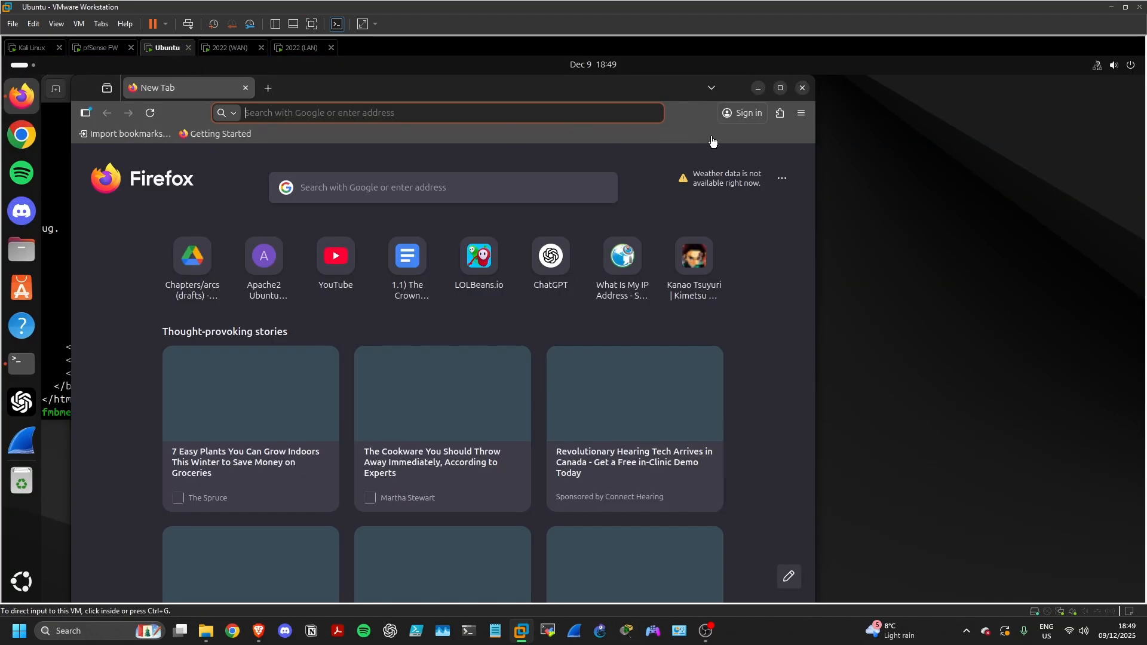
{"action": "left_click", "coordinate": [800, 114]}
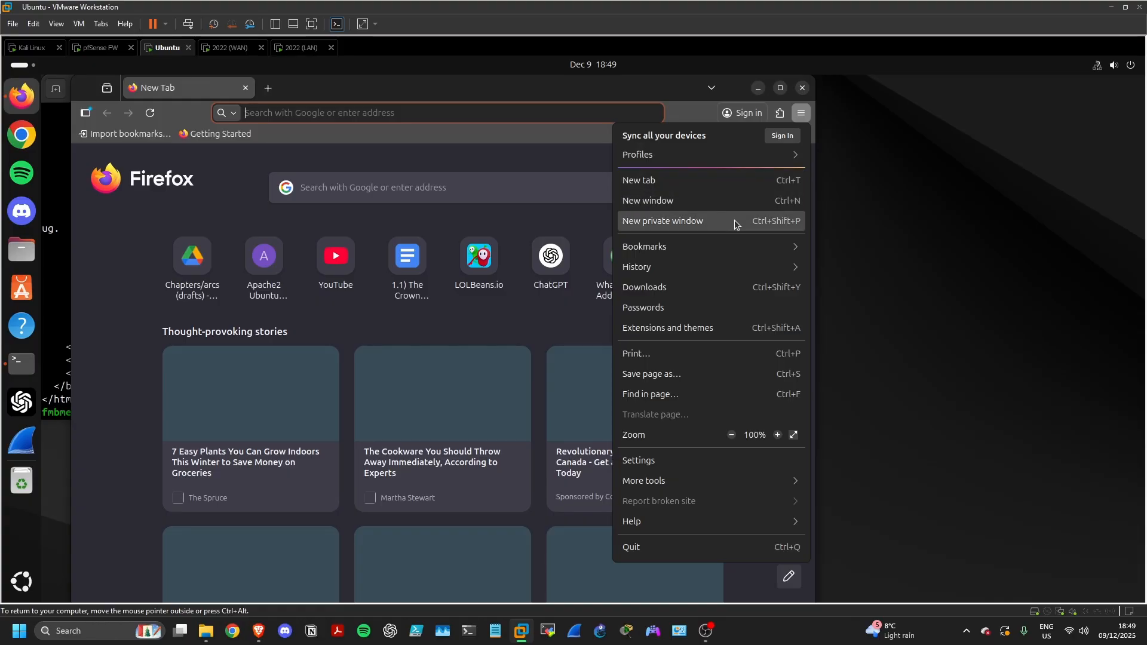
{"action": "left_click", "coordinate": [687, 220]}
{"action": "left_click", "coordinate": [361, 115]}
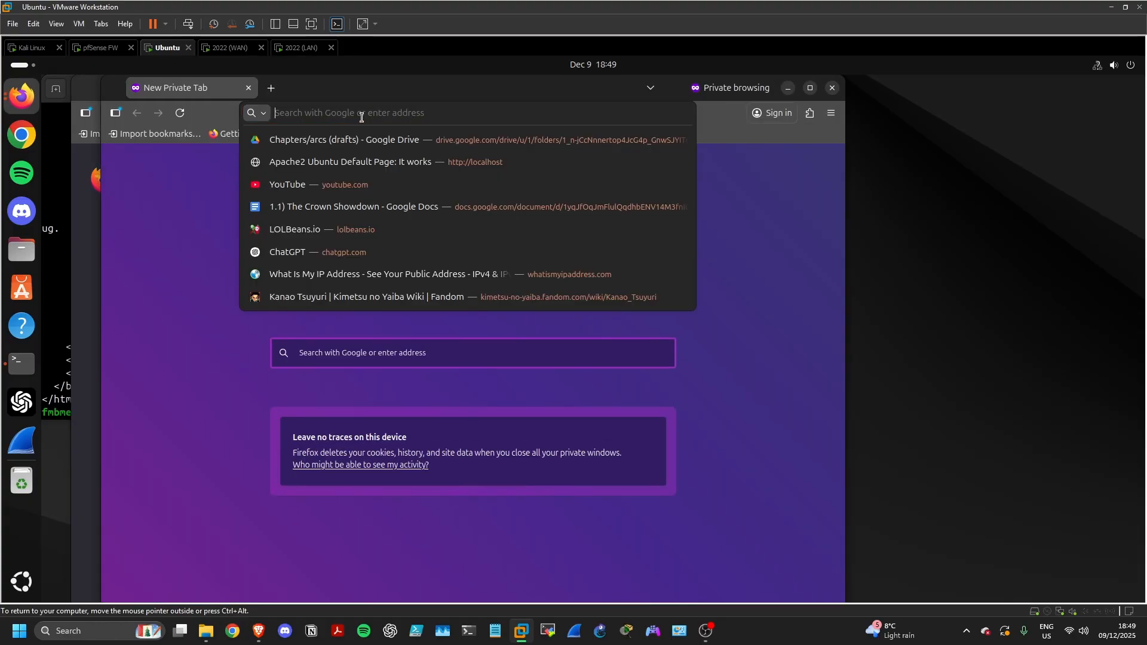
{"action": "type", "text": "64."}
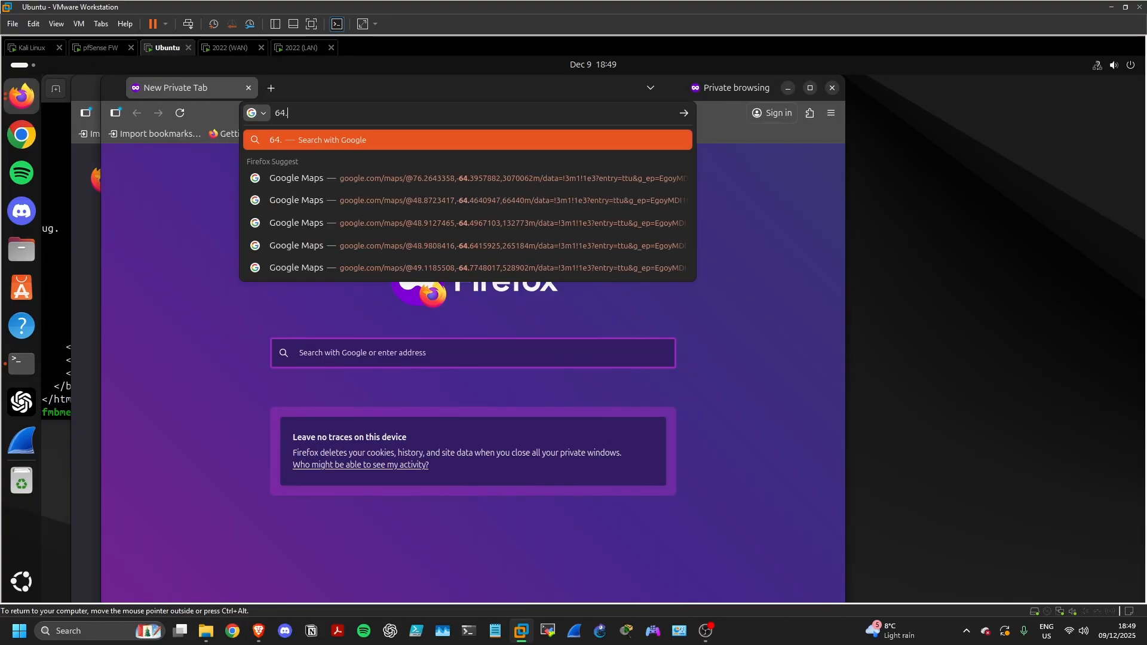
{"action": "type", "text": "100."}
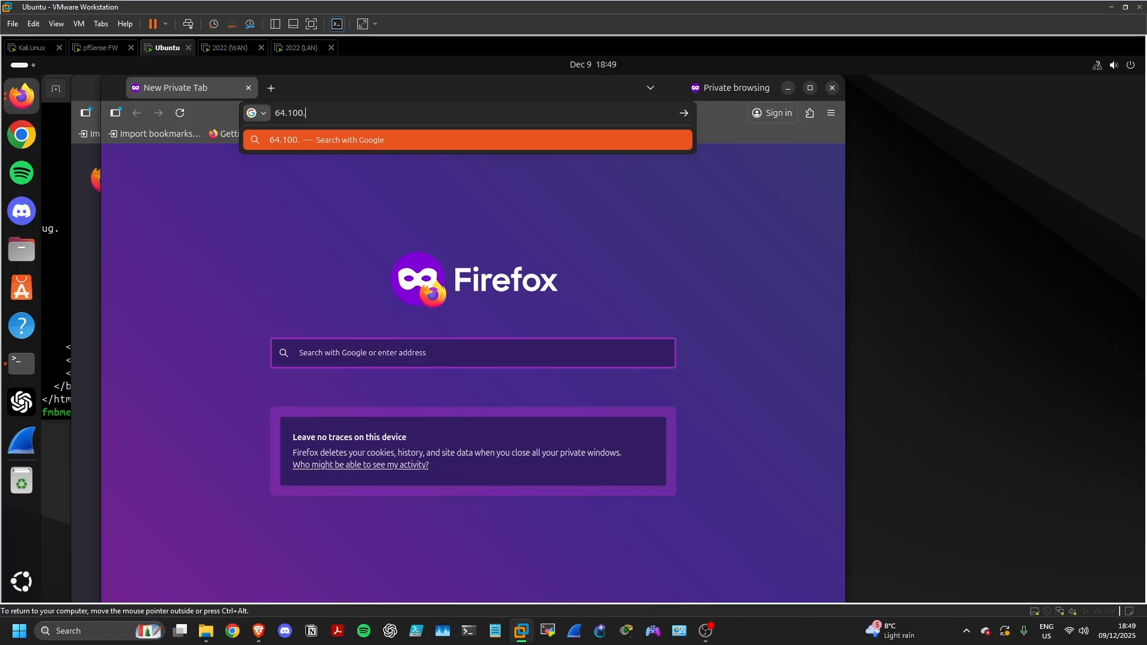
{"action": "type", "text": "0.100"}
{"action": "key", "text": "Return"}
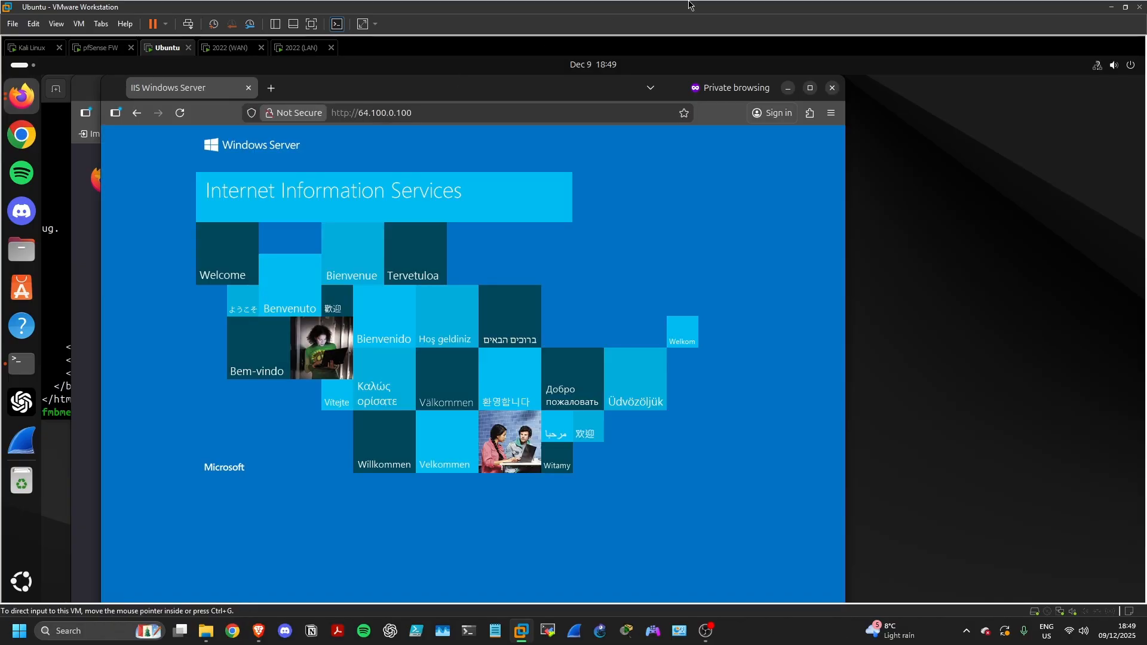
{"action": "left_click", "coordinate": [182, 120]}
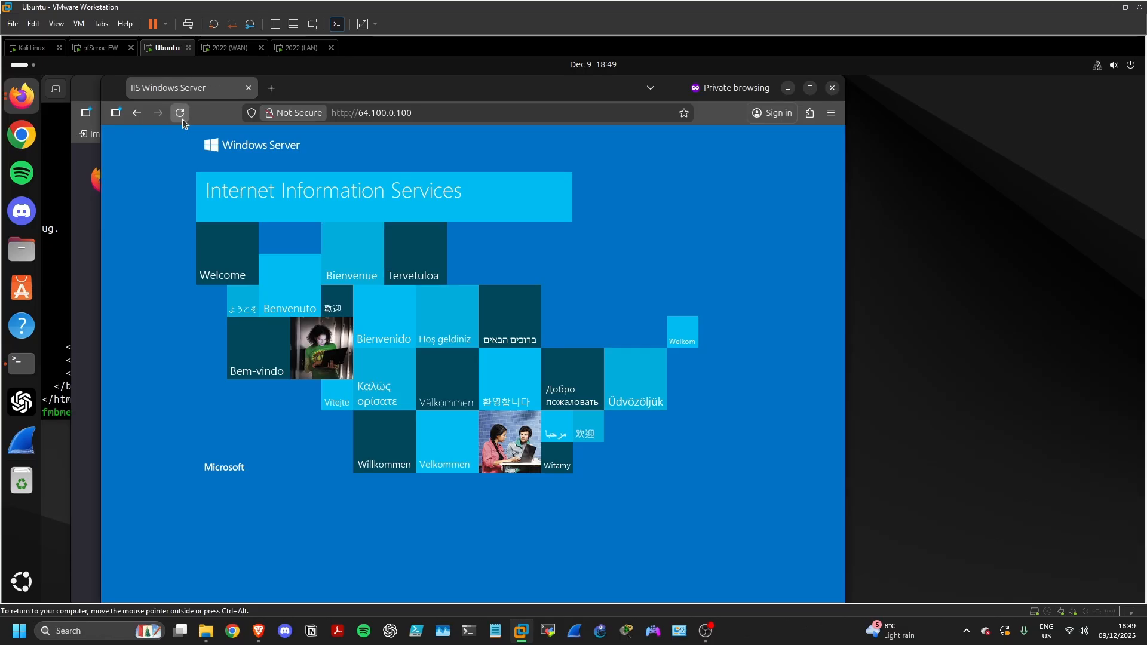
{"action": "left_click", "coordinate": [271, 88]}
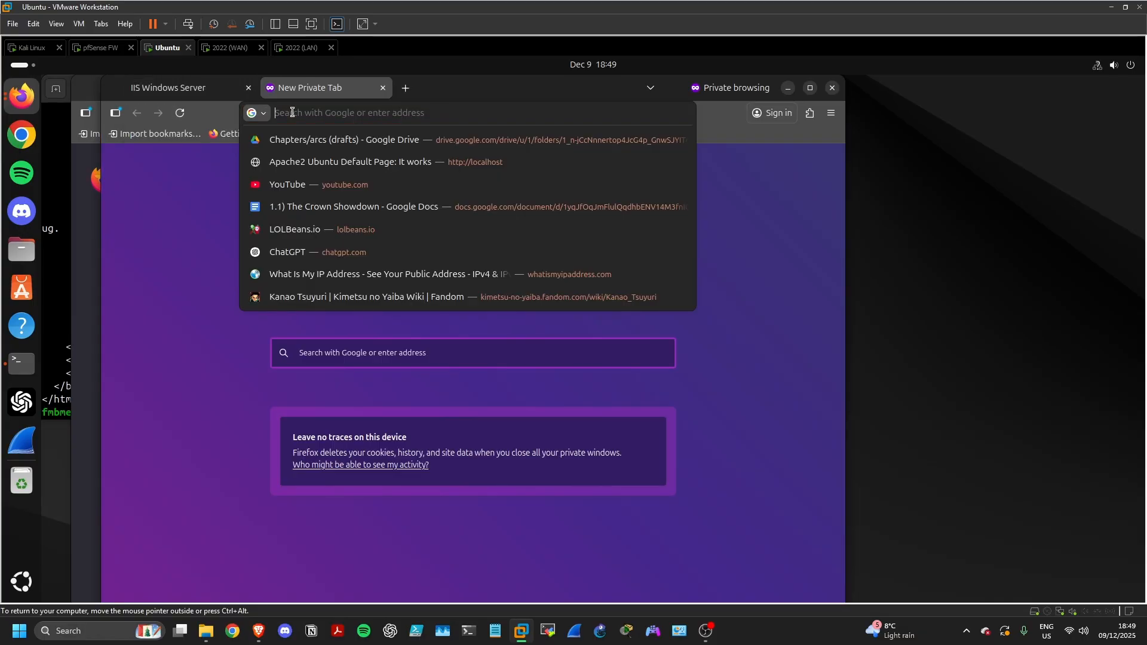
{"action": "type", "text": "10."}
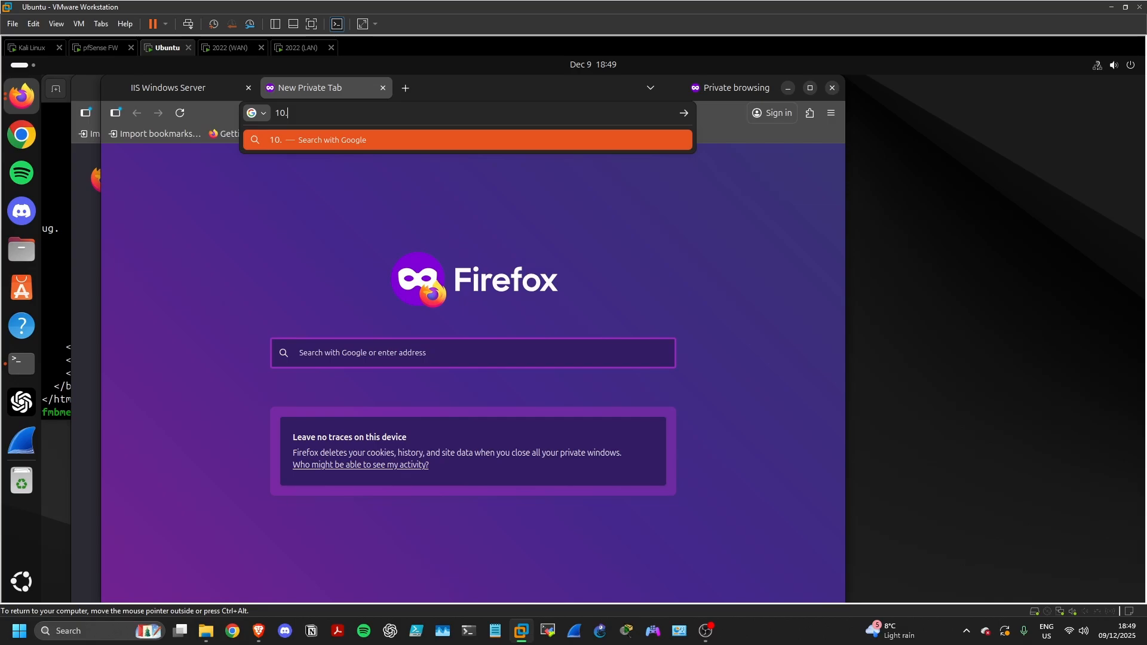
{"action": "type", "text": "5.5.1"}
{"action": "key", "text": "Return"}
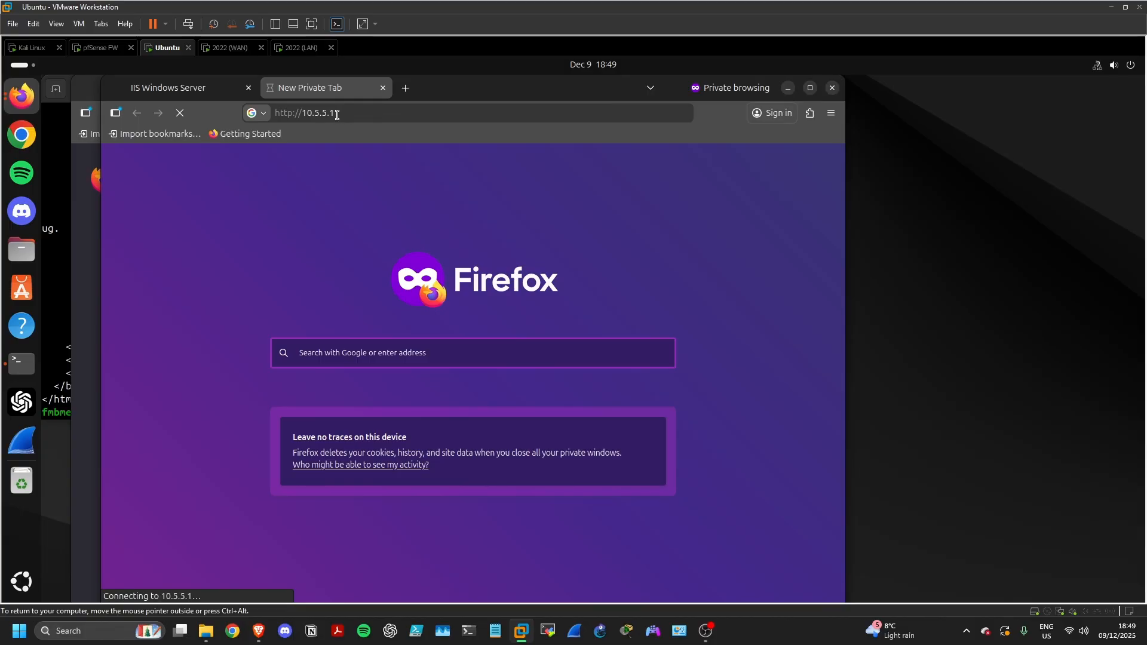
{"action": "left_click", "coordinate": [295, 114]}
{"action": "left_click", "coordinate": [294, 114]}
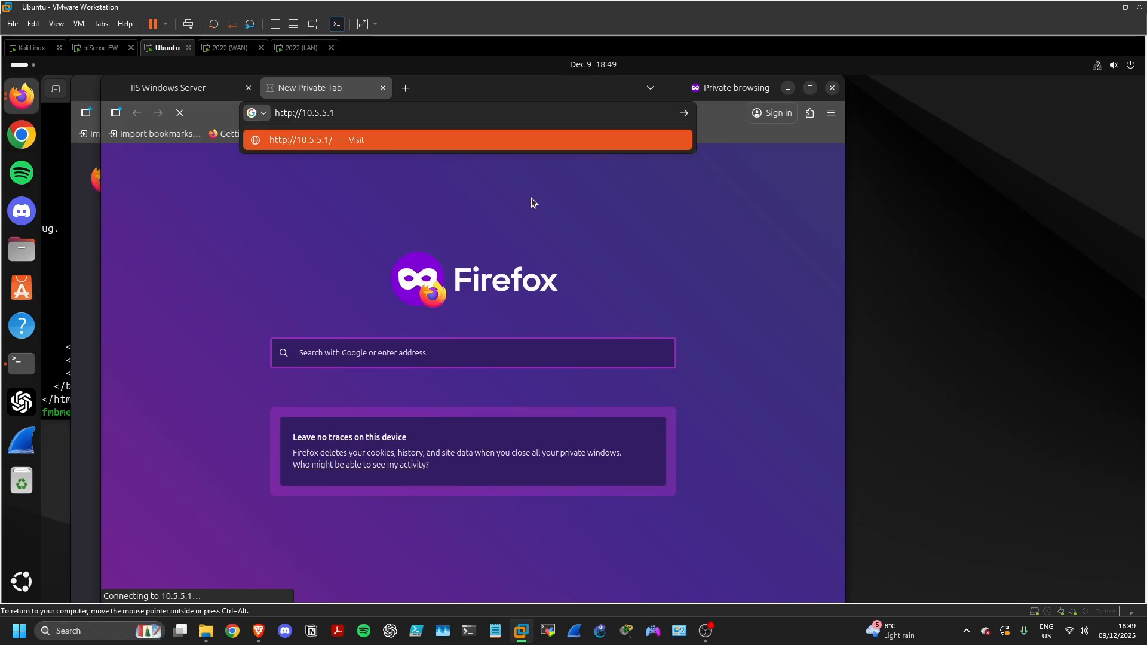
{"action": "type", "text": "s"}
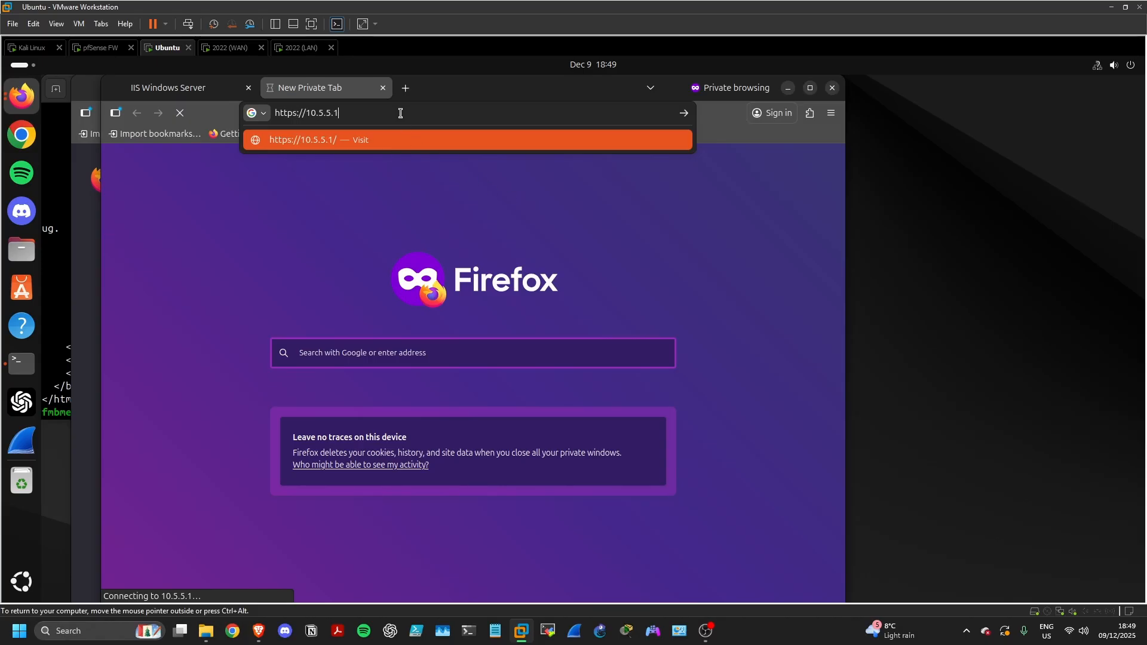
{"action": "key", "text": "Return"}
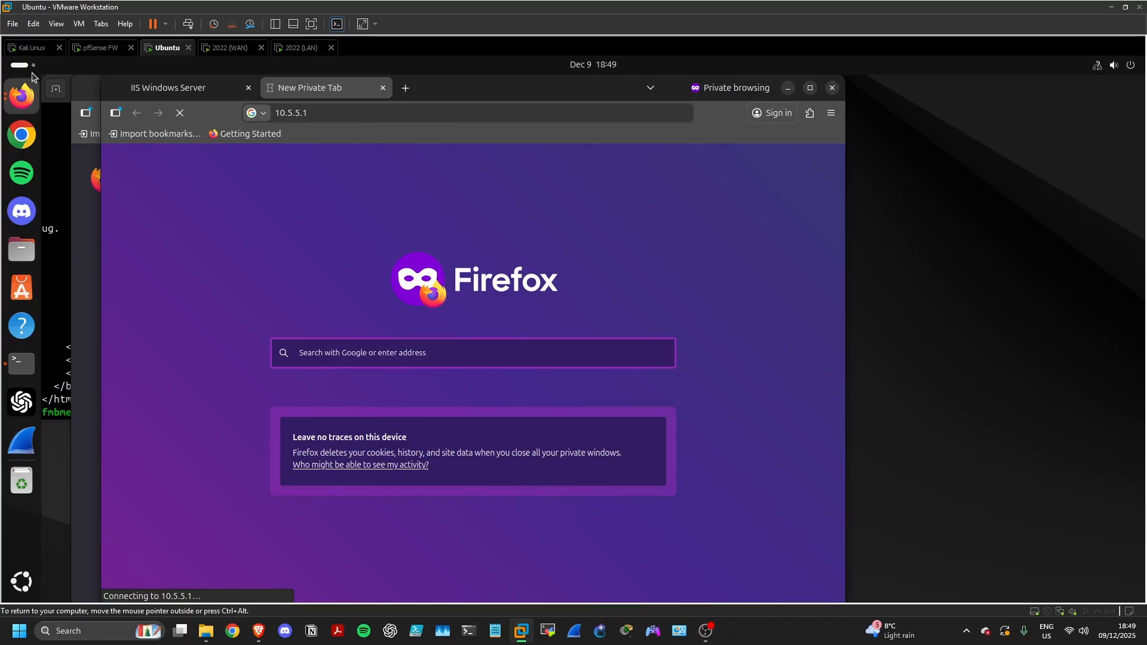
On Kali, jump to the newest firewall log entries and highlight the 'deny DMZ firewall access' blocks
{"action": "left_click", "coordinate": [30, 48]}
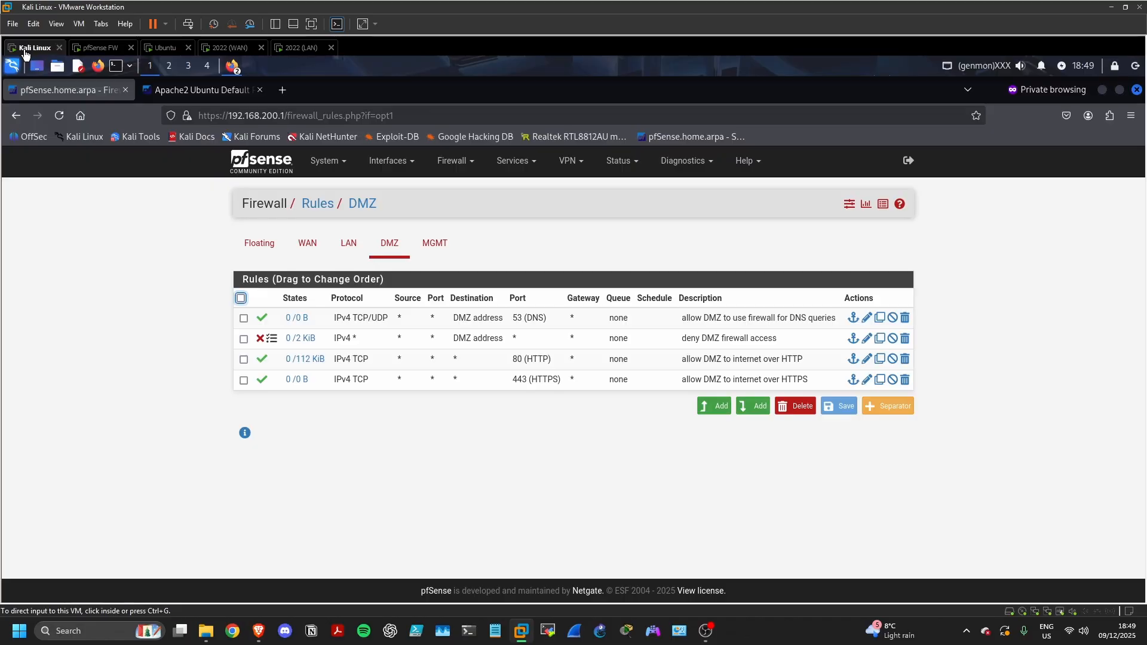
{"action": "left_click", "coordinate": [620, 161]}
{"action": "left_click", "coordinate": [622, 457]}
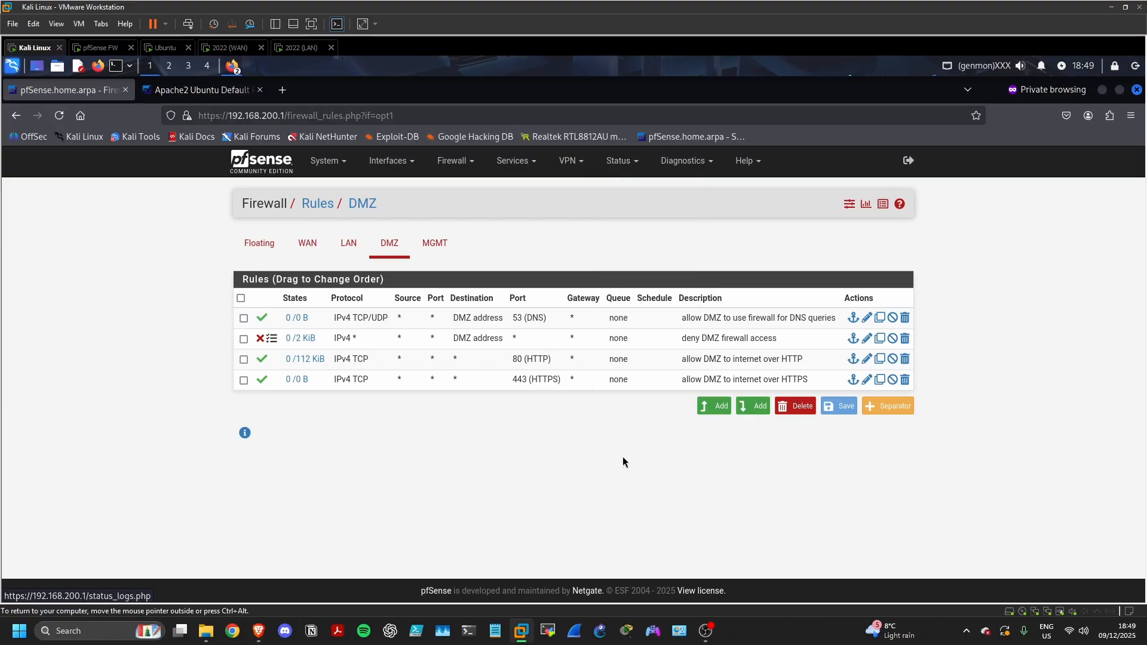
{"action": "left_click", "coordinate": [310, 245]}
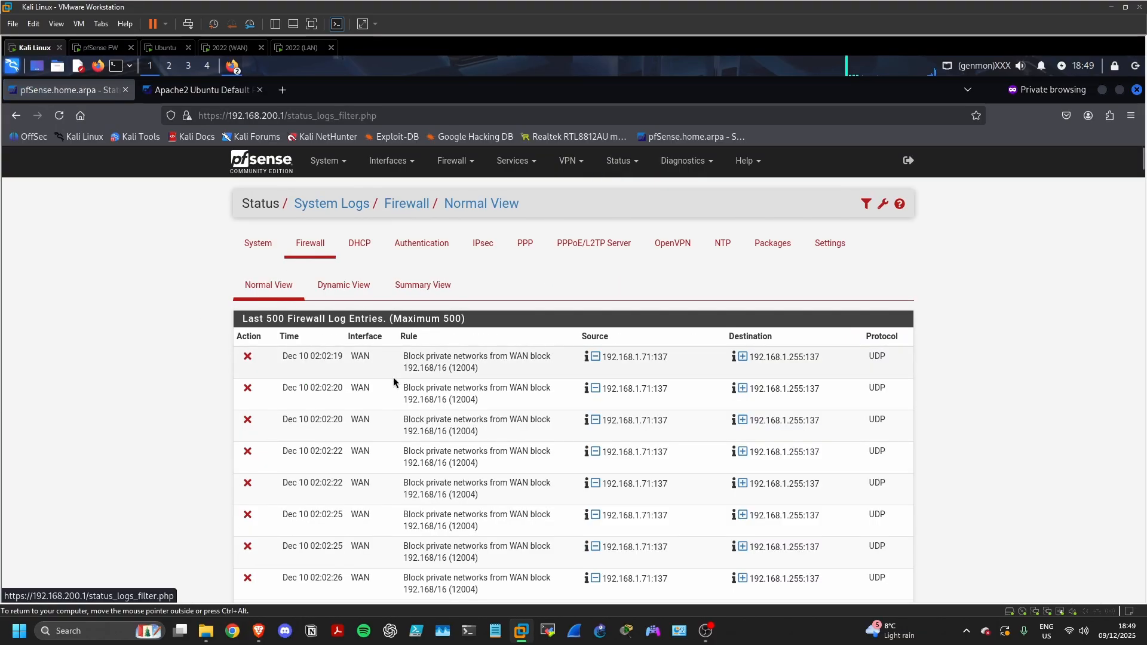
{"action": "key", "text": "End"}
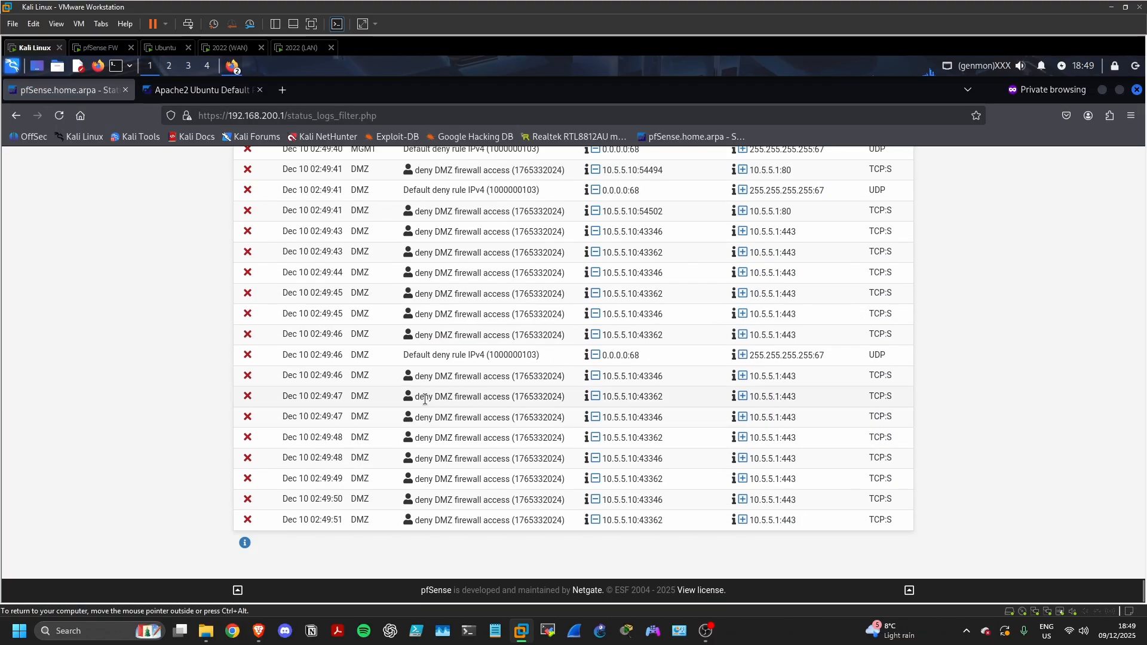
{"action": "scroll", "coordinate": [408, 417], "scroll_direction": "up", "scroll_amount": 6}
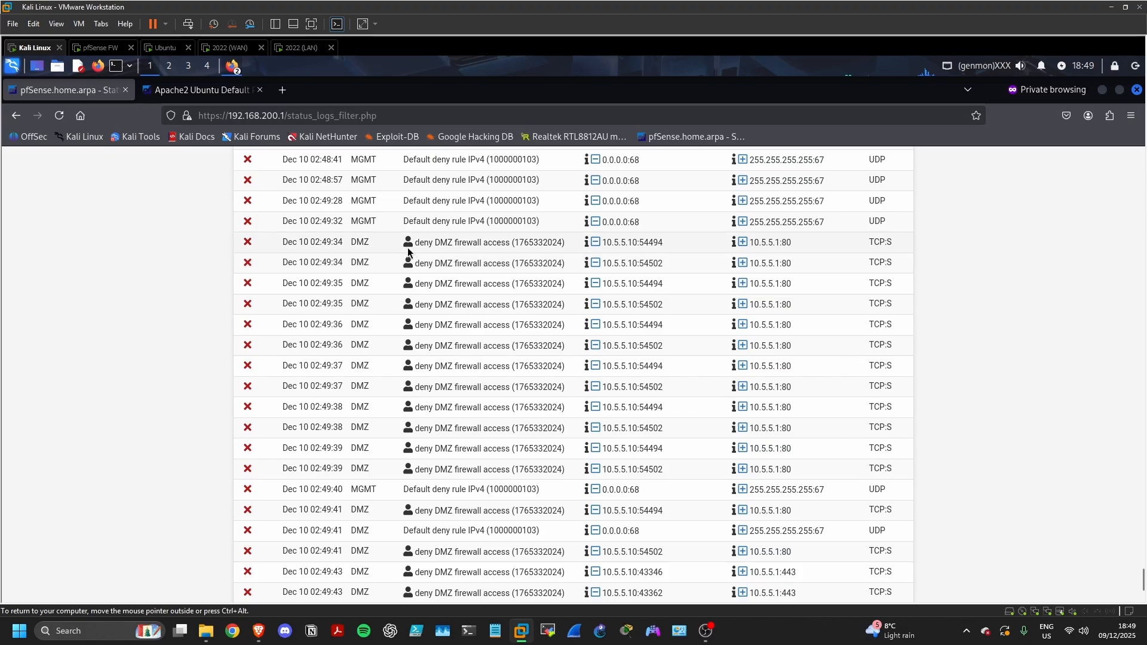
{"action": "left_click_drag", "start_coordinate": [415, 243], "coordinate": [826, 464]}
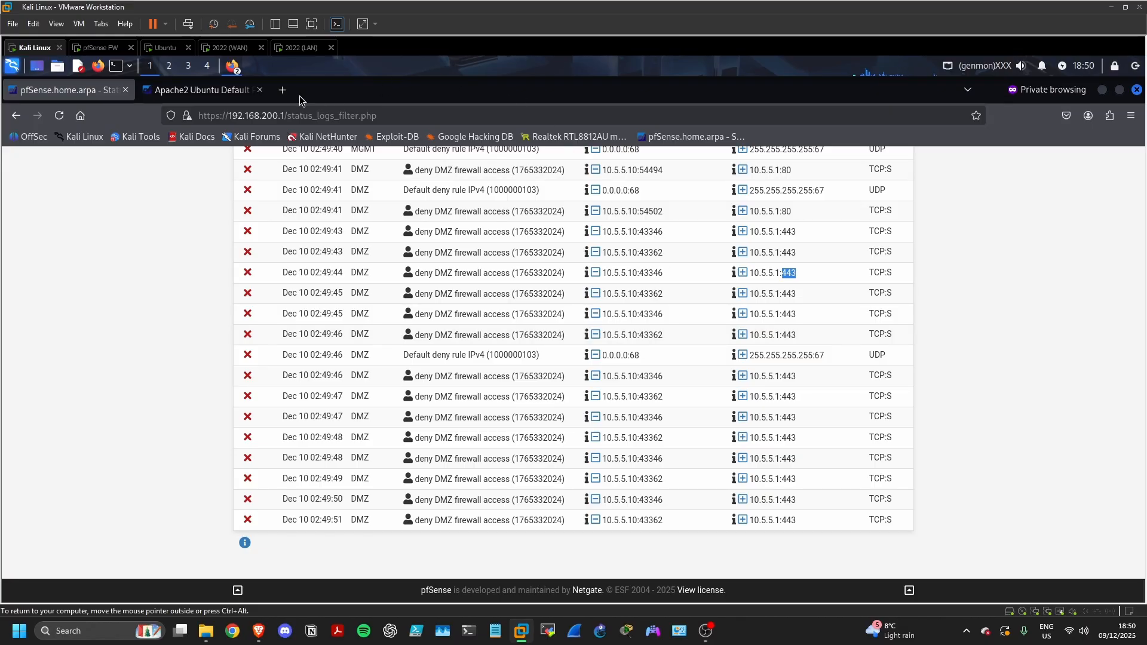
{"action": "left_click", "coordinate": [283, 91]}
Request 64.100.0.100 in the new private tab
{"action": "left_click", "coordinate": [297, 115]}
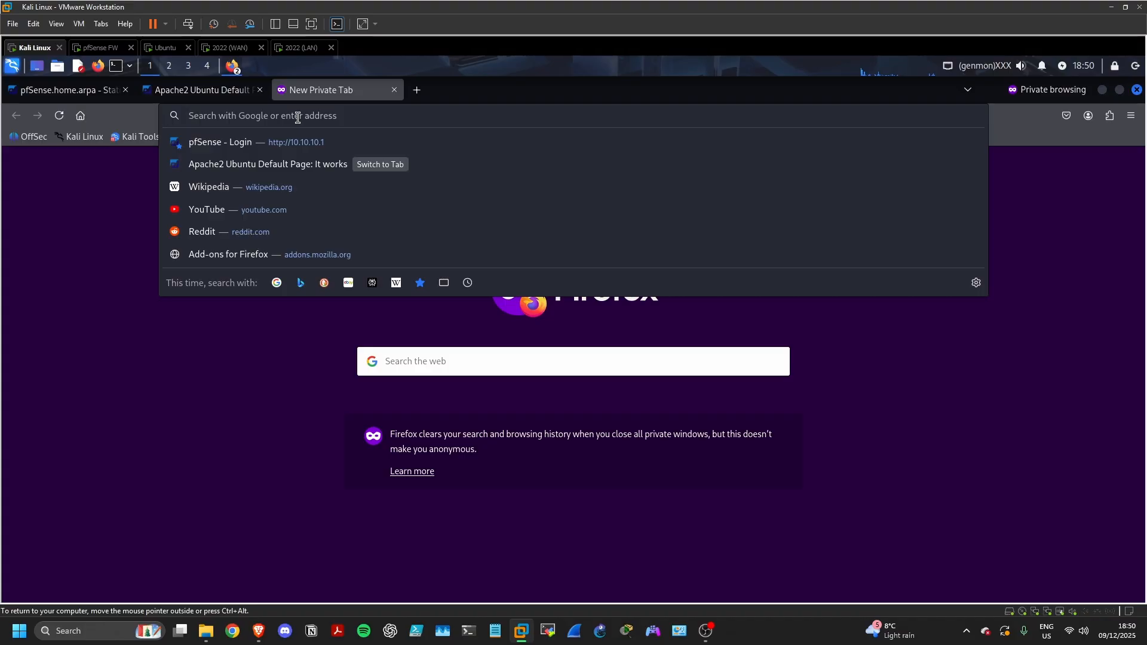
{"action": "type", "text": "64.100."}
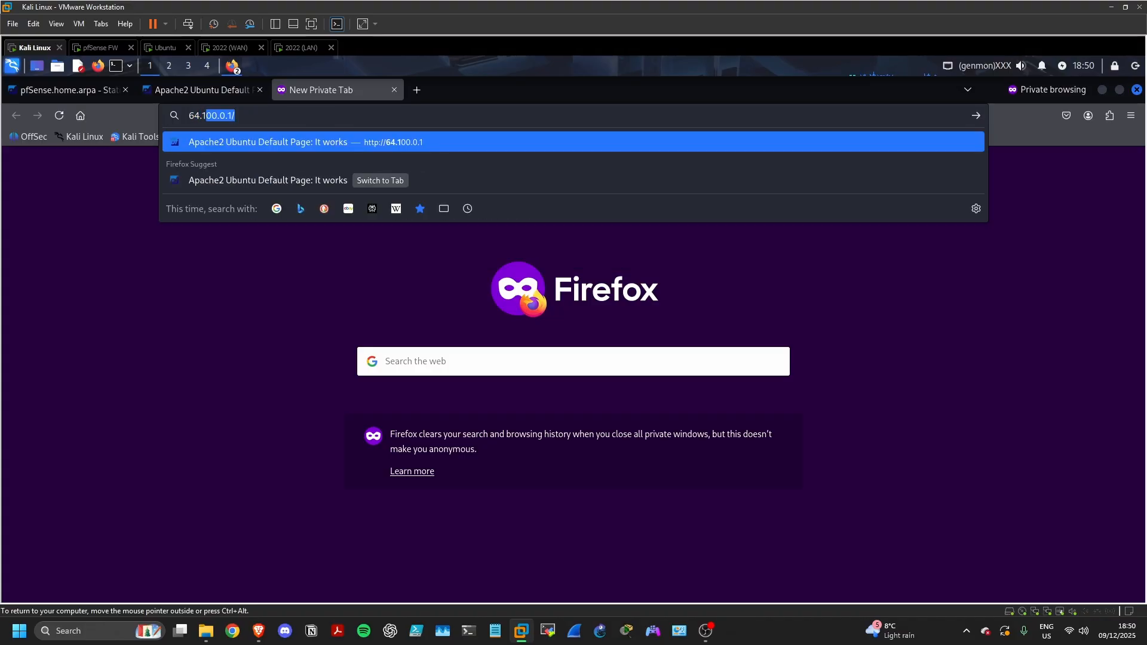
{"action": "type", "text": "0.100"}
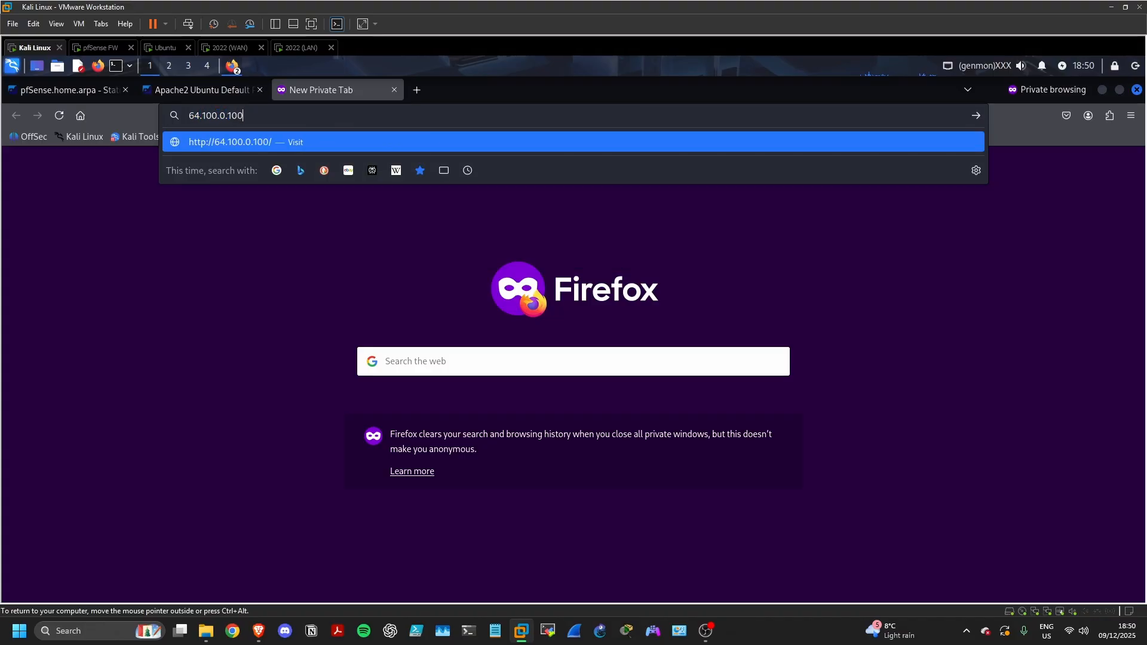
{"action": "key", "text": "Return"}
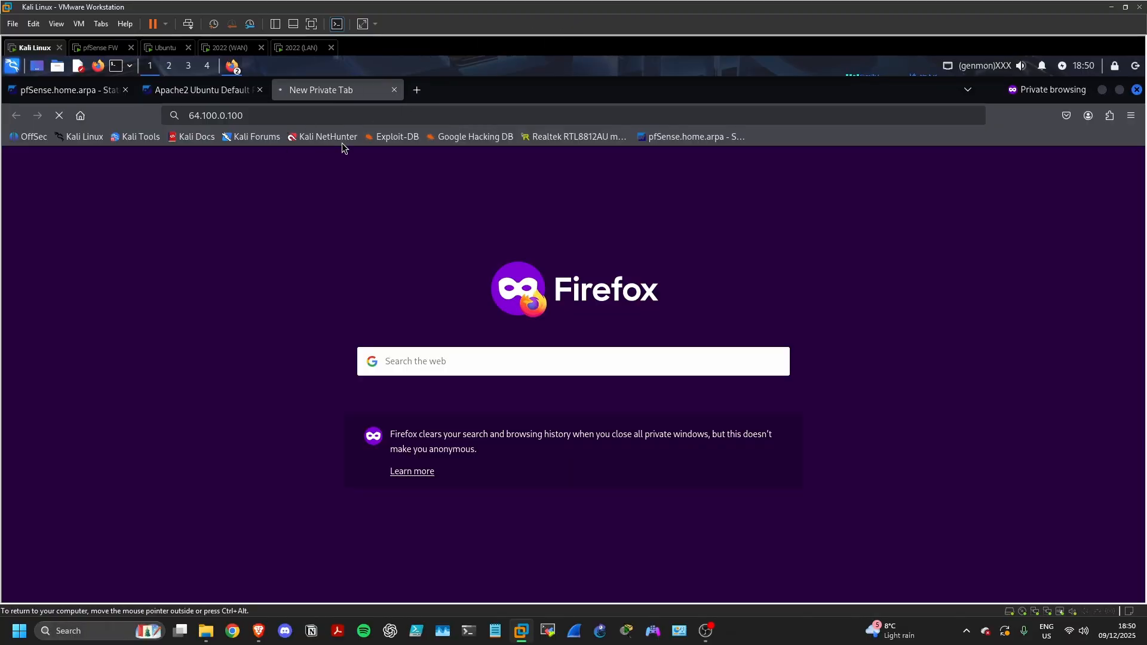
{"action": "left_click", "coordinate": [426, 94]}
{"action": "left_click", "coordinate": [404, 115]}
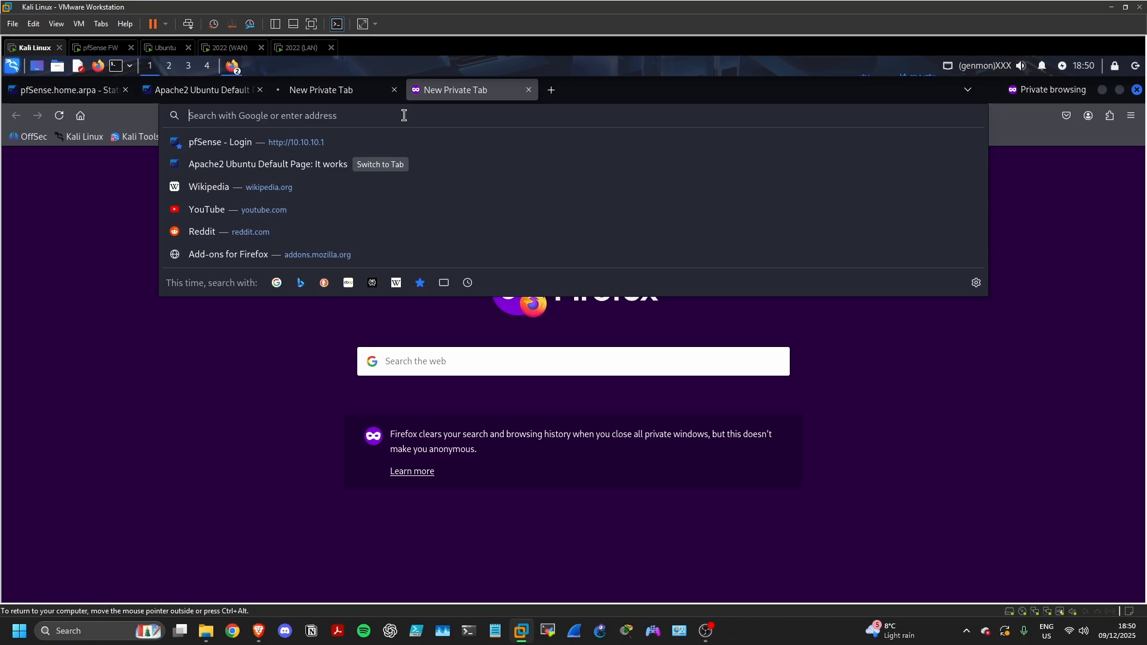
{"action": "type", "text": "10.10.10.1/"}
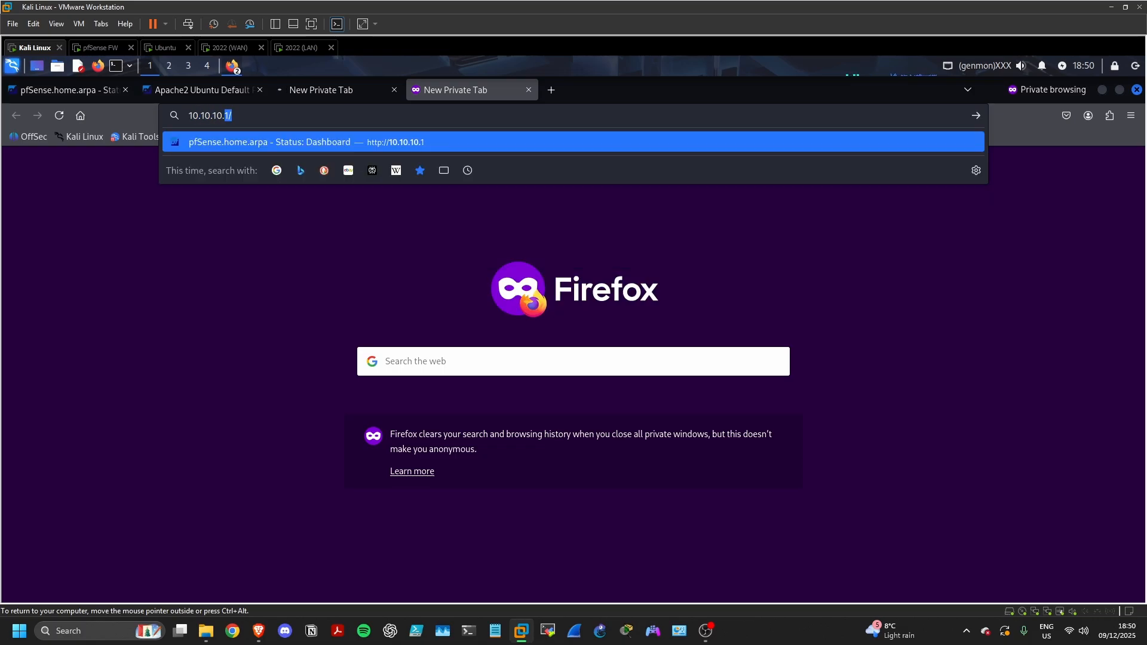
{"action": "key", "text": "Home"}
{"action": "type", "text": "H"}
{"action": "key", "text": "BackSpace"}
{"action": "type", "text": "https:"}
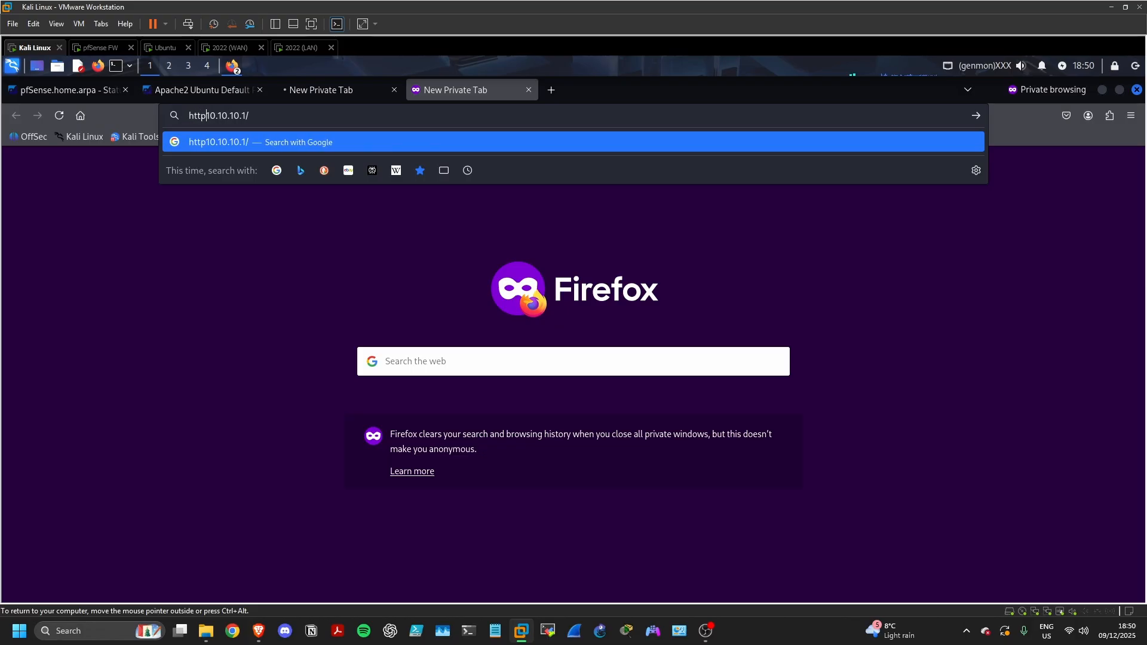
{"action": "type", "text": "//"}
{"action": "key", "text": "Return"}
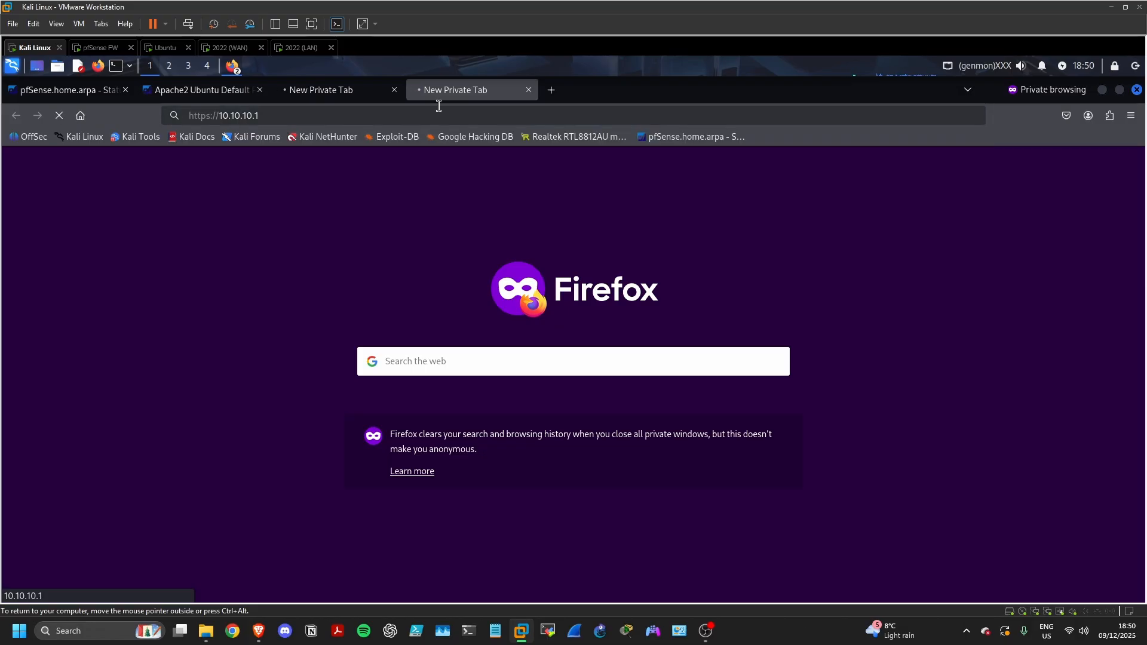
In a third tab, request 10.5.5.1 and confirm the tabs are all still connecting
{"action": "left_click", "coordinate": [551, 91]}
{"action": "left_click", "coordinate": [530, 111]}
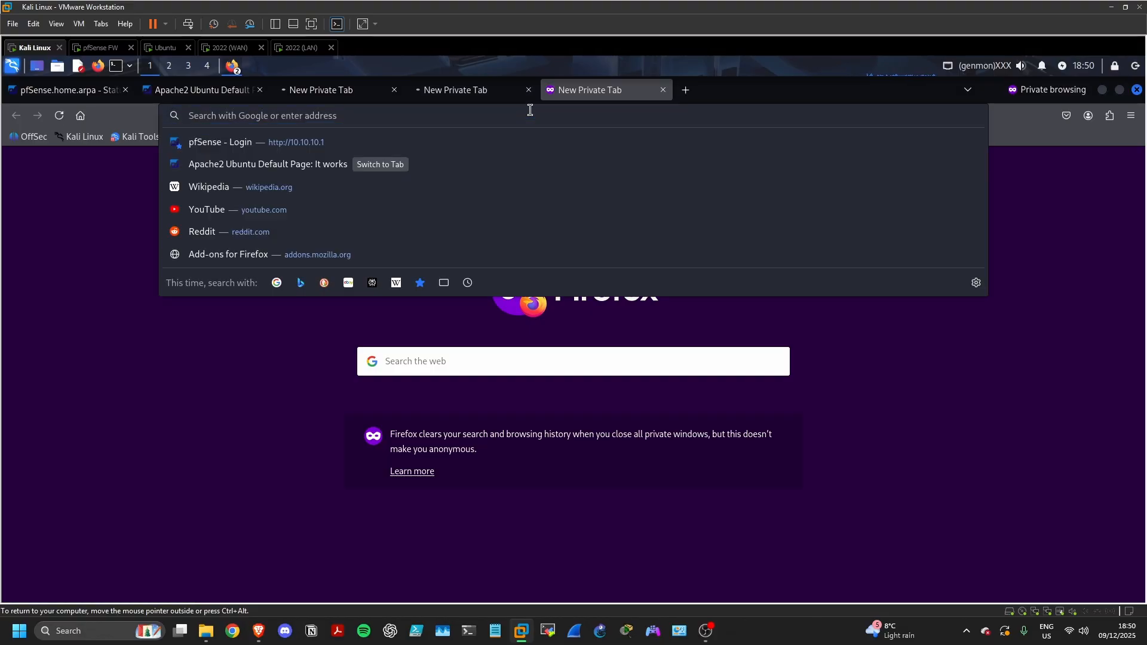
{"action": "type", "text": "10."}
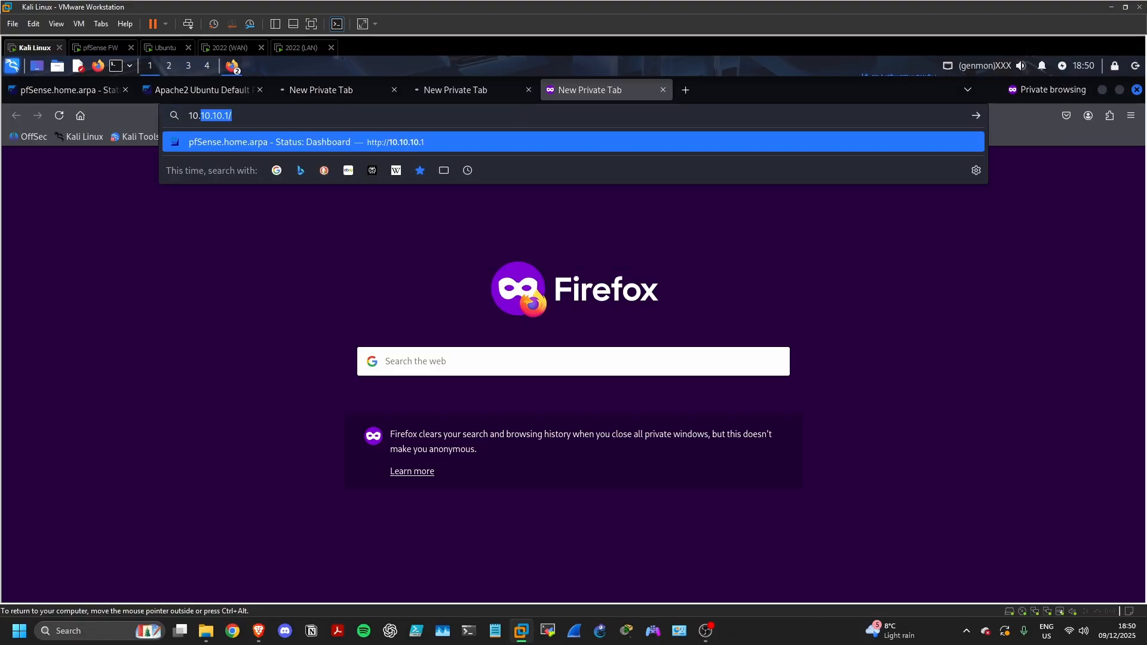
{"action": "type", "text": "5.5"}
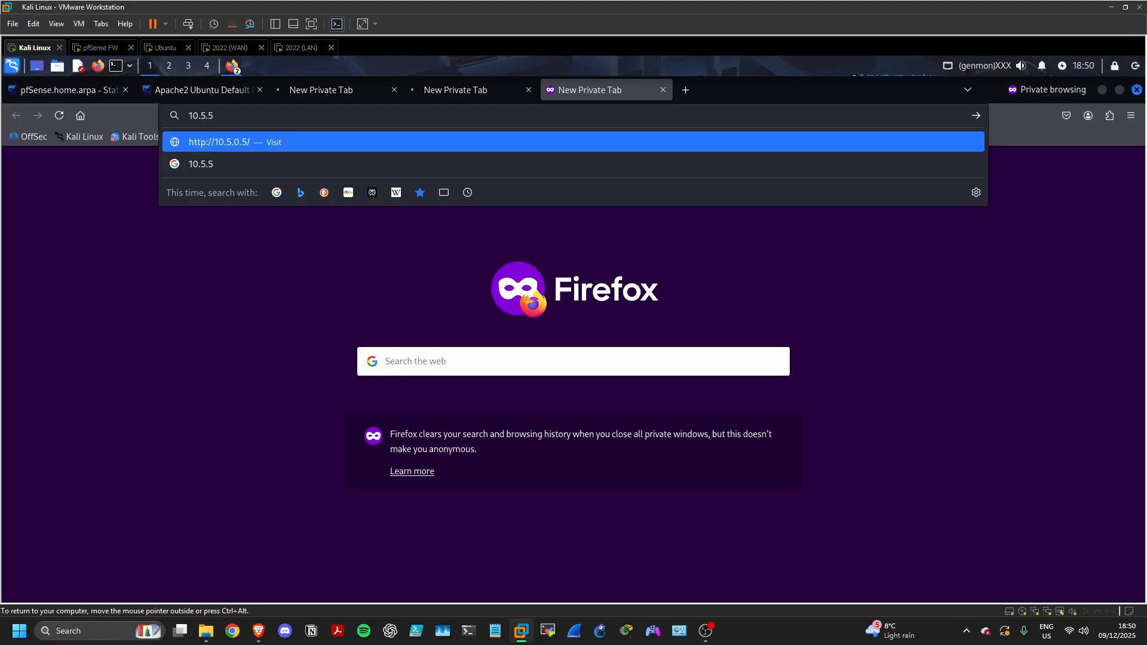
{"action": "type", "text": ".1"}
{"action": "key", "text": "Return"}
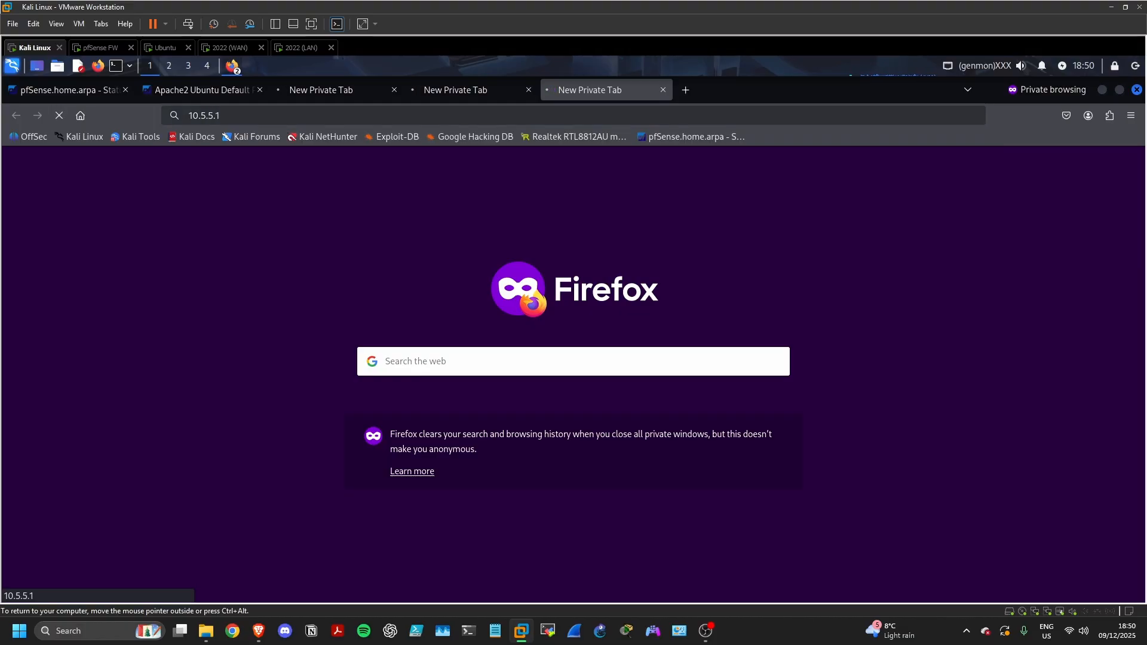
{"action": "left_click", "coordinate": [319, 90]}
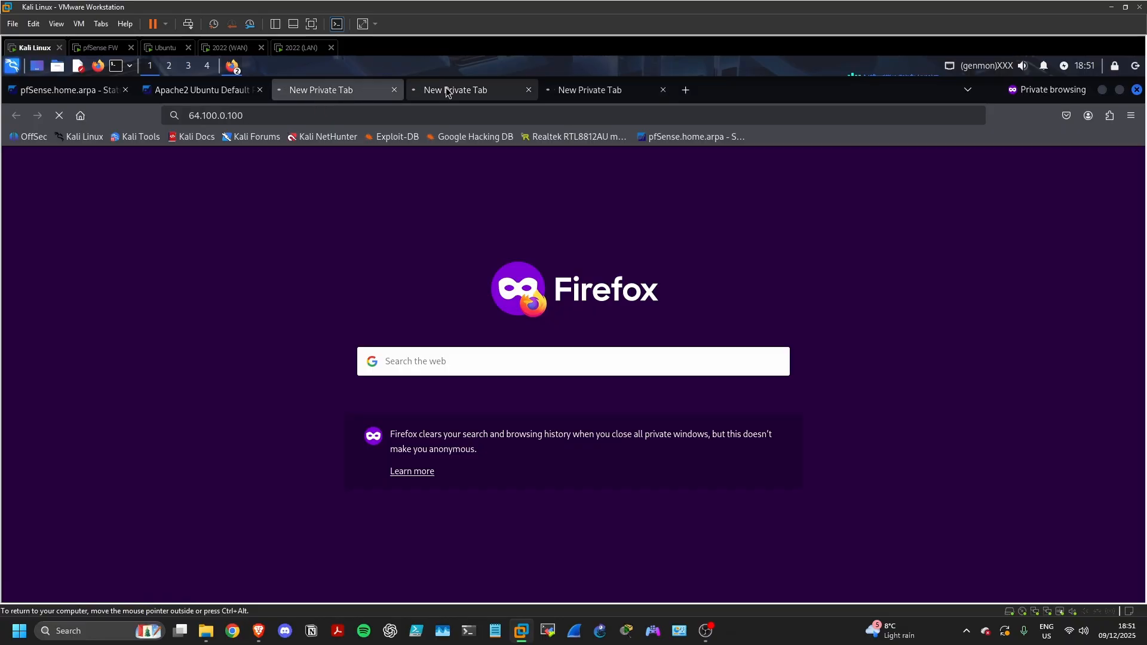
{"action": "left_click", "coordinate": [605, 92]}
{"action": "left_click", "coordinate": [320, 97]}
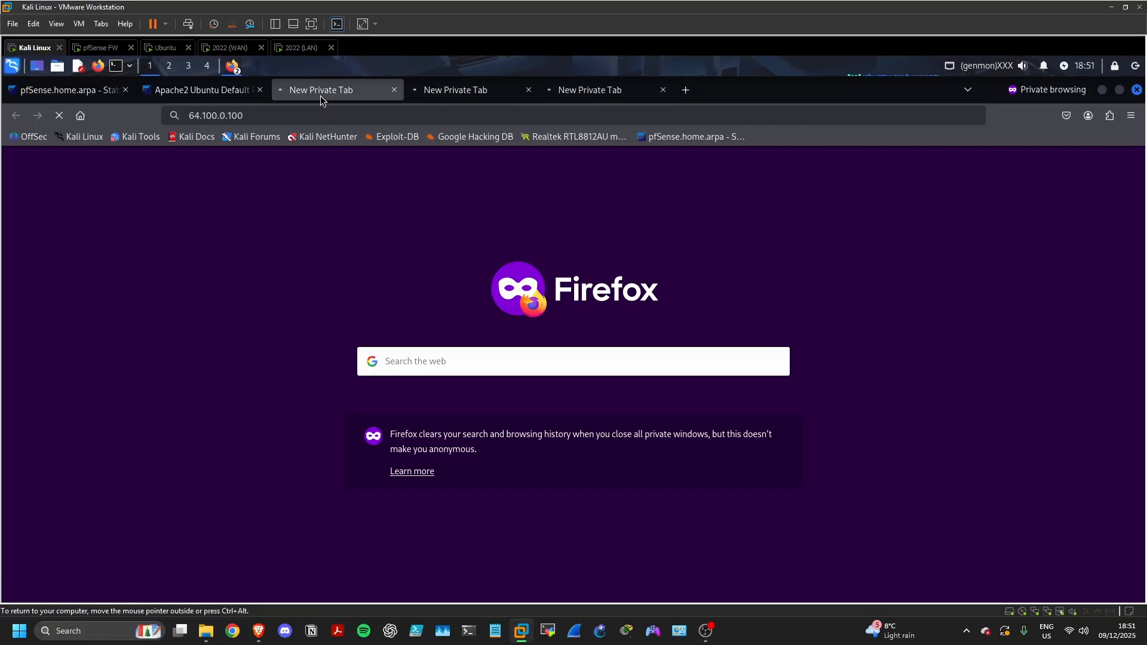
Reload the pfSense firewall log while the 64.100.0.100 and 10.5.5.1 browser tabs keep loading
{"action": "left_click", "coordinate": [77, 95]}
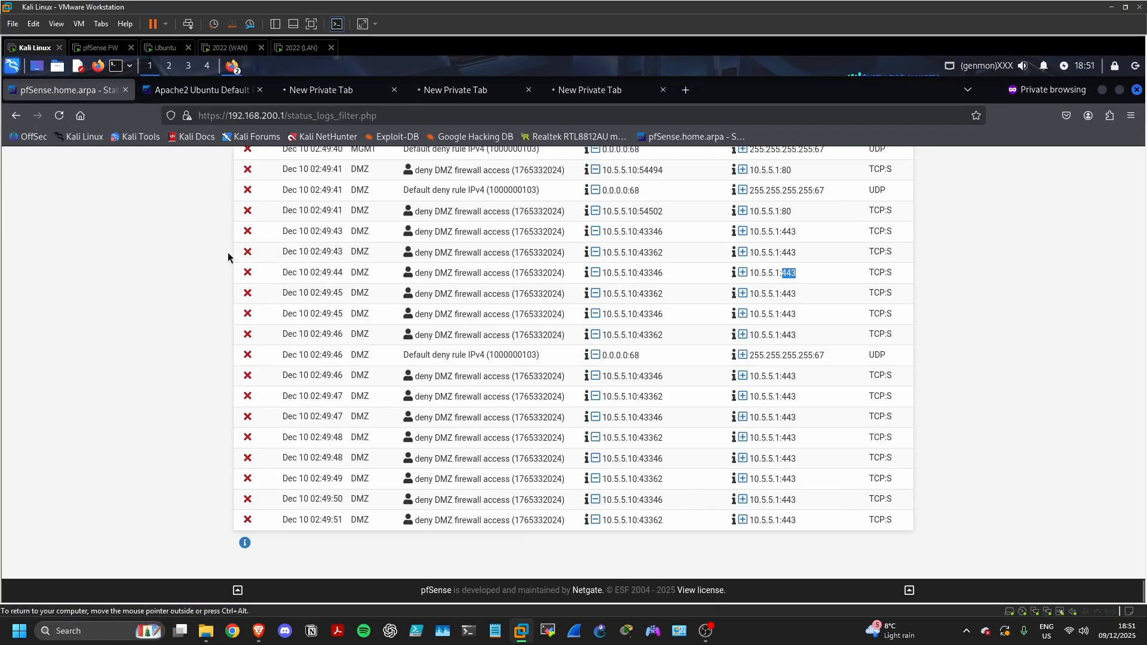
{"action": "scroll", "coordinate": [139, 155], "scroll_direction": "up", "scroll_amount": 8}
{"action": "left_click", "coordinate": [59, 116]}
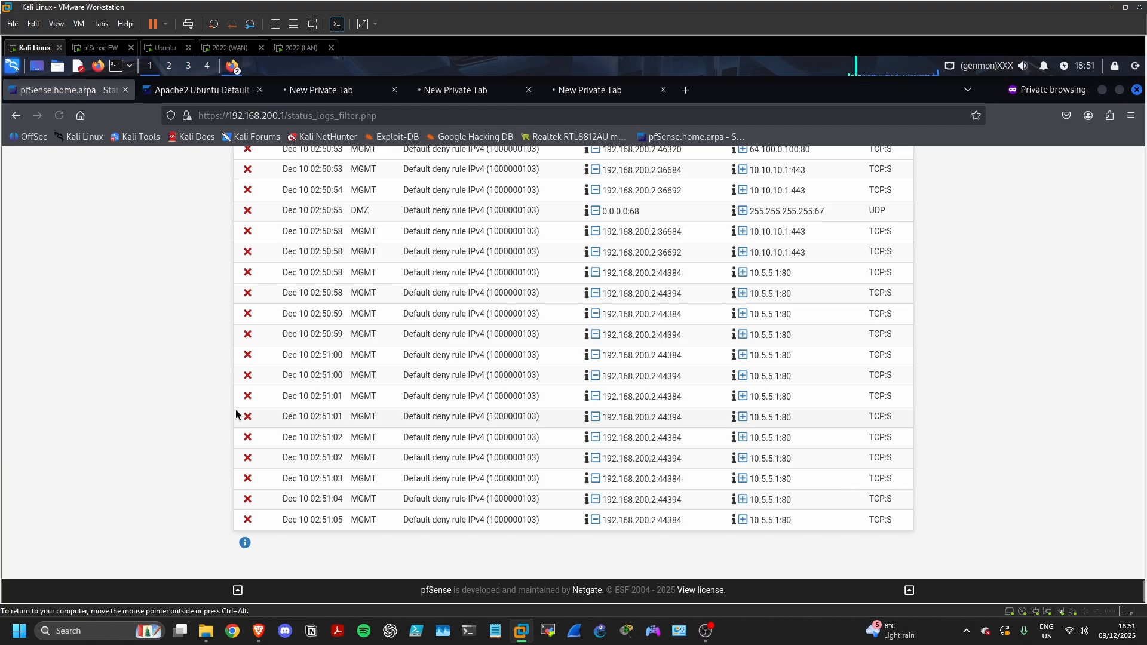
{"action": "scroll", "coordinate": [243, 402], "scroll_direction": "up", "scroll_amount": 2}
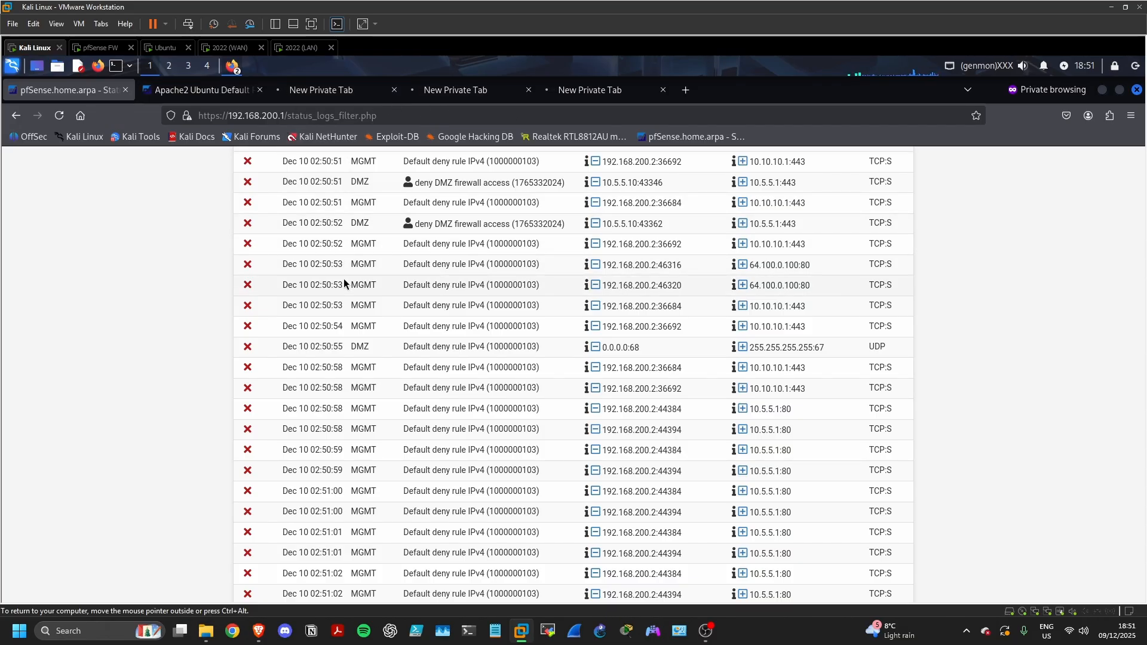
{"action": "left_click", "coordinate": [339, 93]}
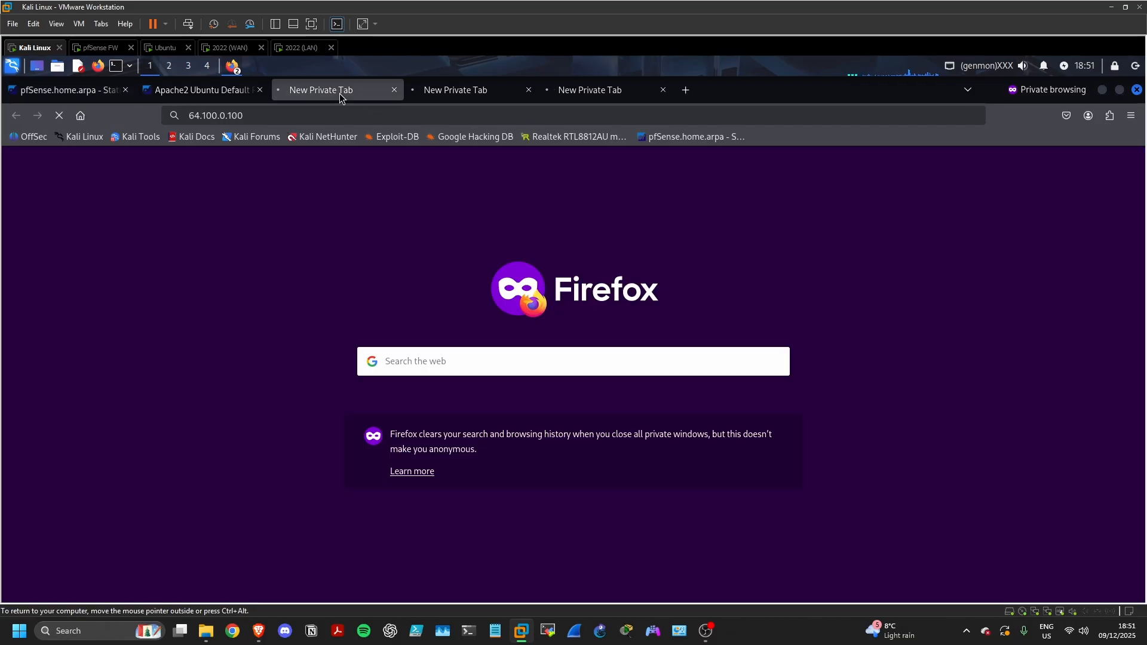
{"action": "left_click", "coordinate": [484, 91]}
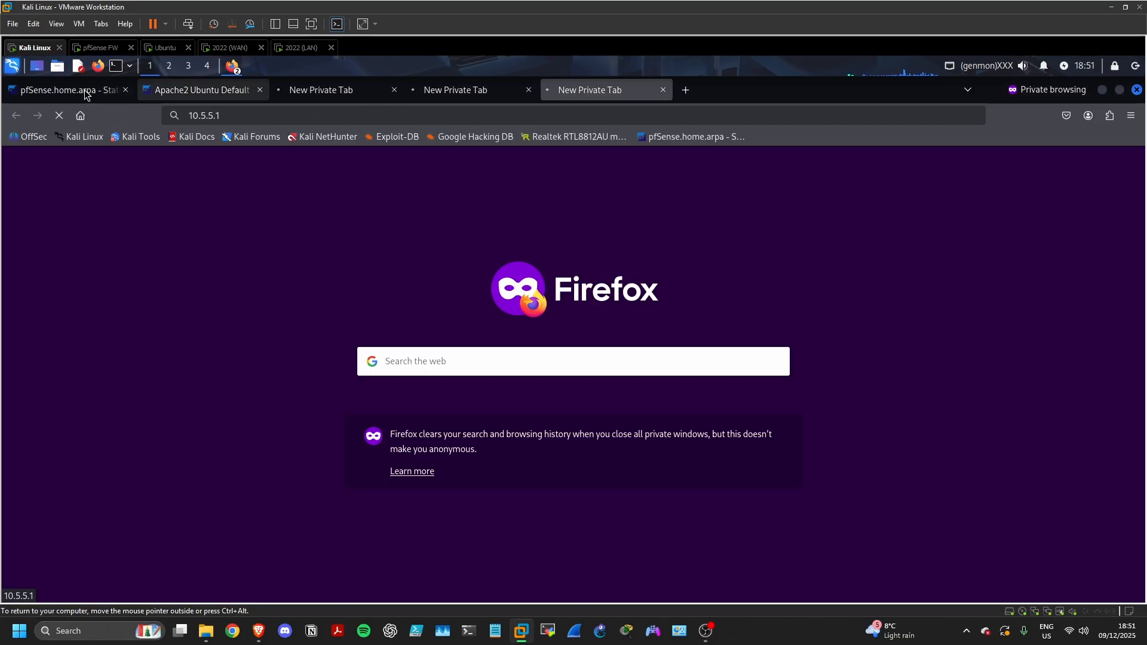
{"action": "left_click", "coordinate": [66, 89]}
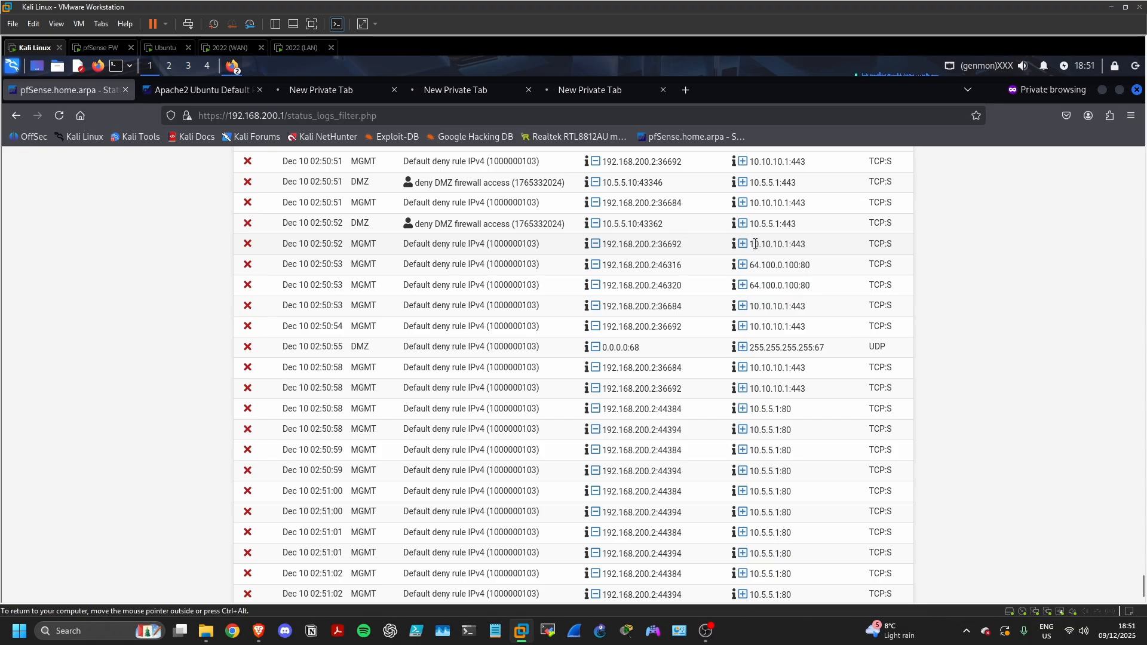
Highlight the blocked destinations 10.10.10.1, 64.100.0.100 and 10.5.5.1 in the log entries
{"action": "left_click_drag", "start_coordinate": [754, 244], "coordinate": [807, 267]}
{"action": "scroll", "coordinate": [758, 371], "scroll_direction": "down", "scroll_amount": 2}
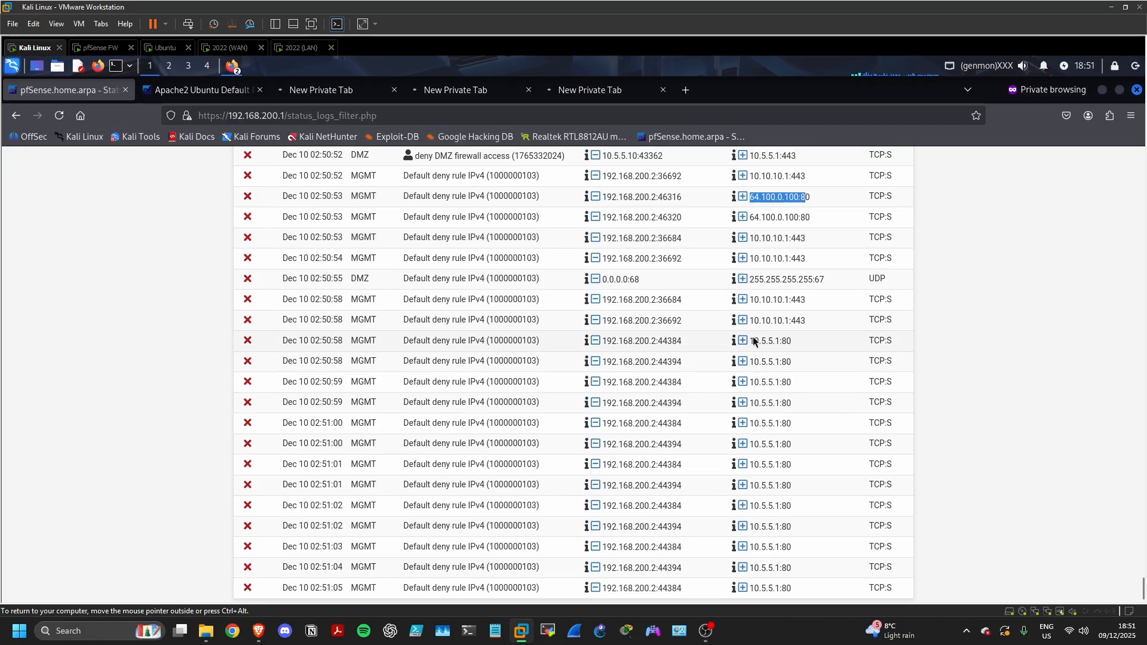
{"action": "left_click_drag", "start_coordinate": [750, 341], "coordinate": [779, 343]}
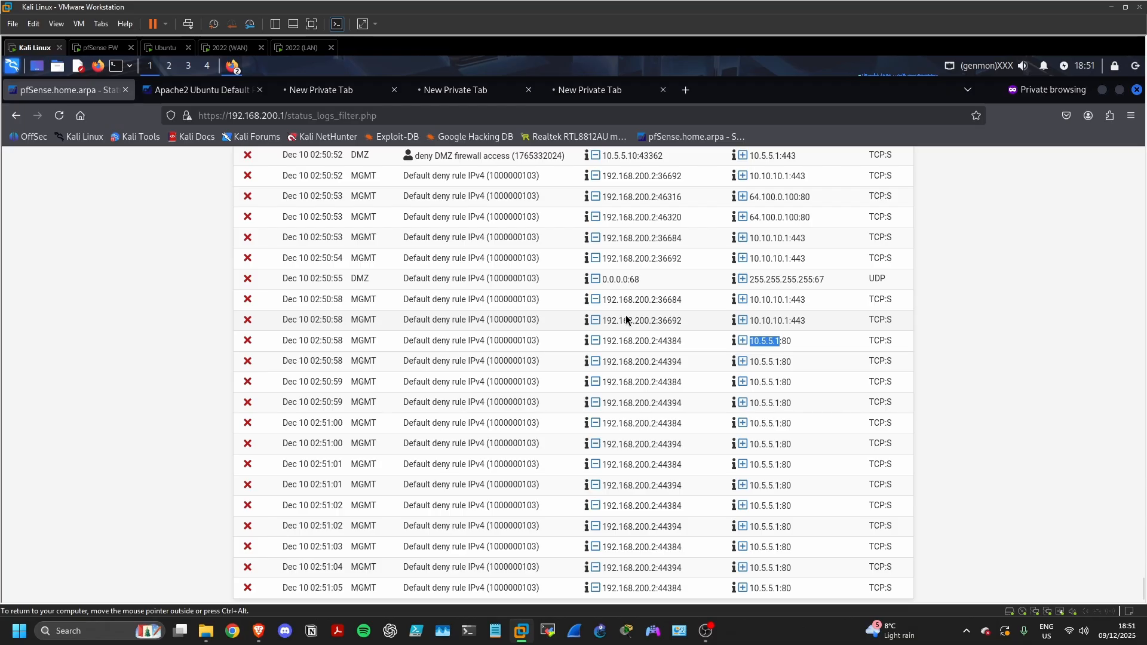